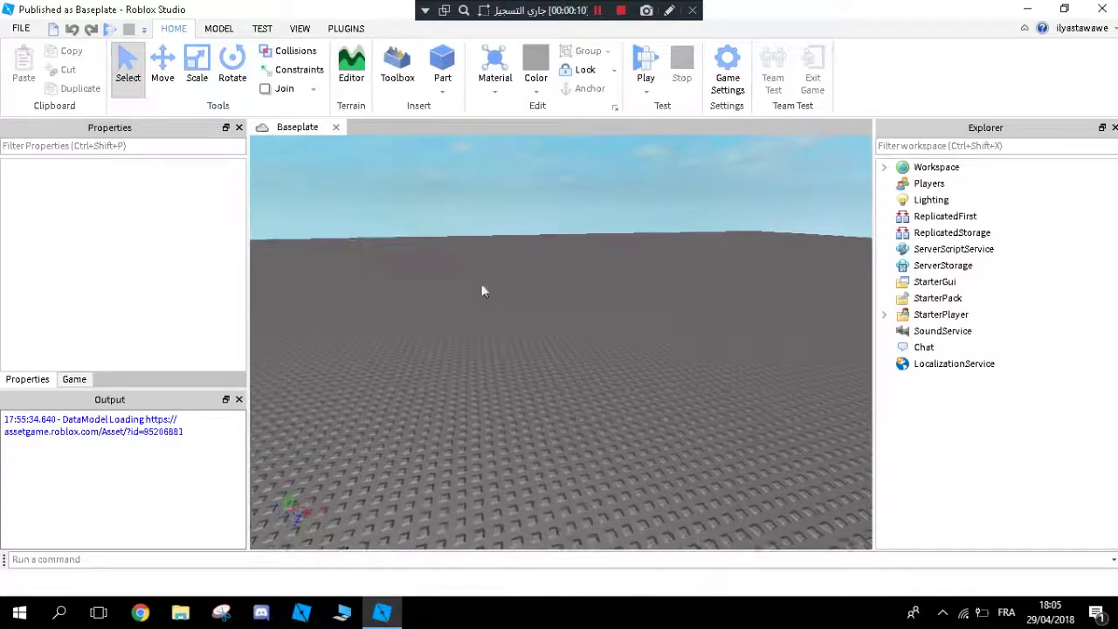
{"action": "left_click", "coordinate": [75, 614]}
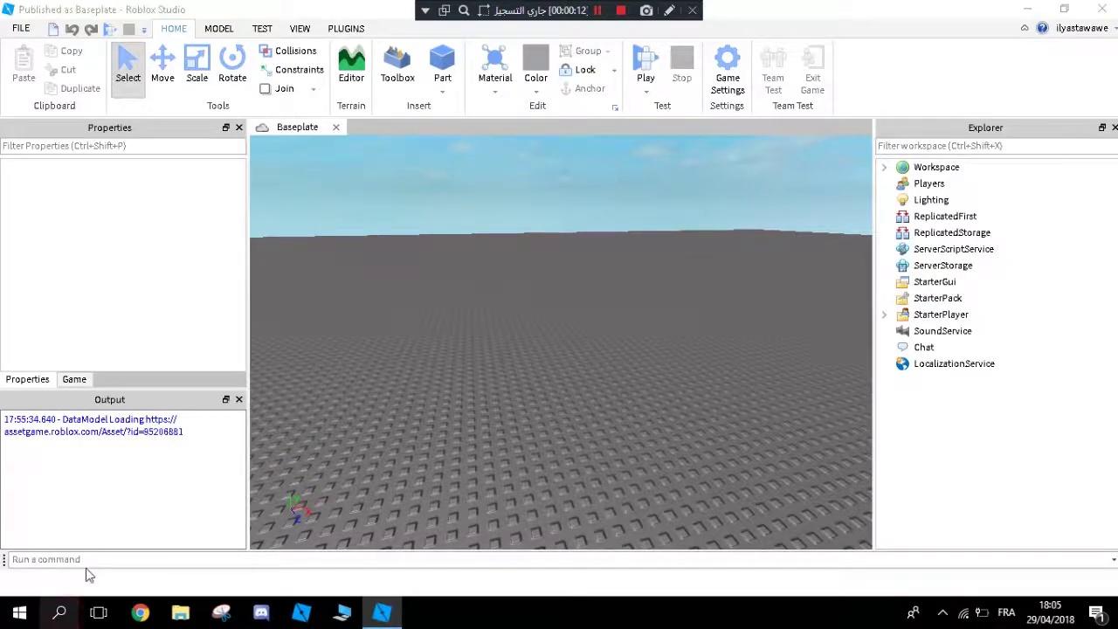
{"action": "type", "text": "GUI"}
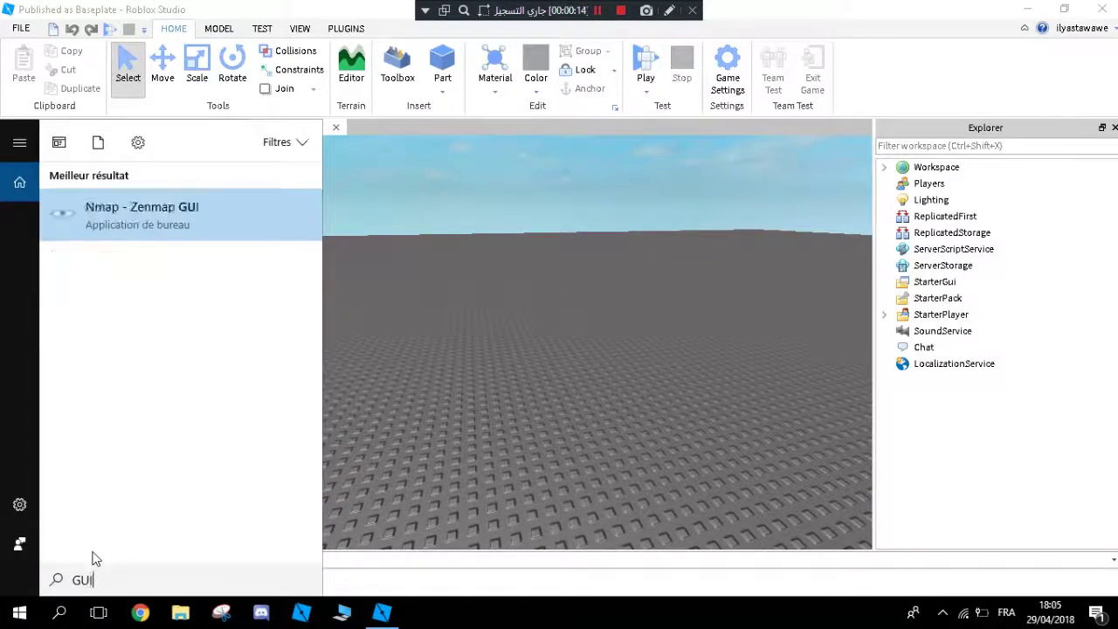
{"action": "double_click", "coordinate": [88, 580]}
{"action": "left_click", "coordinate": [494, 420]}
{"action": "right_click_drag", "start_coordinate": [493, 419], "coordinate": [494, 419]}
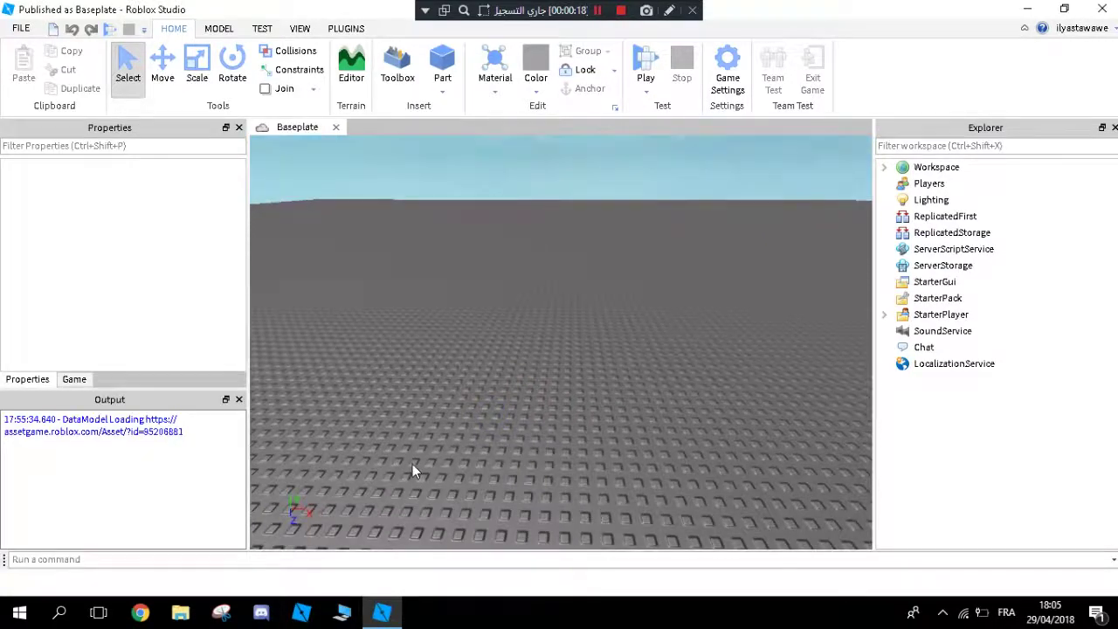
{"action": "right_click_drag", "start_coordinate": [443, 406], "coordinate": [440, 389]}
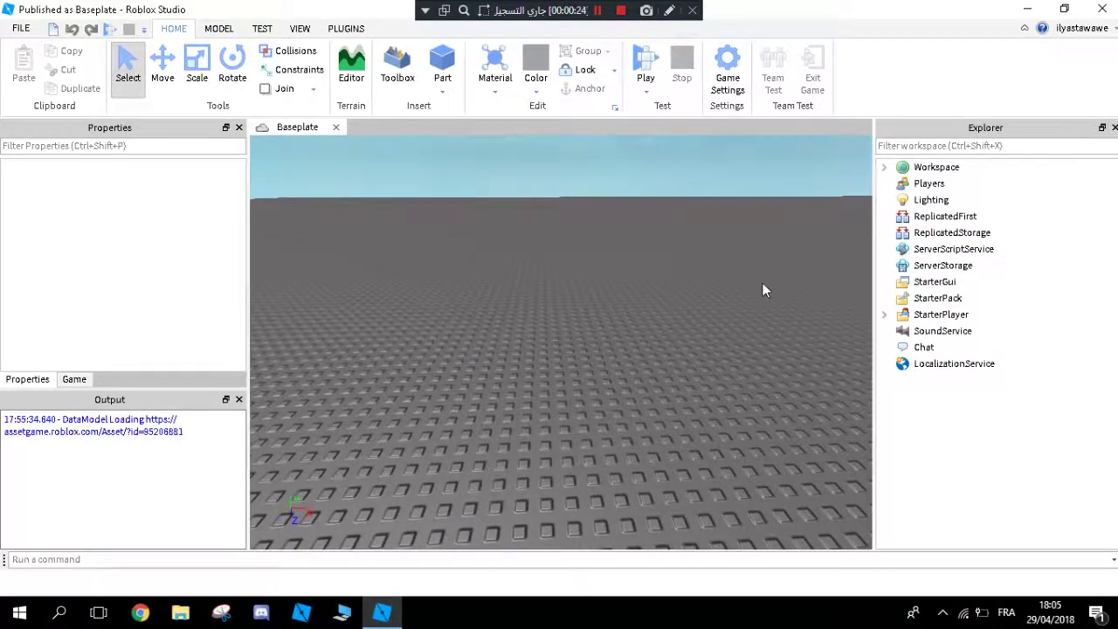
{"action": "right_click_drag", "start_coordinate": [729, 270], "coordinate": [729, 270]}
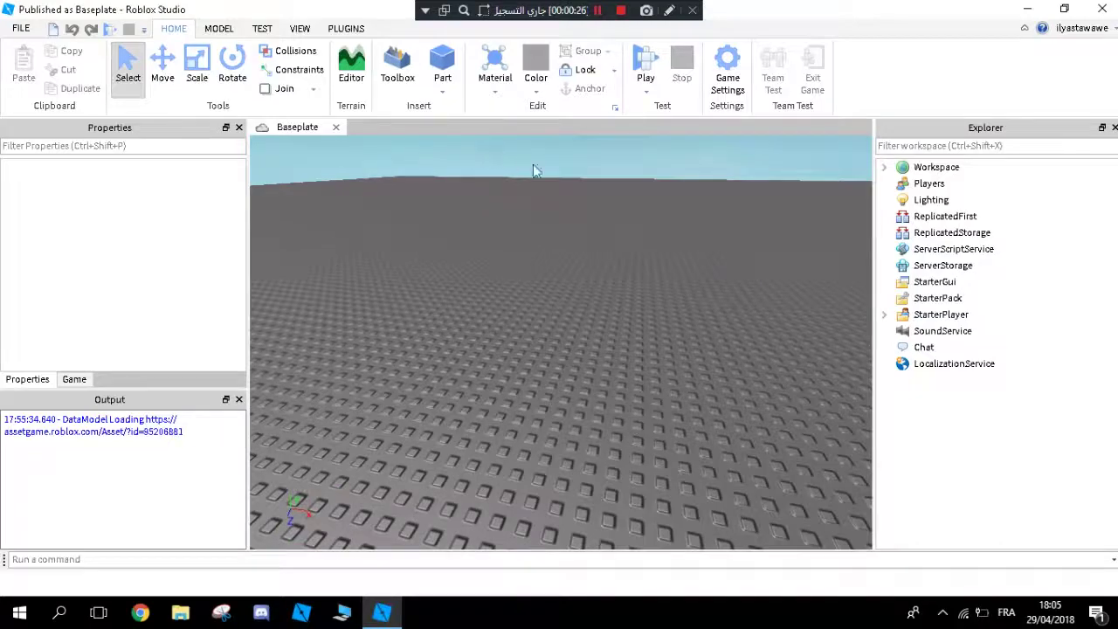
{"action": "right_click_drag", "start_coordinate": [500, 387], "coordinate": [501, 384]}
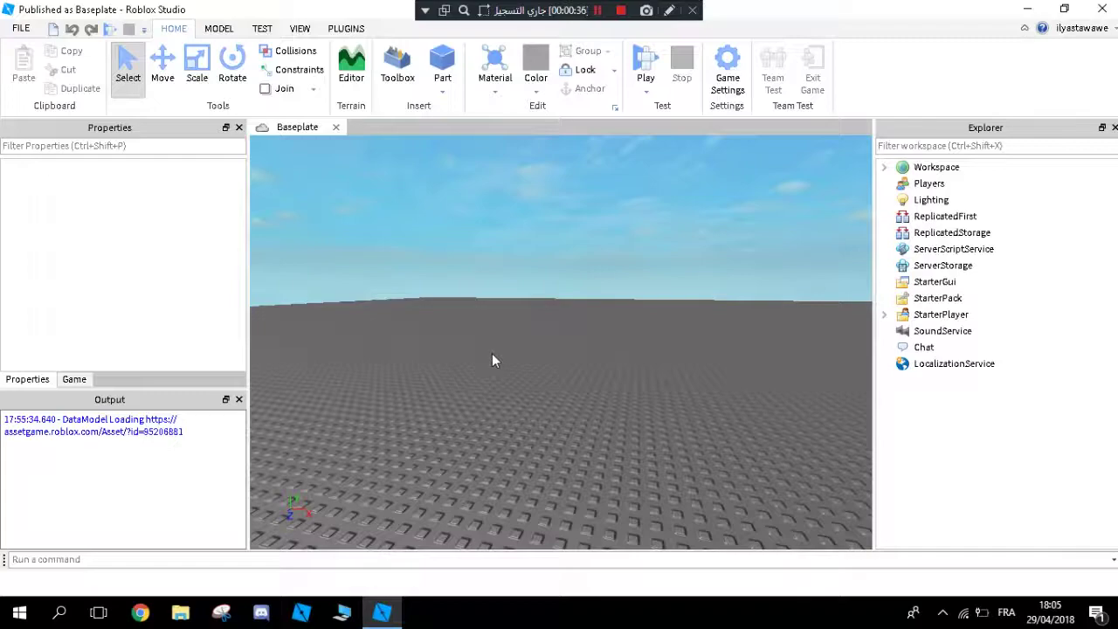
{"action": "right_click_drag", "start_coordinate": [502, 287], "coordinate": [501, 286]}
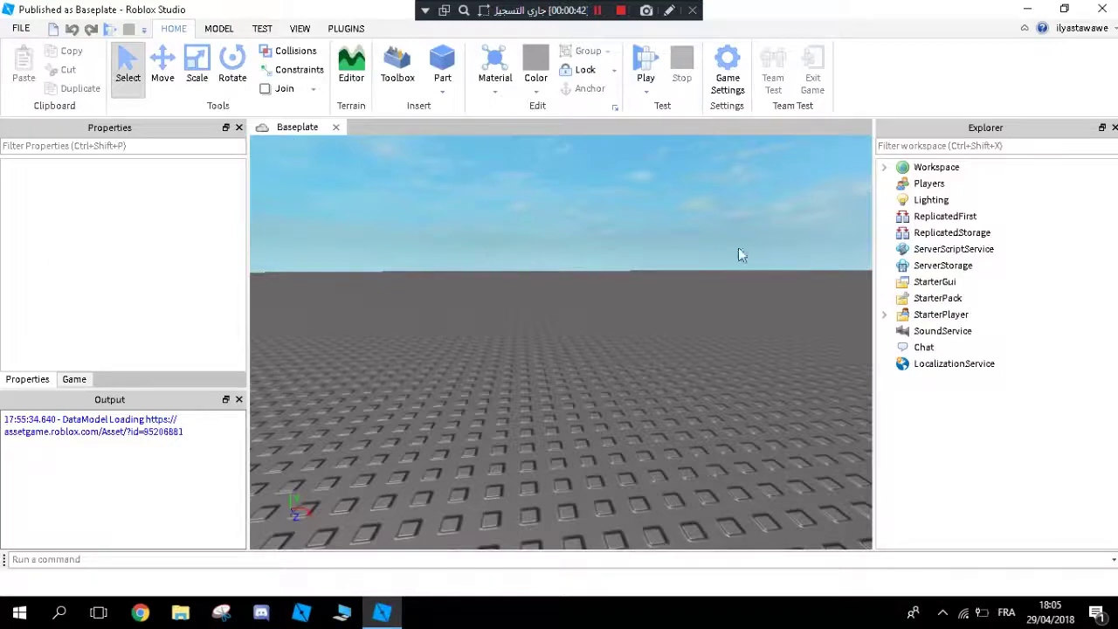
{"action": "right_click_drag", "start_coordinate": [700, 245], "coordinate": [701, 244]}
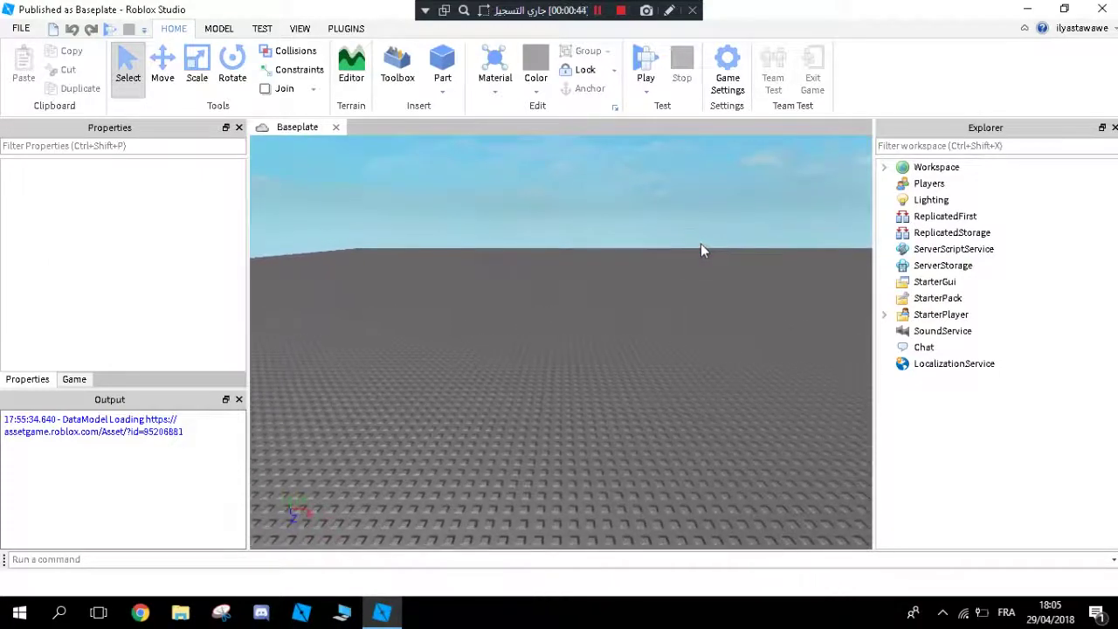
{"action": "right_click_drag", "start_coordinate": [566, 282], "coordinate": [568, 281]}
{"action": "right_click_drag", "start_coordinate": [608, 374], "coordinate": [609, 382]}
{"action": "scroll", "coordinate": [609, 382], "scroll_direction": "up", "scroll_amount": 5}
{"action": "scroll", "coordinate": [609, 381], "scroll_direction": "down", "scroll_amount": 8}
{"action": "scroll", "coordinate": [609, 382], "scroll_direction": "up", "scroll_amount": 2}
{"action": "scroll", "coordinate": [609, 383], "scroll_direction": "up", "scroll_amount": 1}
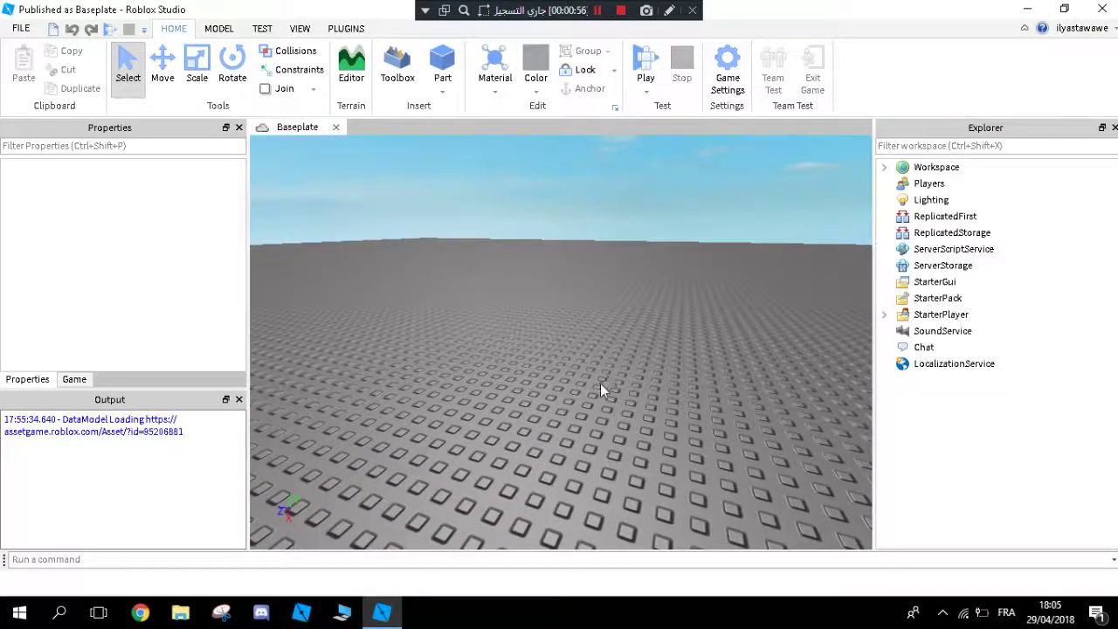
{"action": "scroll", "coordinate": [593, 326], "scroll_direction": "up", "scroll_amount": 4}
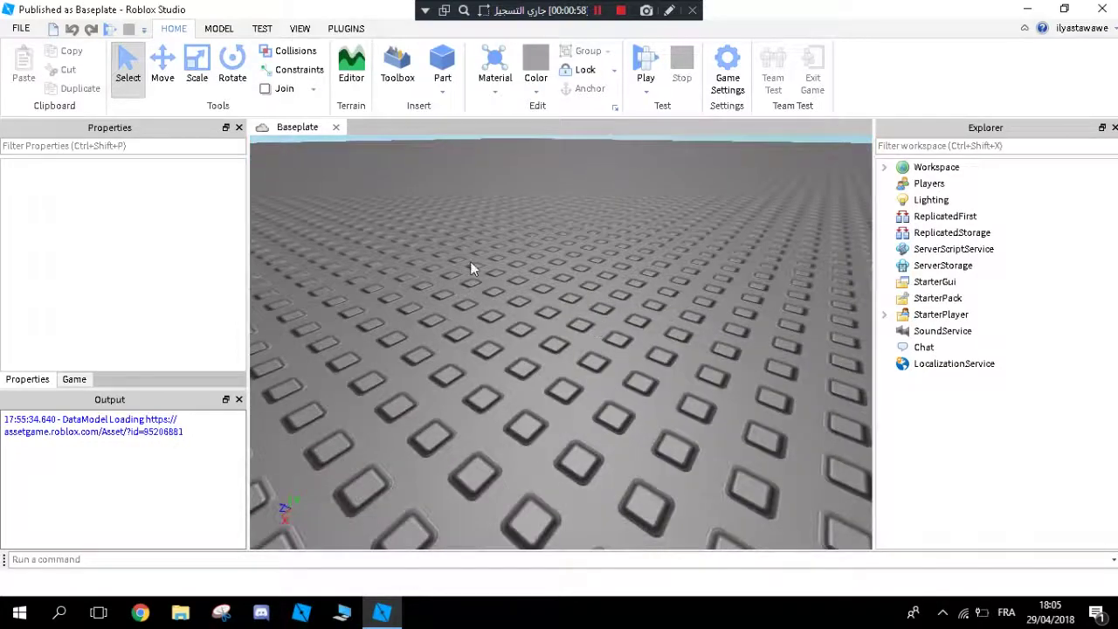
{"action": "scroll", "coordinate": [581, 411], "scroll_direction": "down", "scroll_amount": 5}
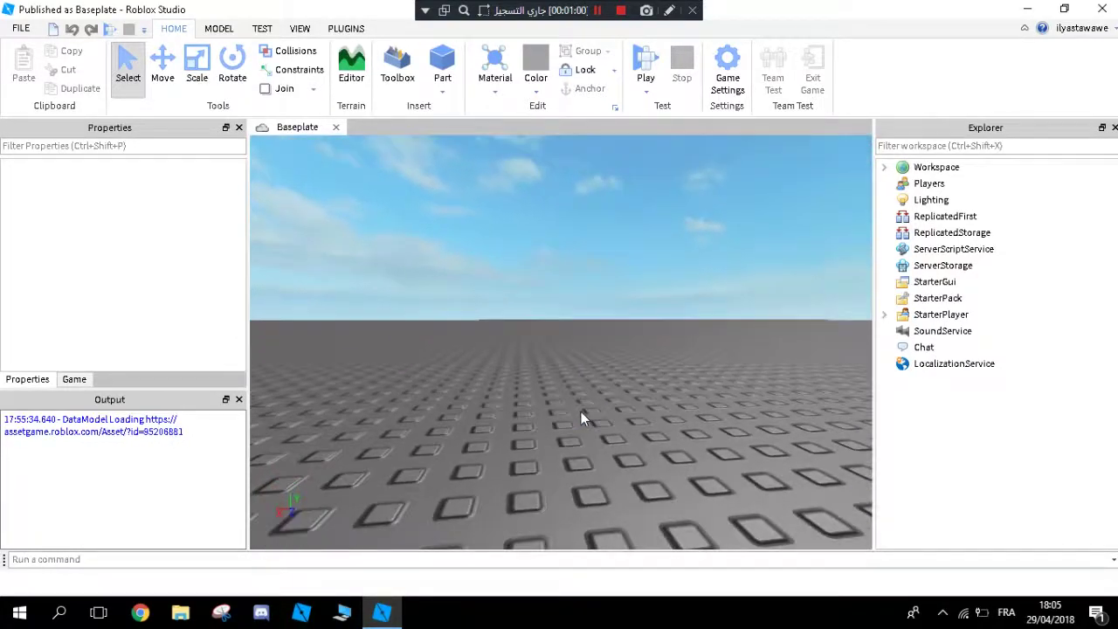
{"action": "right_click_drag", "start_coordinate": [597, 295], "coordinate": [595, 299]}
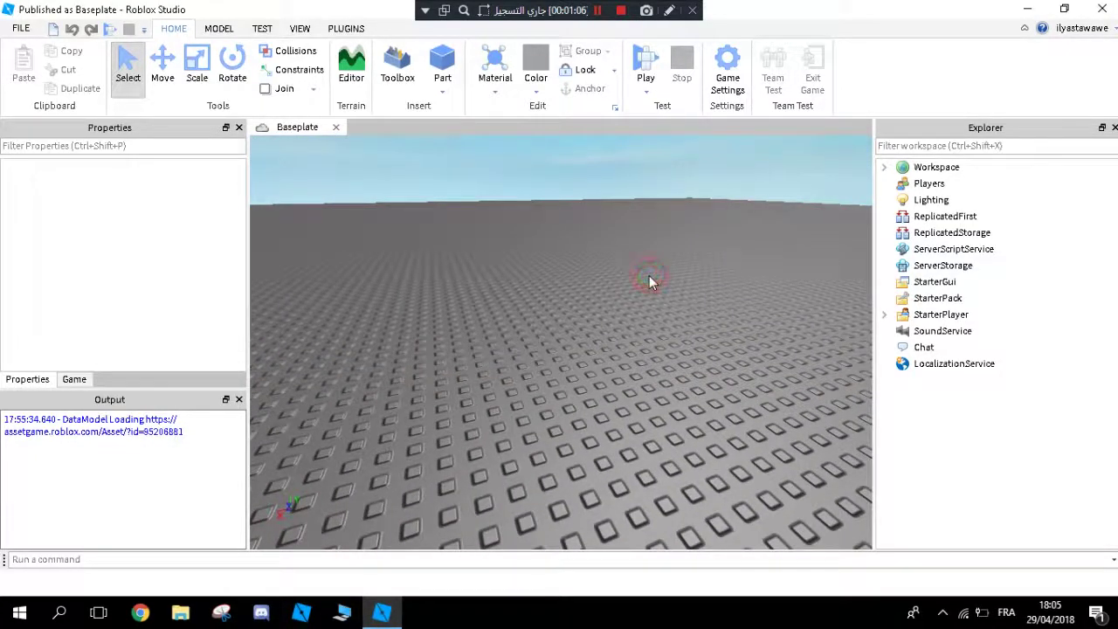
Step: Insert a ScreenGui object into StarterGui, filtering the object list by "Gui"
{"action": "left_click", "coordinate": [912, 288]}
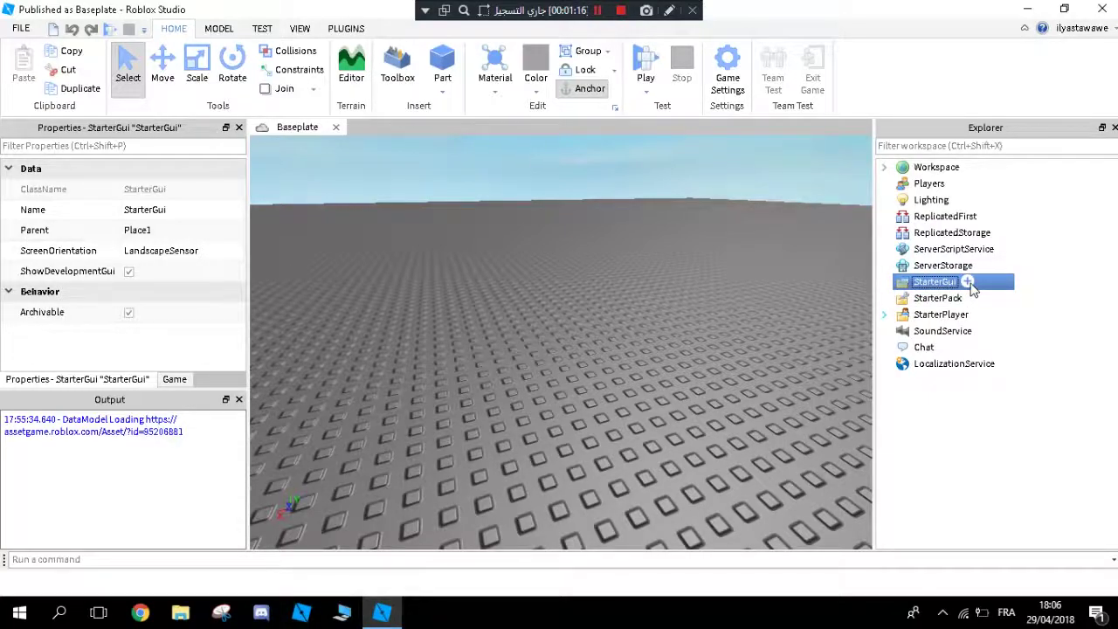
{"action": "left_click", "coordinate": [967, 282]}
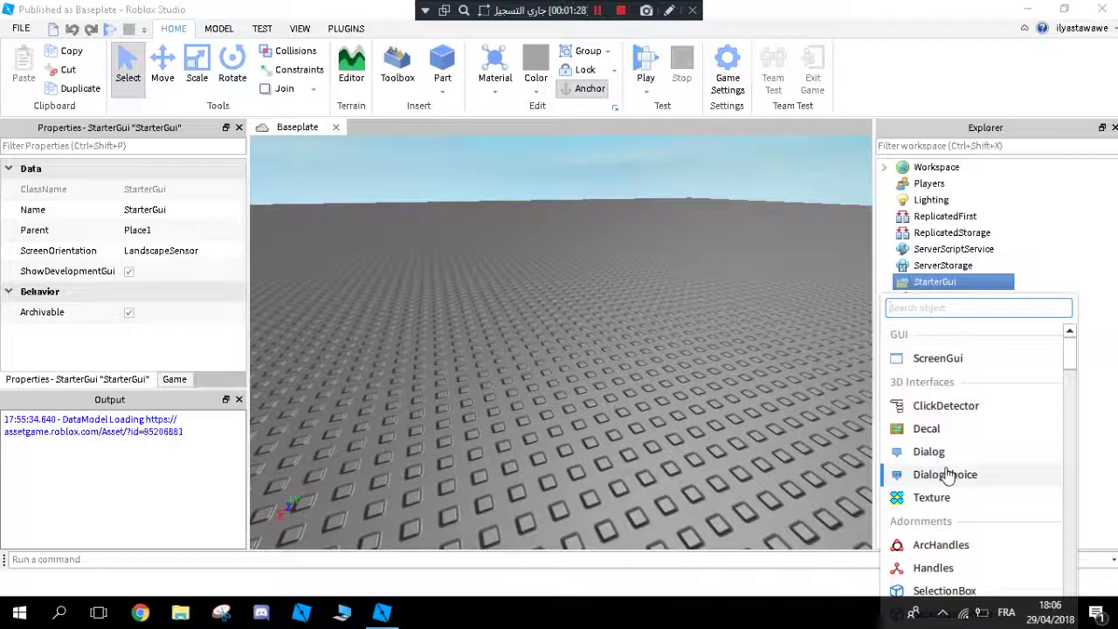
{"action": "scroll", "coordinate": [970, 458], "scroll_direction": "down", "scroll_amount": 2}
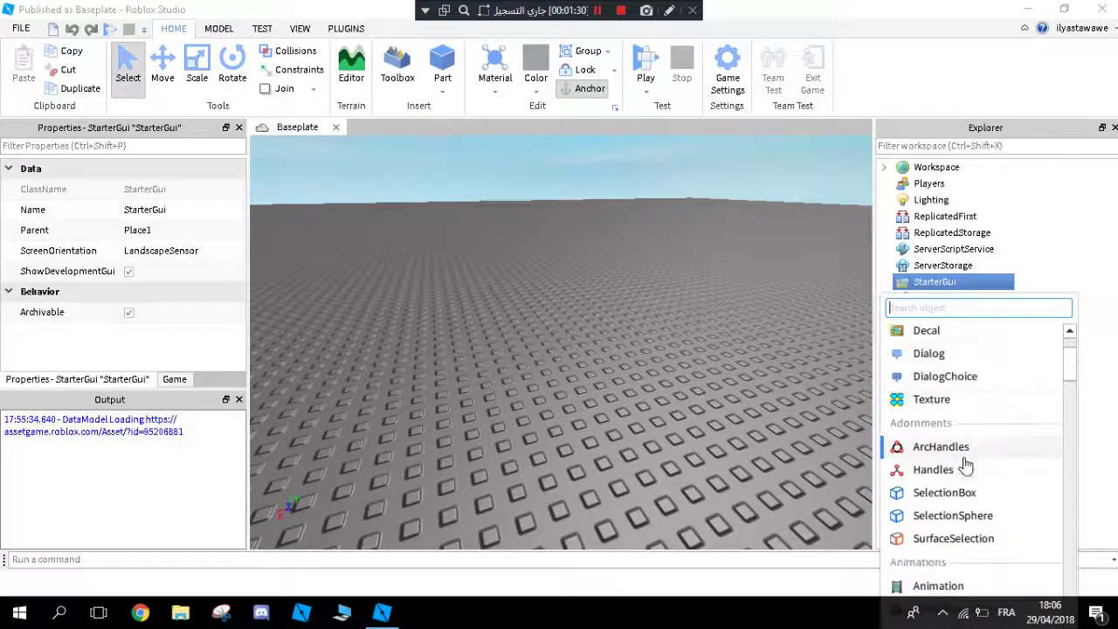
{"action": "scroll", "coordinate": [977, 428], "scroll_direction": "down", "scroll_amount": 5}
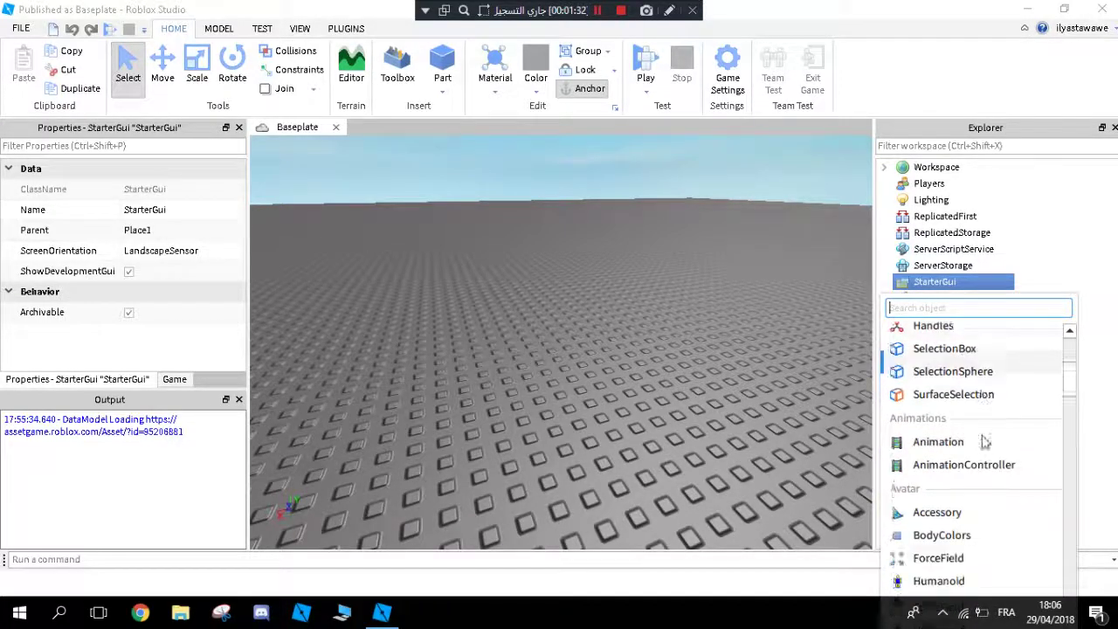
{"action": "scroll", "coordinate": [981, 439], "scroll_direction": "down", "scroll_amount": 3}
{"action": "scroll", "coordinate": [974, 450], "scroll_direction": "up", "scroll_amount": 10}
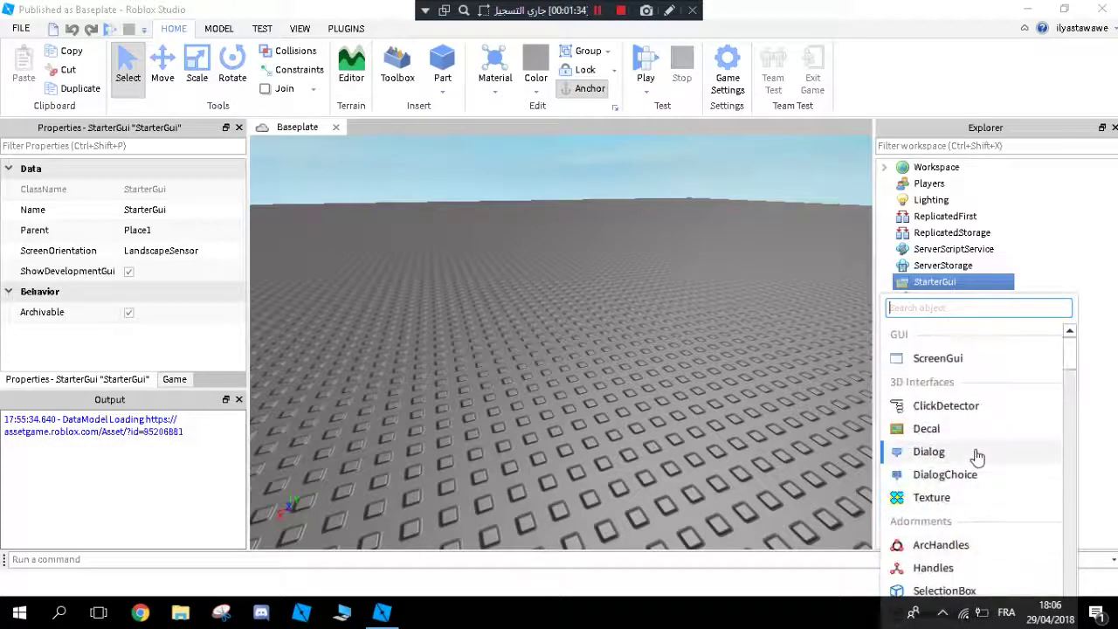
{"action": "left_click", "coordinate": [927, 309]}
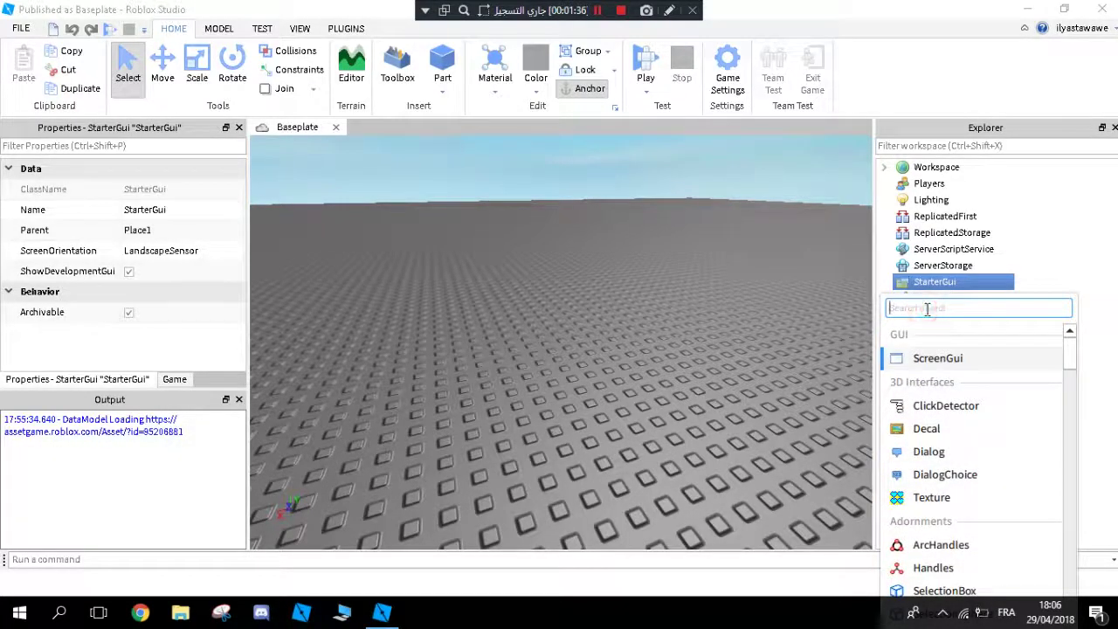
{"action": "type", "text": "Gui"}
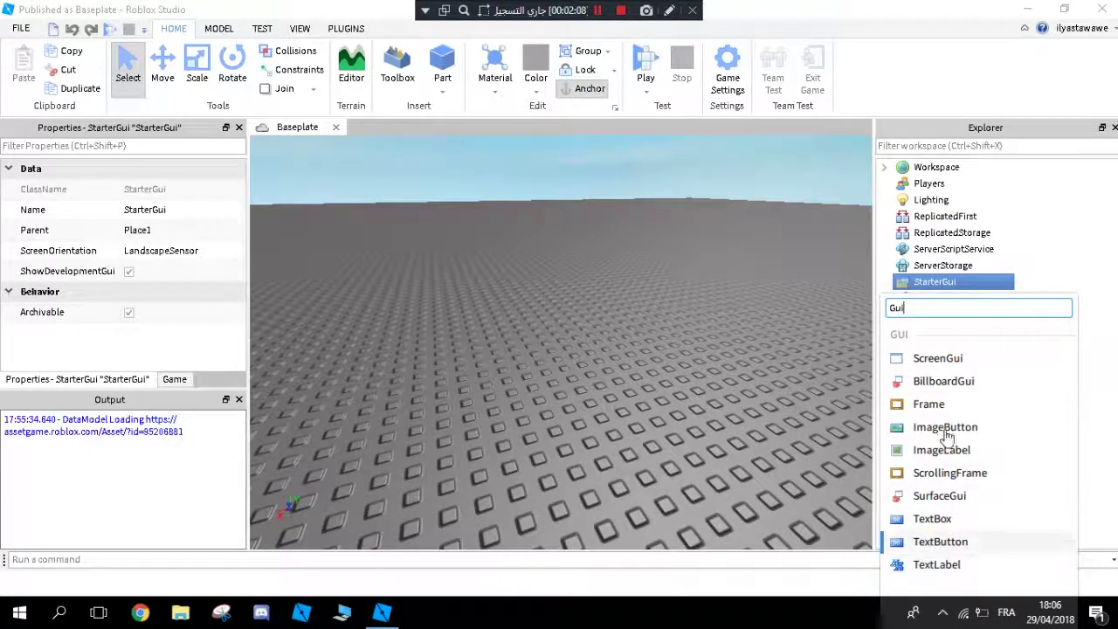
{"action": "left_click", "coordinate": [938, 358]}
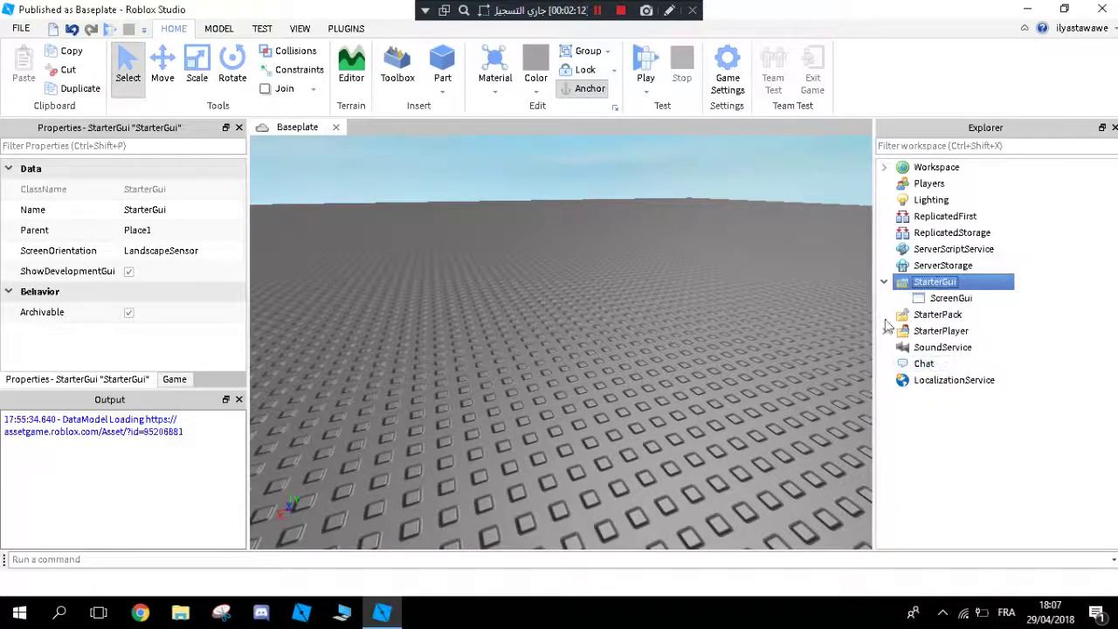
Step: Look through the Data, Behavior and Localization properties of the ScreenGui under StarterGui
{"action": "left_click", "coordinate": [948, 297]}
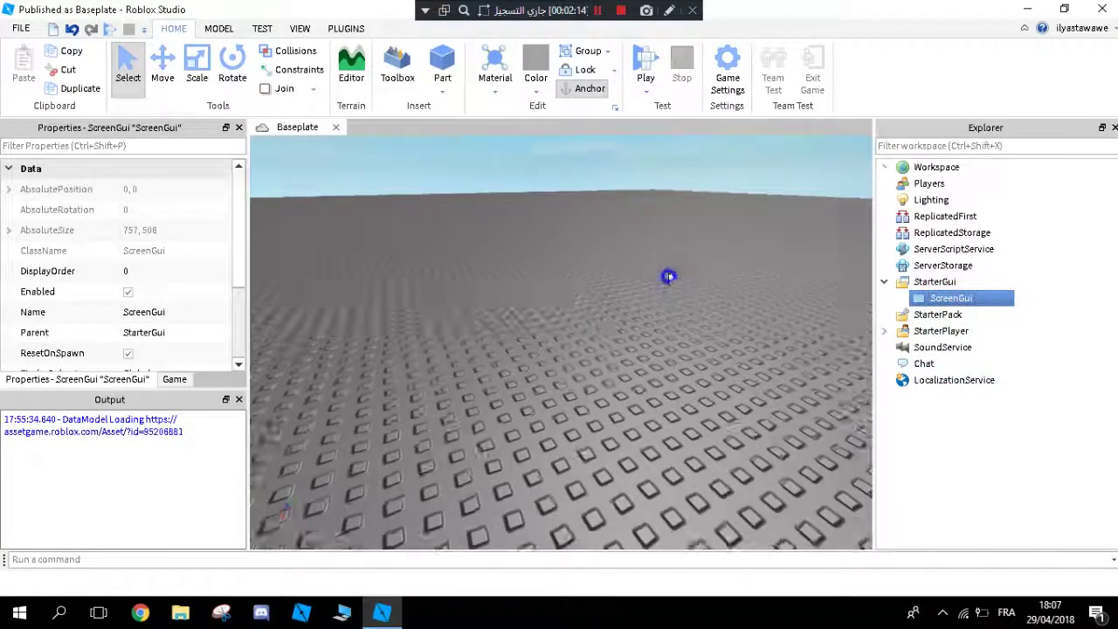
{"action": "scroll", "coordinate": [221, 264], "scroll_direction": "down", "scroll_amount": 2}
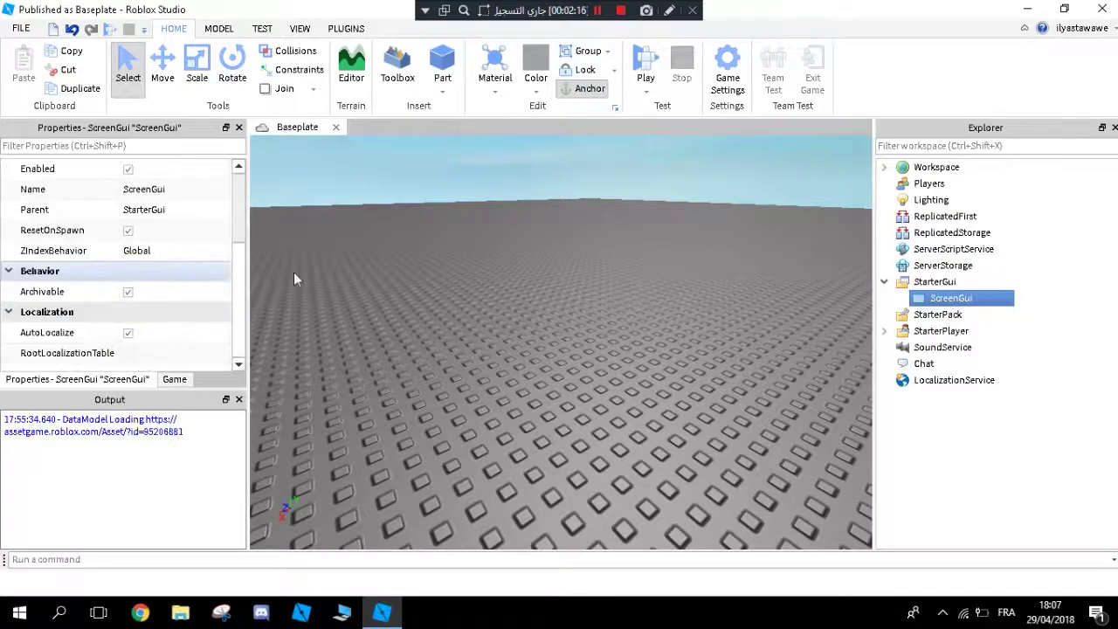
{"action": "right_click_drag", "start_coordinate": [562, 342], "coordinate": [562, 342]}
{"action": "scroll", "coordinate": [547, 352], "scroll_direction": "up", "scroll_amount": 5}
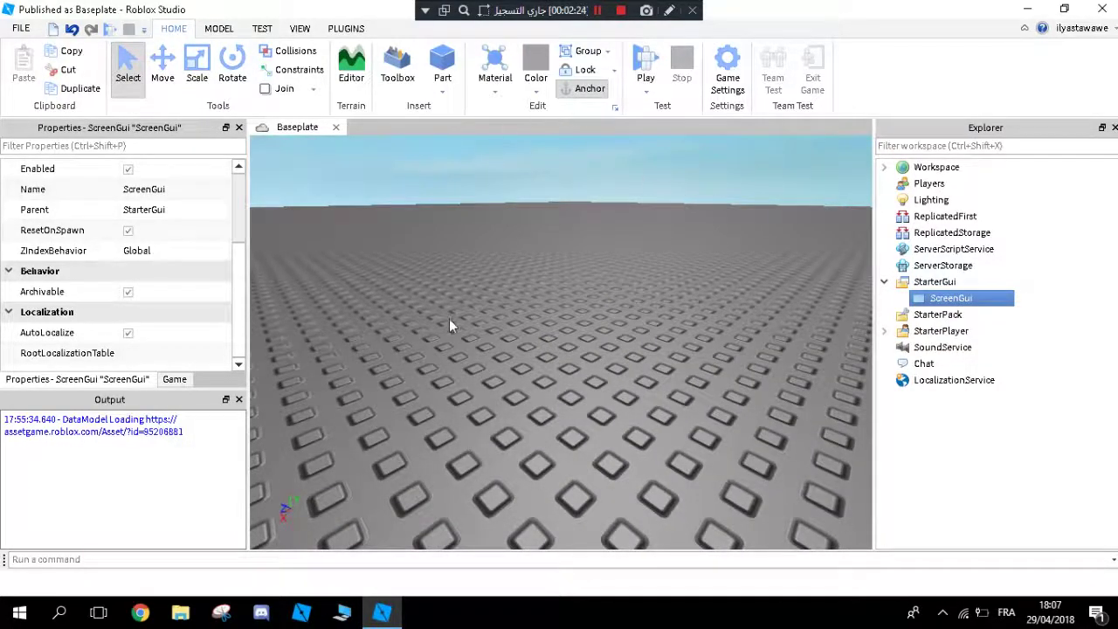
{"action": "scroll", "coordinate": [454, 319], "scroll_direction": "down", "scroll_amount": 5}
{"action": "scroll", "coordinate": [122, 301], "scroll_direction": "up", "scroll_amount": 2}
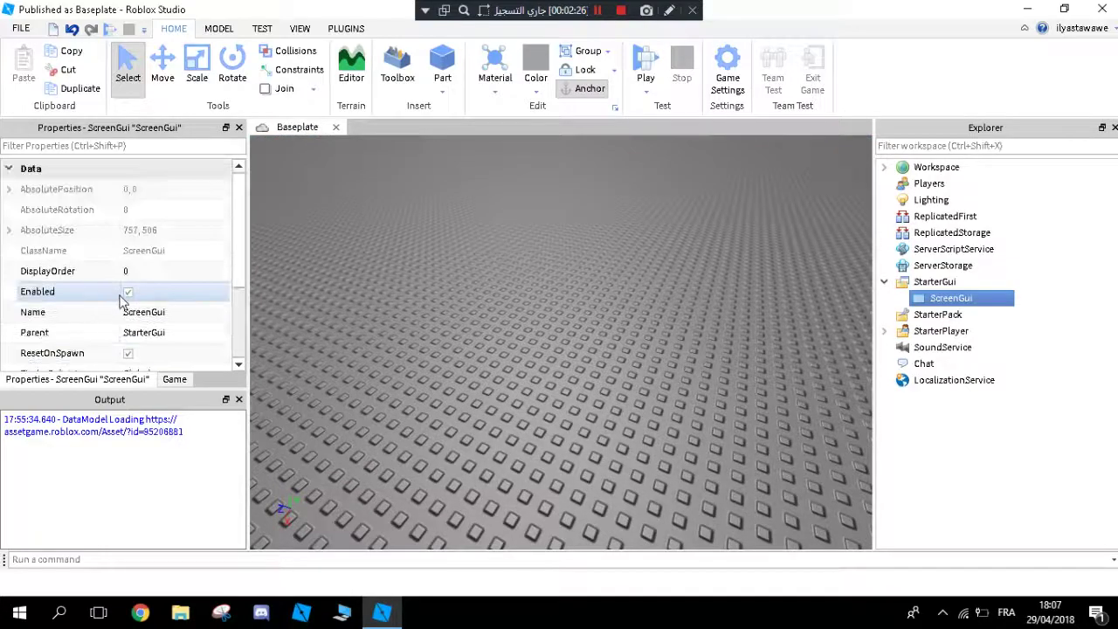
{"action": "scroll", "coordinate": [122, 301], "scroll_direction": "down", "scroll_amount": 3}
{"action": "scroll", "coordinate": [413, 340], "scroll_direction": "down", "scroll_amount": 3}
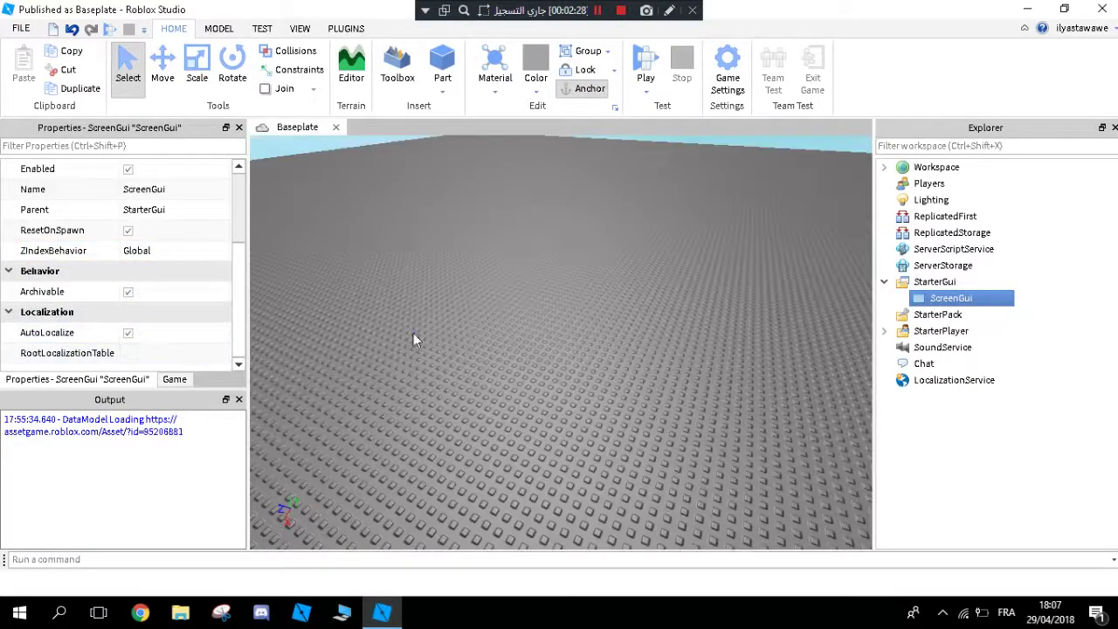
{"action": "right_click_drag", "start_coordinate": [414, 332], "coordinate": [416, 323]}
{"action": "left_click", "coordinate": [462, 301]}
{"action": "right_click_drag", "start_coordinate": [611, 336], "coordinate": [612, 334]}
{"action": "left_click", "coordinate": [952, 301]}
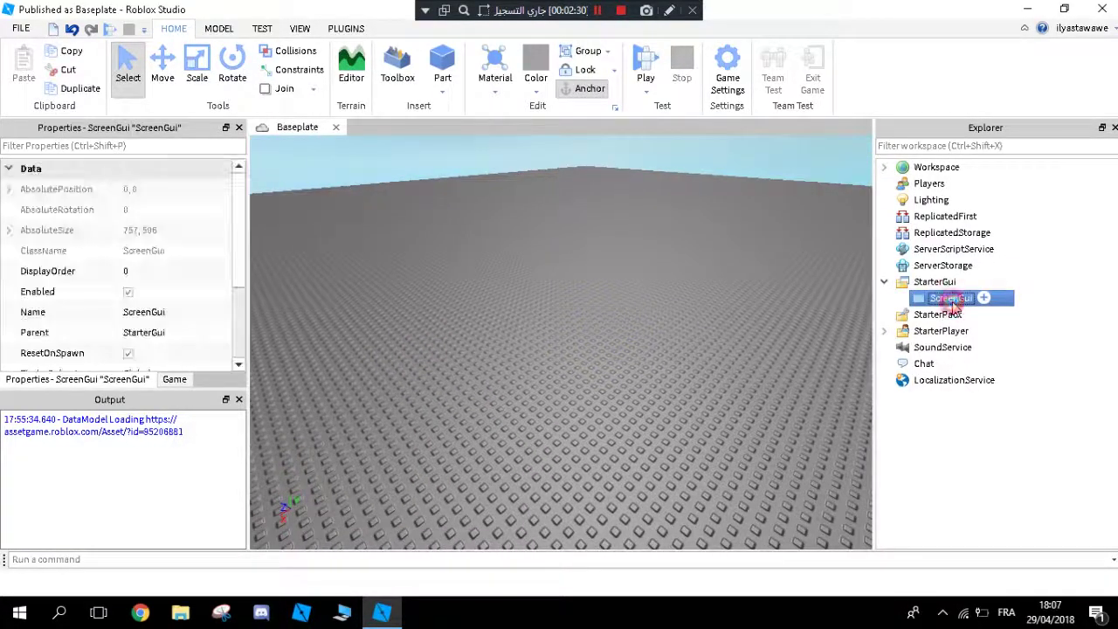
{"action": "right_click", "coordinate": [952, 302]}
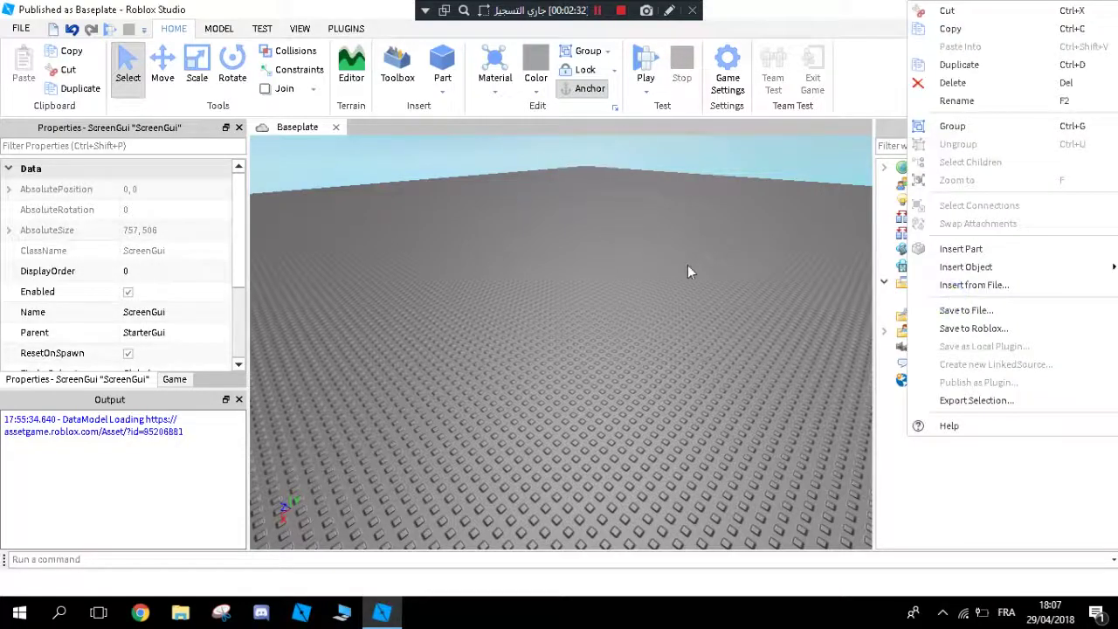
{"action": "left_click", "coordinate": [695, 264]}
Step: Insert a TextLabel into the ScreenGui under StarterGui and select it
{"action": "left_click", "coordinate": [935, 298]}
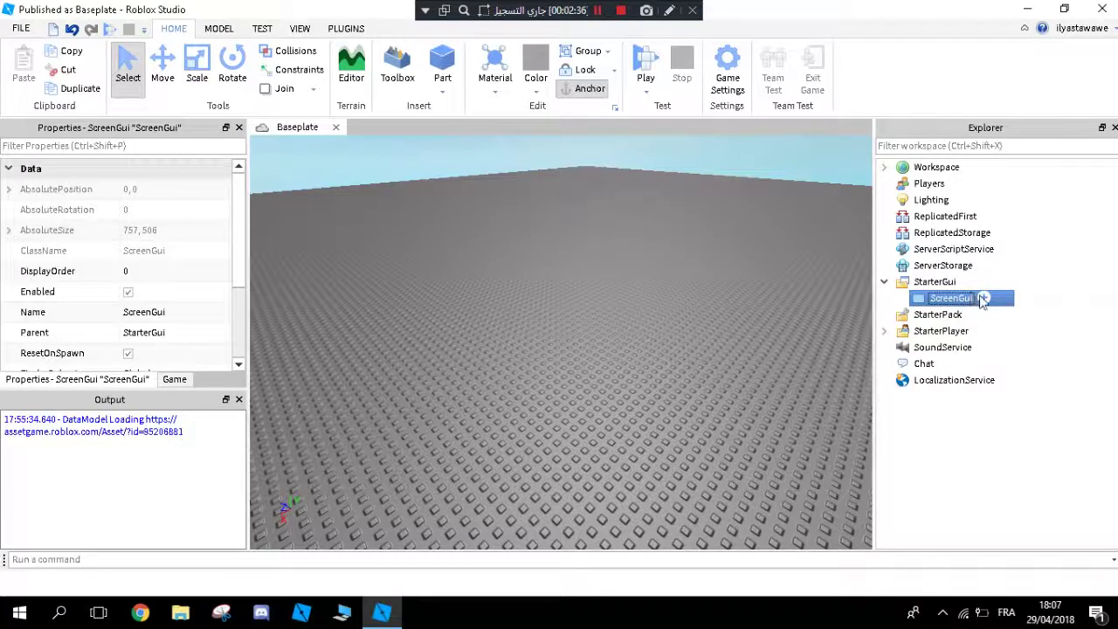
{"action": "left_click", "coordinate": [984, 299]}
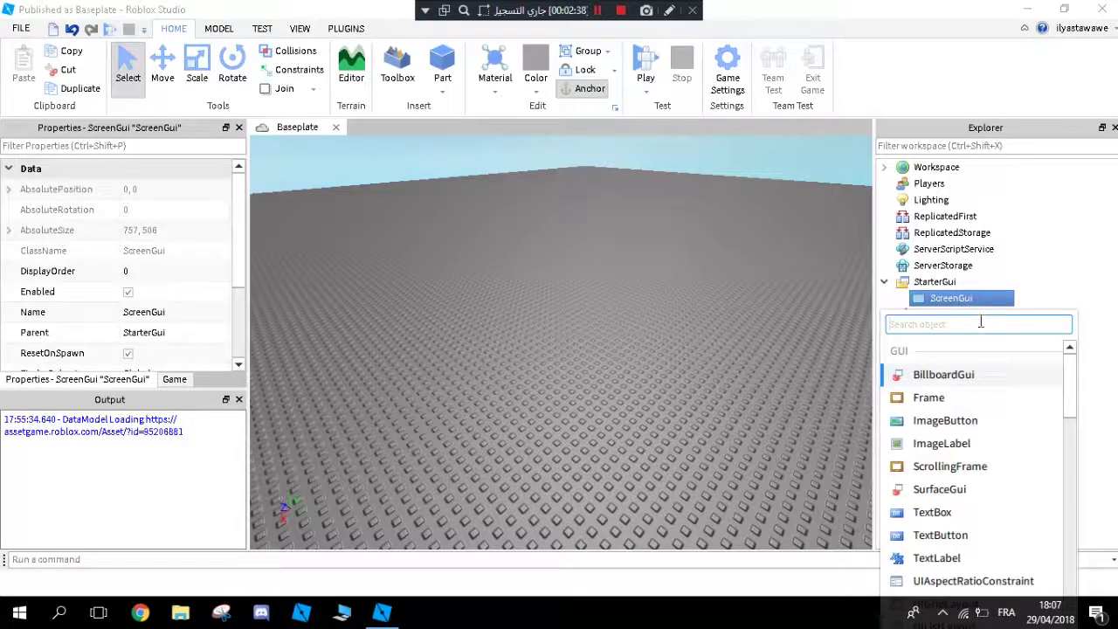
{"action": "scroll", "coordinate": [966, 455], "scroll_direction": "down", "scroll_amount": 1}
{"action": "scroll", "coordinate": [977, 423], "scroll_direction": "up", "scroll_amount": 1}
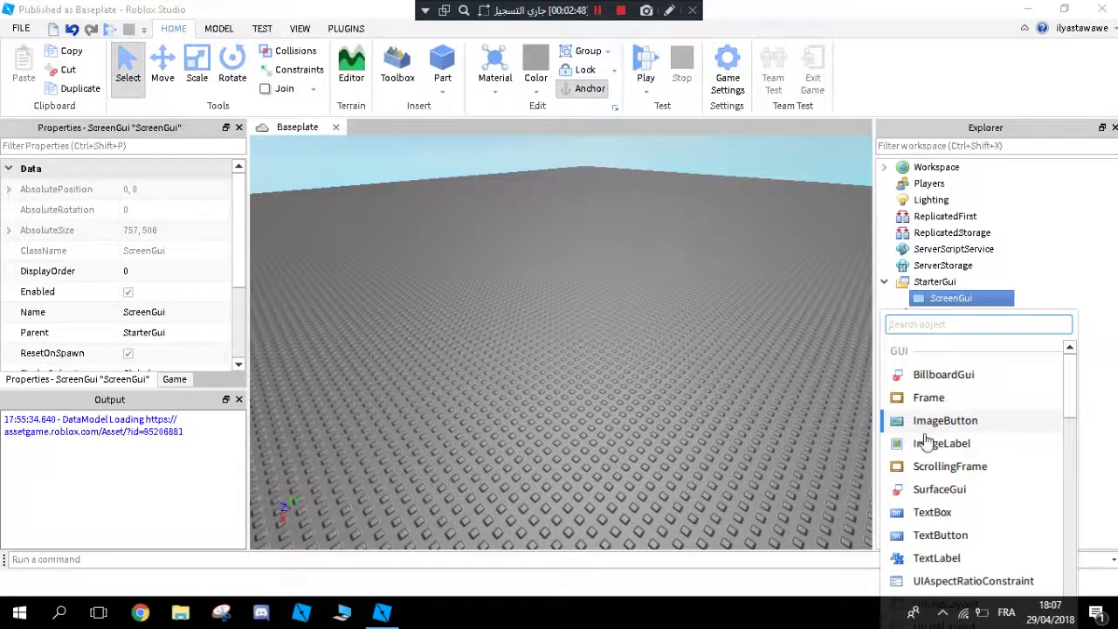
{"action": "scroll", "coordinate": [930, 468], "scroll_direction": "down", "scroll_amount": 1}
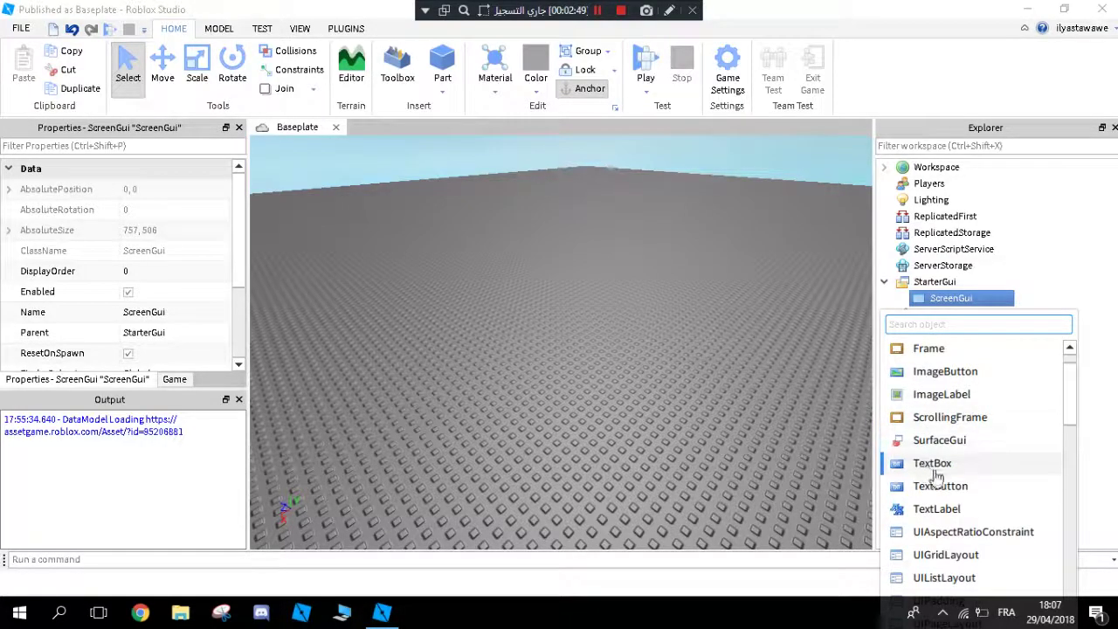
{"action": "left_click", "coordinate": [942, 514]}
{"action": "left_click", "coordinate": [966, 315]}
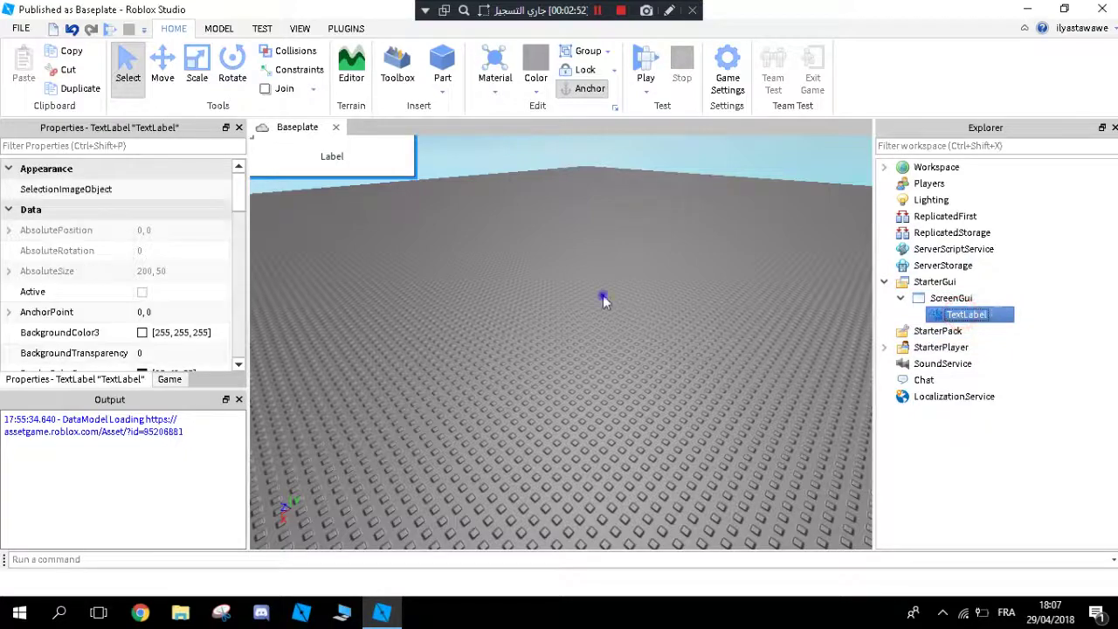
{"action": "right_click_drag", "start_coordinate": [603, 304], "coordinate": [360, 156]}
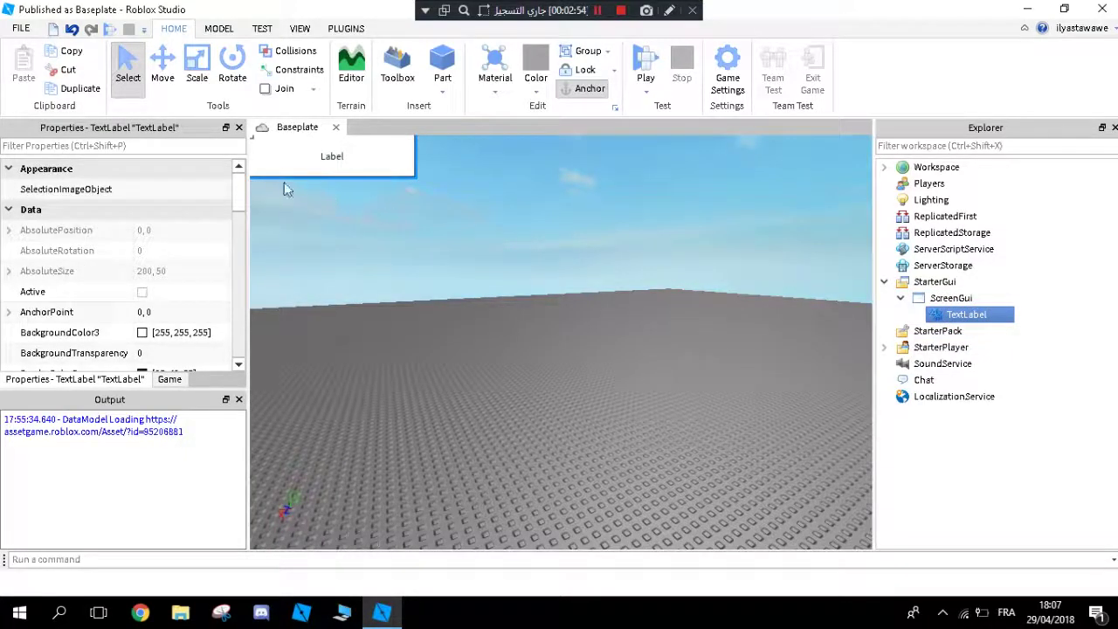
{"action": "mouse_move", "coordinate": [373, 247]}
{"action": "right_mouse_down"}
{"action": "mouse_move", "coordinate": [397, 224]}
{"action": "mouse_move", "coordinate": [391, 236]}
{"action": "right_mouse_up"}
{"action": "scroll", "coordinate": [166, 274], "scroll_direction": "down", "scroll_amount": 2}
{"action": "scroll", "coordinate": [192, 276], "scroll_direction": "up", "scroll_amount": 2}
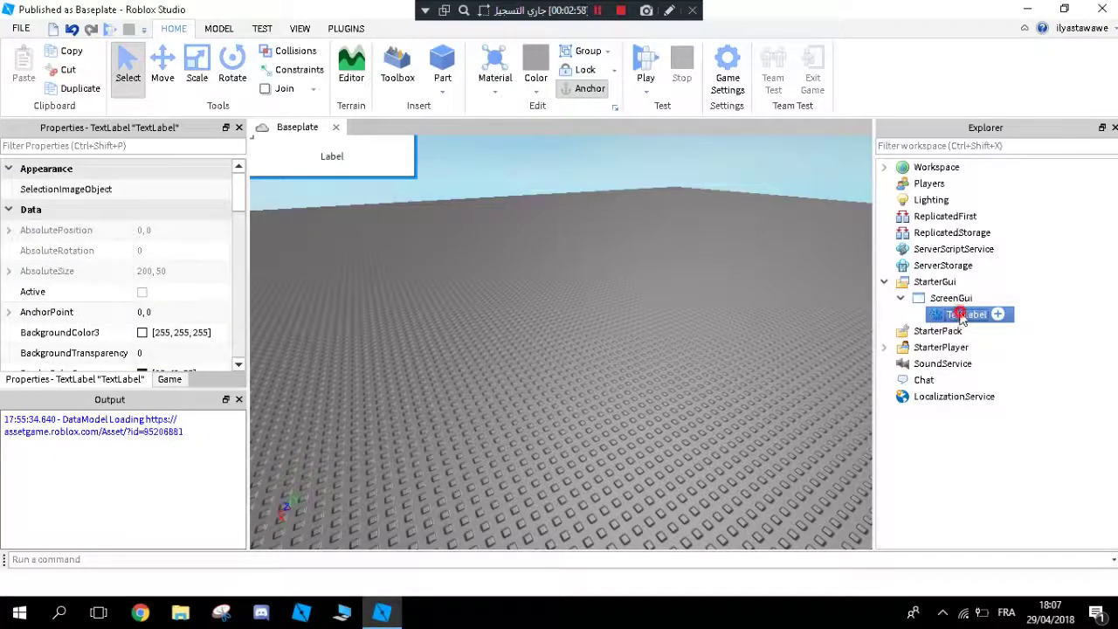
{"action": "left_click", "coordinate": [731, 302]}
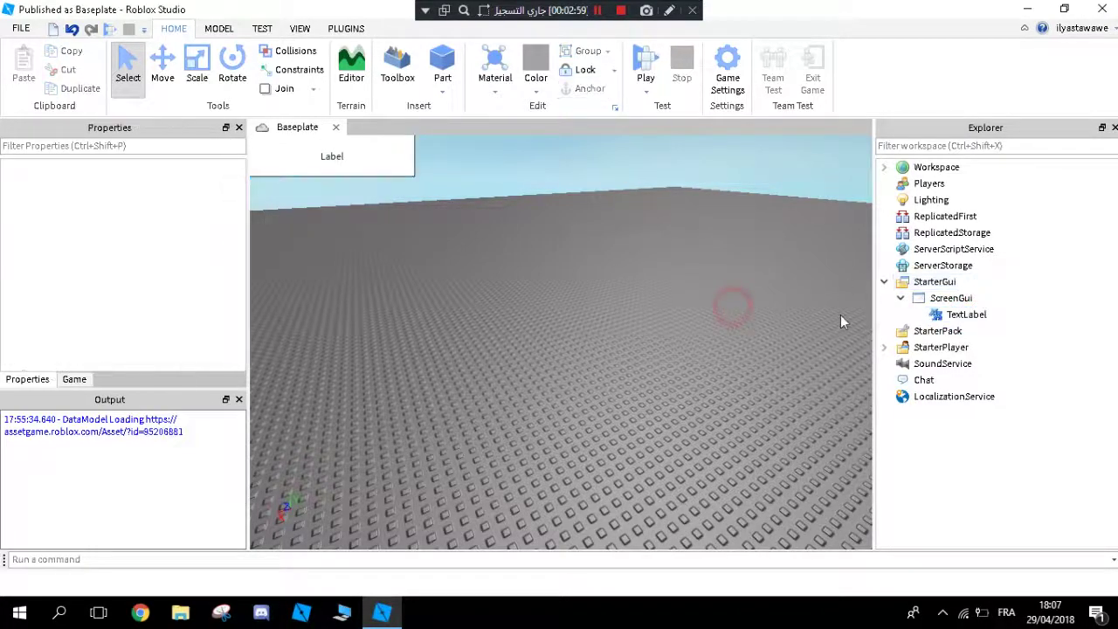
Step: Set the TextLabel's BackgroundColor3 to a saturated blue, [29, 0, 255]
{"action": "left_click", "coordinate": [961, 315]}
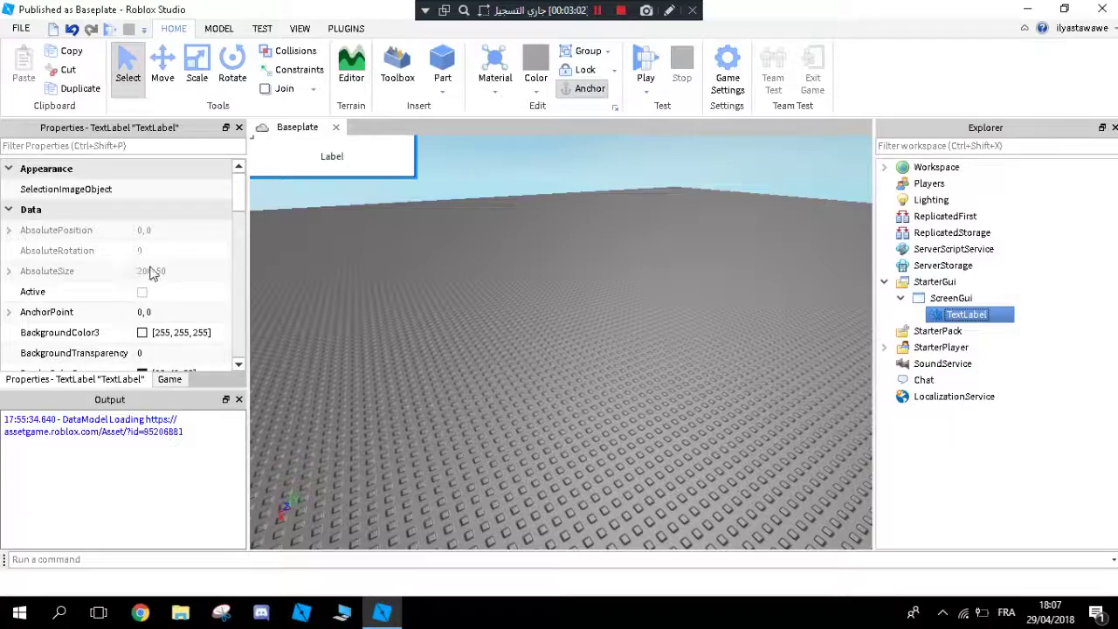
{"action": "scroll", "coordinate": [142, 175], "scroll_direction": "down", "scroll_amount": 1}
{"action": "scroll", "coordinate": [159, 228], "scroll_direction": "up", "scroll_amount": 1}
{"action": "scroll", "coordinate": [113, 245], "scroll_direction": "down", "scroll_amount": 1}
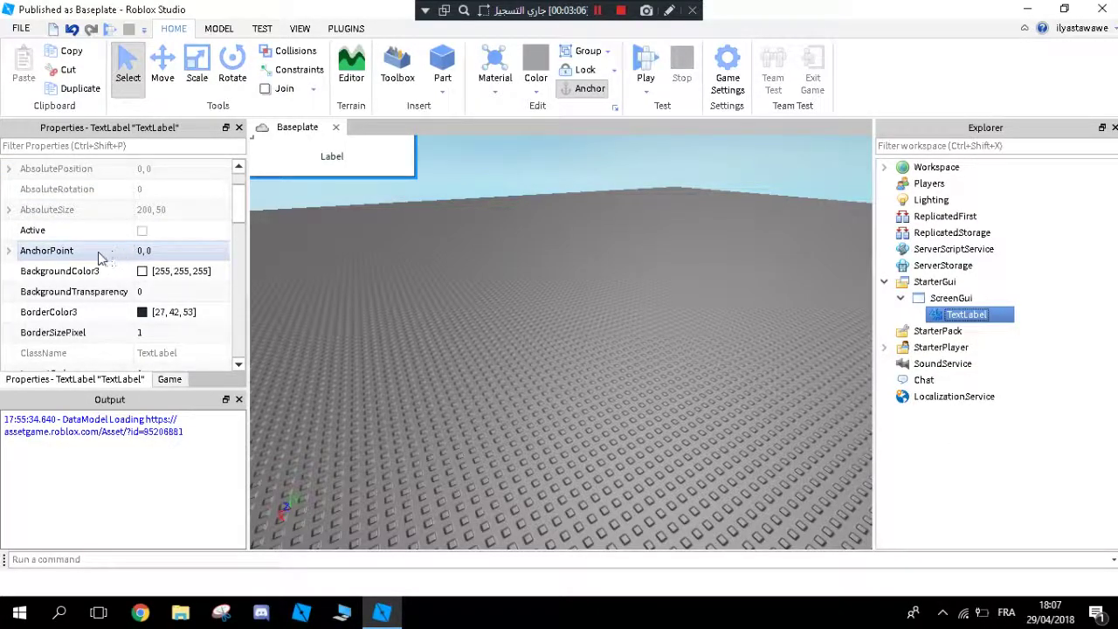
{"action": "scroll", "coordinate": [147, 262], "scroll_direction": "down", "scroll_amount": 1}
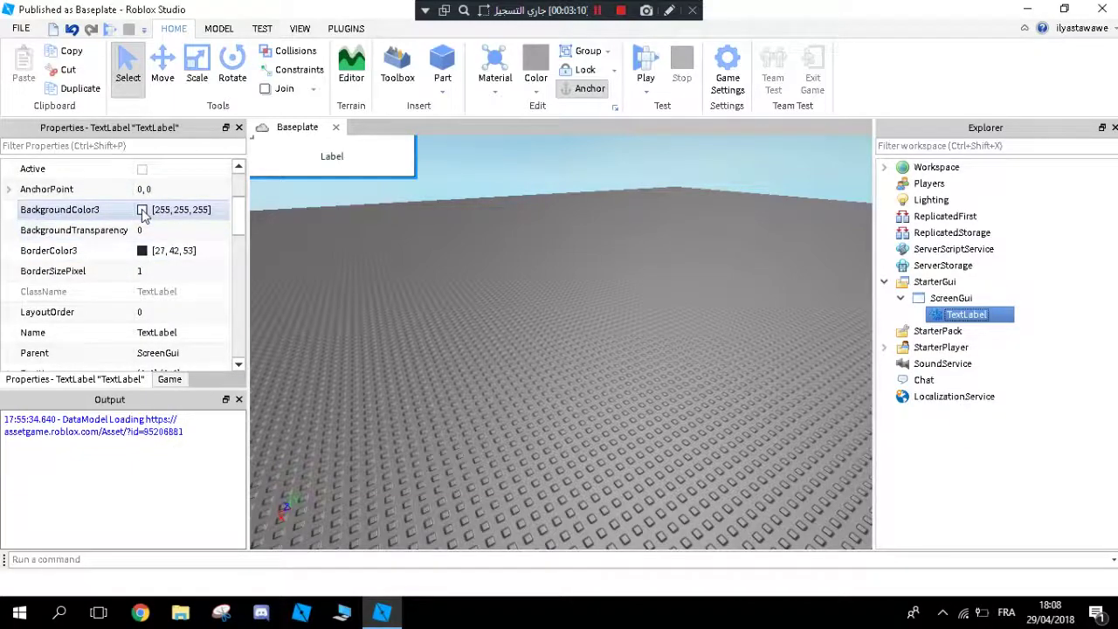
{"action": "left_click", "coordinate": [142, 210]}
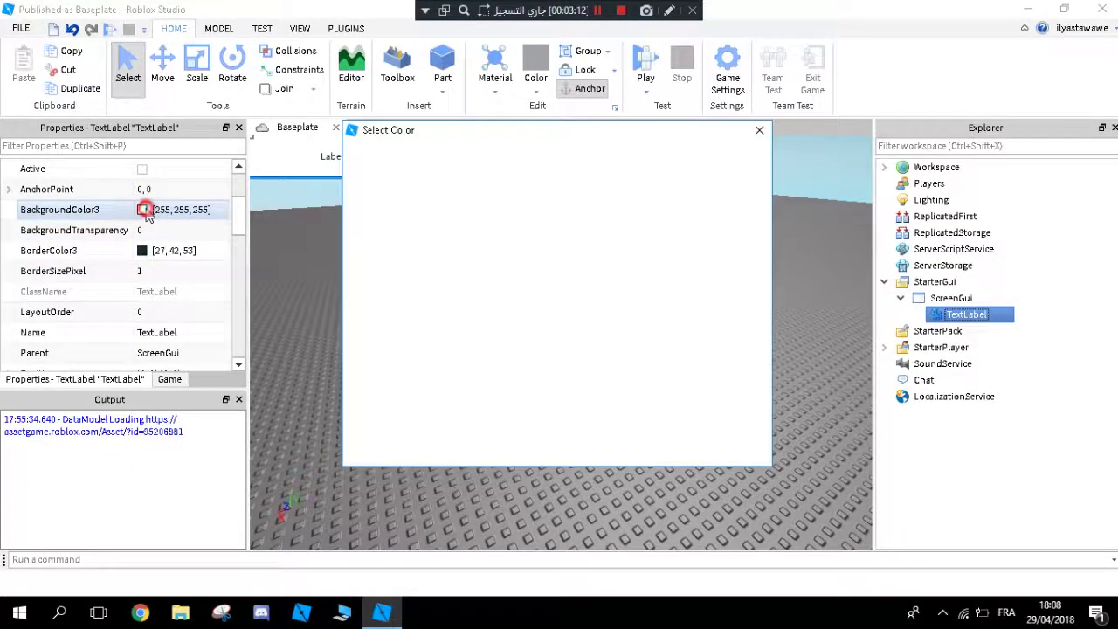
{"action": "left_click", "coordinate": [386, 176]}
{"action": "left_click", "coordinate": [455, 256]}
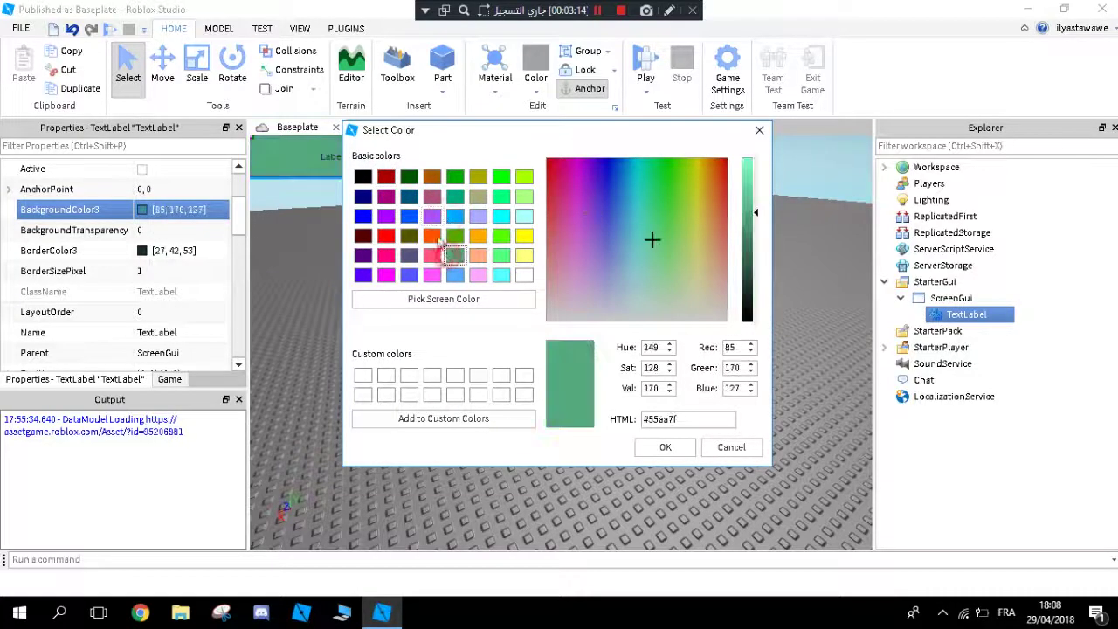
{"action": "left_click_drag", "start_coordinate": [420, 131], "coordinate": [667, 118]}
{"action": "left_click", "coordinate": [650, 191]}
{"action": "left_click", "coordinate": [633, 204]}
{"action": "left_click", "coordinate": [655, 207]}
{"action": "left_click", "coordinate": [613, 207]}
{"action": "left_click_drag", "start_coordinate": [860, 195], "coordinate": [851, 144]}
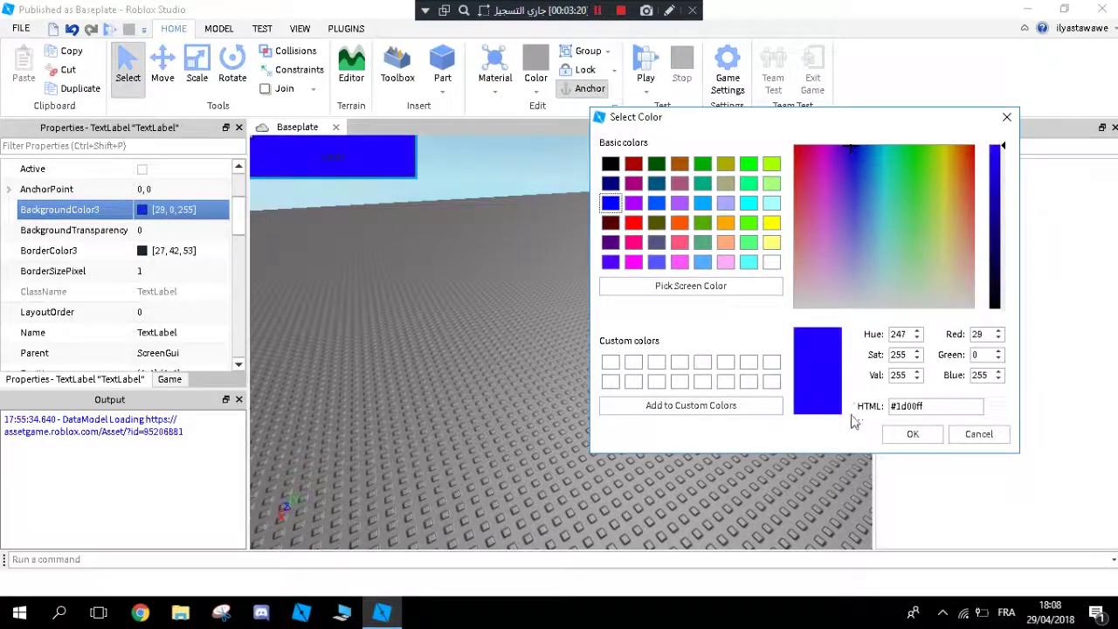
{"action": "left_click", "coordinate": [912, 434]}
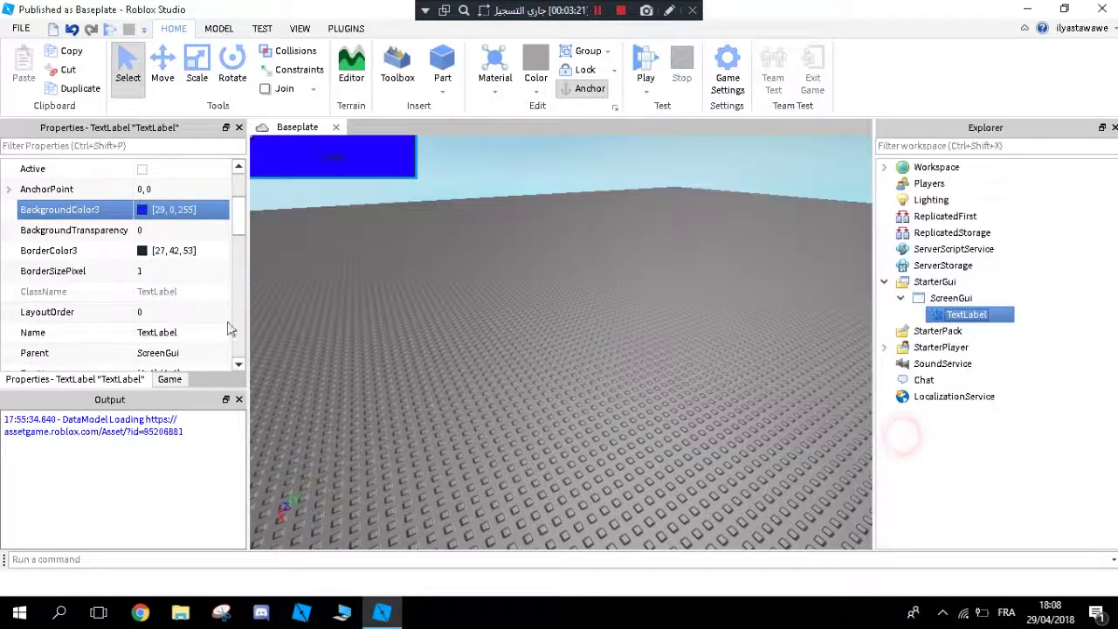
Step: Set the TextLabel's BackgroundTransparency to 0.5 and check how the label looks over the baseplate
{"action": "scroll", "coordinate": [162, 233], "scroll_direction": "down", "scroll_amount": 3}
{"action": "scroll", "coordinate": [156, 213], "scroll_direction": "up", "scroll_amount": 3}
{"action": "left_click", "coordinate": [153, 231]}
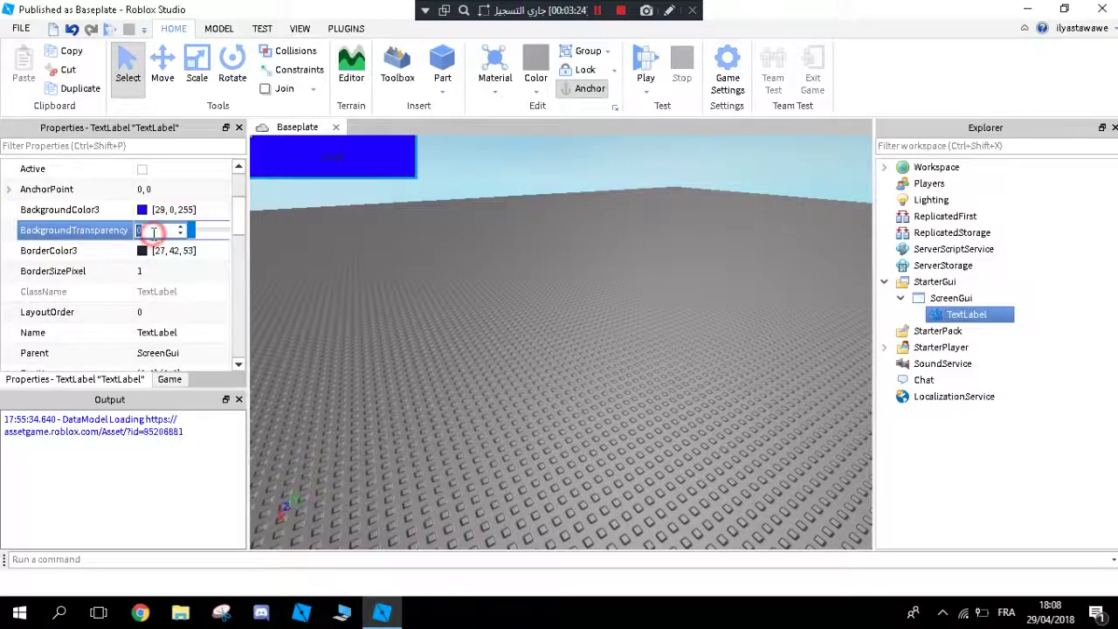
{"action": "type", "text": "0.5"}
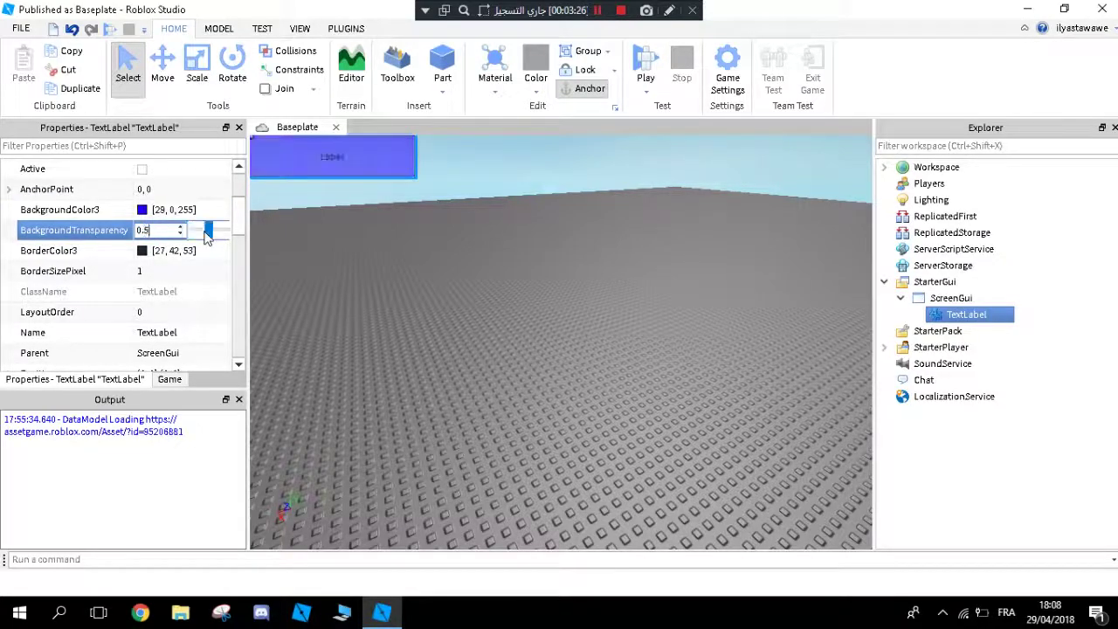
{"action": "left_click", "coordinate": [346, 262]}
{"action": "scroll", "coordinate": [345, 267], "scroll_direction": "up", "scroll_amount": 5}
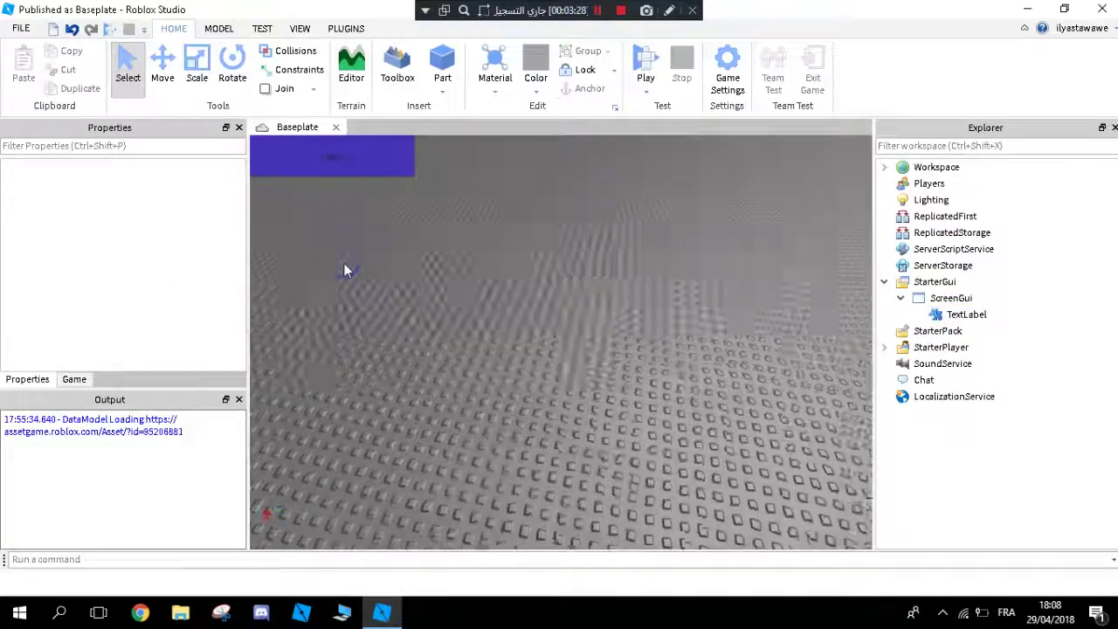
{"action": "scroll", "coordinate": [344, 271], "scroll_direction": "up", "scroll_amount": 10}
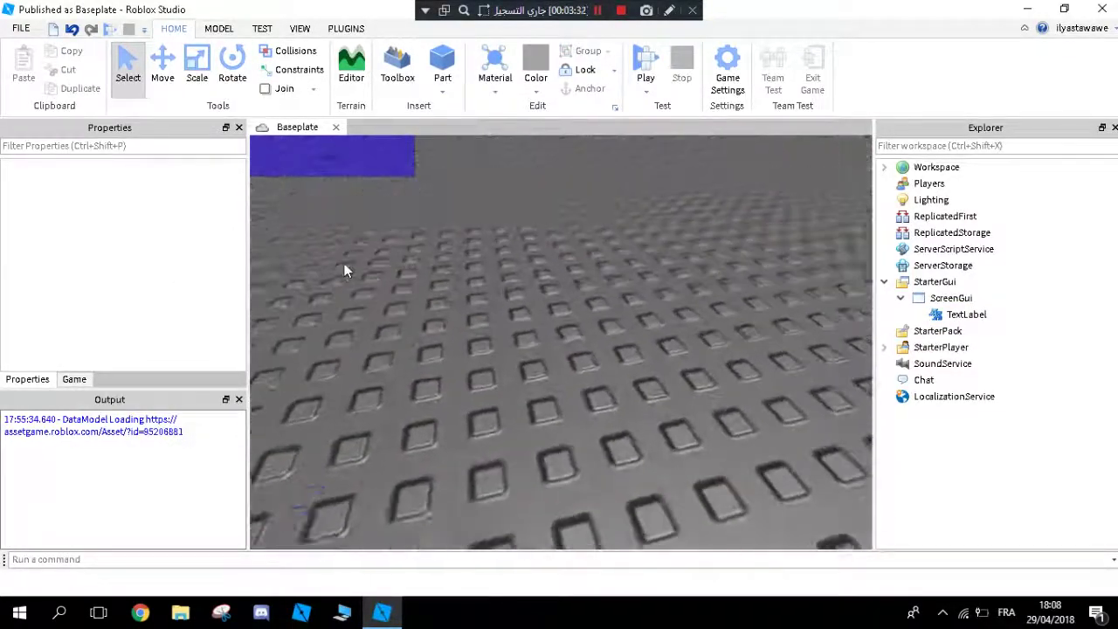
{"action": "scroll", "coordinate": [344, 271], "scroll_direction": "down", "scroll_amount": 6}
{"action": "scroll", "coordinate": [345, 271], "scroll_direction": "up", "scroll_amount": 8}
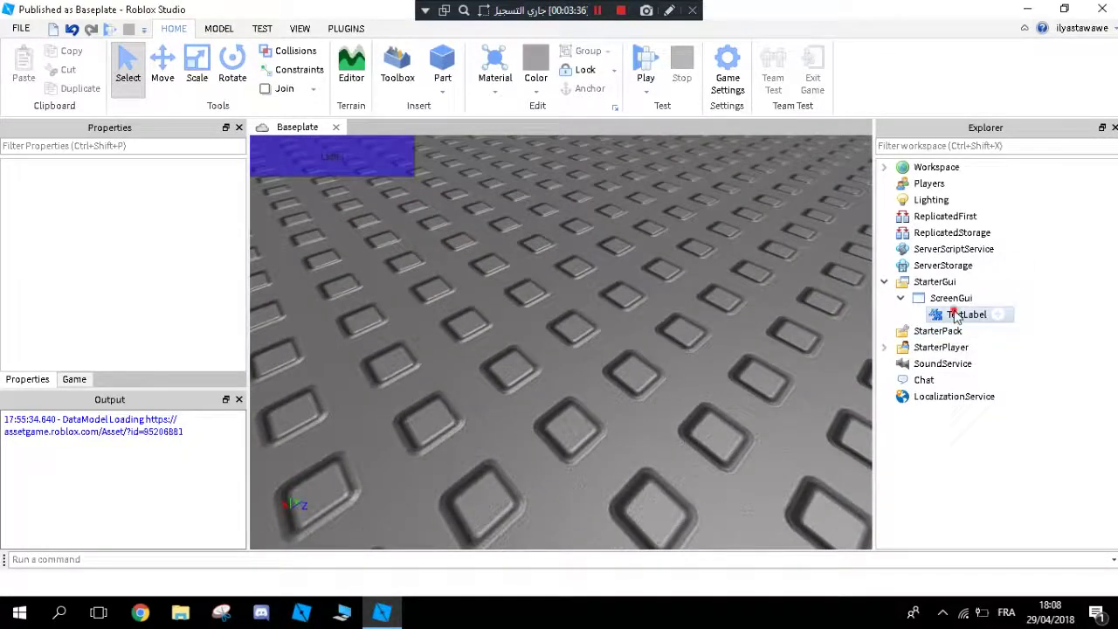
Step: Try BackgroundTransparency values of 0 and 1 on the TextLabel, and settle on 0.2
{"action": "left_click", "coordinate": [966, 314]}
{"action": "scroll", "coordinate": [148, 294], "scroll_direction": "down", "scroll_amount": 1}
{"action": "left_click", "coordinate": [149, 293]}
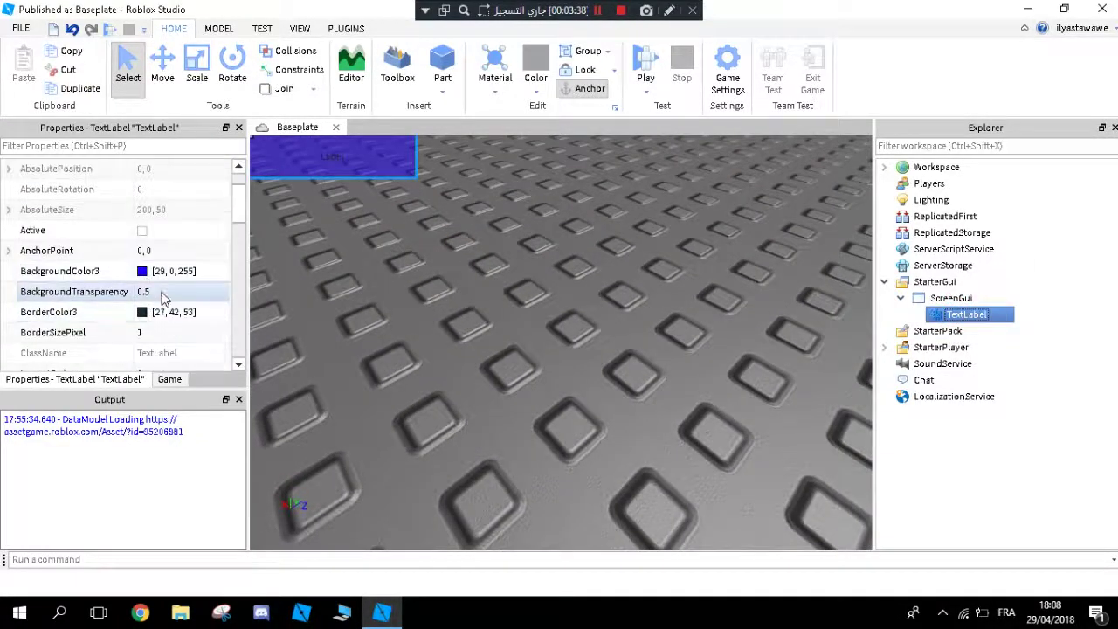
{"action": "type", "text": "0"}
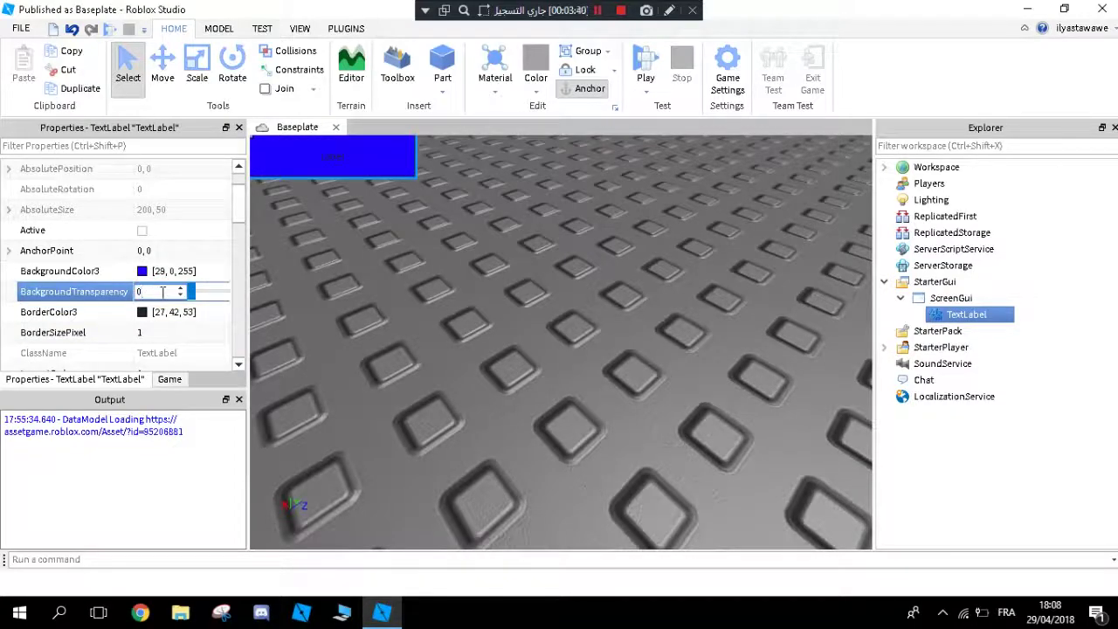
{"action": "key", "text": "BackSpace"}
{"action": "type", "text": "1"}
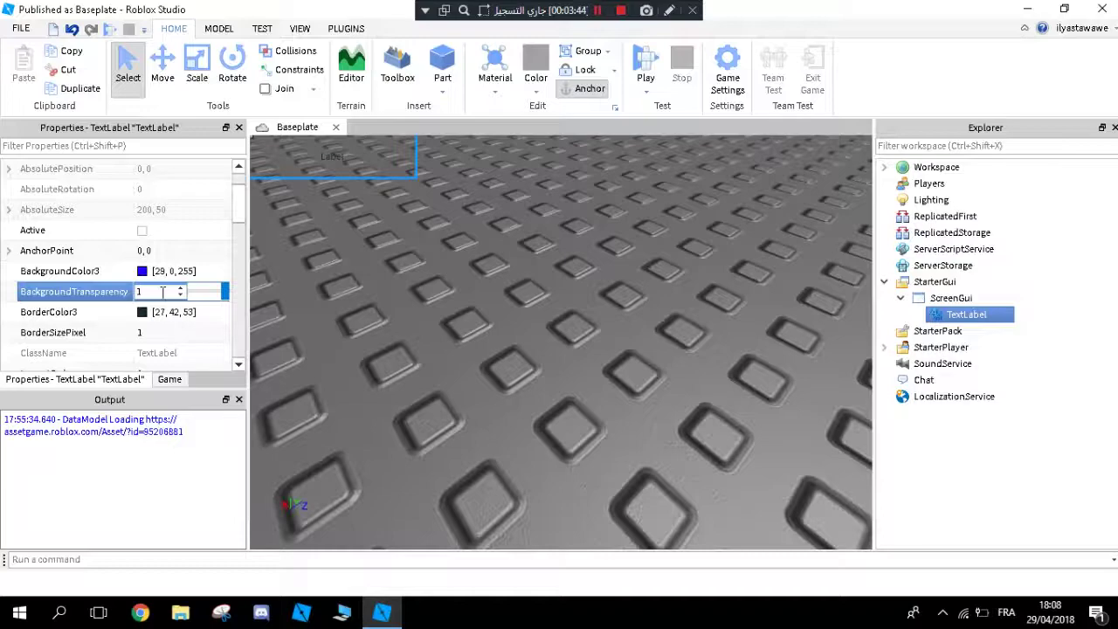
{"action": "key", "text": "BackSpace"}
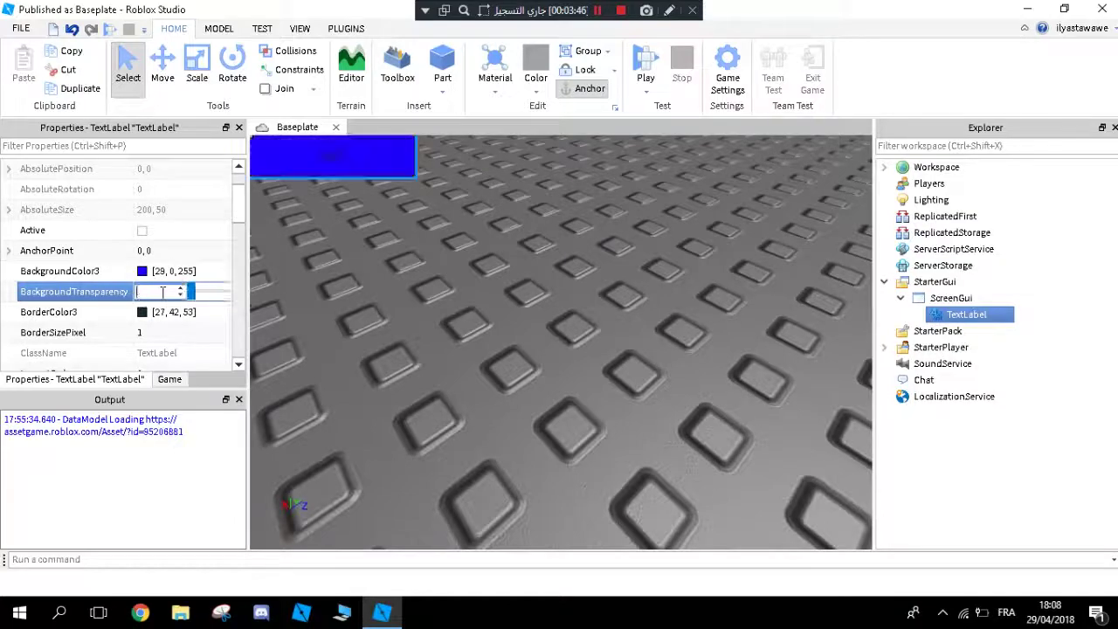
{"action": "type", "text": "0.1"}
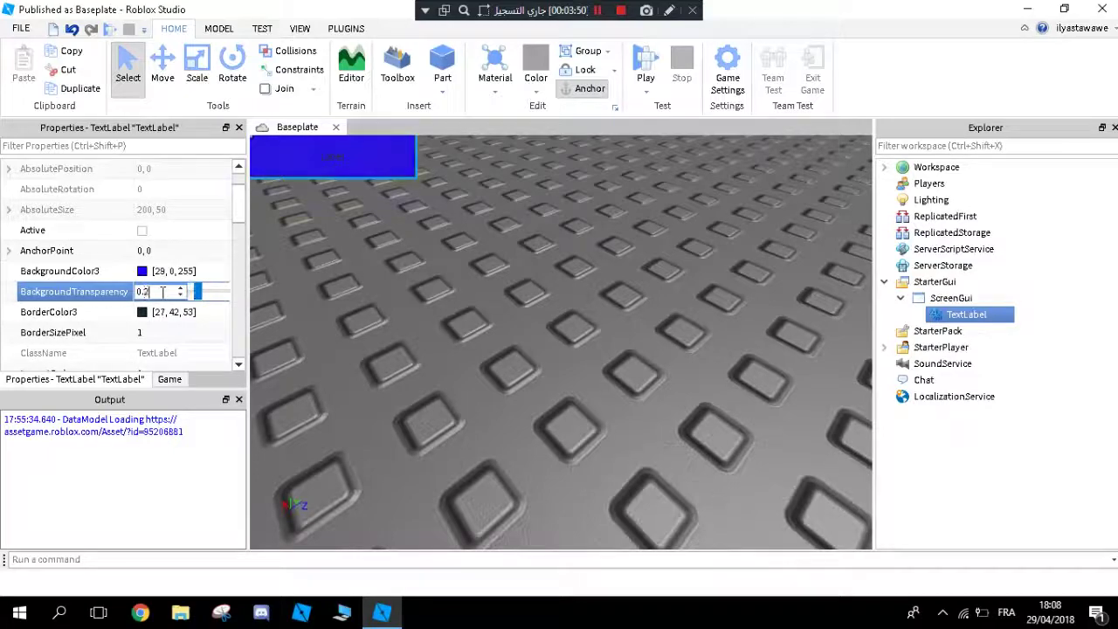
{"action": "key", "text": "Return"}
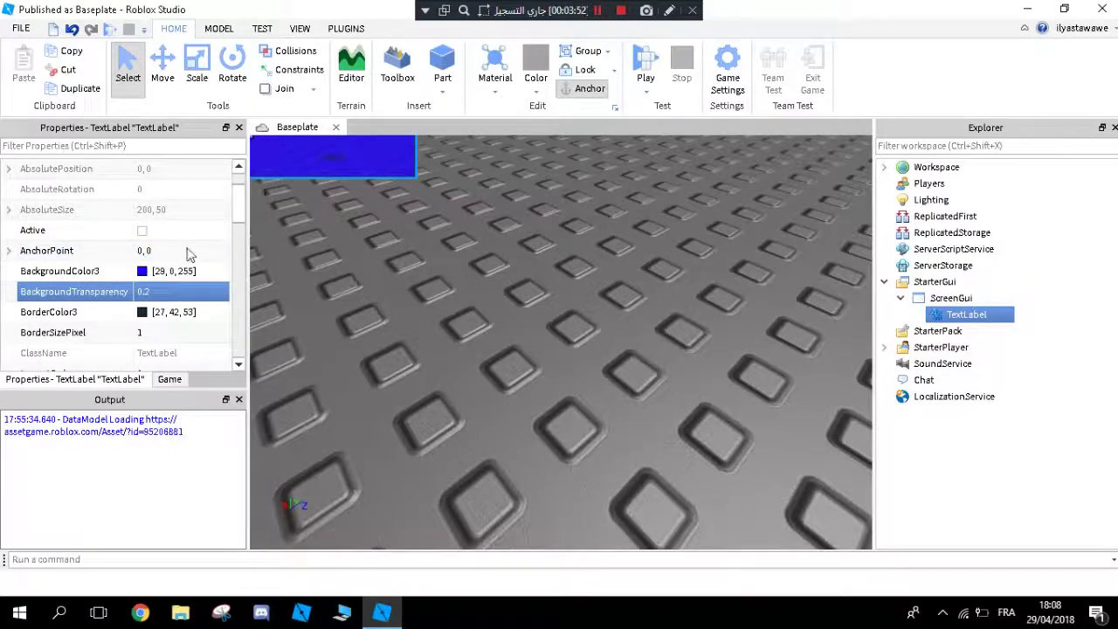
{"action": "scroll", "coordinate": [153, 297], "scroll_direction": "down", "scroll_amount": 3}
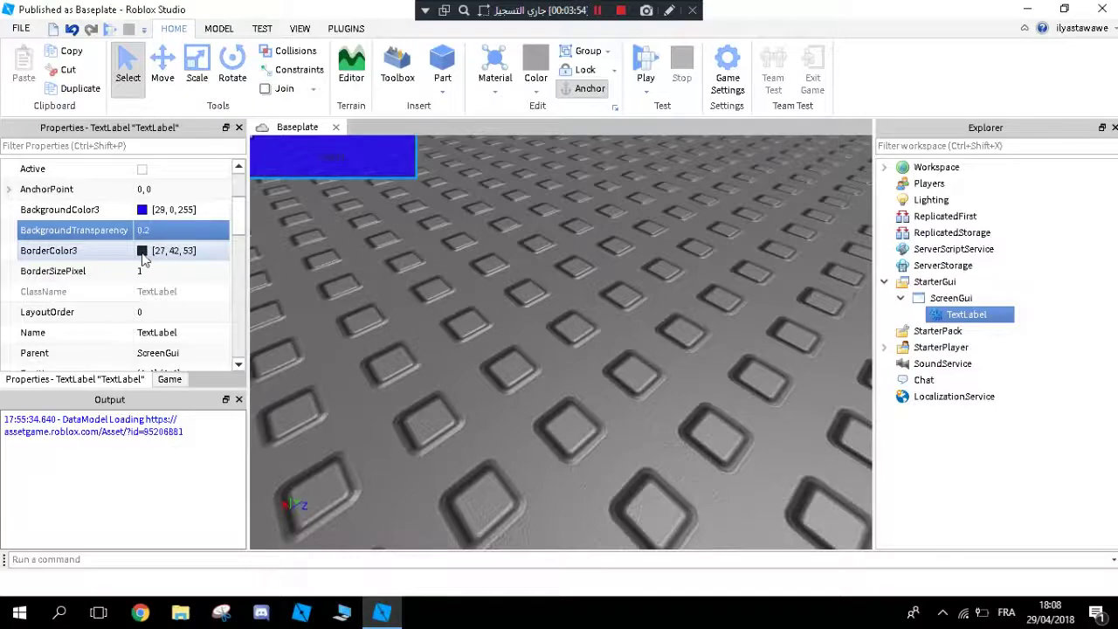
{"action": "left_click", "coordinate": [142, 254]}
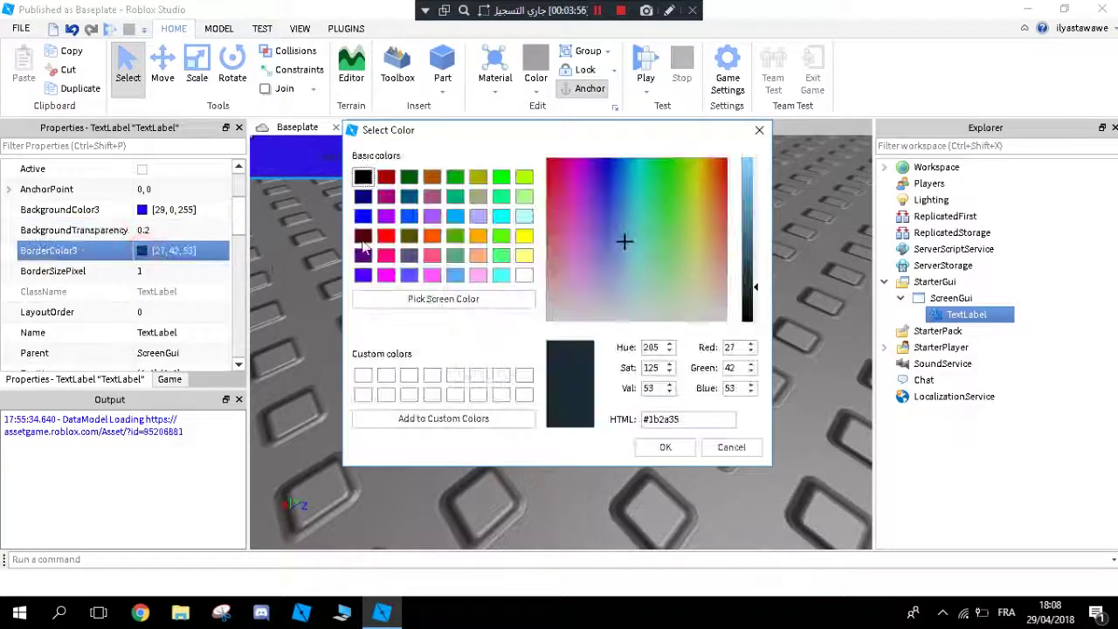
{"action": "left_click", "coordinate": [722, 444]}
{"action": "left_click", "coordinate": [507, 344]}
{"action": "right_click_drag", "start_coordinate": [380, 211], "coordinate": [380, 221]}
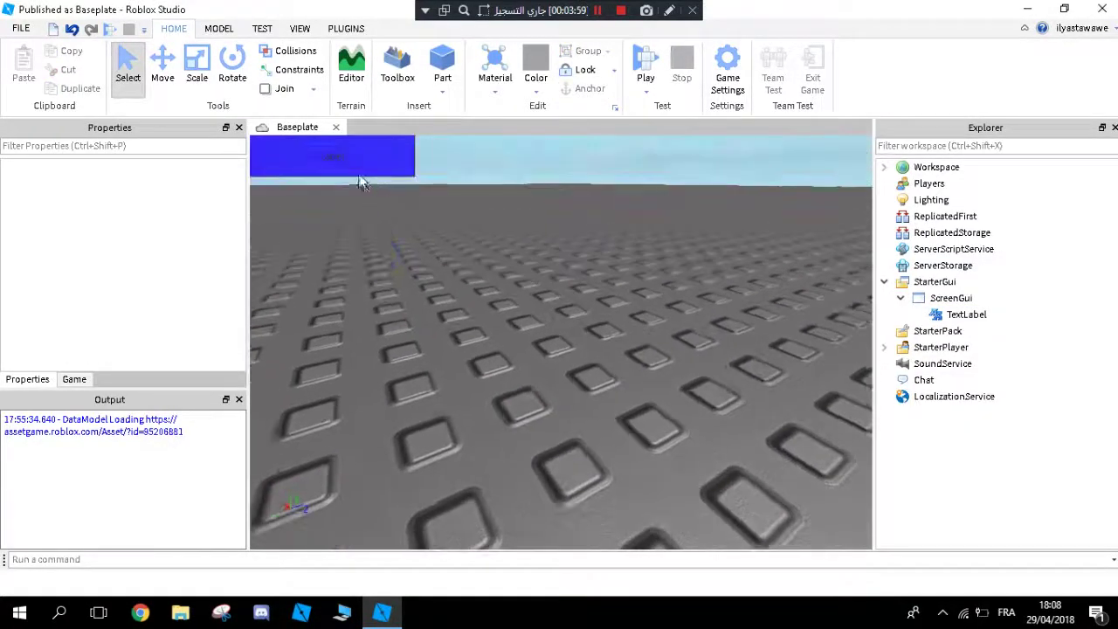
Step: Set the TextLabel's BorderSizePixel to 10 and deselect the label to check its border
{"action": "left_click", "coordinate": [967, 314]}
{"action": "scroll", "coordinate": [162, 276], "scroll_direction": "down", "scroll_amount": 2}
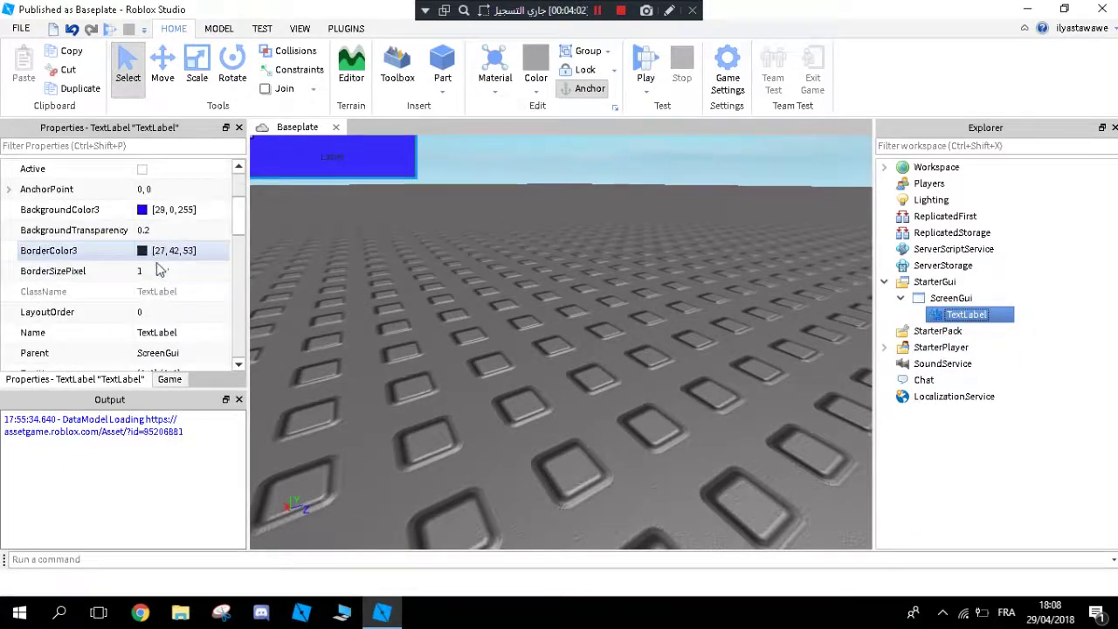
{"action": "left_click", "coordinate": [159, 272]}
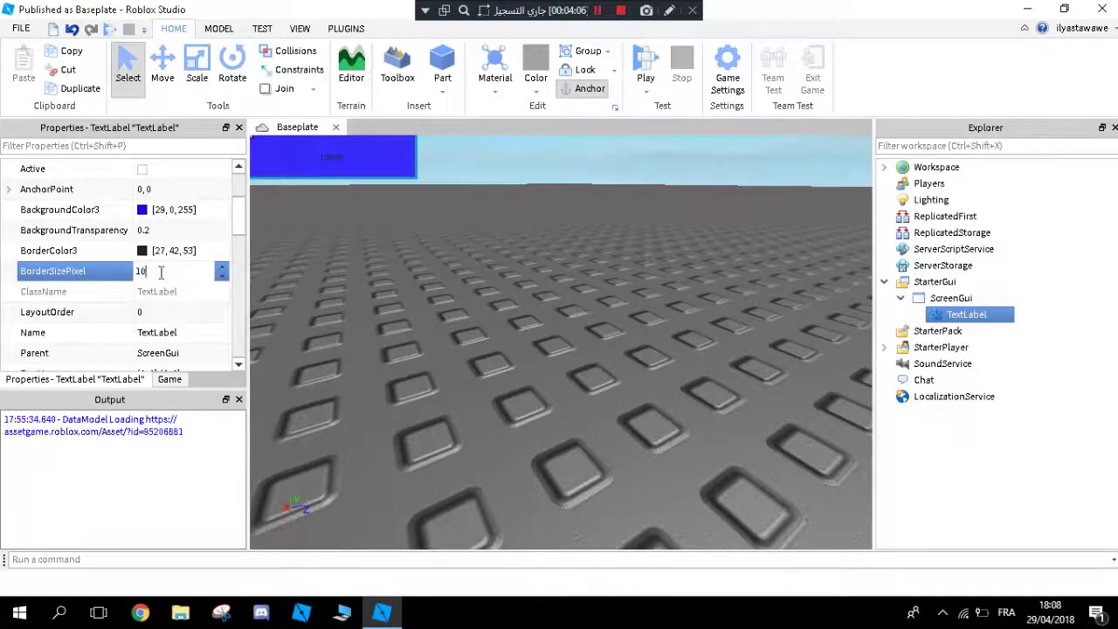
{"action": "type", "text": "10"}
{"action": "key", "text": "Return"}
{"action": "left_click", "coordinate": [481, 286]}
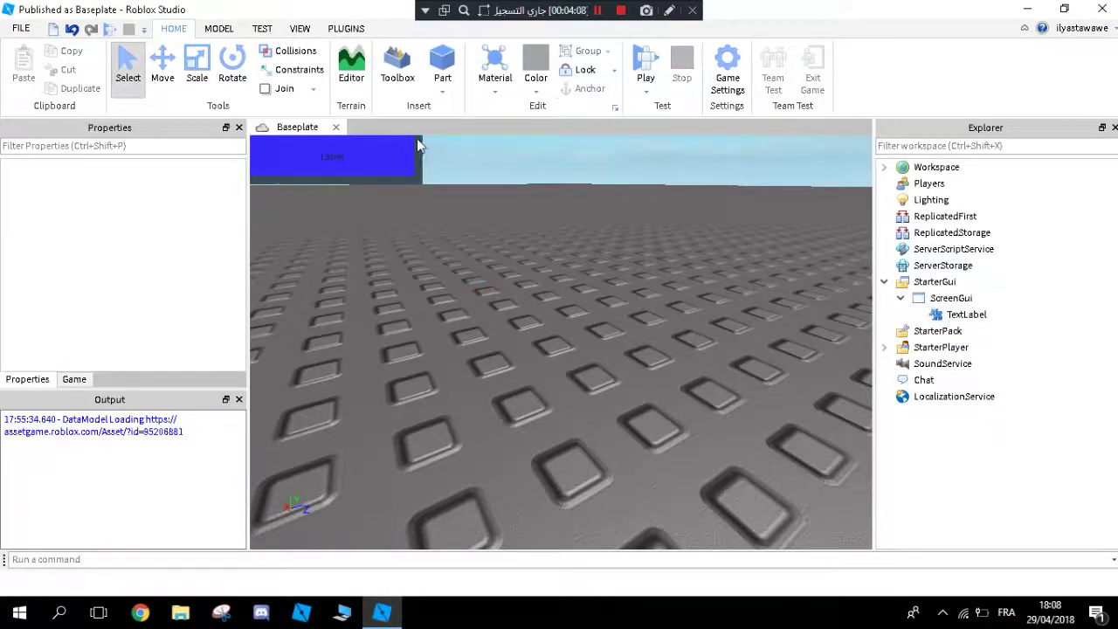
Step: Set the TextLabel's BorderSizePixel to 0 and check the borderless label over the baseplate
{"action": "left_click", "coordinate": [966, 315]}
{"action": "scroll", "coordinate": [169, 316], "scroll_direction": "down", "scroll_amount": 2}
{"action": "left_click", "coordinate": [167, 270]}
{"action": "left_click", "coordinate": [163, 269]}
{"action": "type", "text": "0"}
{"action": "key", "text": "Return"}
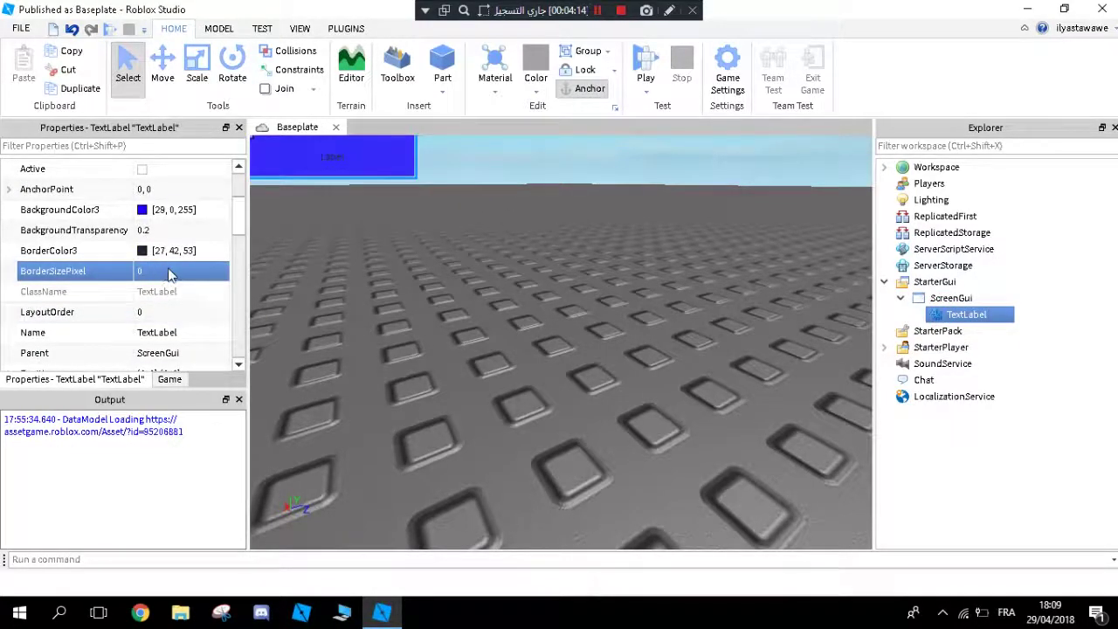
{"action": "left_click", "coordinate": [361, 325]}
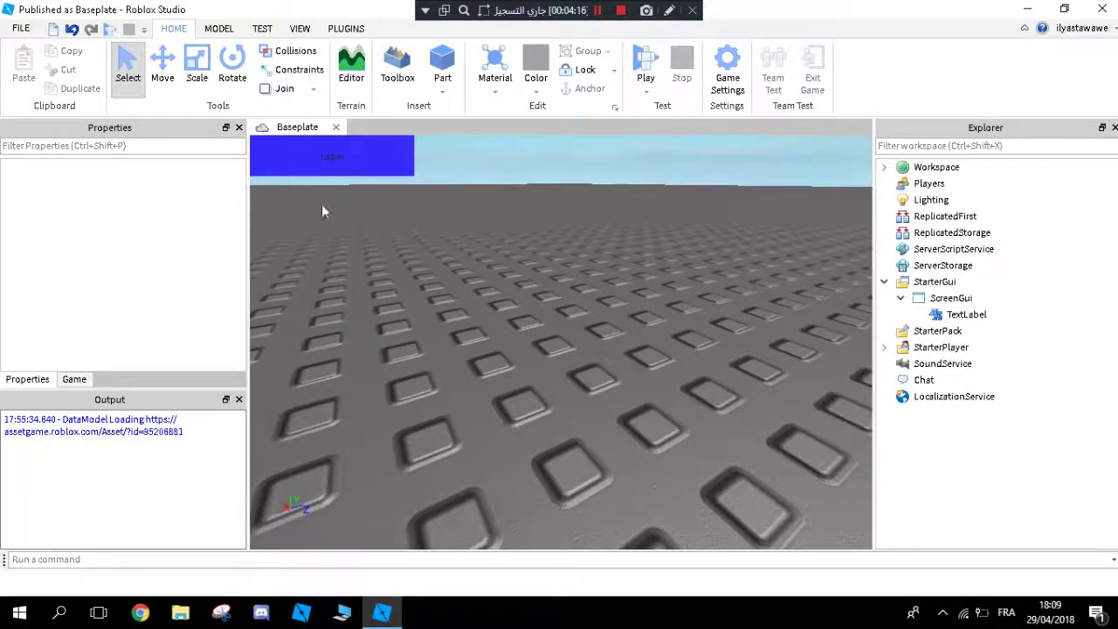
{"action": "right_click_drag", "start_coordinate": [431, 278], "coordinate": [439, 276]}
{"action": "right_click_drag", "start_coordinate": [434, 198], "coordinate": [421, 172]}
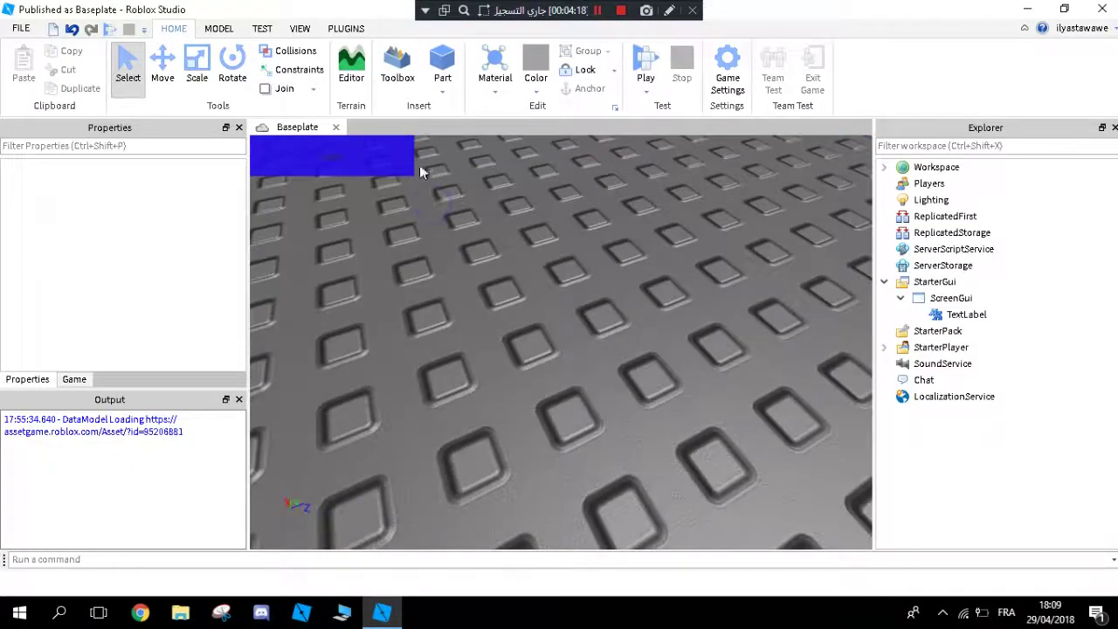
Step: Set the BorderSizePixel of the TextLabel under ScreenGui to 2
{"action": "left_click", "coordinate": [937, 332]}
{"action": "left_click", "coordinate": [965, 314]}
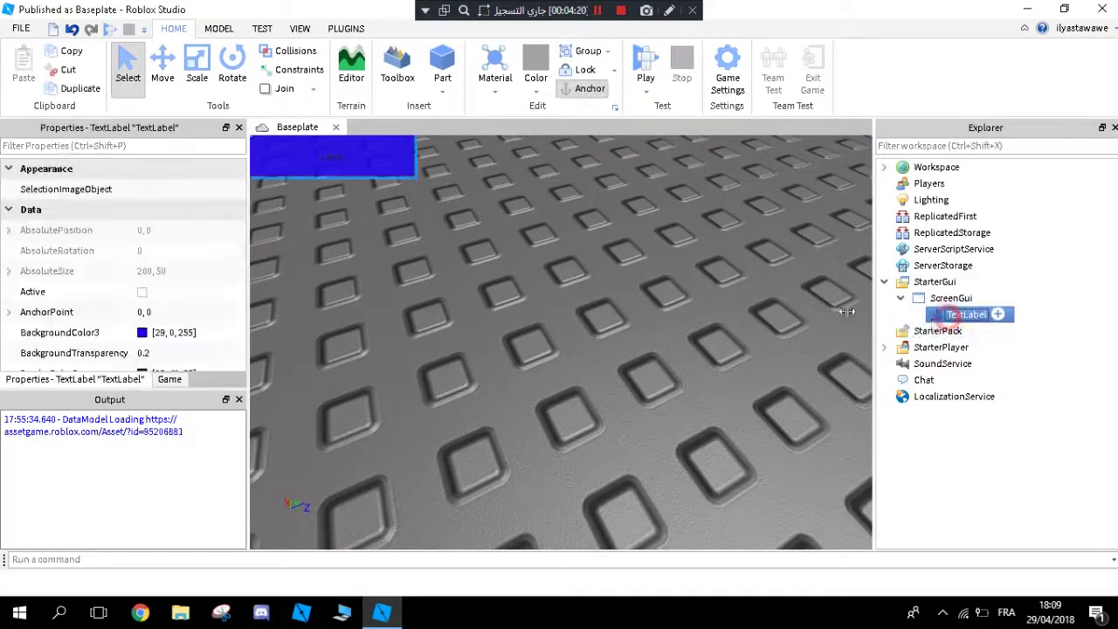
{"action": "scroll", "coordinate": [107, 301], "scroll_direction": "down", "scroll_amount": 2}
{"action": "scroll", "coordinate": [107, 301], "scroll_direction": "down", "scroll_amount": 3}
{"action": "left_click", "coordinate": [169, 212]}
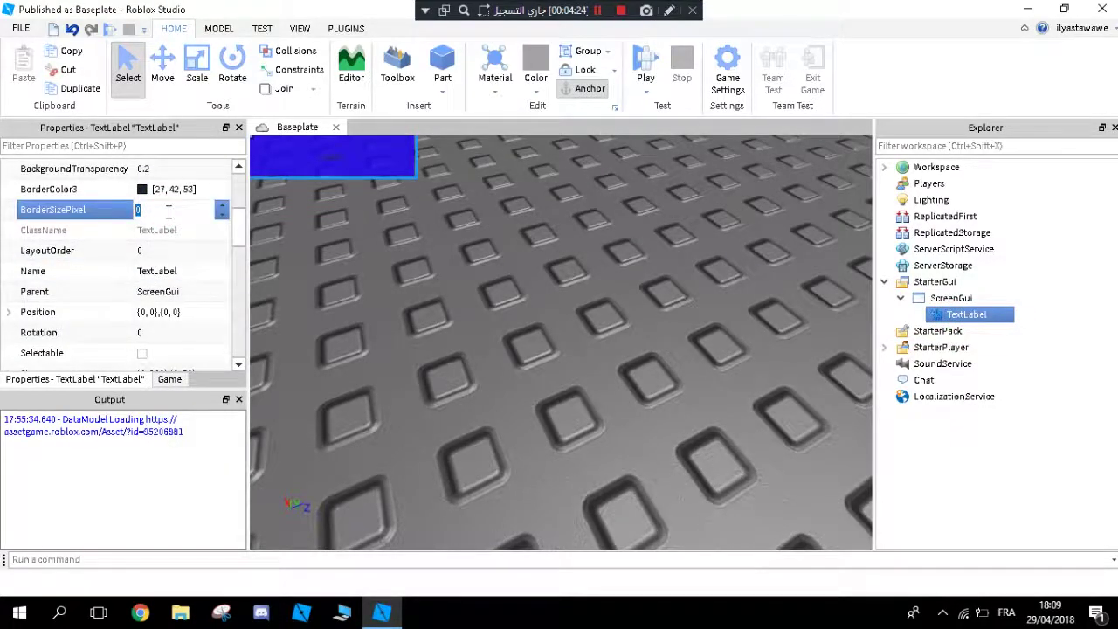
{"action": "key", "text": "Return"}
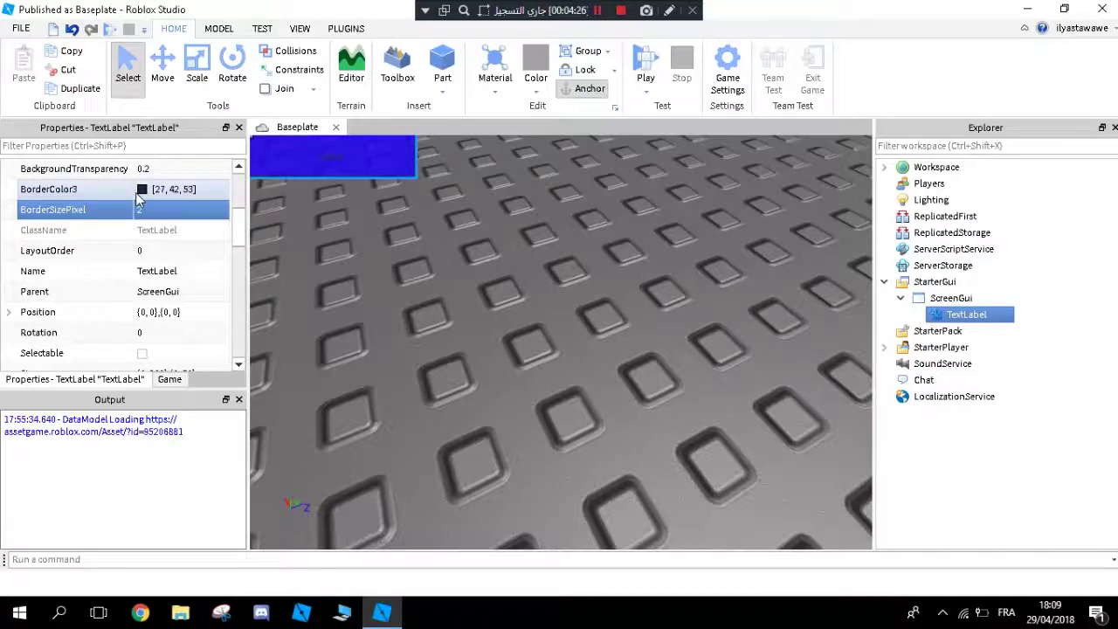
Step: Set the TextLabel's BorderColor3 to orange, [255, 85, 0], and check the outline over the baseplate
{"action": "scroll", "coordinate": [140, 203], "scroll_direction": "up", "scroll_amount": 2}
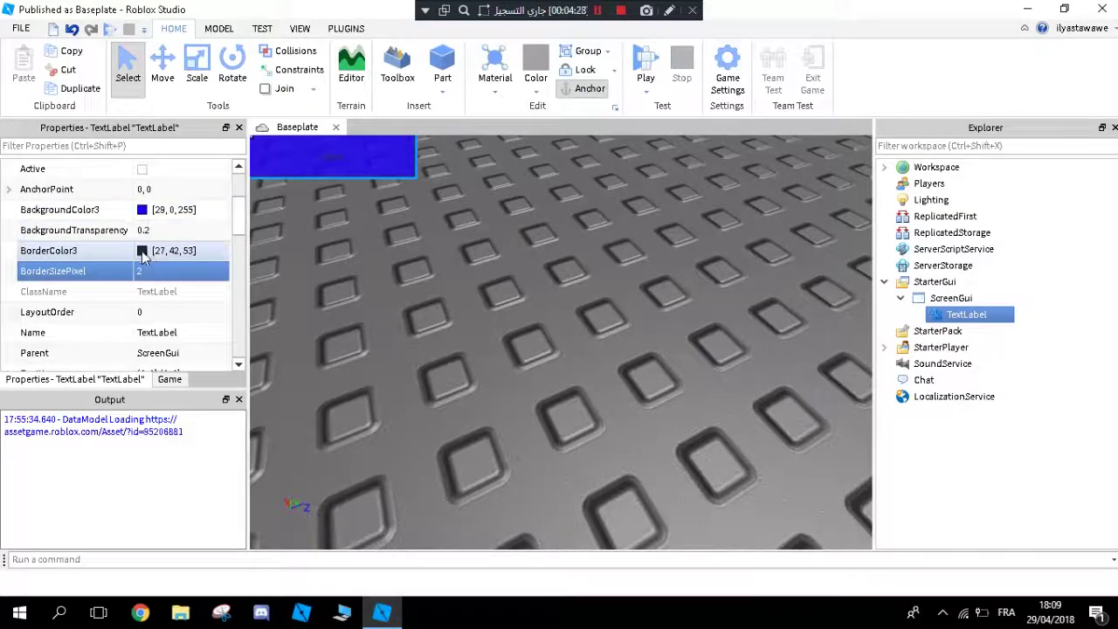
{"action": "left_click", "coordinate": [141, 250]}
{"action": "left_click_drag", "start_coordinate": [370, 131], "coordinate": [543, 101]}
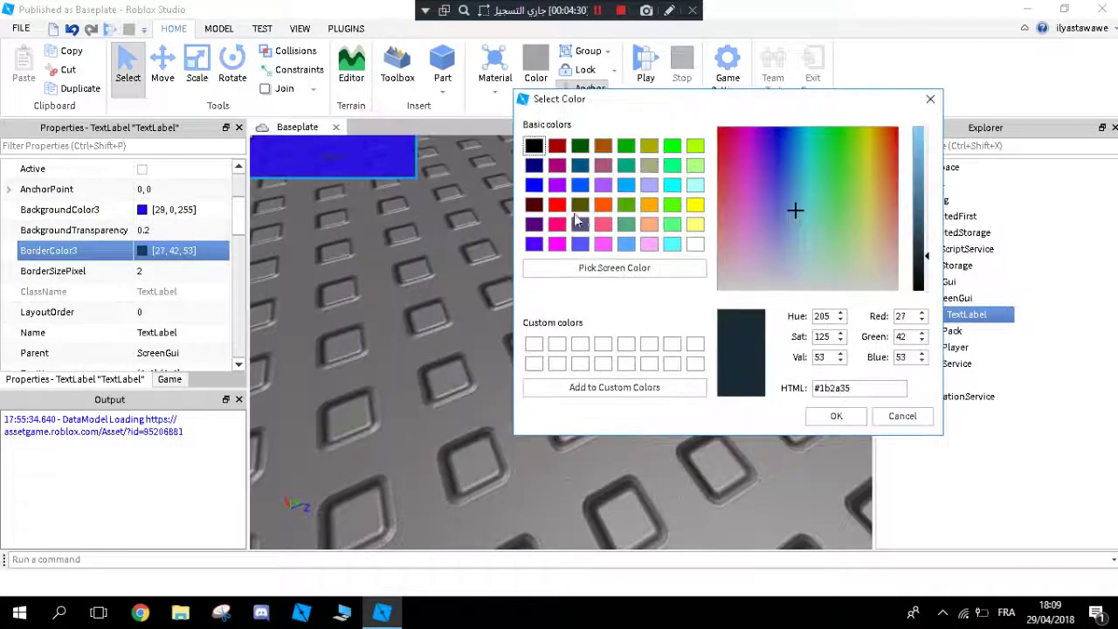
{"action": "left_click", "coordinate": [622, 208]}
{"action": "left_click", "coordinate": [580, 204]}
{"action": "left_click", "coordinate": [603, 204]}
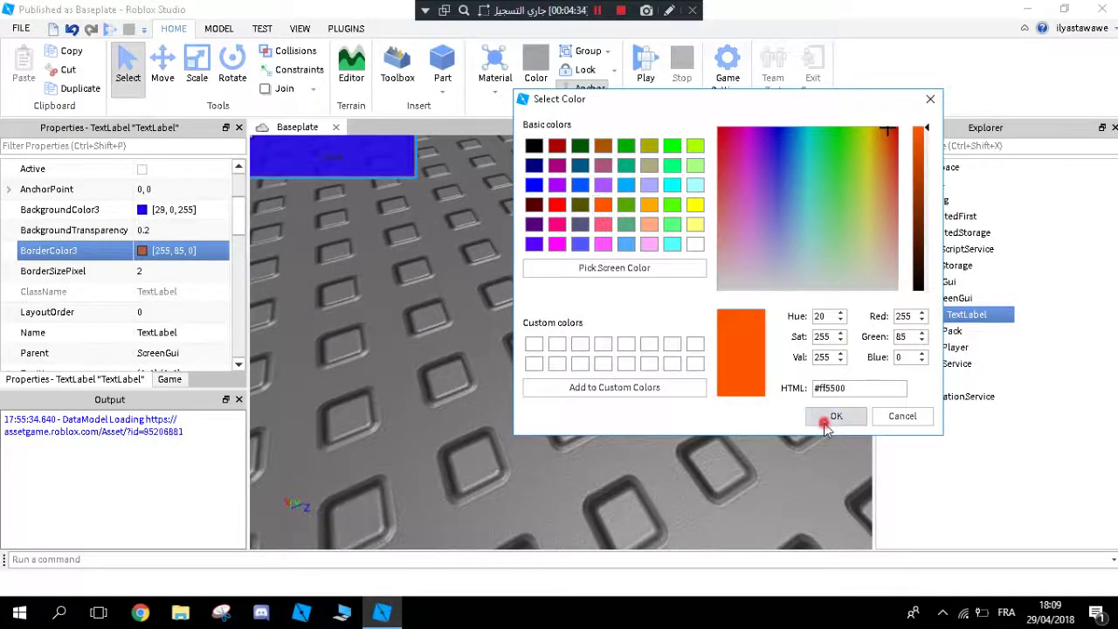
{"action": "left_click", "coordinate": [836, 416]}
{"action": "left_click", "coordinate": [504, 338]}
{"action": "right_click_drag", "start_coordinate": [504, 337], "coordinate": [686, 350]}
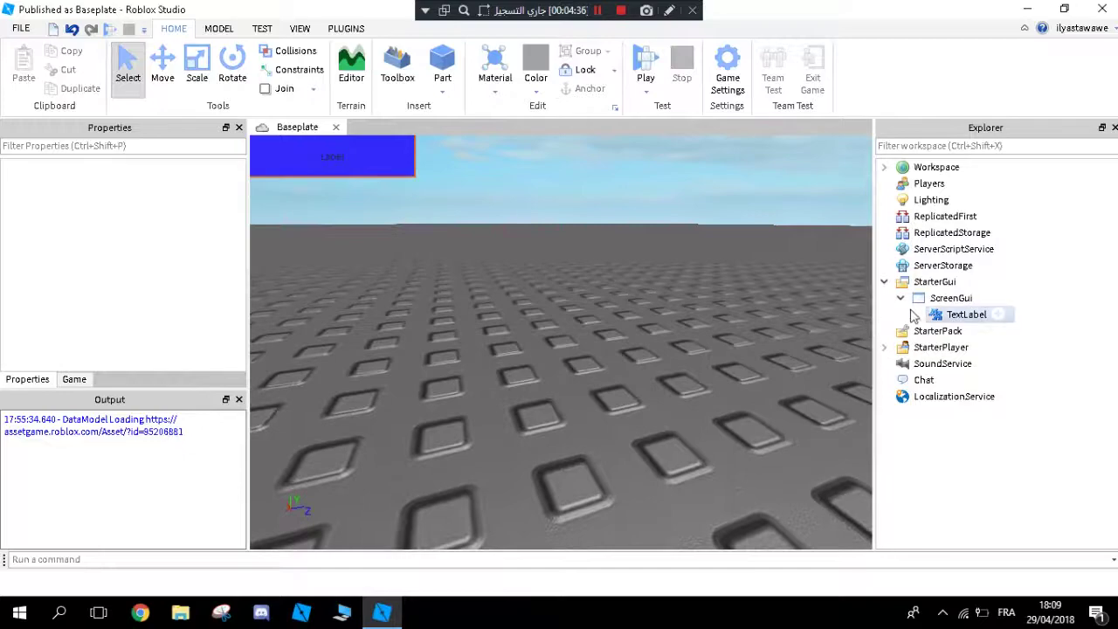
{"action": "left_click", "coordinate": [964, 314]}
{"action": "left_click", "coordinate": [461, 207]}
{"action": "right_click_drag", "start_coordinate": [425, 230], "coordinate": [425, 301]}
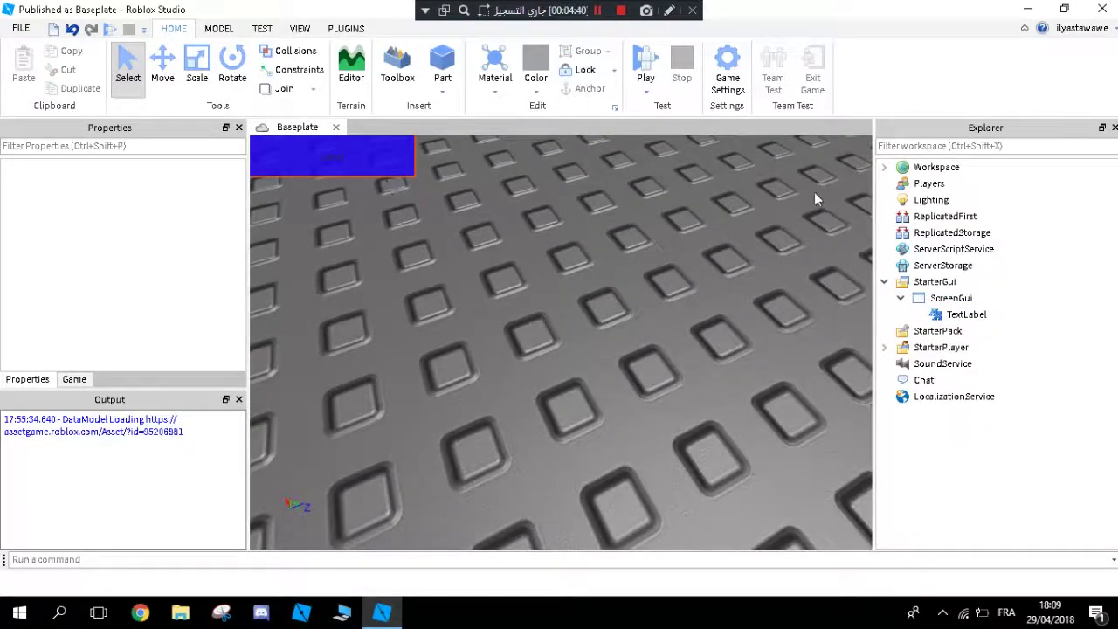
Step: Select the TextLabel under ScreenGui and set its Rotation to 90 to see it standing vertically
{"action": "left_click", "coordinate": [965, 314]}
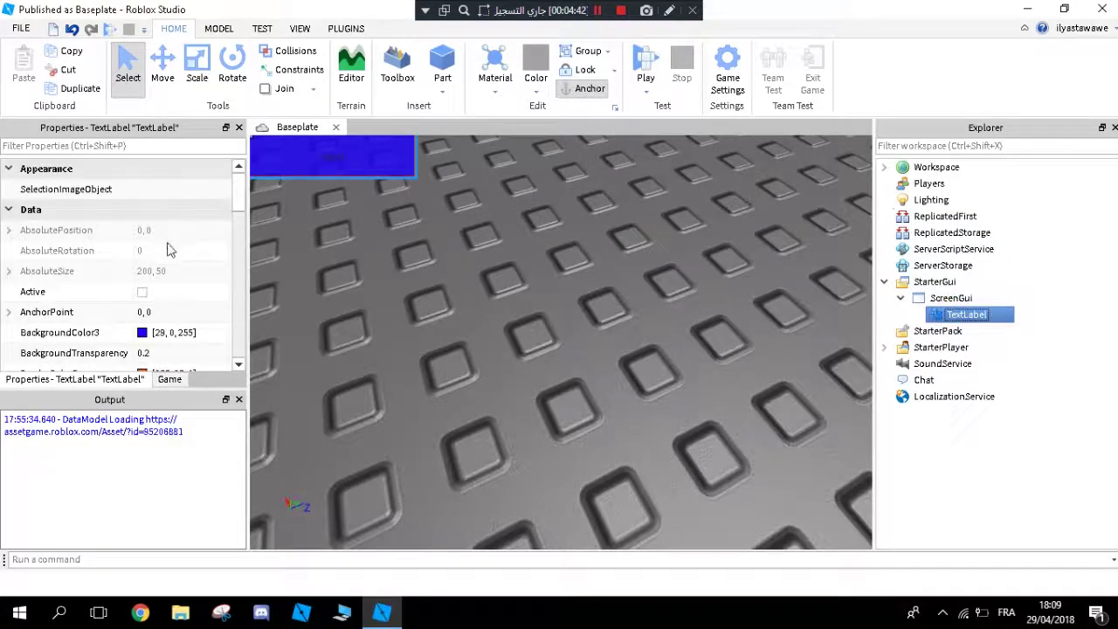
{"action": "scroll", "coordinate": [170, 251], "scroll_direction": "down", "scroll_amount": 2}
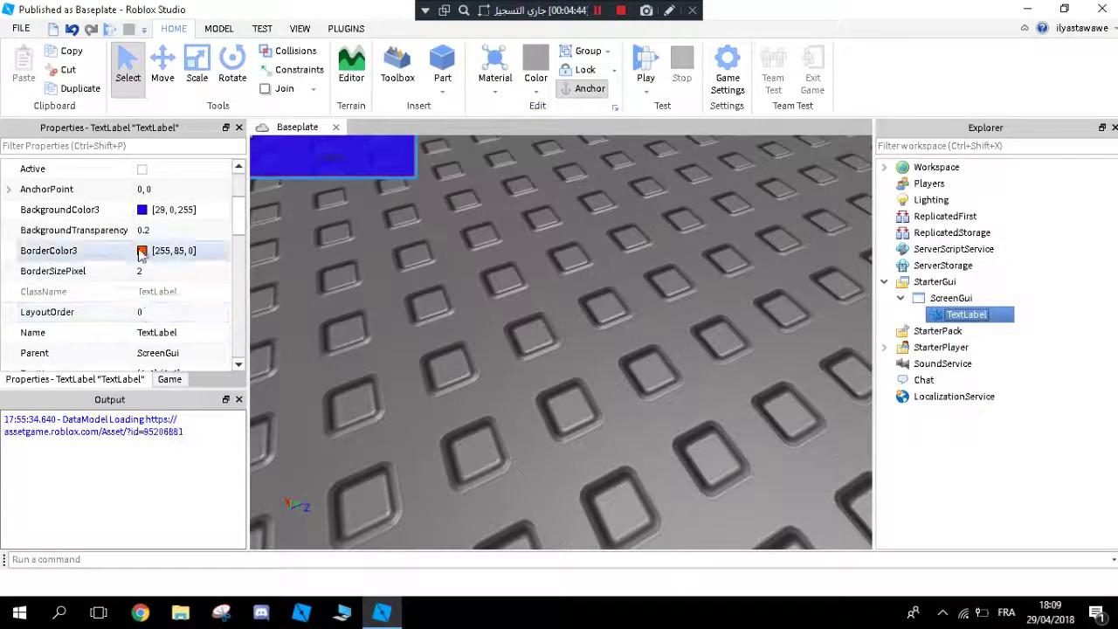
{"action": "scroll", "coordinate": [110, 291], "scroll_direction": "down", "scroll_amount": 1}
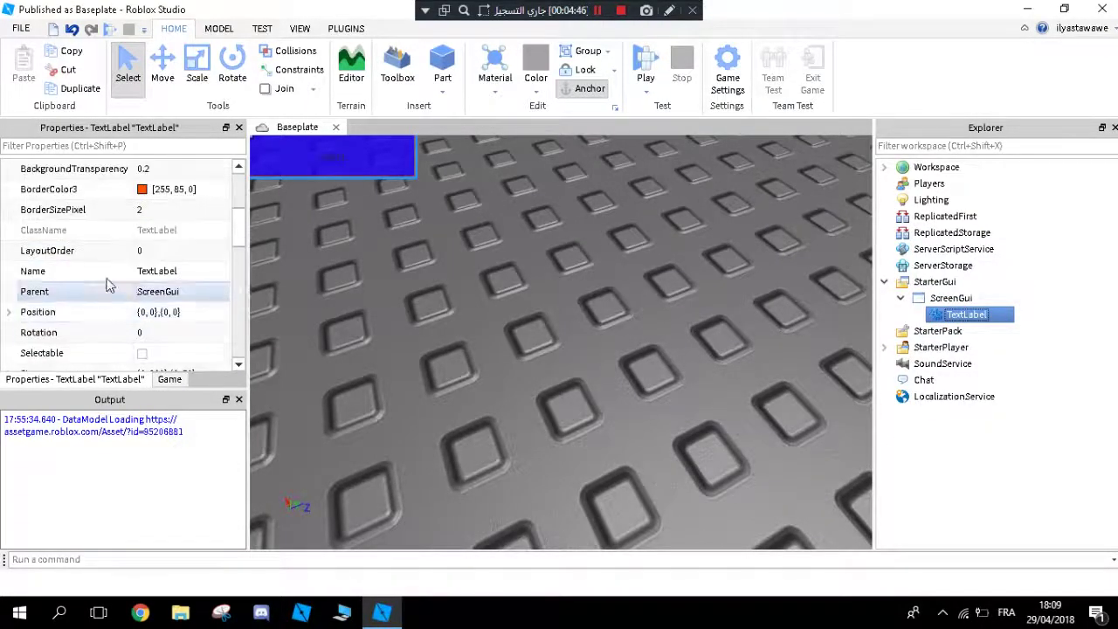
{"action": "scroll", "coordinate": [88, 287], "scroll_direction": "down", "scroll_amount": 1}
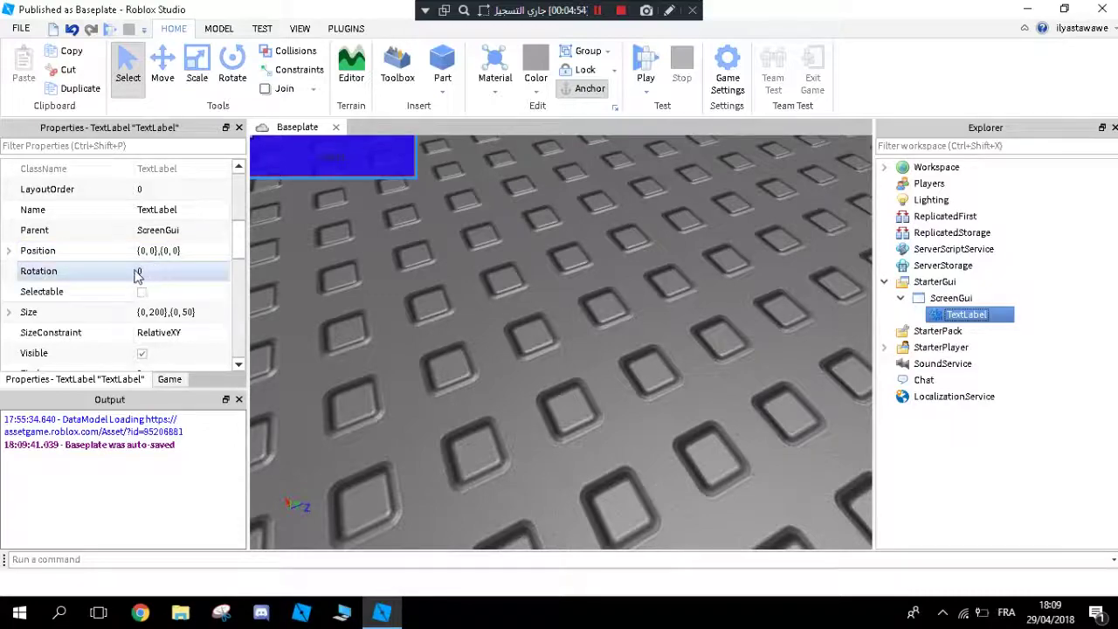
{"action": "scroll", "coordinate": [136, 275], "scroll_direction": "down", "scroll_amount": 1}
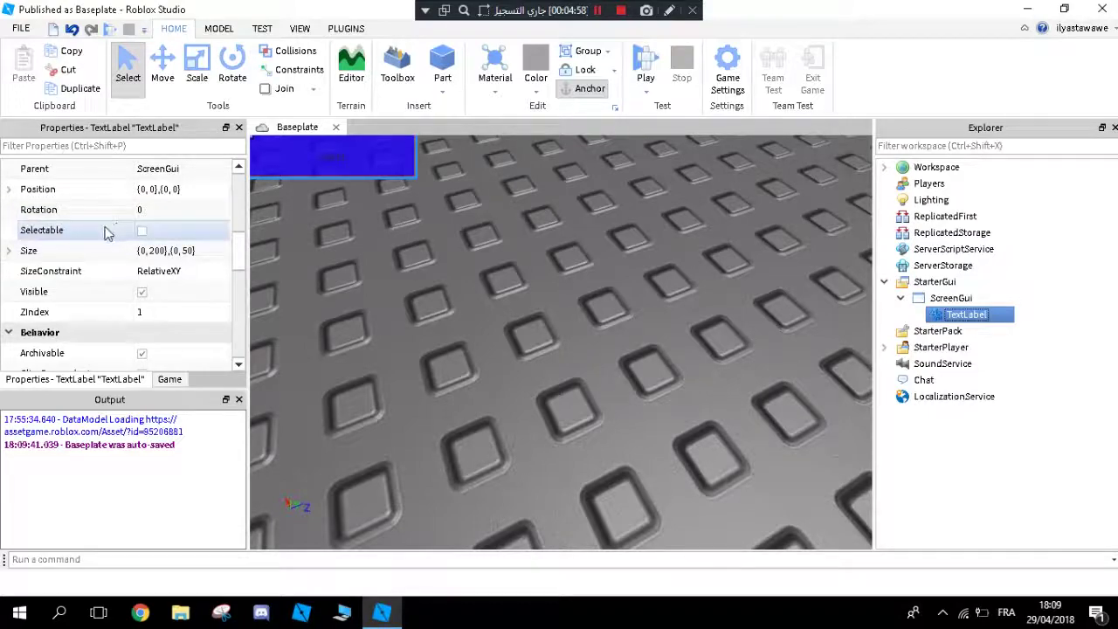
{"action": "left_click", "coordinate": [157, 212]}
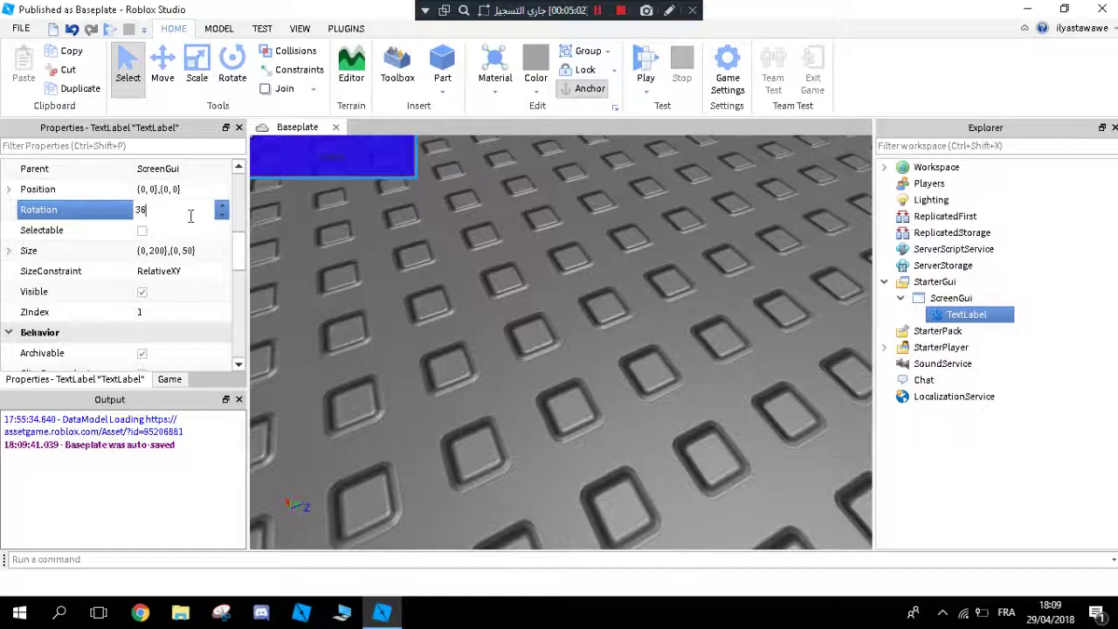
{"action": "key", "text": "Return"}
{"action": "left_click", "coordinate": [187, 211]}
{"action": "type", "text": "90"}
{"action": "key", "text": "Return"}
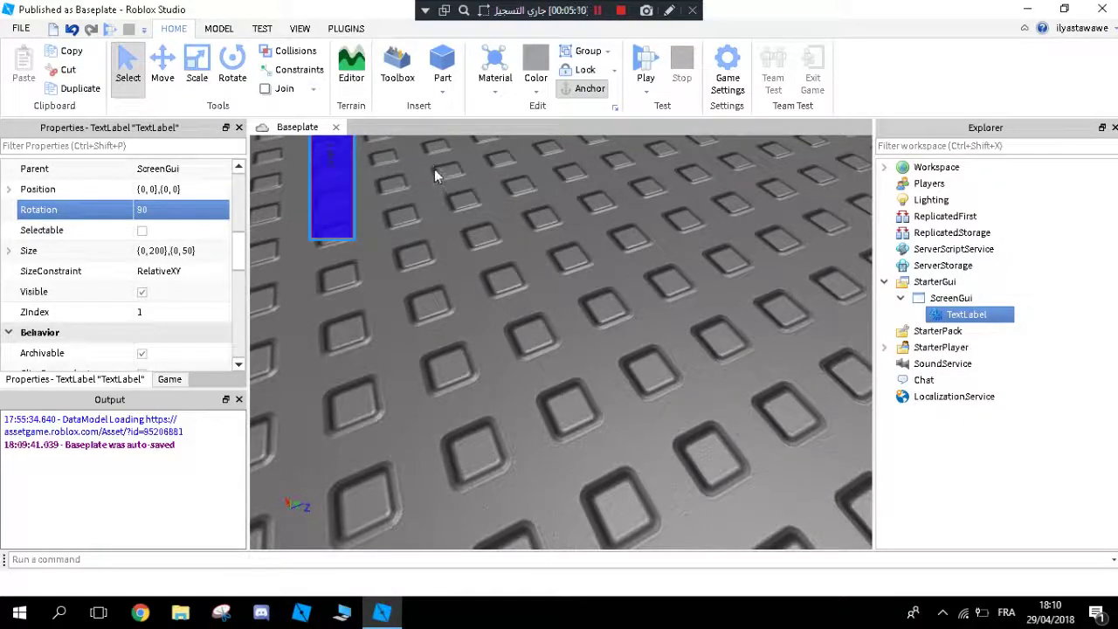
{"action": "right_click_drag", "start_coordinate": [403, 207], "coordinate": [403, 197]}
Step: Try Rotation values of 25 and 45 on the TextLabel
{"action": "left_click", "coordinate": [189, 213]}
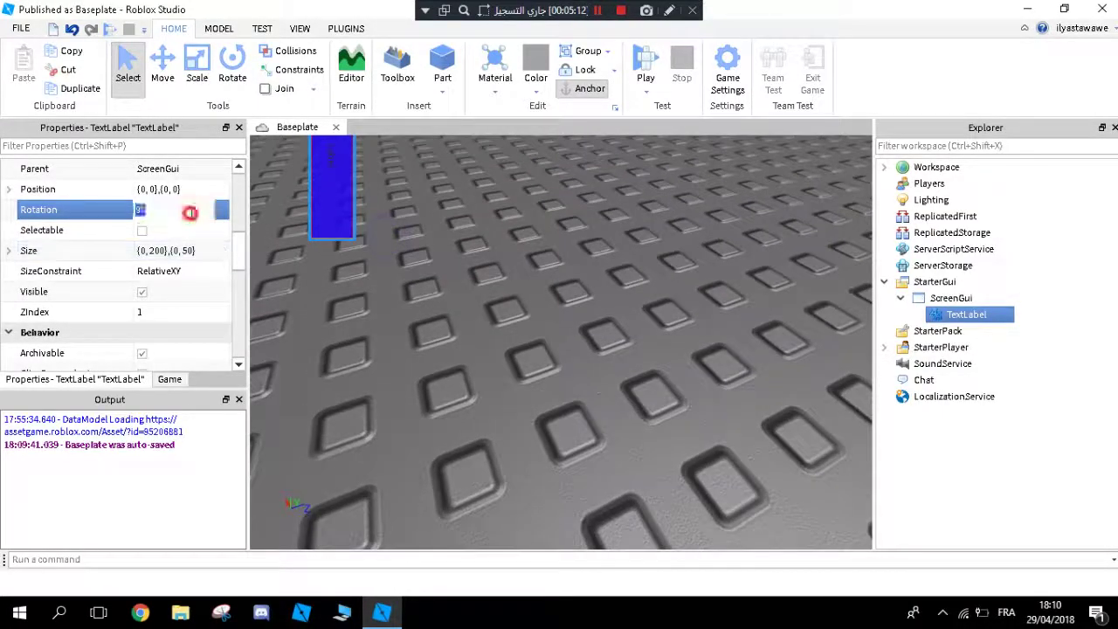
{"action": "type", "text": "25"}
{"action": "key", "text": "Return"}
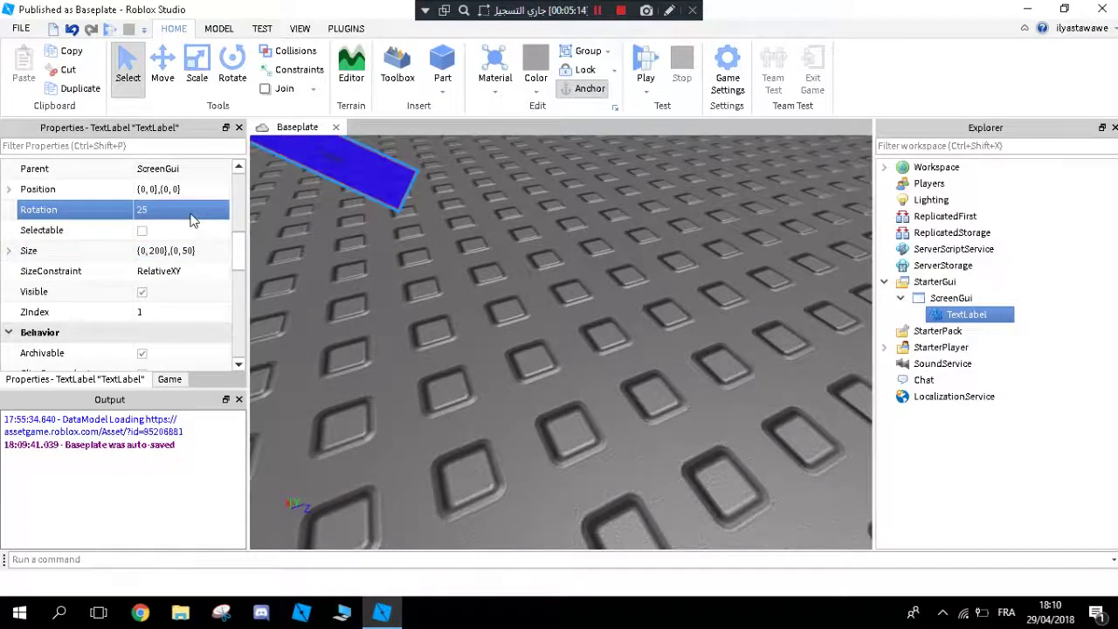
{"action": "left_click", "coordinate": [192, 214]}
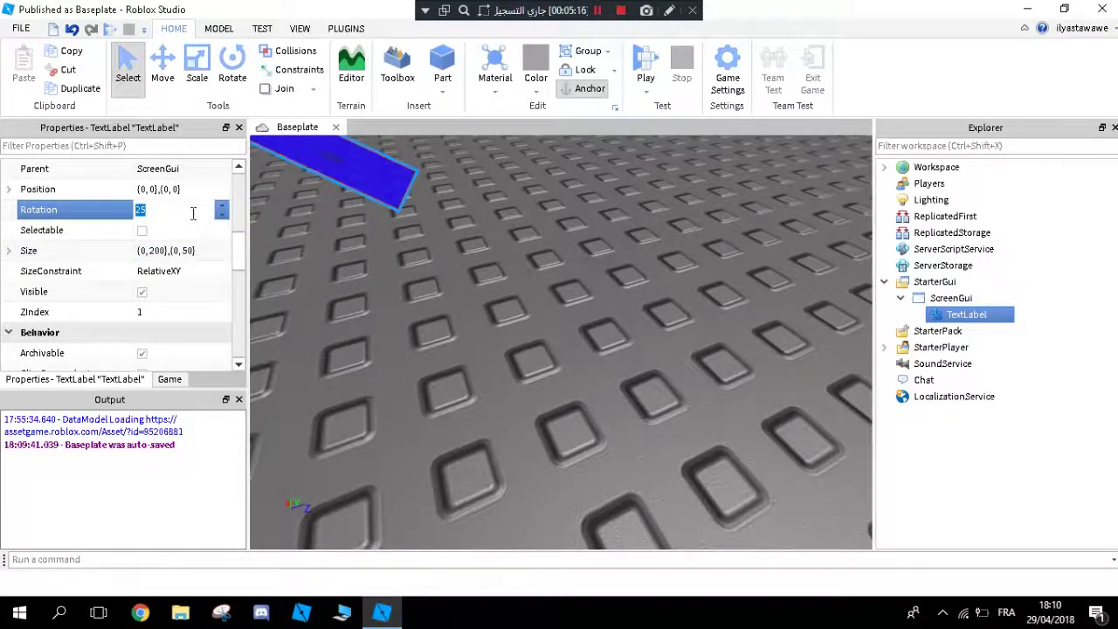
{"action": "type", "text": "45"}
{"action": "key", "text": "Return"}
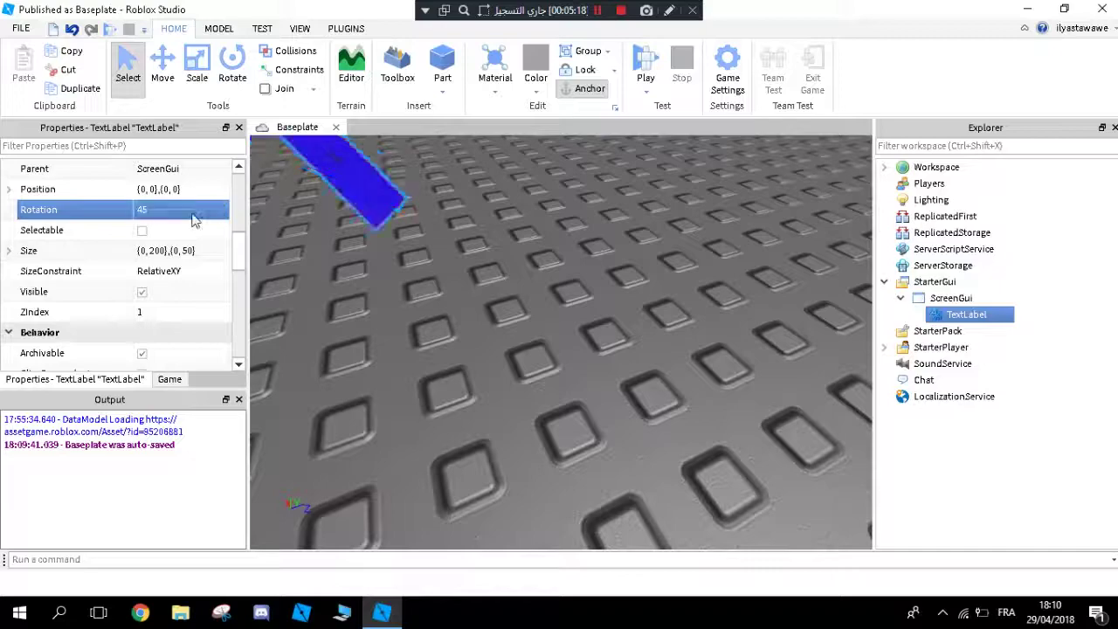
Step: Try a Rotation of 10 on the TextLabel and return the value to 0
{"action": "left_click", "coordinate": [191, 213]}
{"action": "type", "text": "1"}
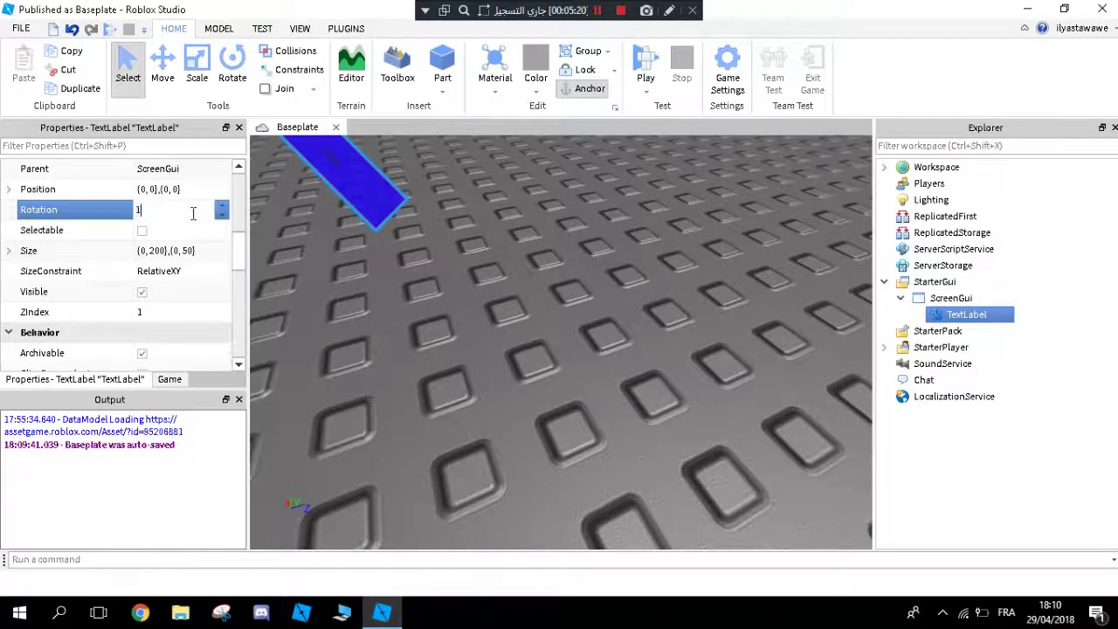
{"action": "type", "text": "0"}
{"action": "key", "text": "Return"}
{"action": "left_click", "coordinate": [193, 213]}
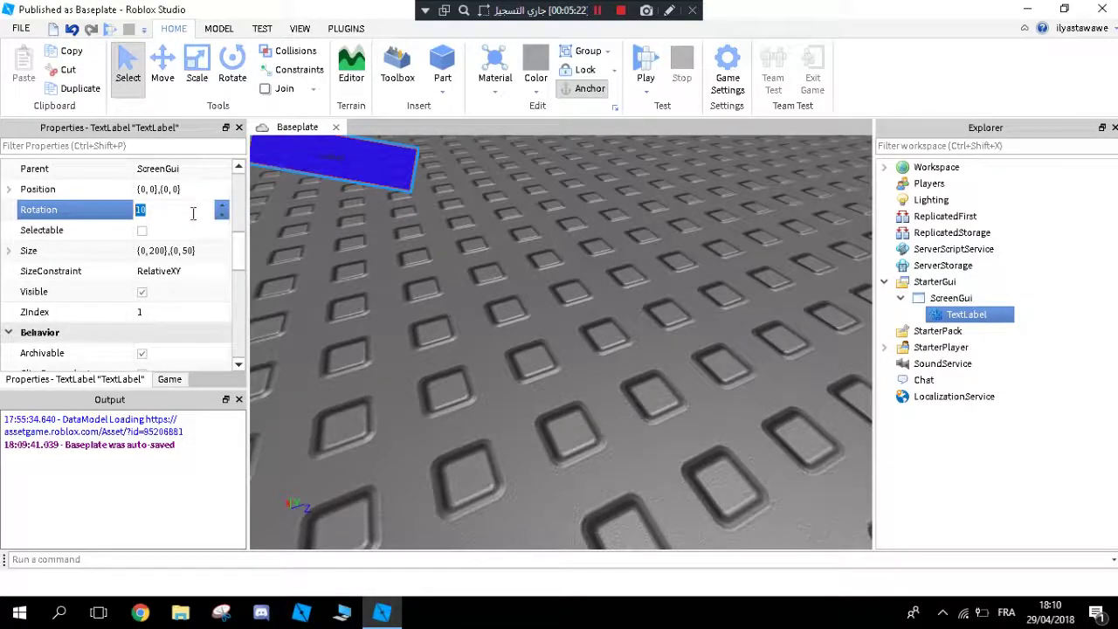
{"action": "type", "text": "0"}
{"action": "key", "text": "Return"}
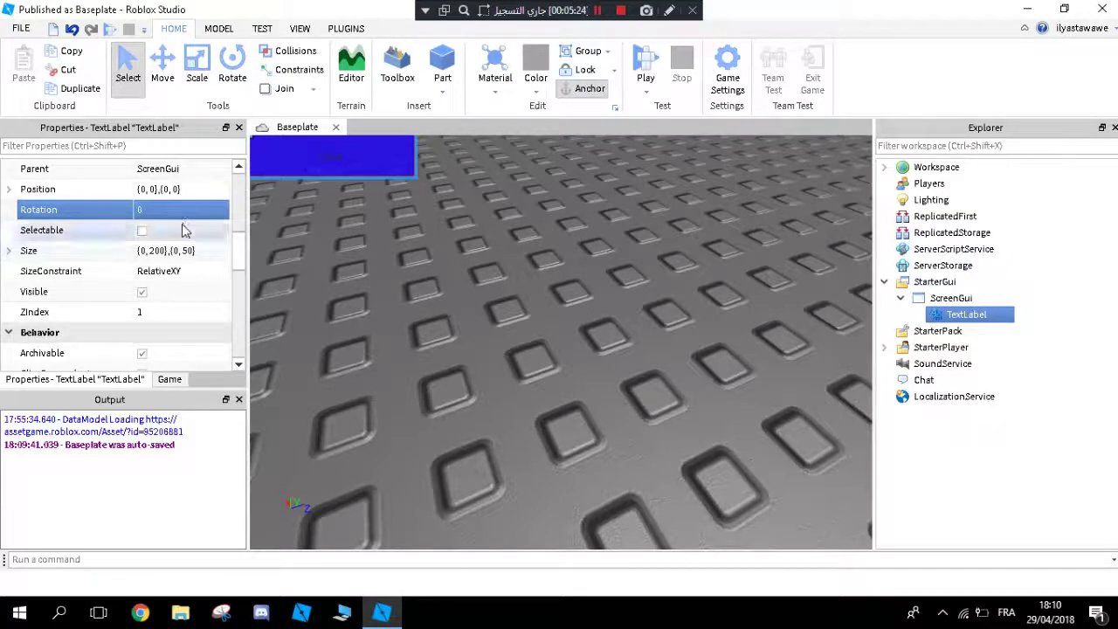
Step: Examine the TextLabel's Selectable, Size and SizeConstraint properties
{"action": "left_click", "coordinate": [142, 232]}
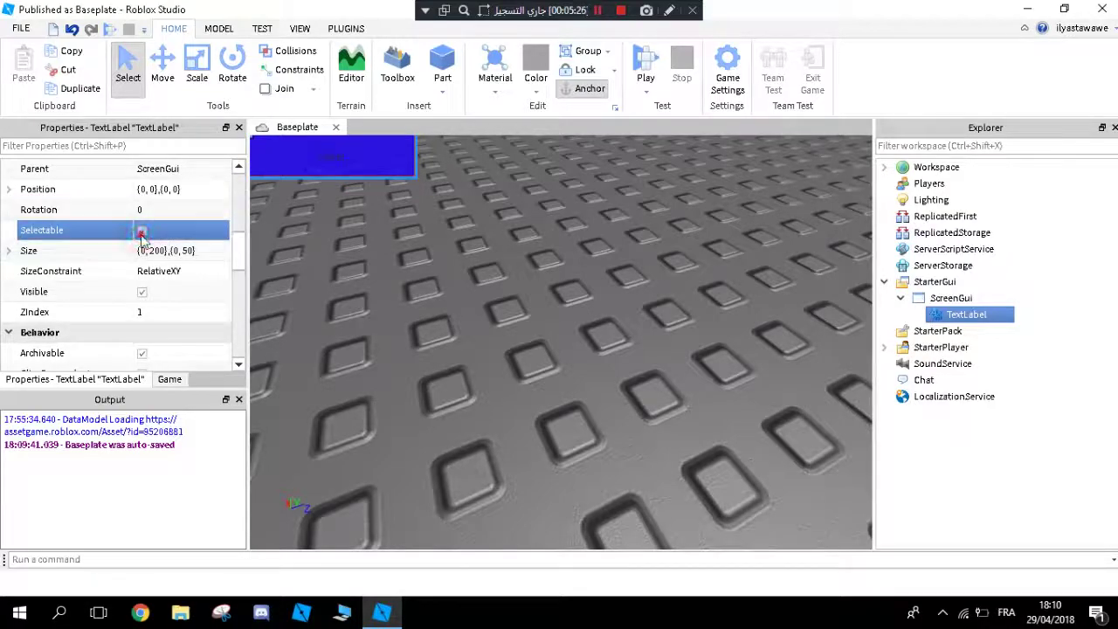
{"action": "scroll", "coordinate": [153, 272], "scroll_direction": "down", "scroll_amount": 1}
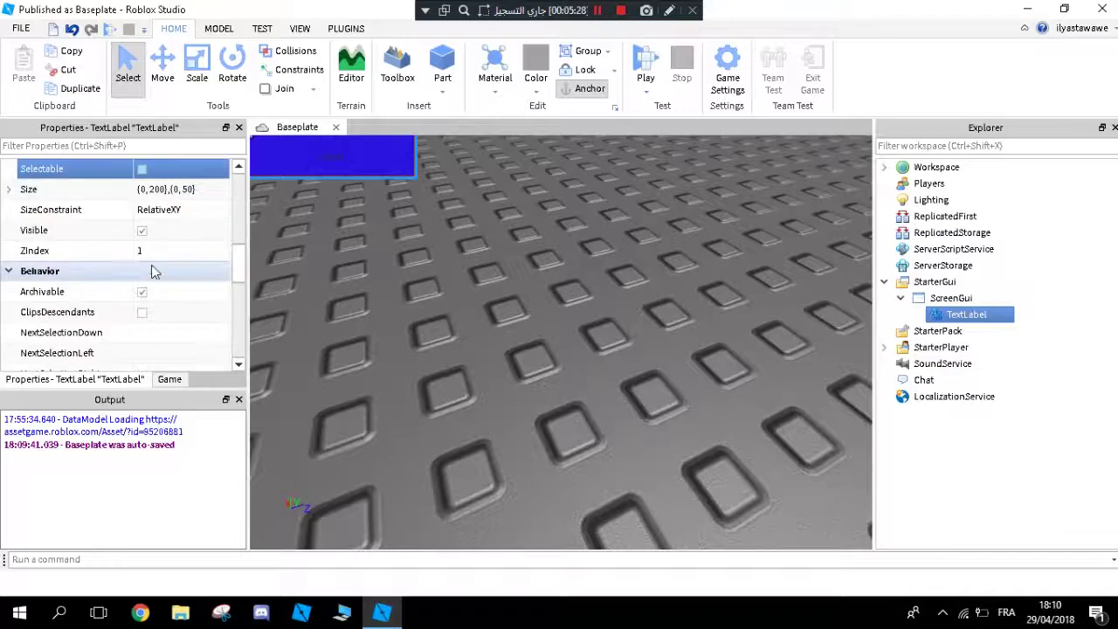
{"action": "left_click", "coordinate": [168, 188]}
{"action": "left_click_drag", "start_coordinate": [146, 191], "coordinate": [151, 190]}
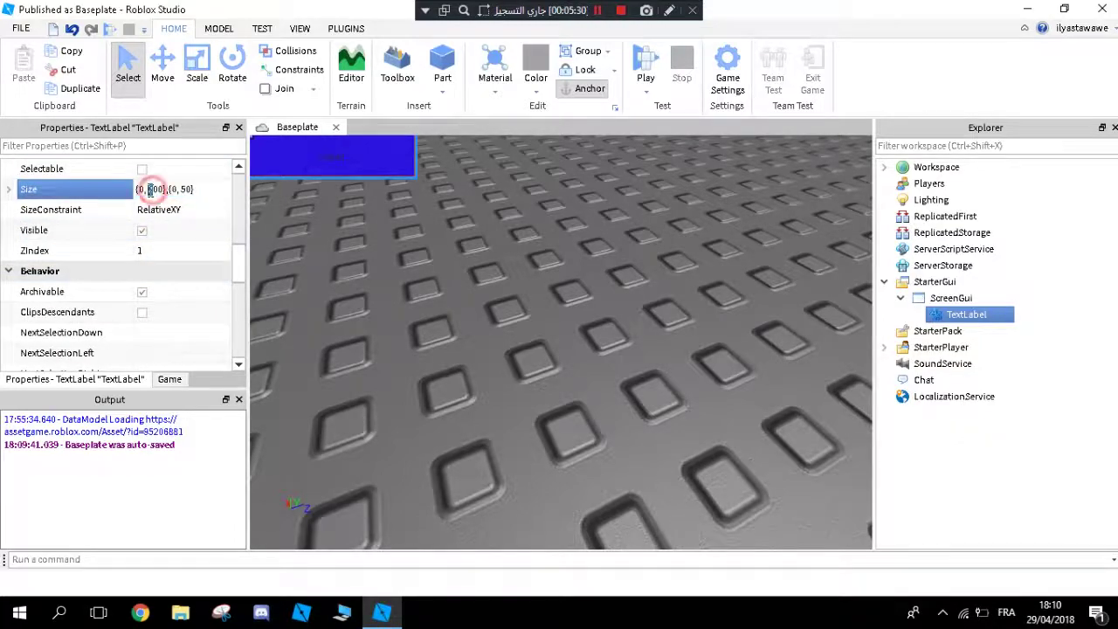
{"action": "left_click", "coordinate": [158, 190]}
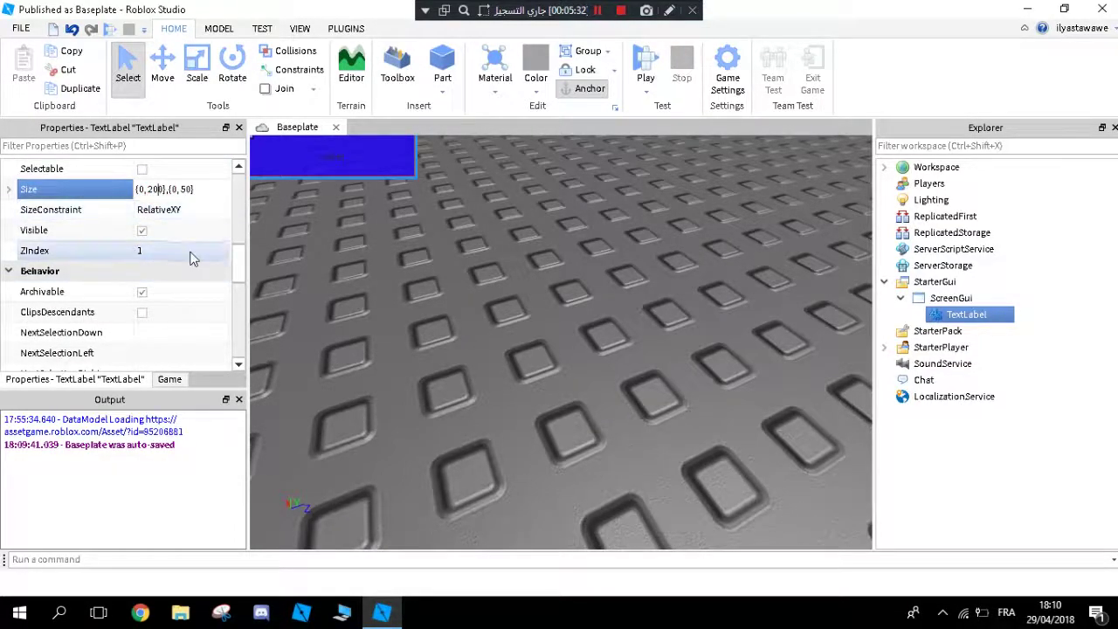
{"action": "scroll", "coordinate": [126, 253], "scroll_direction": "down", "scroll_amount": 1}
{"action": "scroll", "coordinate": [127, 252], "scroll_direction": "up", "scroll_amount": 1}
{"action": "left_click", "coordinate": [54, 211]}
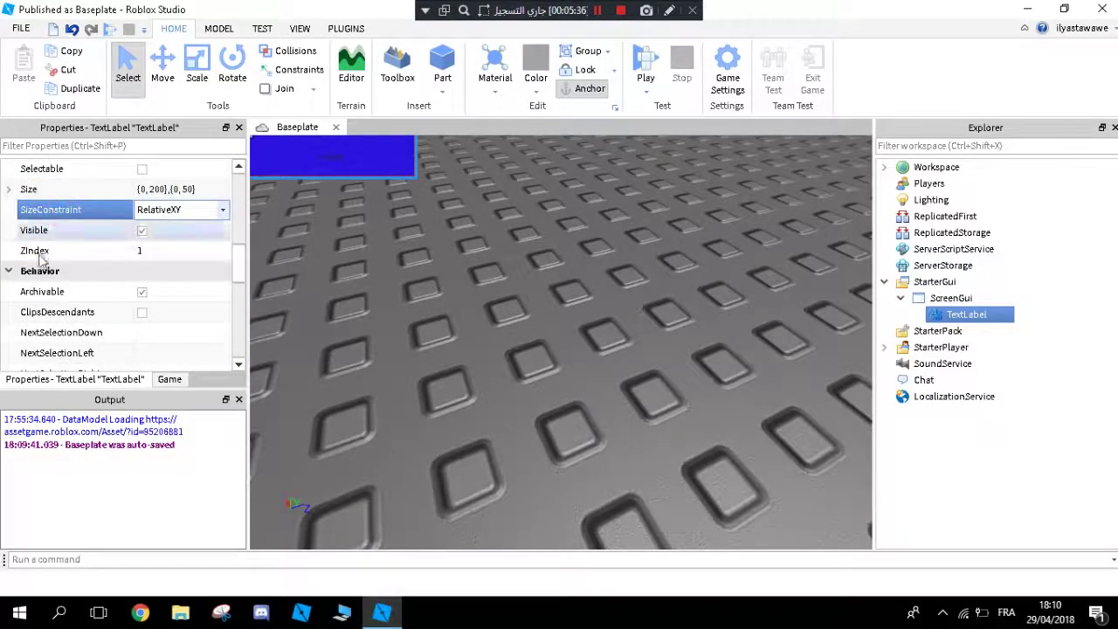
Step: Toggle the TextLabel's Visible property off and on twice, and deselect the label to view it over the baseplate
{"action": "left_click", "coordinate": [142, 232]}
{"action": "left_click", "coordinate": [142, 233]}
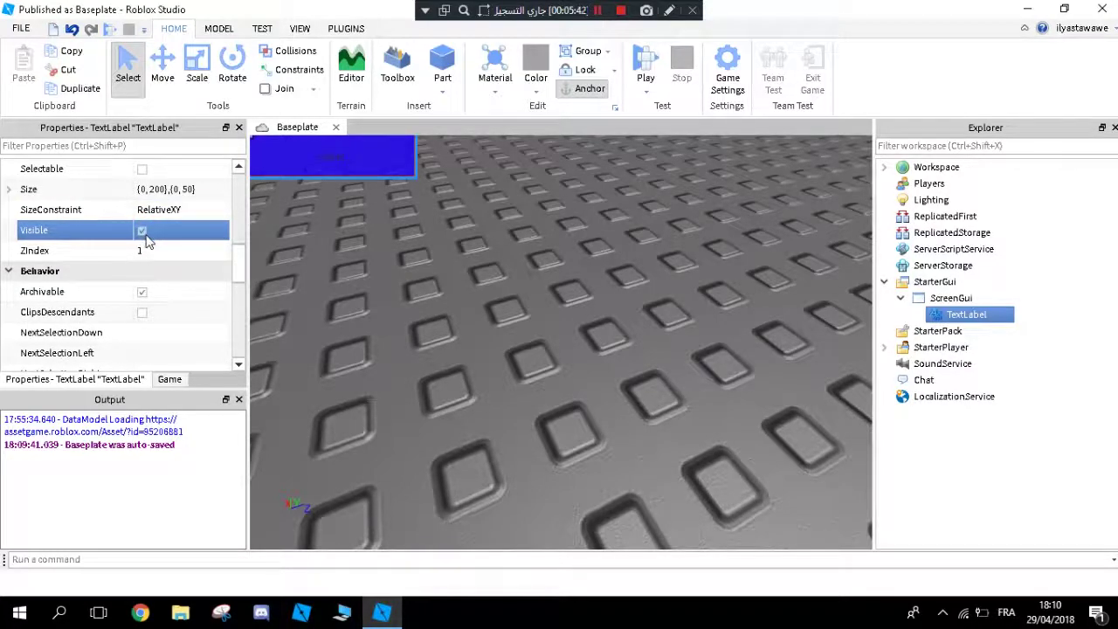
{"action": "left_click", "coordinate": [142, 232]}
{"action": "left_click", "coordinate": [142, 233]}
{"action": "right_click_drag", "start_coordinate": [371, 256], "coordinate": [372, 260]}
{"action": "left_click", "coordinate": [373, 260]}
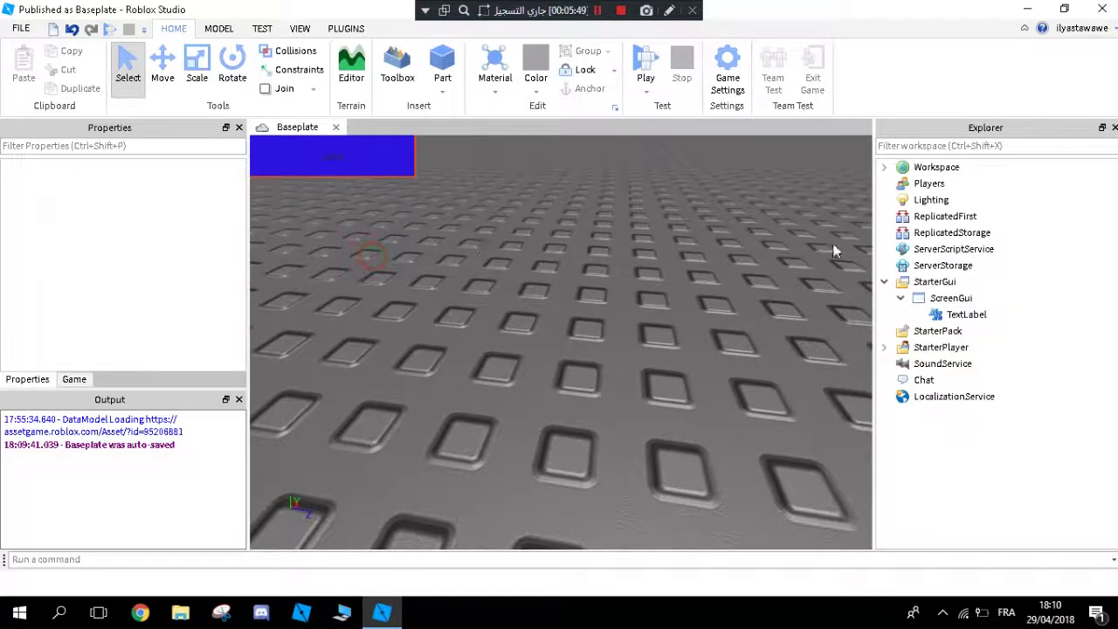
Step: Reselect the TextLabel under ScreenGui and switch its Visible property off and back on once more
{"action": "left_click", "coordinate": [961, 315]}
{"action": "scroll", "coordinate": [129, 273], "scroll_direction": "down", "scroll_amount": 2}
{"action": "scroll", "coordinate": [129, 273], "scroll_direction": "down", "scroll_amount": 3}
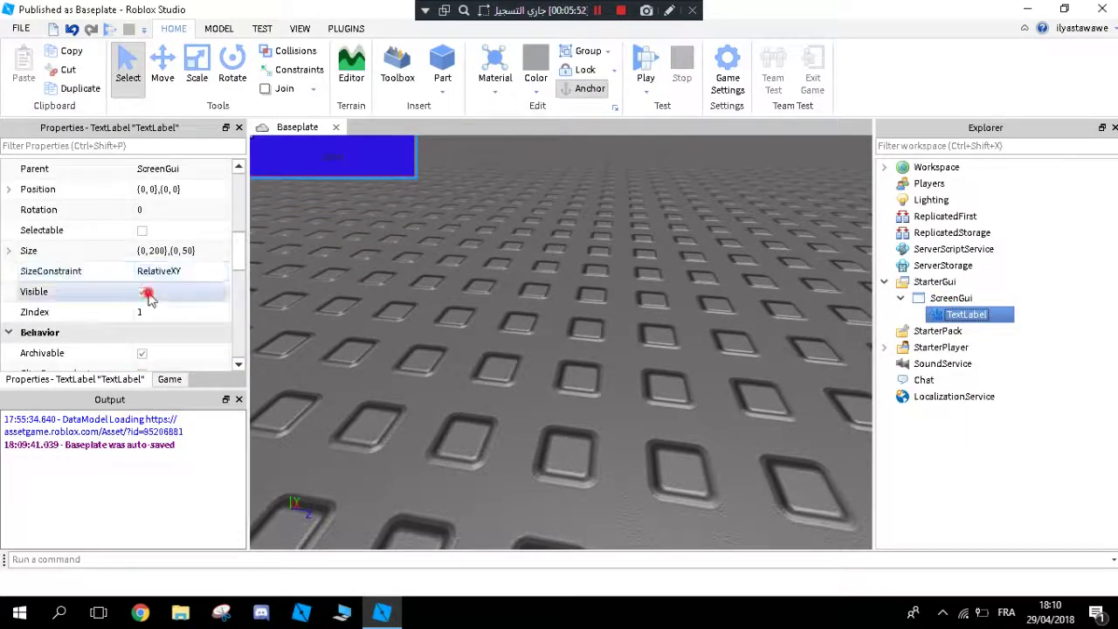
{"action": "left_click", "coordinate": [144, 293]}
{"action": "left_click", "coordinate": [143, 293]}
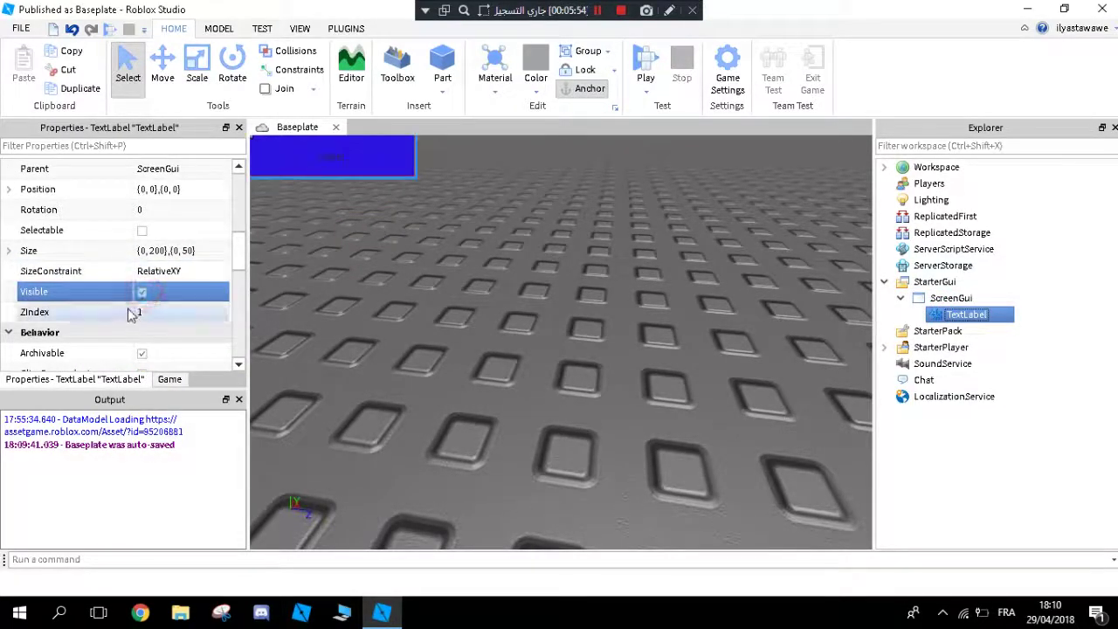
Step: Examine the TextLabel's ZIndex setting and its Behavior and Text property groups
{"action": "scroll", "coordinate": [144, 262], "scroll_direction": "down", "scroll_amount": 2}
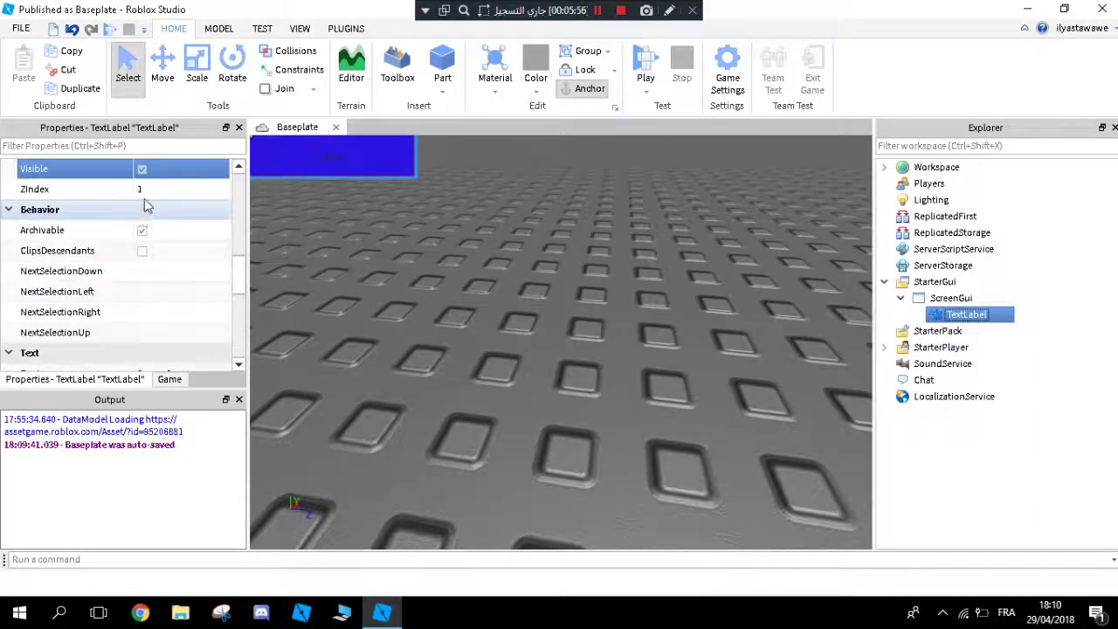
{"action": "scroll", "coordinate": [131, 245], "scroll_direction": "up", "scroll_amount": 1}
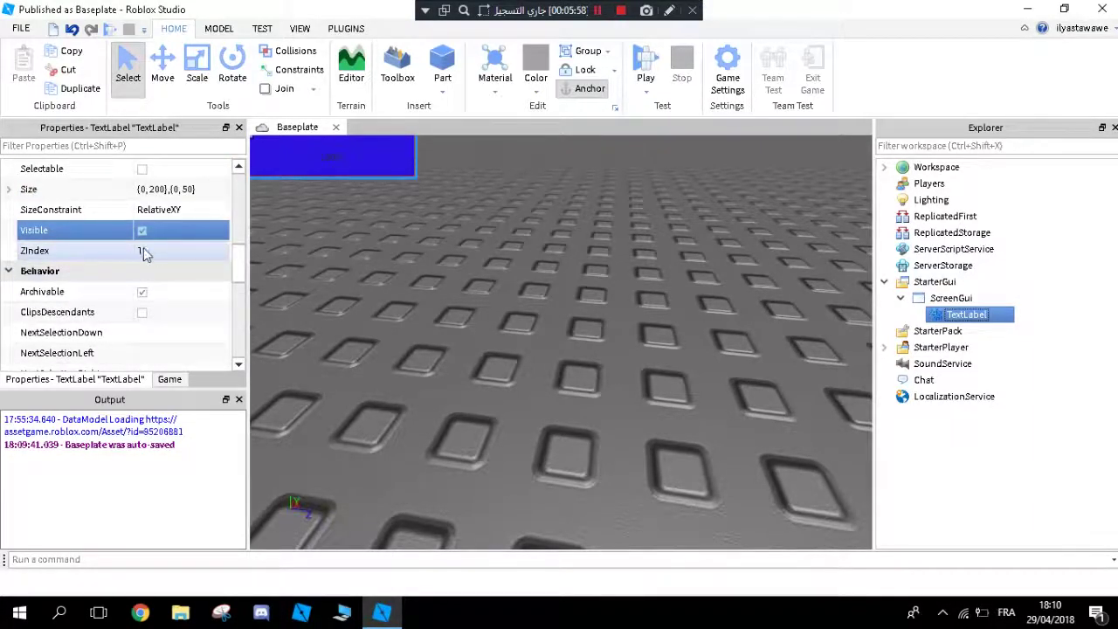
{"action": "right_click_drag", "start_coordinate": [358, 252], "coordinate": [359, 258]}
{"action": "scroll", "coordinate": [96, 267], "scroll_direction": "down", "scroll_amount": 3}
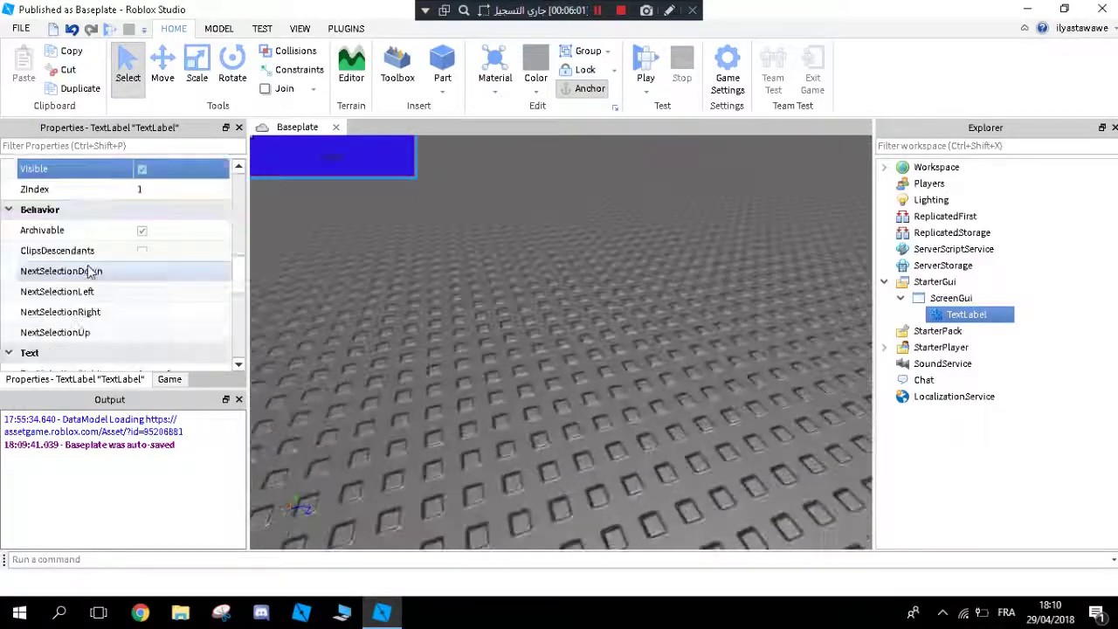
{"action": "scroll", "coordinate": [96, 268], "scroll_direction": "up", "scroll_amount": 3}
{"action": "scroll", "coordinate": [96, 267], "scroll_direction": "down", "scroll_amount": 5}
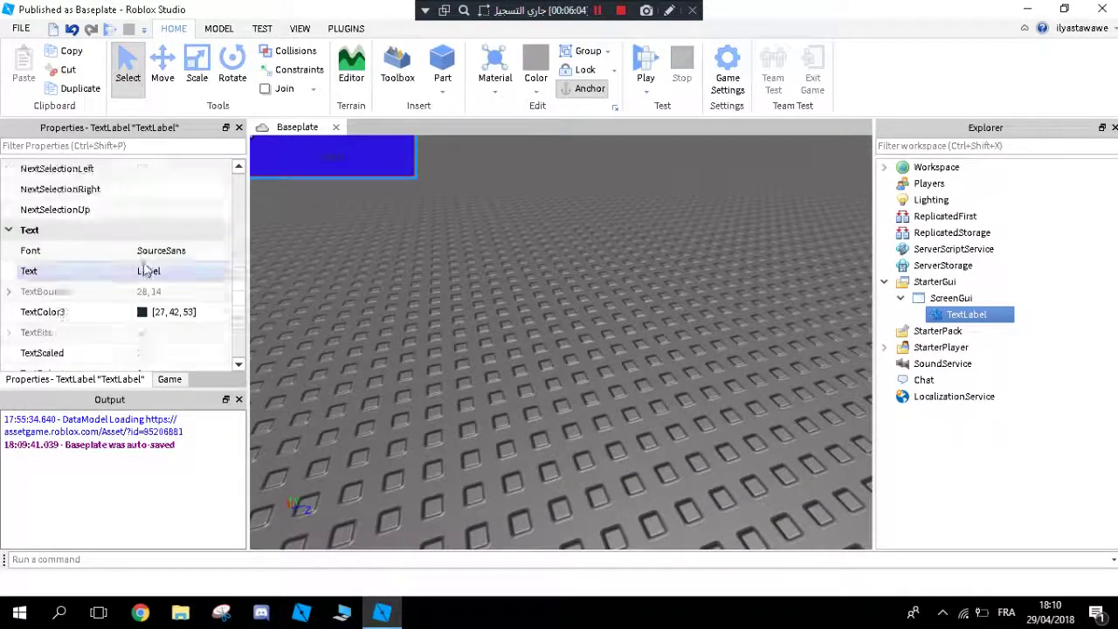
{"action": "right_click_drag", "start_coordinate": [319, 261], "coordinate": [318, 261]}
{"action": "scroll", "coordinate": [78, 191], "scroll_direction": "up", "scroll_amount": 1}
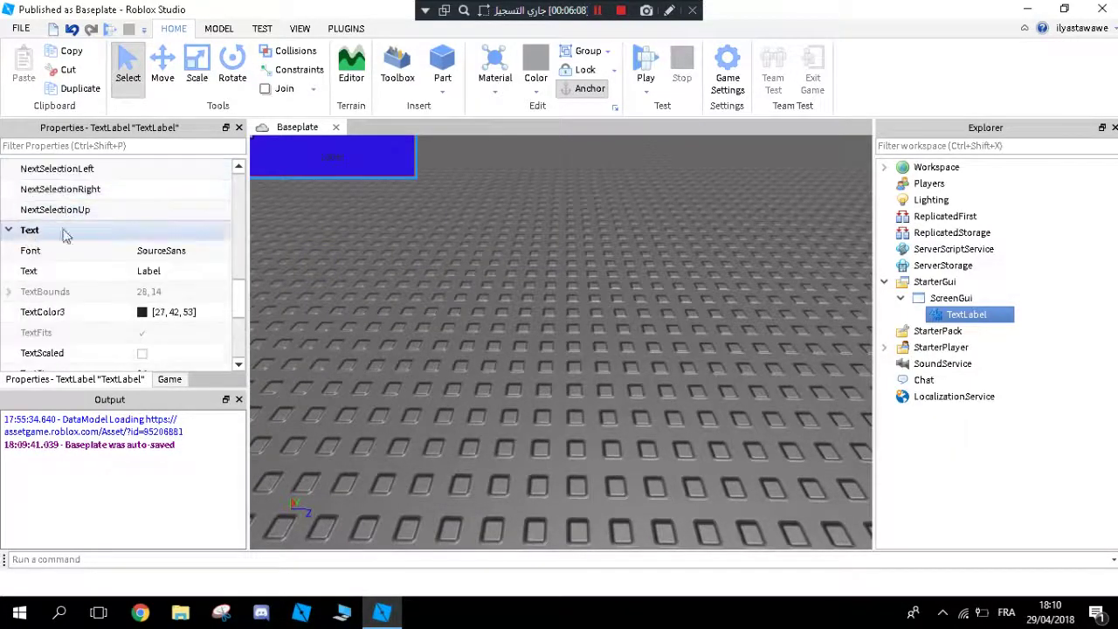
Step: Try the ArialBold, Bodoni, Cartoon and Code fonts on the TextLabel
{"action": "left_click", "coordinate": [171, 254]}
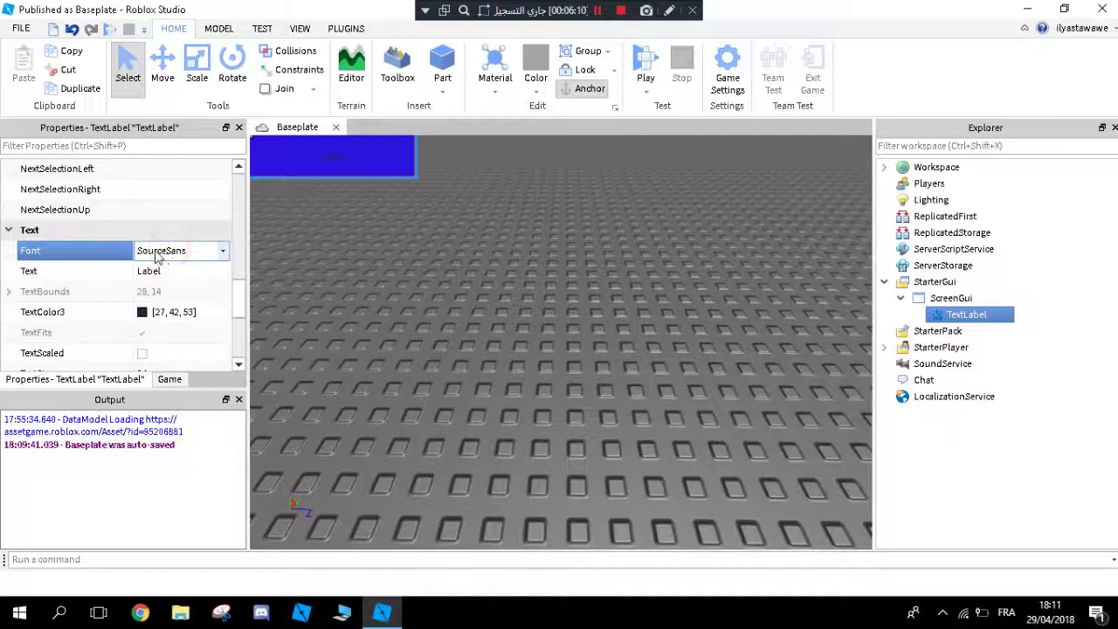
{"action": "left_click", "coordinate": [162, 255]}
{"action": "left_click", "coordinate": [184, 267]}
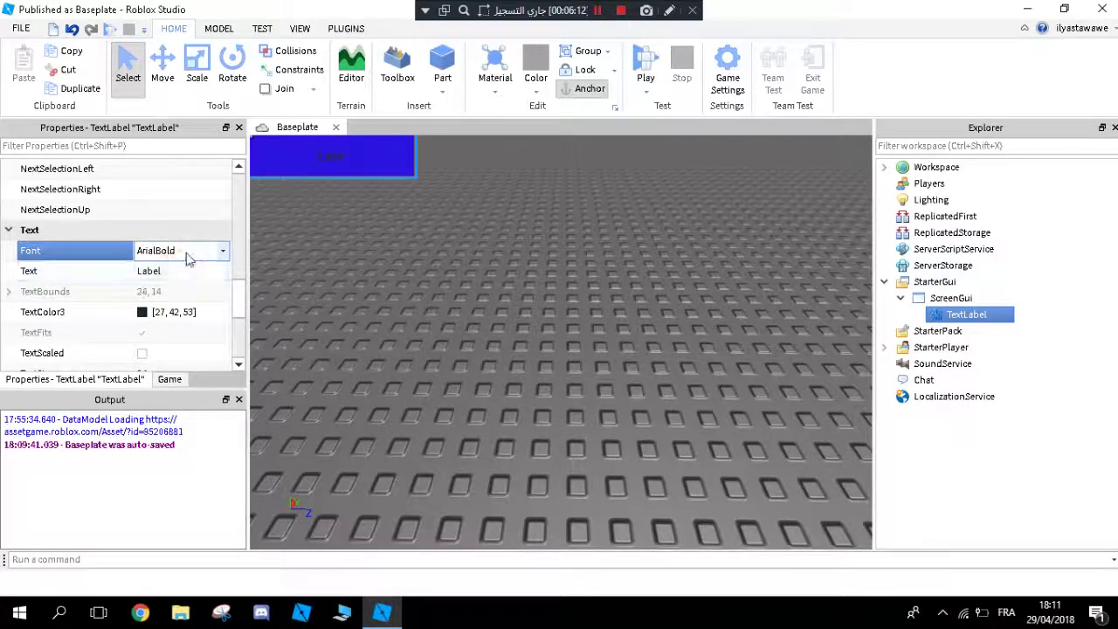
{"action": "left_click", "coordinate": [201, 251]}
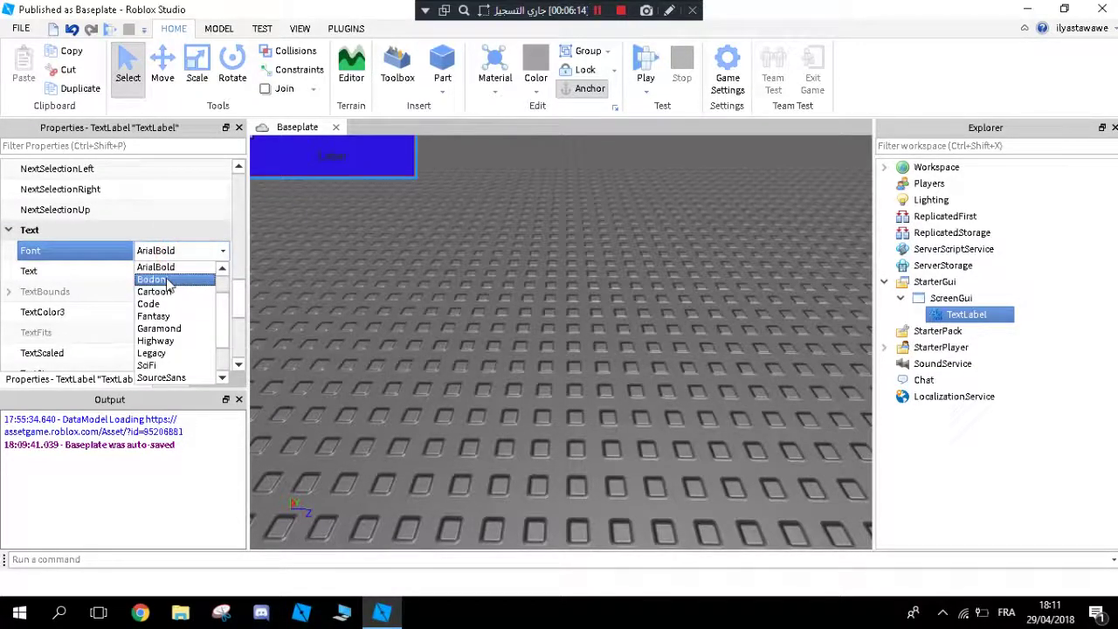
{"action": "left_click", "coordinate": [166, 277]}
{"action": "left_click", "coordinate": [180, 251]}
{"action": "left_click", "coordinate": [166, 291]}
{"action": "left_click", "coordinate": [171, 252]}
{"action": "left_click", "coordinate": [153, 304]}
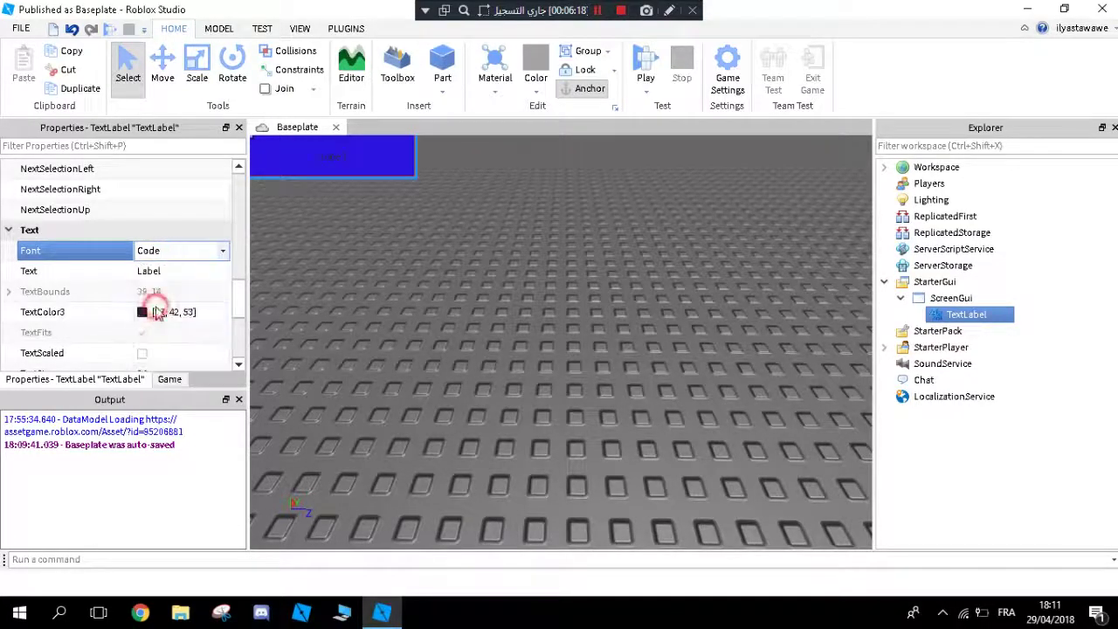
Step: Try the Fantasy, Garamond, Highway and Legacy fonts on the TextLabel
{"action": "left_click", "coordinate": [166, 251]}
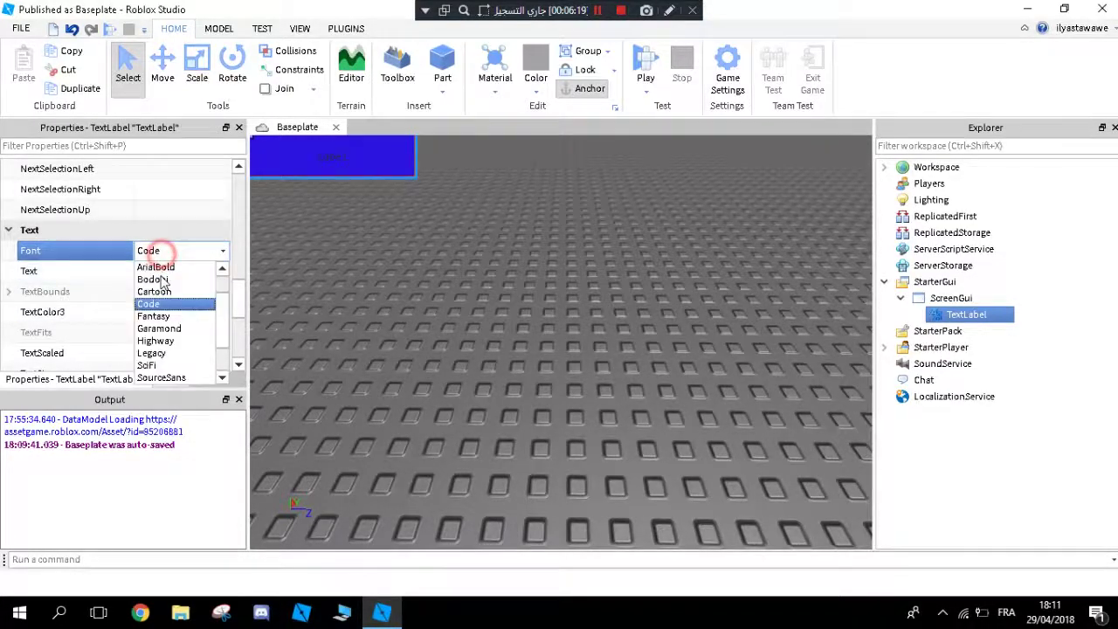
{"action": "left_click", "coordinate": [153, 316]}
{"action": "left_click", "coordinate": [170, 251]}
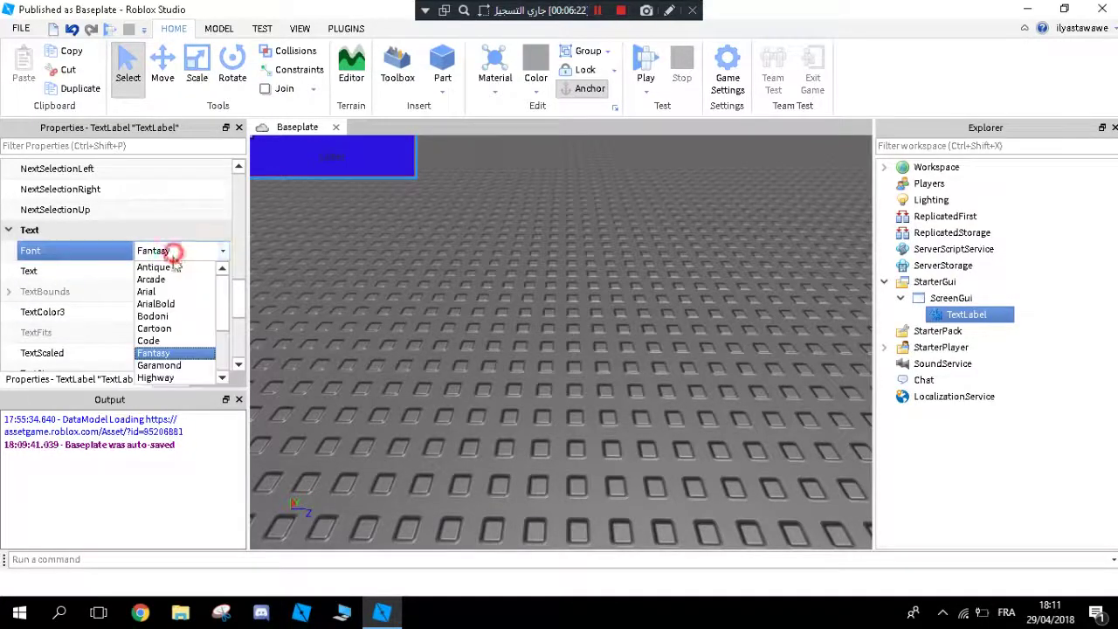
{"action": "left_click", "coordinate": [161, 366]}
{"action": "left_click", "coordinate": [179, 251]}
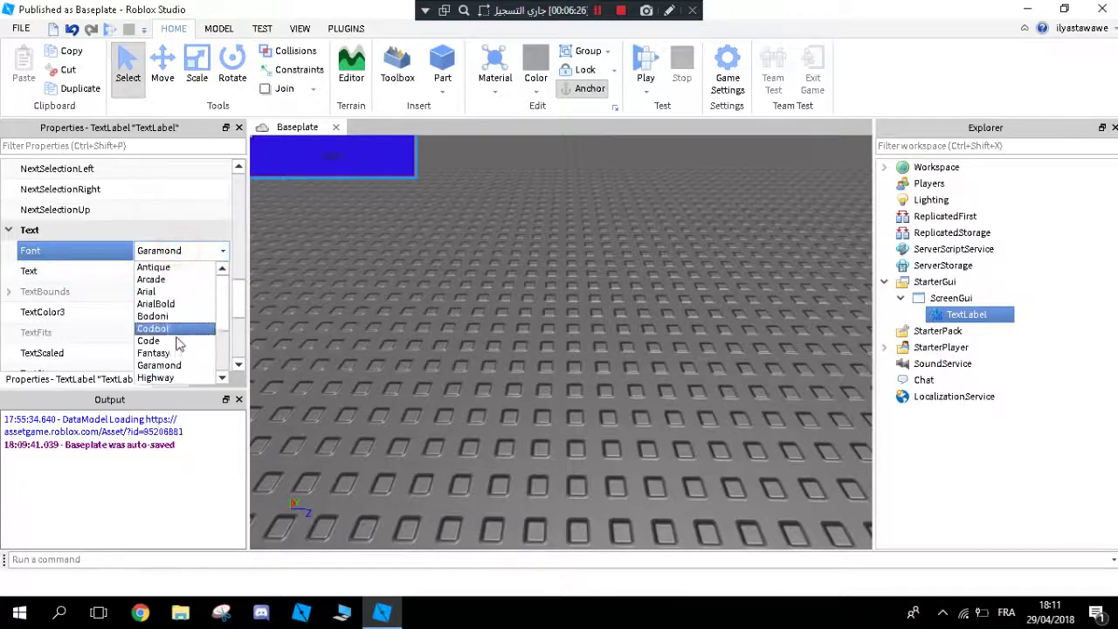
{"action": "left_click", "coordinate": [162, 379]}
{"action": "left_click", "coordinate": [191, 251]}
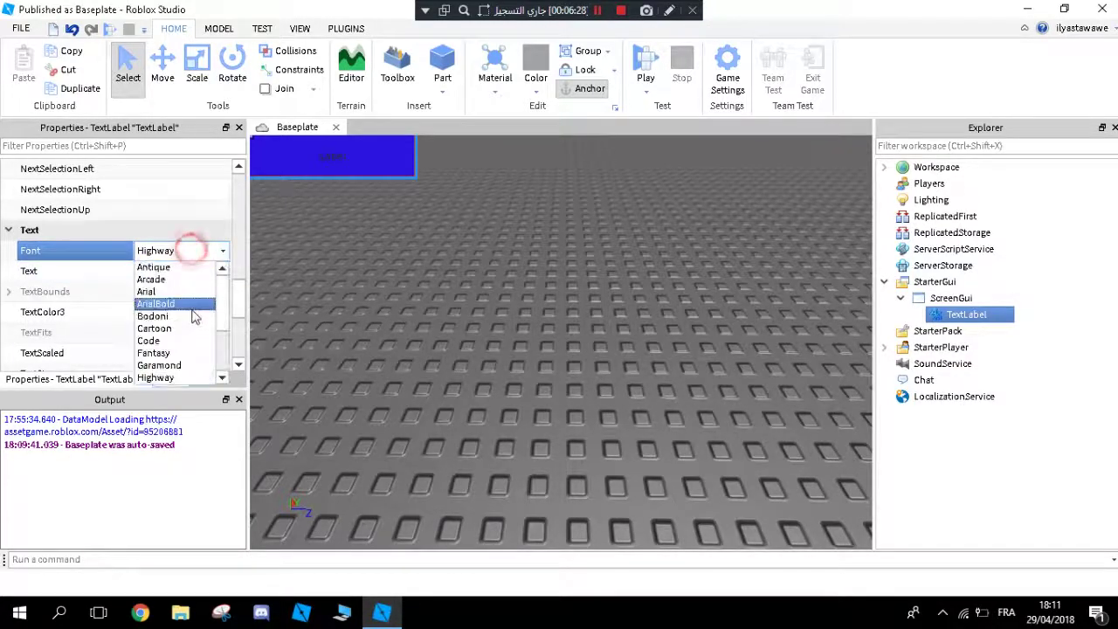
{"action": "left_click", "coordinate": [166, 318]}
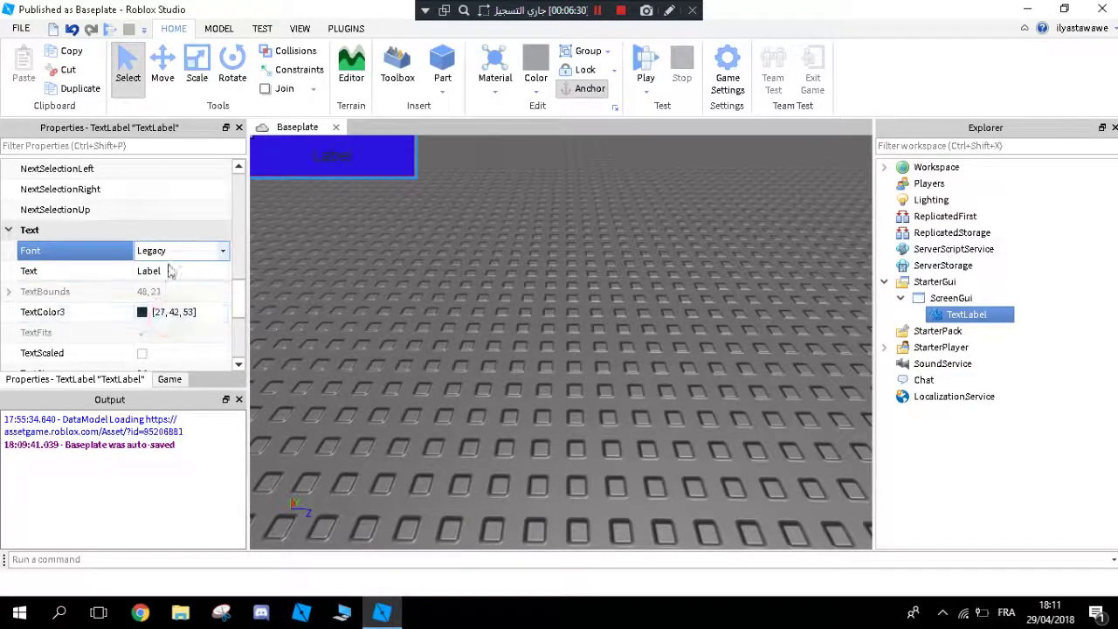
Step: Try the SciFi, SourceSansBold, SourceSansItalic, SourceSansSemibold and SourceSansLight fonts on the TextLabel
{"action": "left_click", "coordinate": [177, 251]}
{"action": "left_click", "coordinate": [175, 328]}
{"action": "left_click", "coordinate": [173, 251]}
{"action": "left_click", "coordinate": [164, 353]}
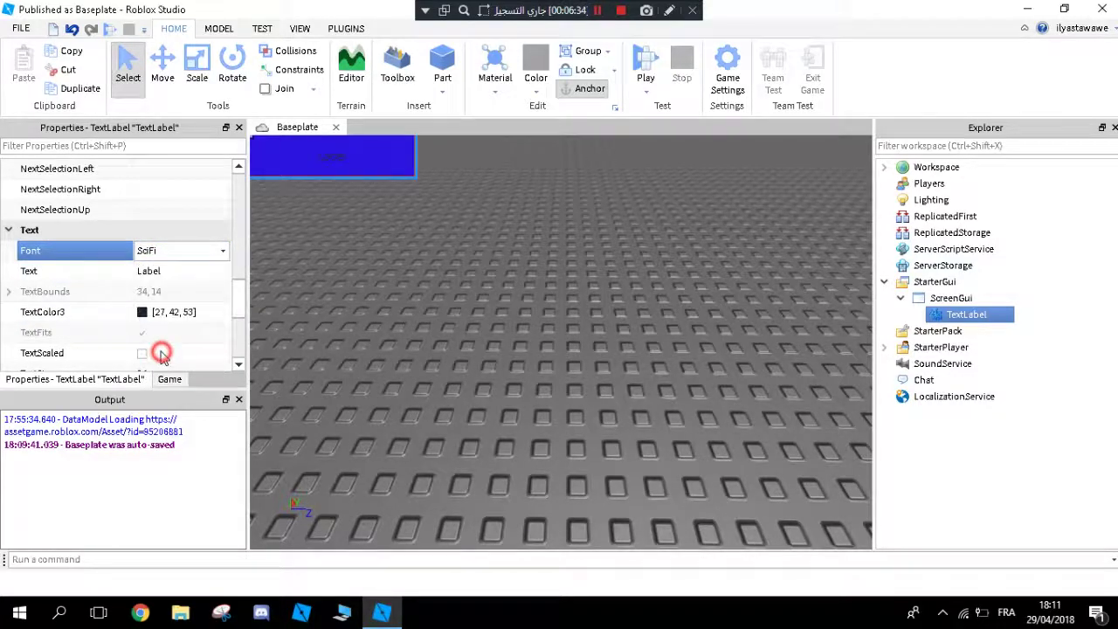
{"action": "left_click", "coordinate": [170, 248]}
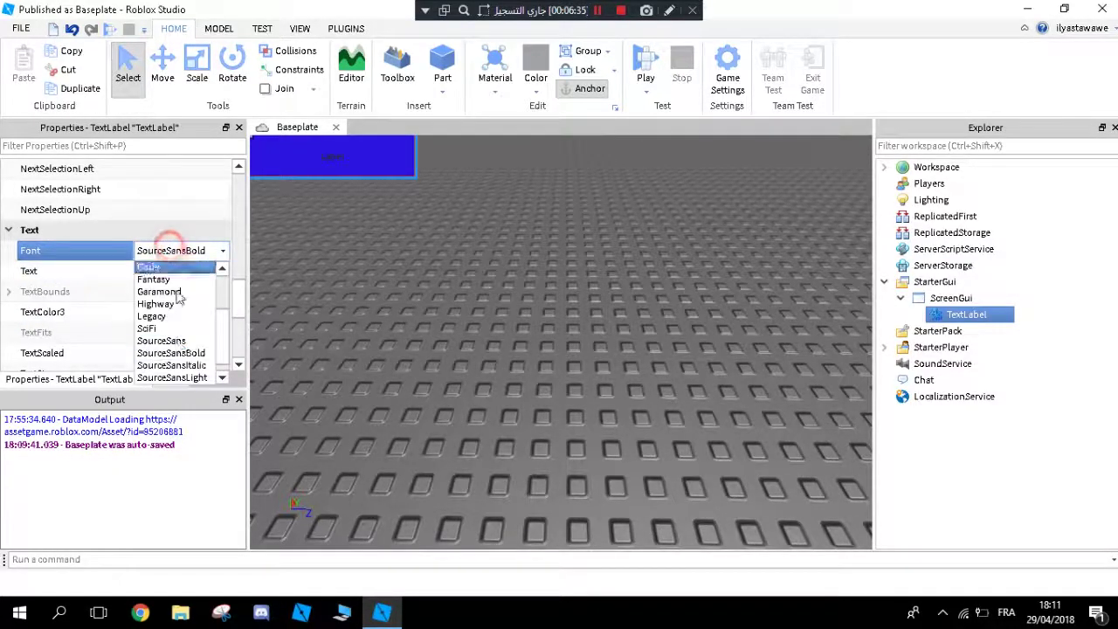
{"action": "left_click", "coordinate": [169, 368]}
{"action": "left_click", "coordinate": [170, 251]}
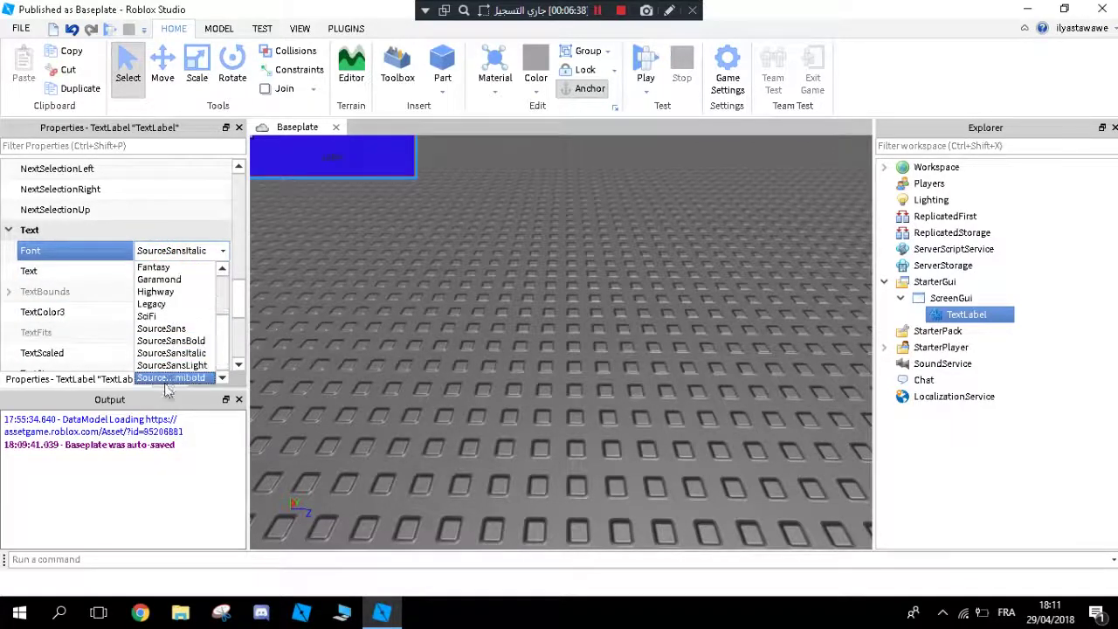
{"action": "left_click", "coordinate": [167, 383]}
{"action": "left_click", "coordinate": [175, 252]}
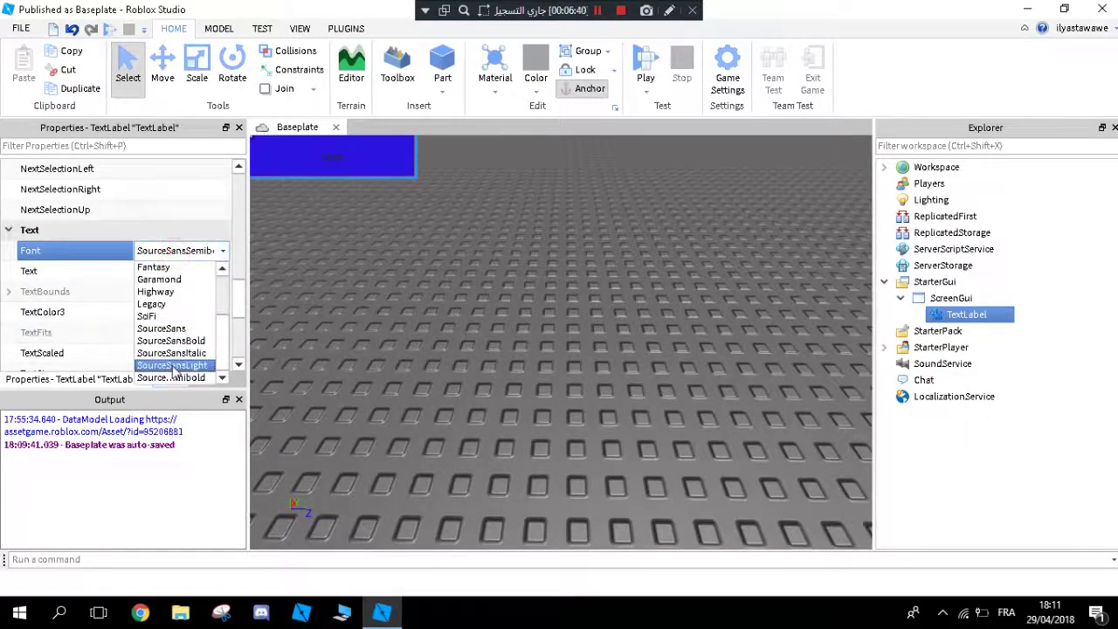
{"action": "left_click", "coordinate": [172, 366]}
Step: Set the TextLabel's font to SciFi and change its text to "Money: 0$"
{"action": "left_click", "coordinate": [171, 249]}
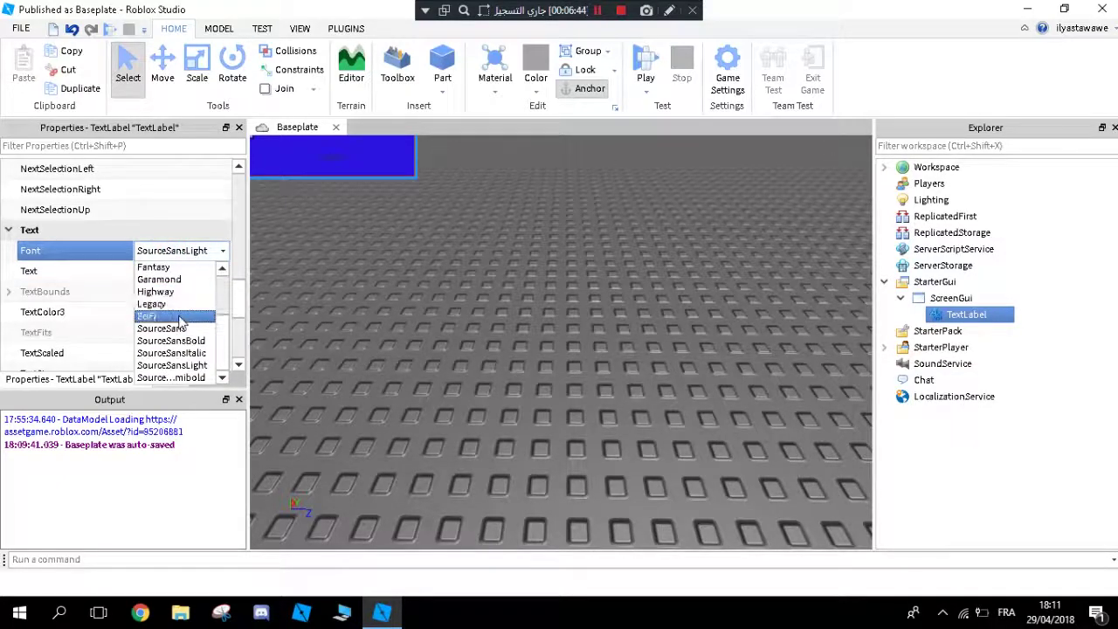
{"action": "left_click", "coordinate": [175, 316]}
{"action": "scroll", "coordinate": [172, 225], "scroll_direction": "down", "scroll_amount": 1}
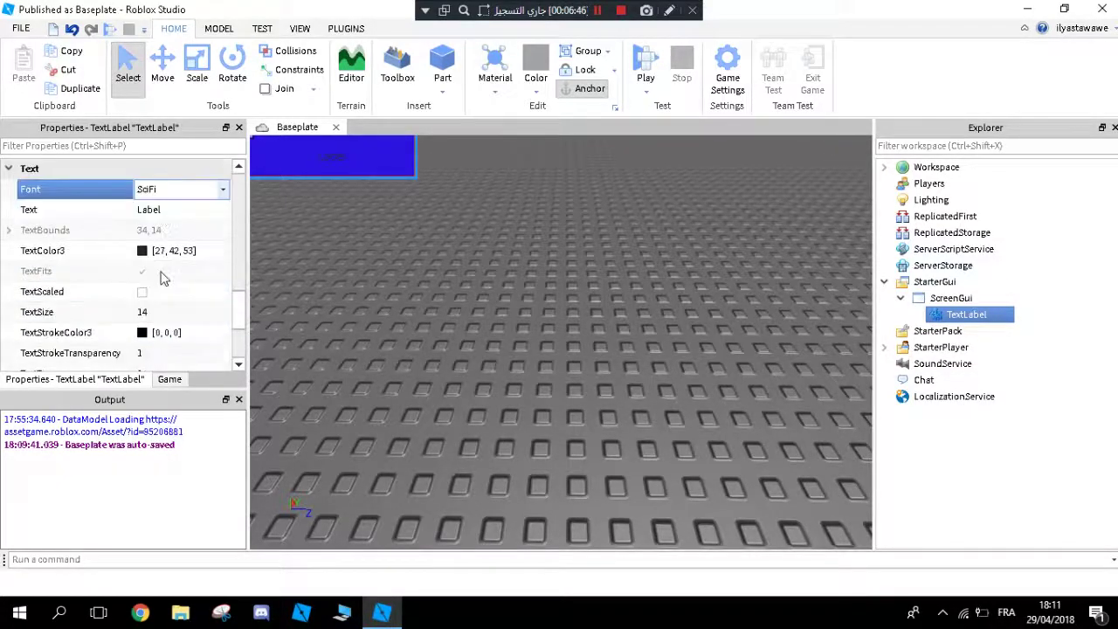
{"action": "left_click", "coordinate": [172, 217]}
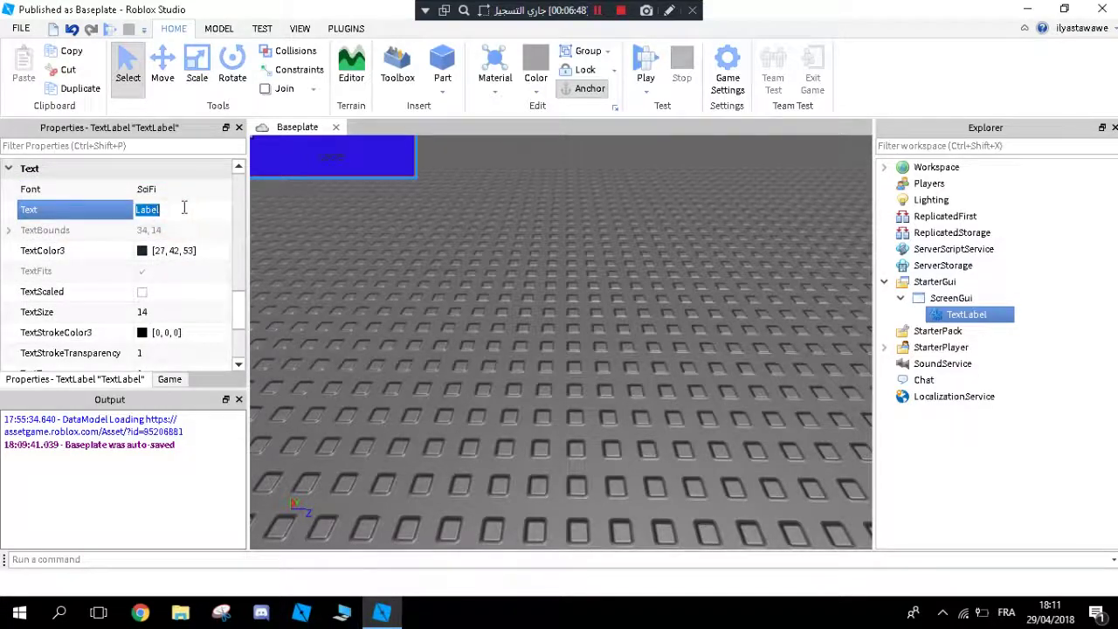
{"action": "type", "text": "GOLD"}
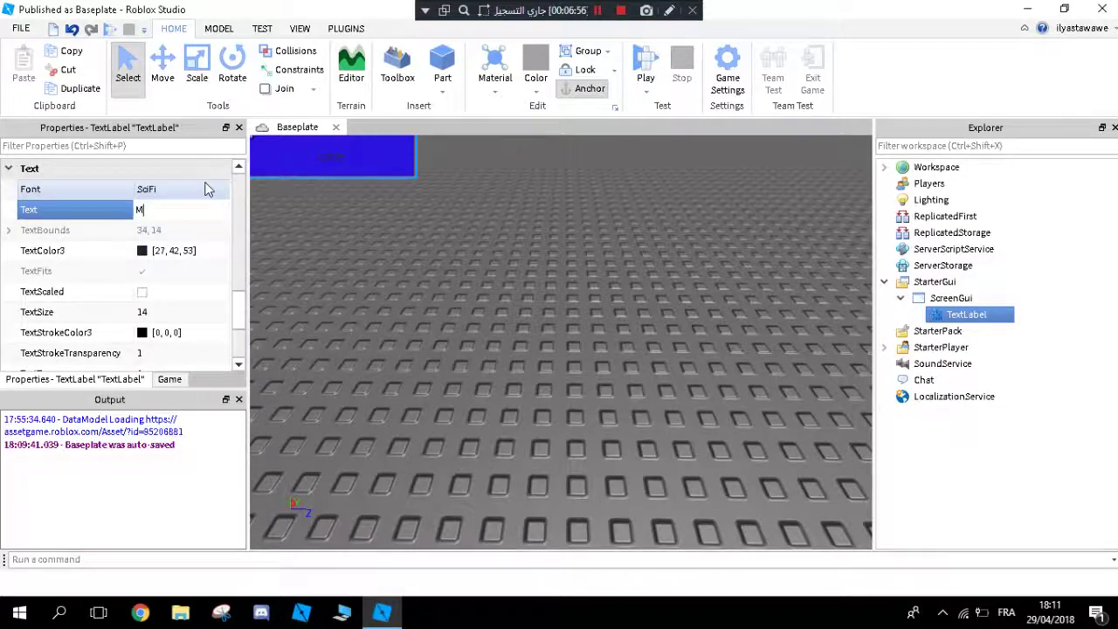
{"action": "key", "text": "Return"}
{"action": "key", "text": "Return"}
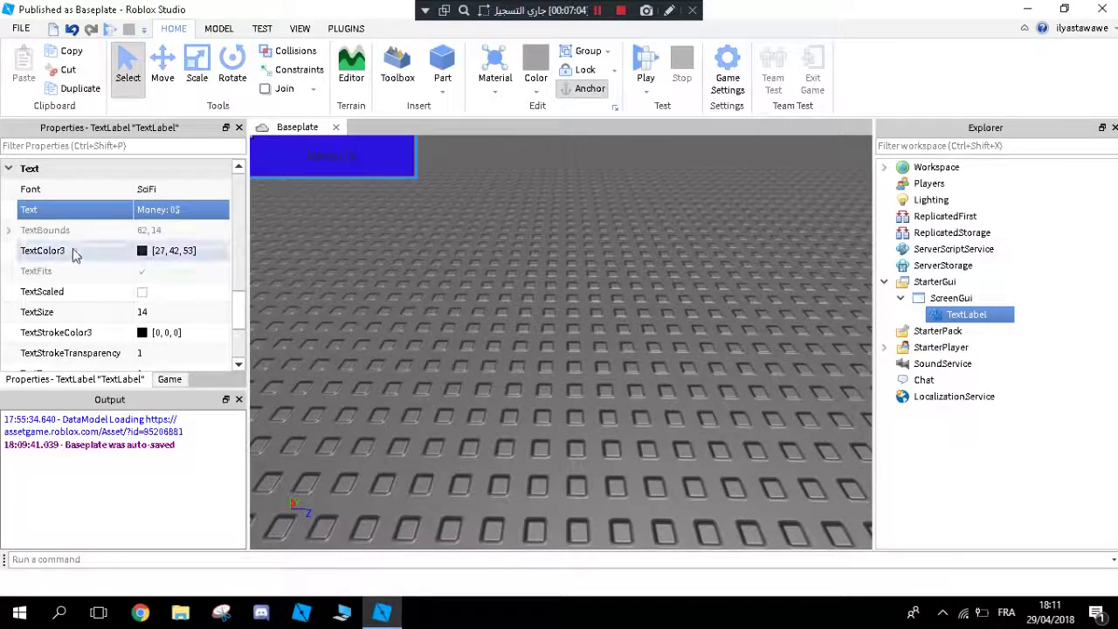
Step: Preview white as the TextLabel's text colour, and set TextColor3 to yellow (255, 255, 0)
{"action": "left_click", "coordinate": [141, 250]}
{"action": "left_click_drag", "start_coordinate": [430, 134], "coordinate": [760, 129]}
{"action": "left_click", "coordinate": [808, 265]}
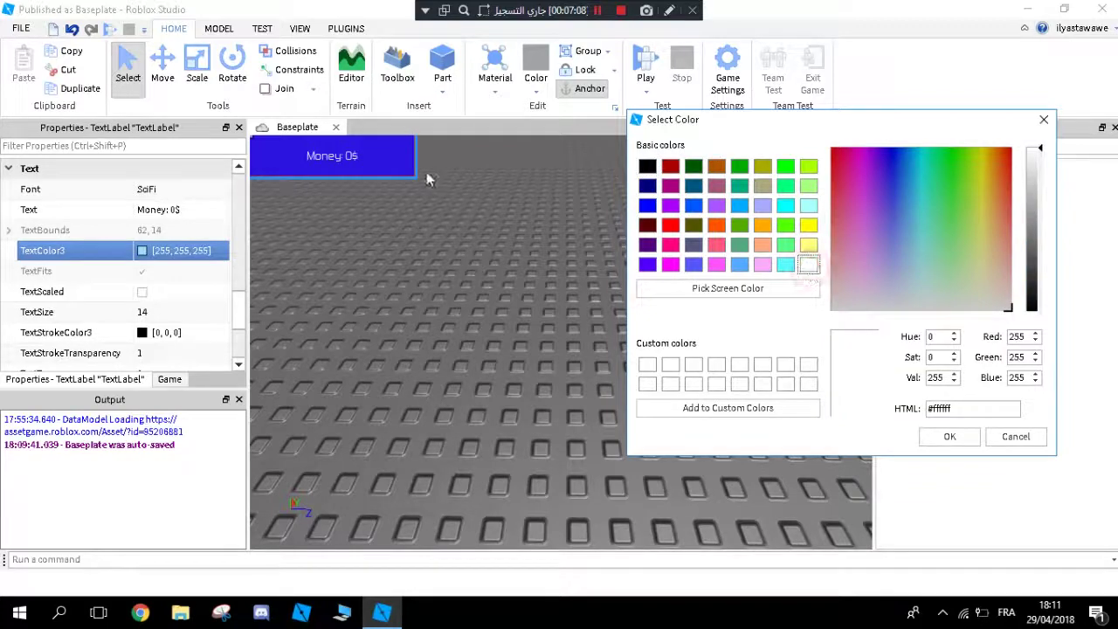
{"action": "left_click", "coordinate": [809, 225]}
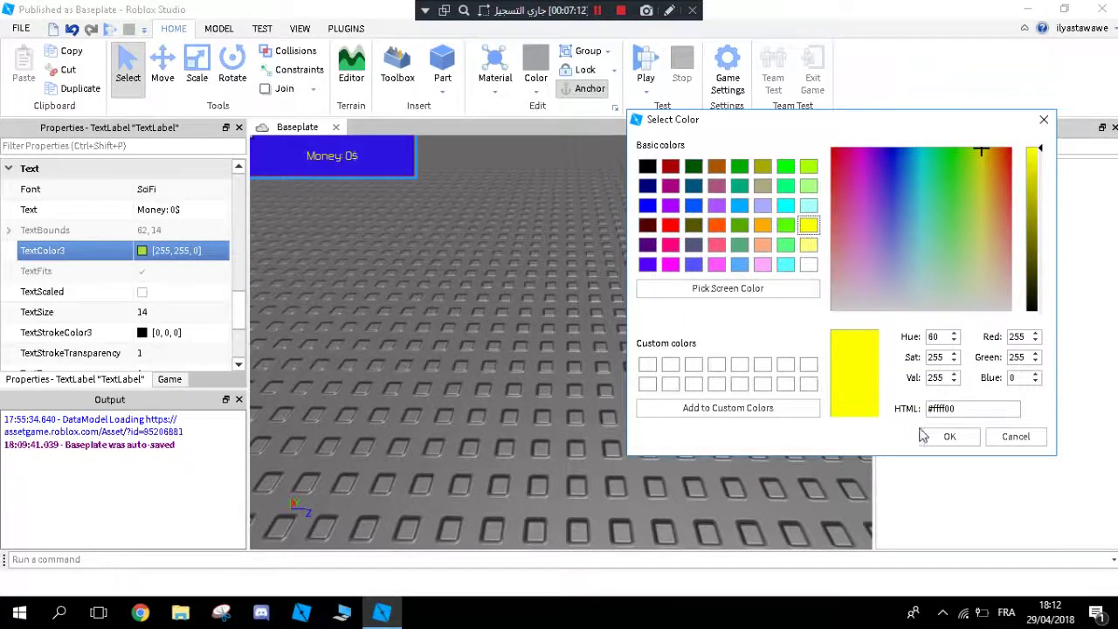
{"action": "left_click", "coordinate": [925, 436]}
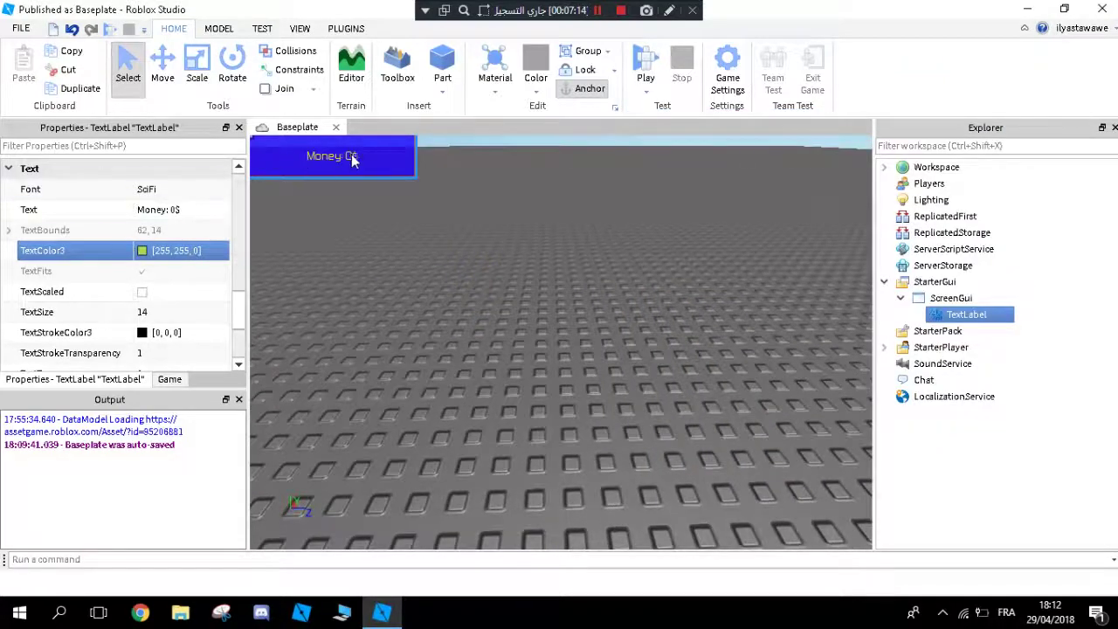
{"action": "left_click", "coordinate": [140, 251]}
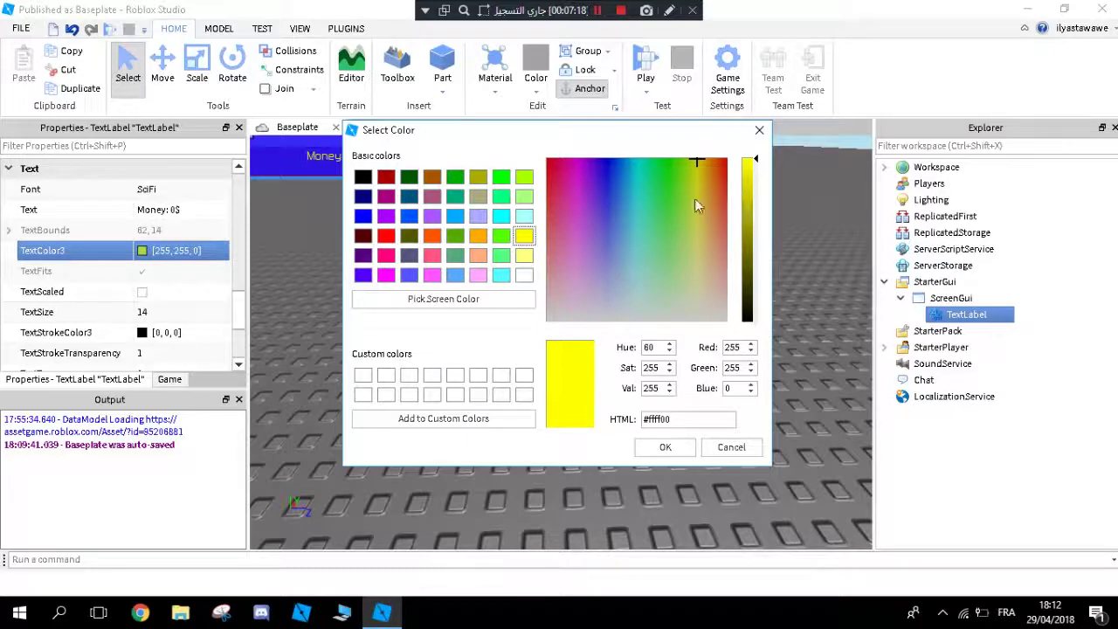
{"action": "left_click", "coordinate": [665, 446]}
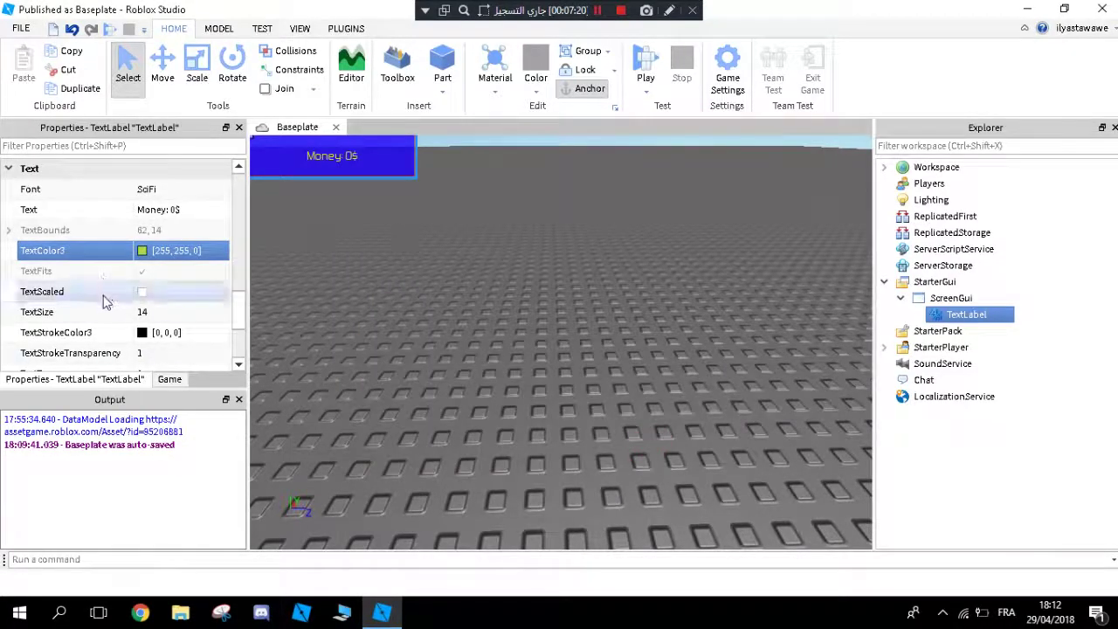
Step: Enable TextScaled on the TextLabel and deselect the label to view it over the baseplate
{"action": "scroll", "coordinate": [102, 301], "scroll_direction": "down", "scroll_amount": 1}
{"action": "right_click_drag", "start_coordinate": [353, 239], "coordinate": [348, 288]}
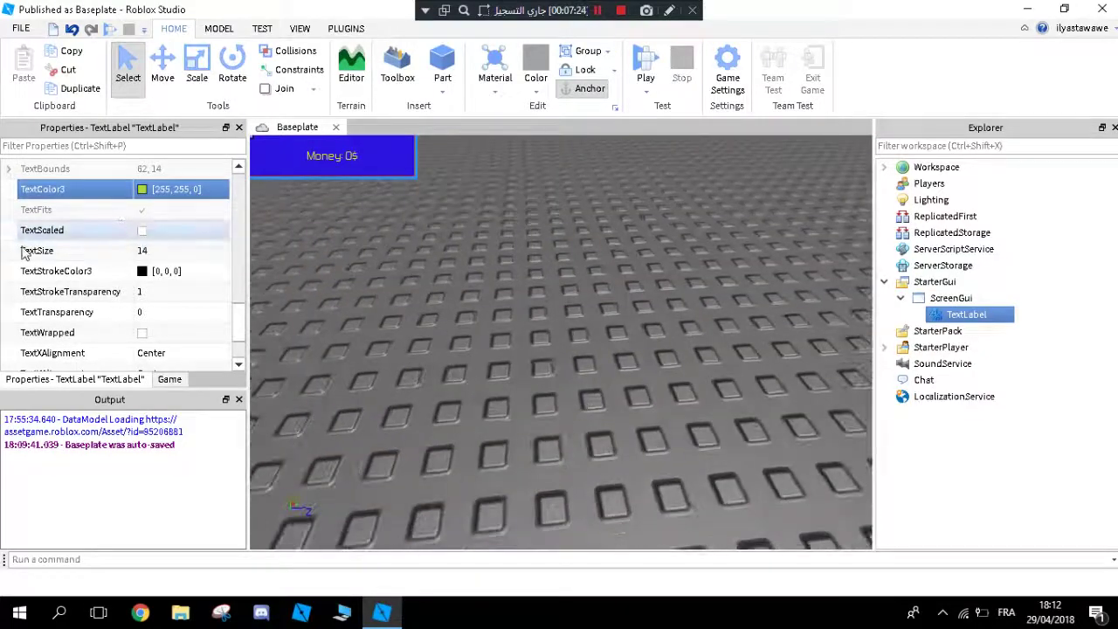
{"action": "left_click", "coordinate": [143, 231]}
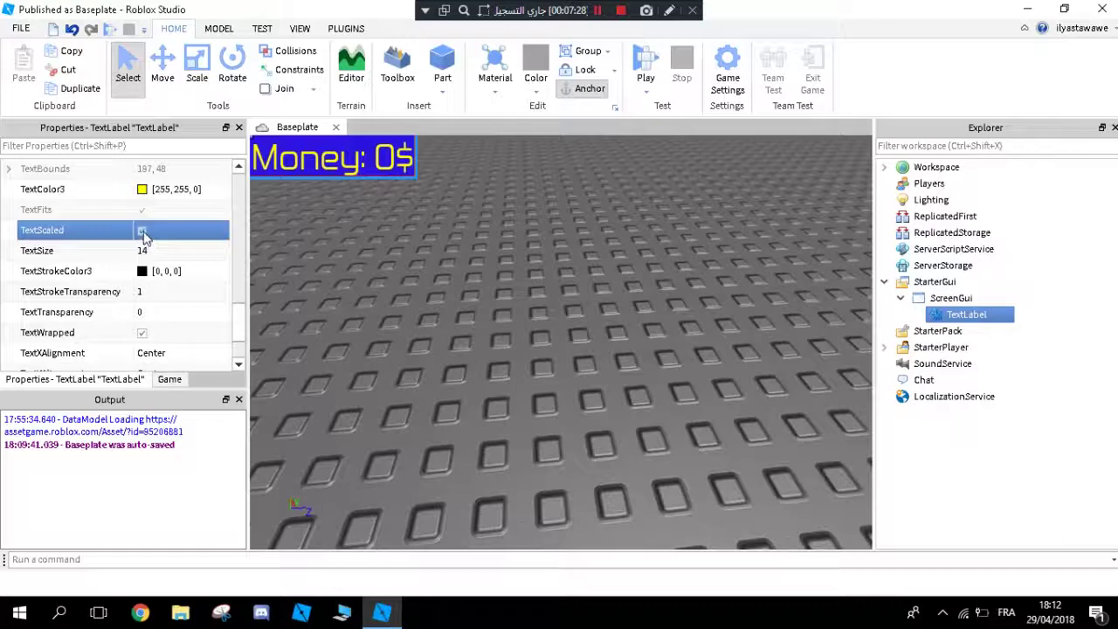
{"action": "right_click_drag", "start_coordinate": [287, 254], "coordinate": [344, 231]}
{"action": "left_click", "coordinate": [346, 218]}
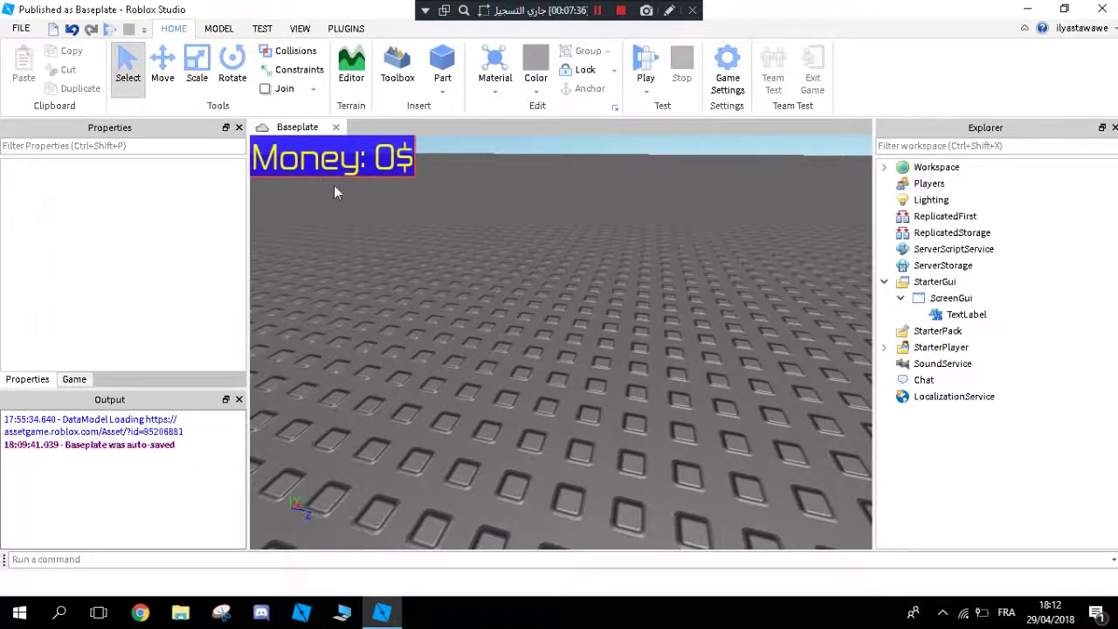
Step: Reselect the TextLabel under ScreenGui and disable its TextScaled property
{"action": "left_click", "coordinate": [963, 315]}
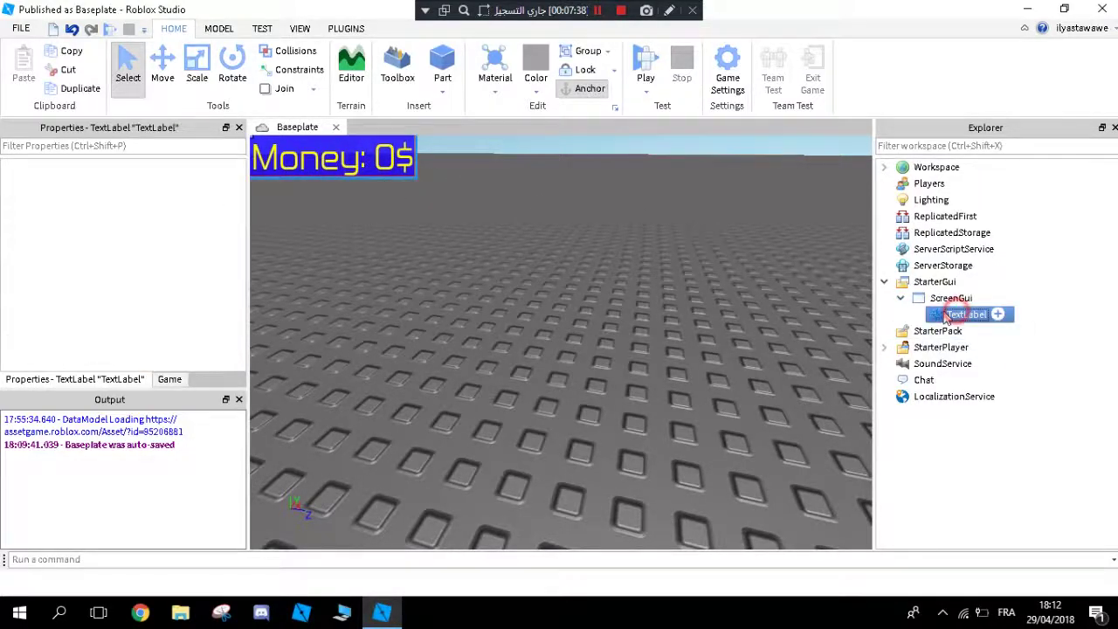
{"action": "scroll", "coordinate": [192, 291], "scroll_direction": "down", "scroll_amount": 10}
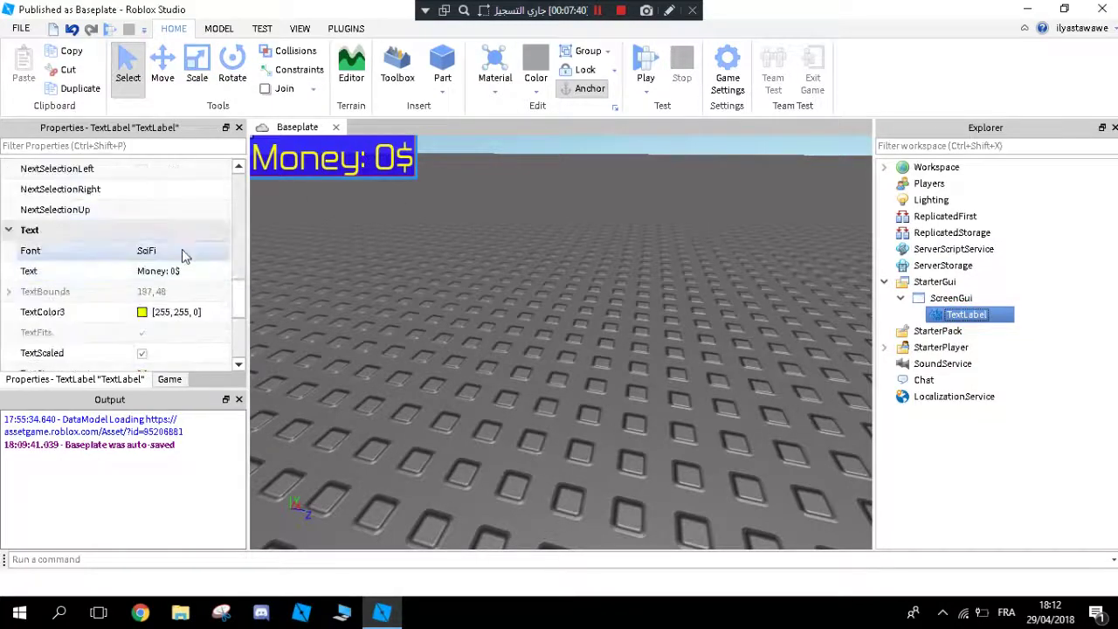
{"action": "scroll", "coordinate": [166, 273], "scroll_direction": "down", "scroll_amount": 3}
{"action": "left_click", "coordinate": [142, 230]}
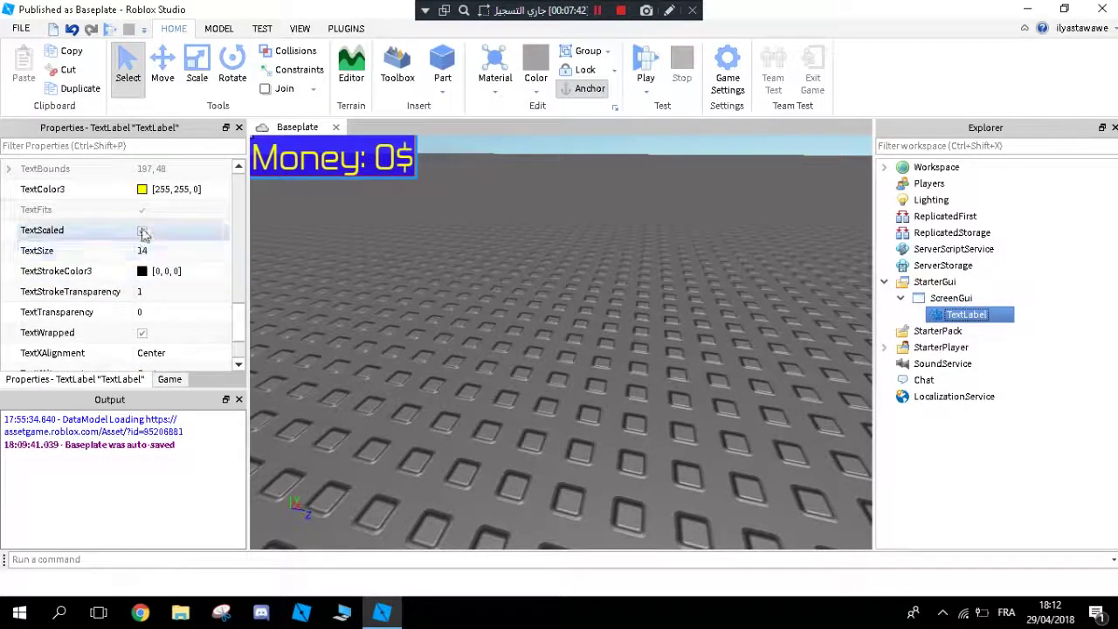
{"action": "left_click", "coordinate": [142, 230]}
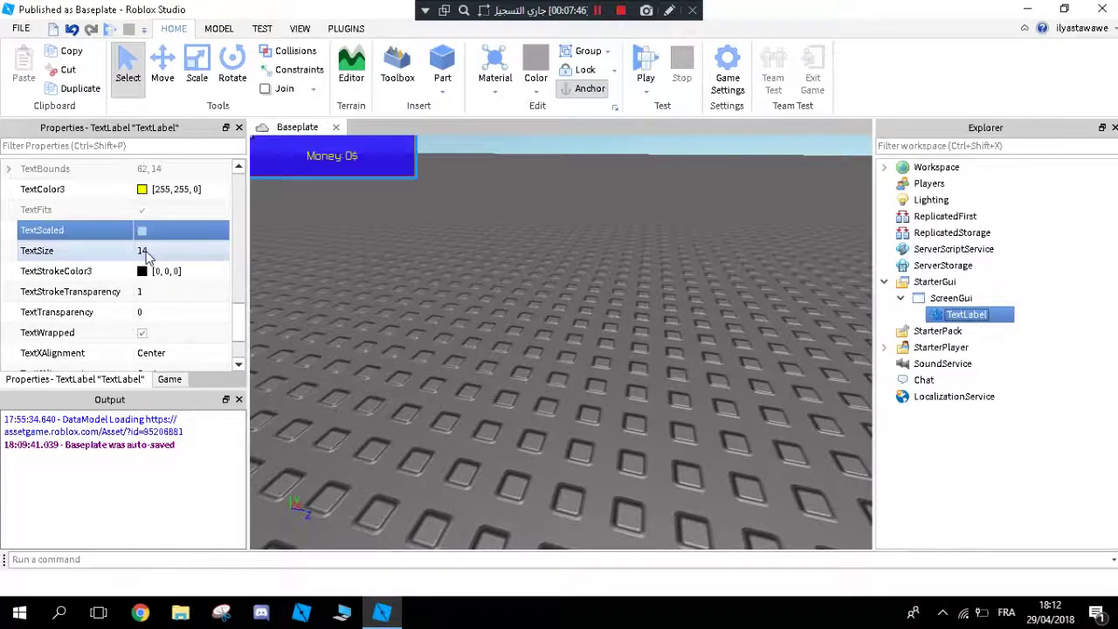
Step: Try TextSize values of 20 and 100 on the TextLabel, and return it to 20
{"action": "left_click", "coordinate": [143, 251]}
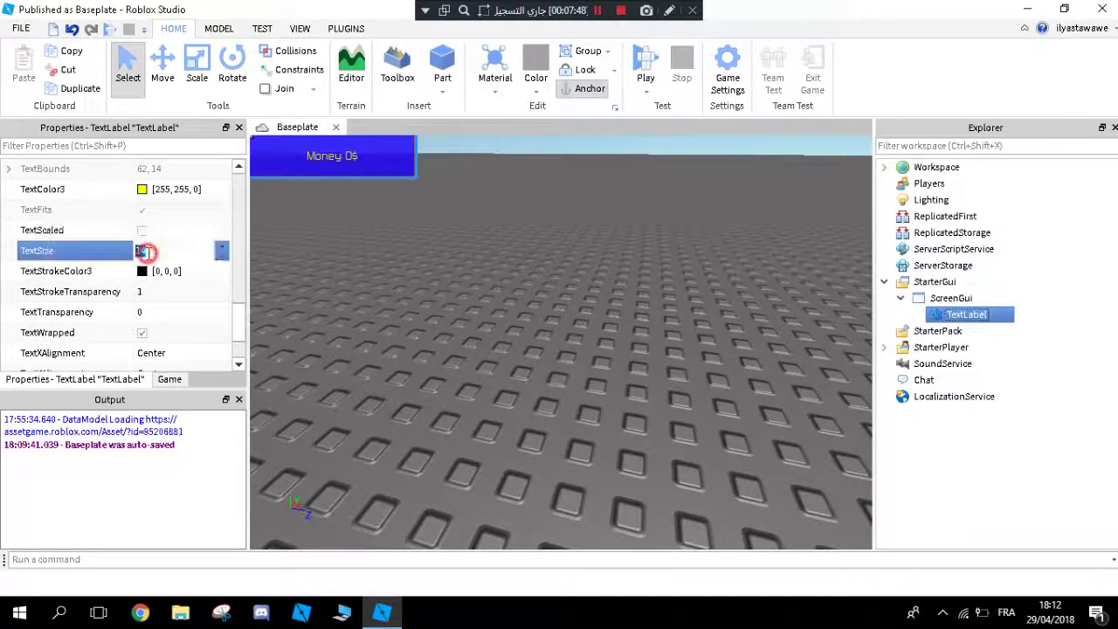
{"action": "type", "text": "20"}
{"action": "key", "text": "Return"}
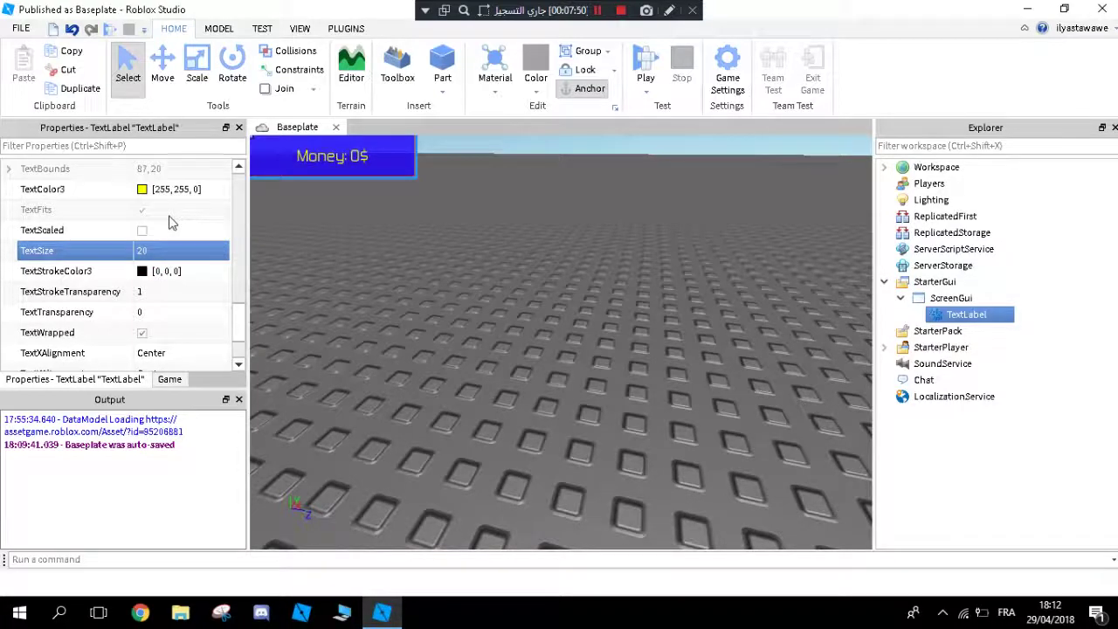
{"action": "left_click", "coordinate": [164, 253]}
{"action": "type", "text": "100"}
{"action": "key", "text": "Return"}
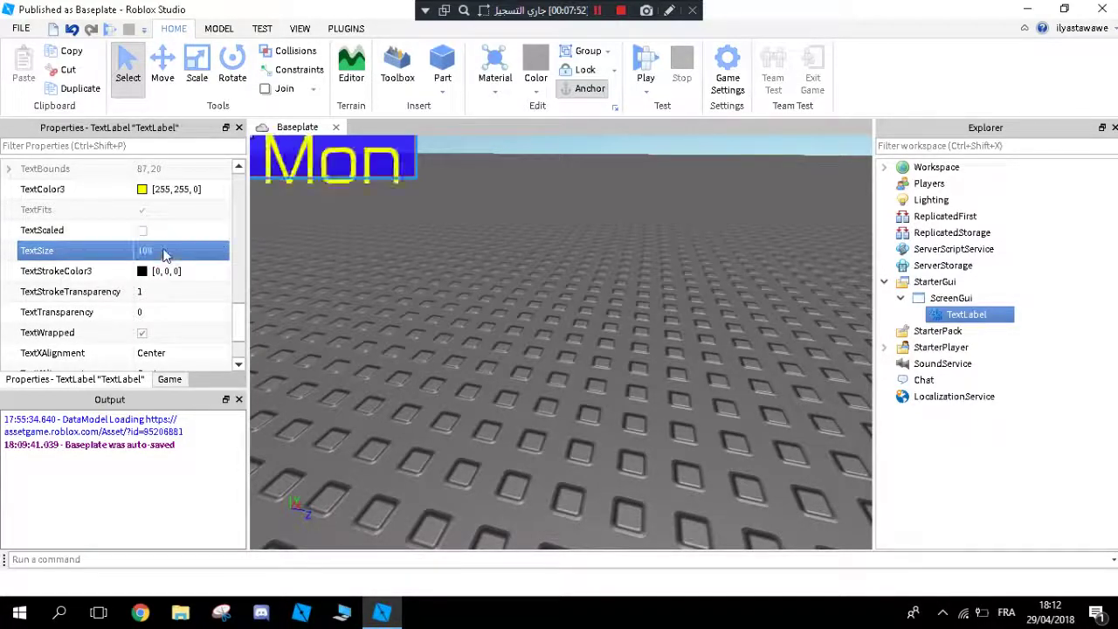
{"action": "left_click", "coordinate": [164, 251]}
{"action": "type", "text": "2"}
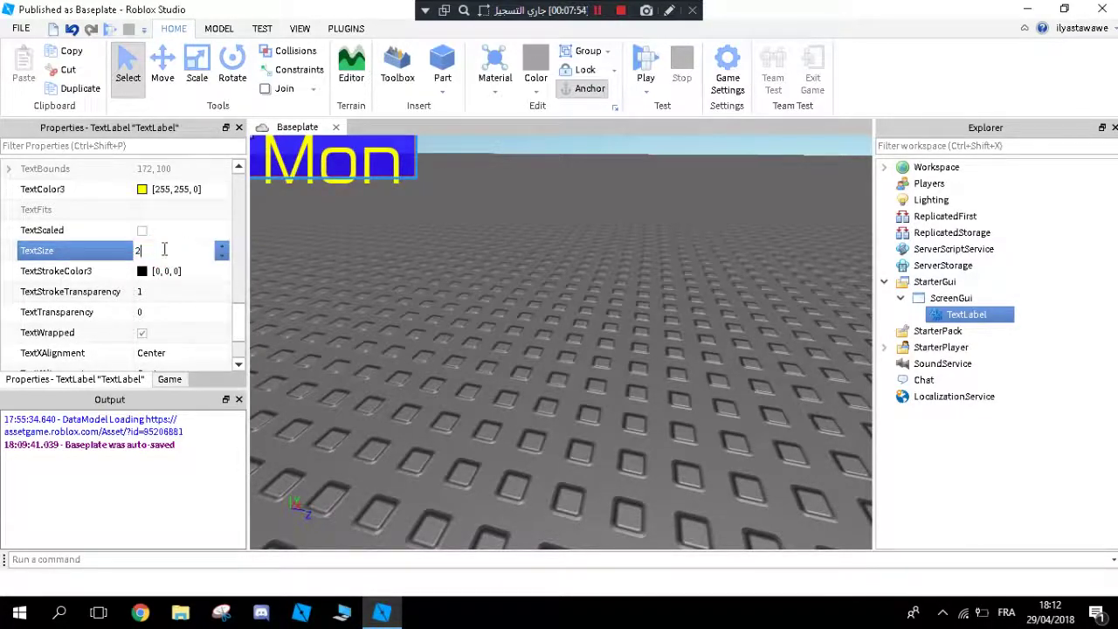
{"action": "type", "text": "0"}
{"action": "key", "text": "Return"}
Step: Test the TextLabel's TextSize at 45, at 50 and again at 20
{"action": "left_click", "coordinate": [164, 250]}
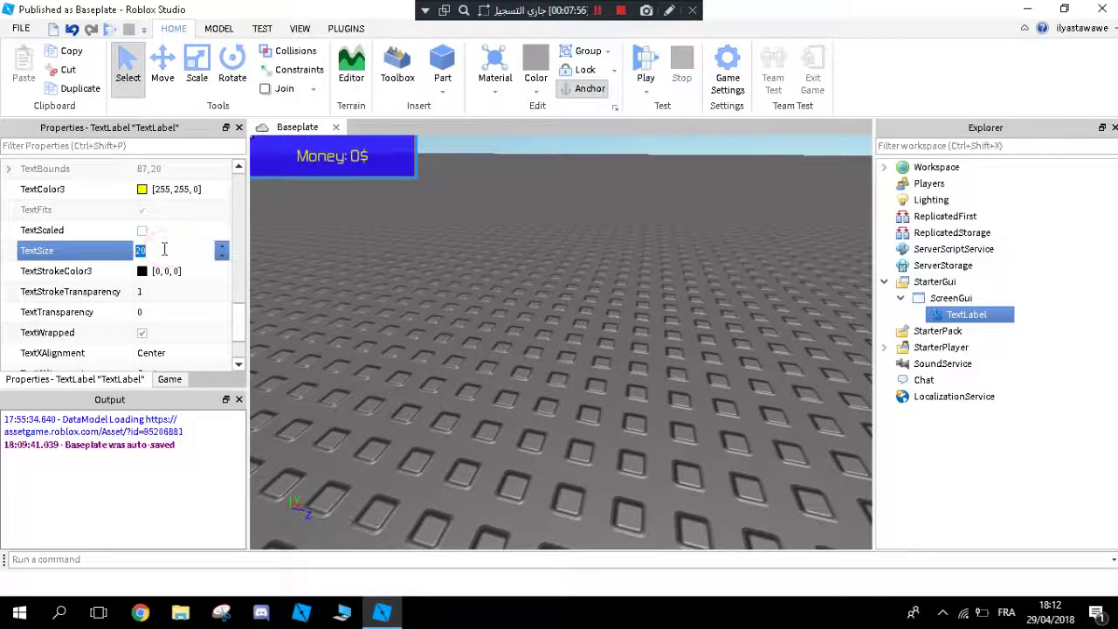
{"action": "type", "text": "45"}
{"action": "key", "text": "Return"}
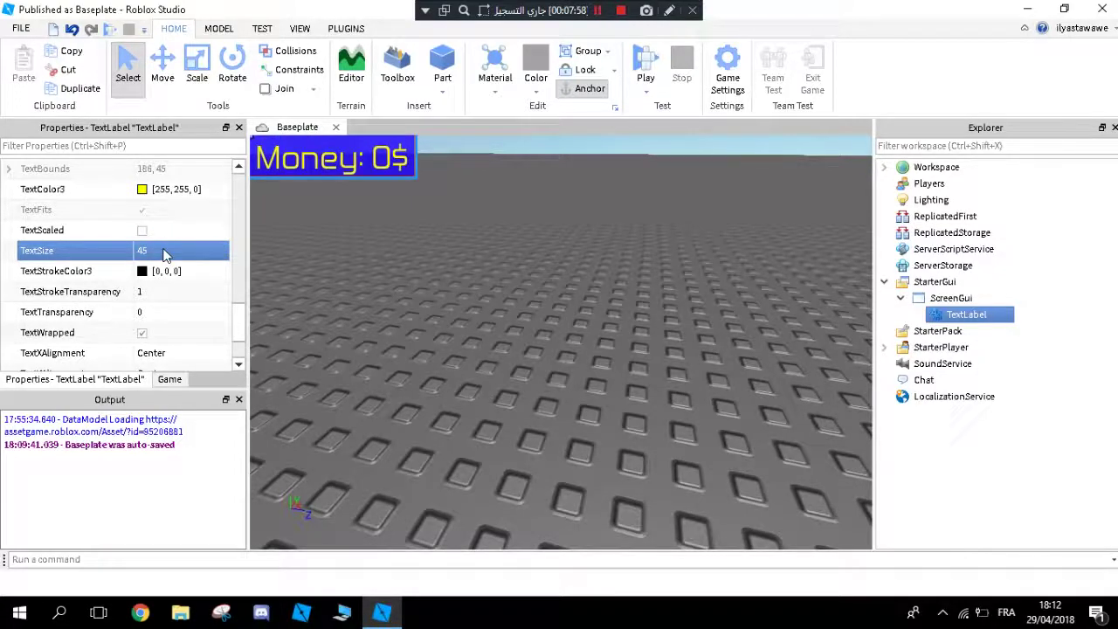
{"action": "left_click", "coordinate": [164, 251]}
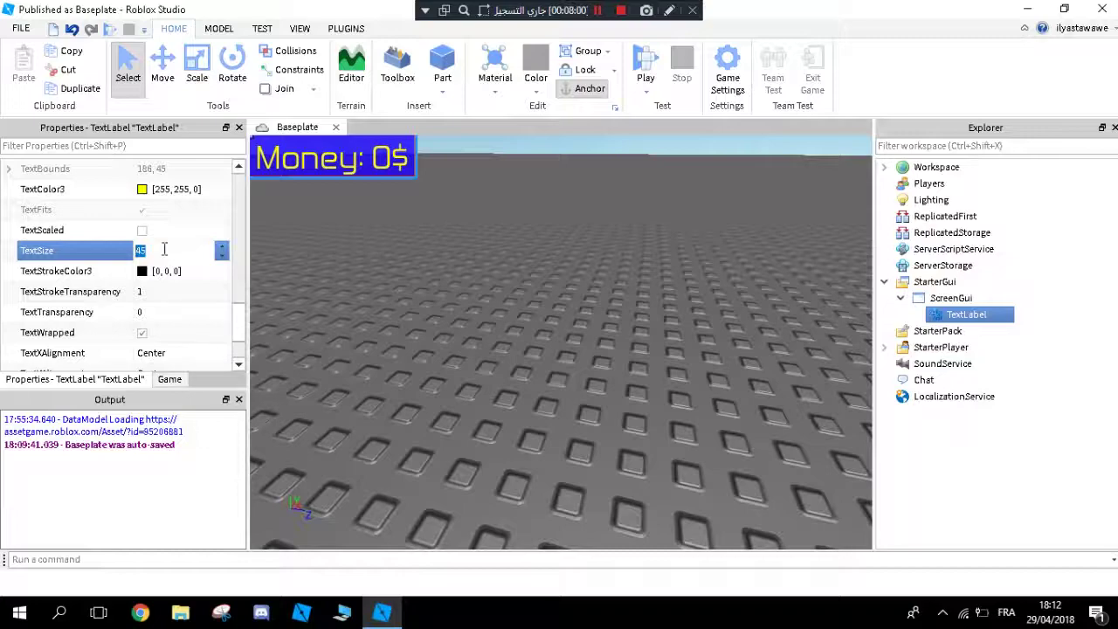
{"action": "type", "text": "50"}
{"action": "key", "text": "Return"}
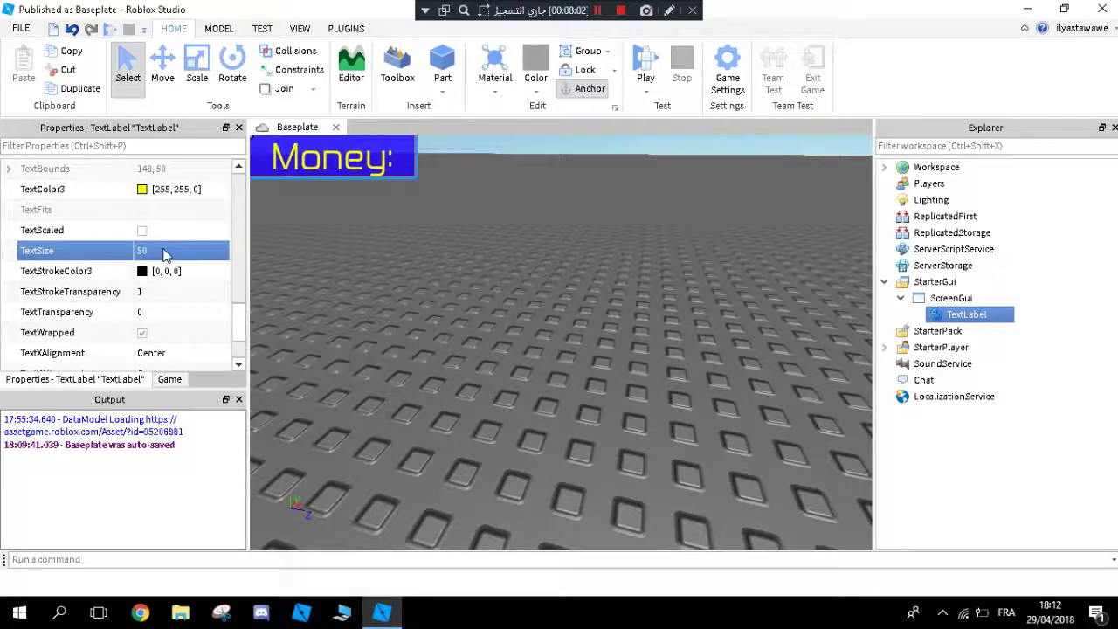
{"action": "left_click", "coordinate": [165, 251]}
{"action": "type", "text": "20"}
{"action": "key", "text": "Return"}
Step: Set the TextLabel's TextSize to 30
{"action": "left_click", "coordinate": [164, 252]}
{"action": "type", "text": "3"}
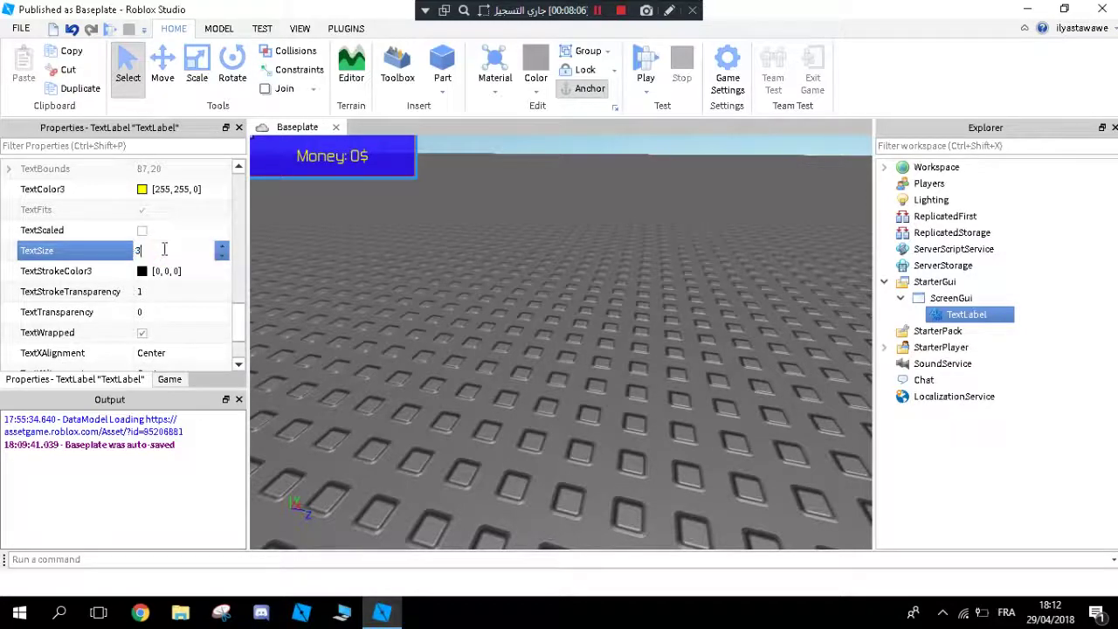
{"action": "type", "text": "0"}
{"action": "key", "text": "Return"}
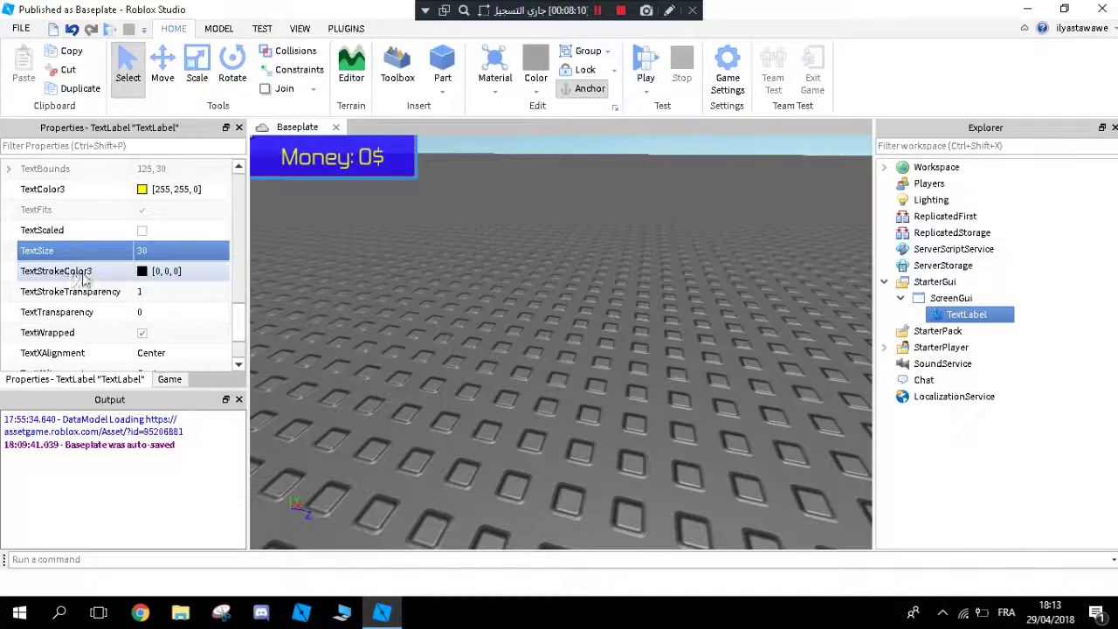
Step: Set the TextLabel's TextStrokeColor3 to red [255,0,0] and its TextStrokeTransparency to 0
{"action": "left_click", "coordinate": [148, 273]}
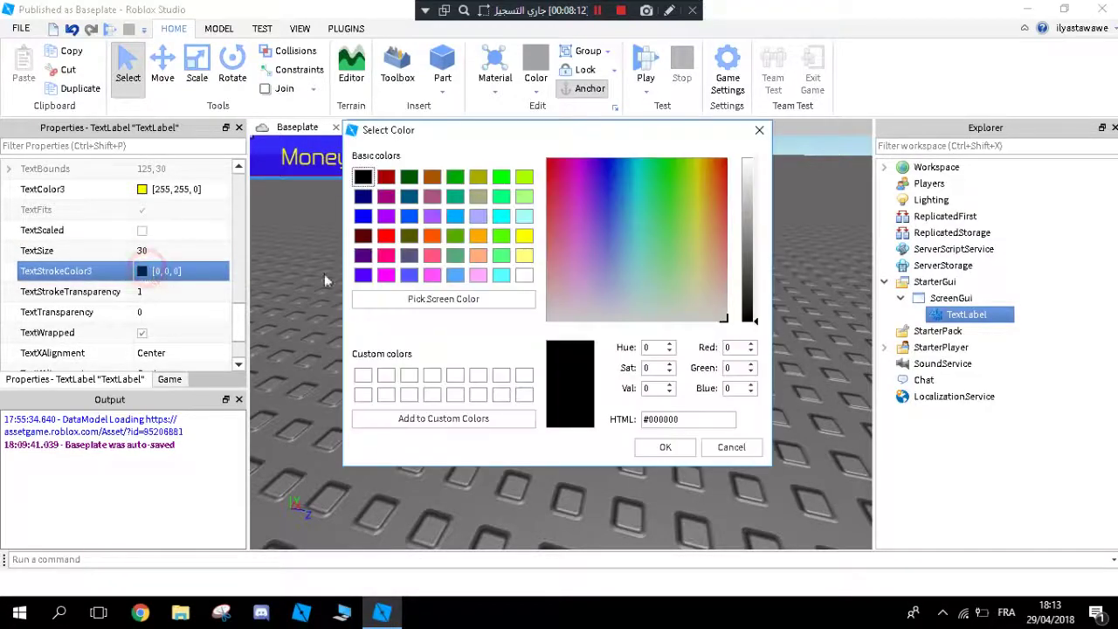
{"action": "left_click", "coordinate": [386, 177]}
{"action": "left_click", "coordinate": [522, 236]}
{"action": "left_click", "coordinate": [455, 236]}
{"action": "left_click", "coordinate": [386, 236]}
{"action": "left_click", "coordinate": [642, 449]}
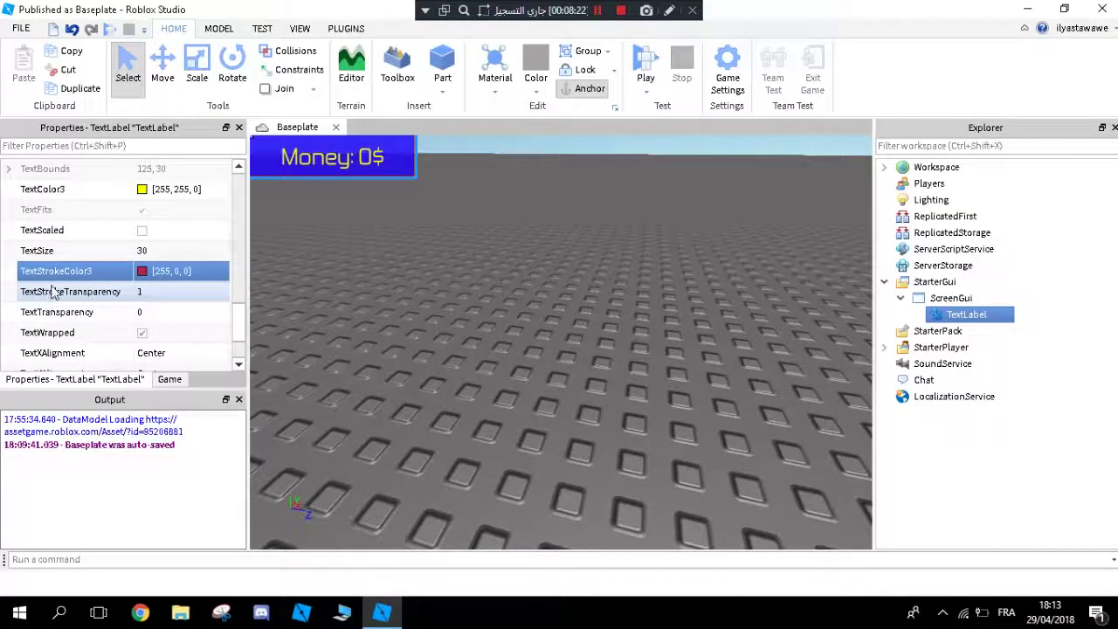
{"action": "left_click", "coordinate": [148, 297]}
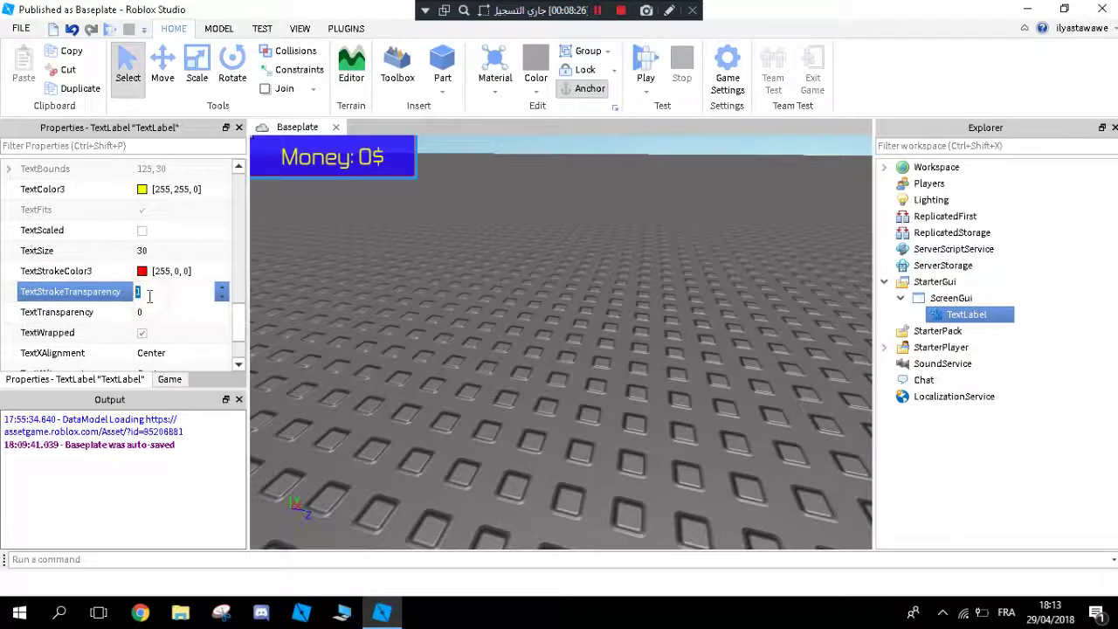
{"action": "key", "text": "Return"}
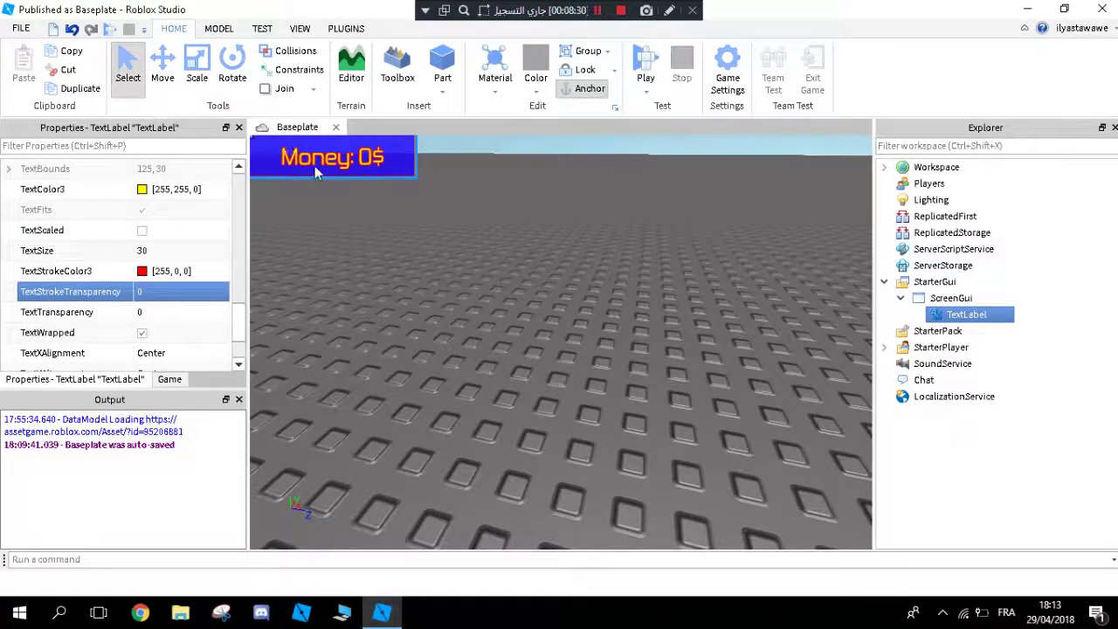
Step: Change the TextLabel's TextStrokeColor3 to dark grey [90,90,90] after trying light purple and black
{"action": "left_click", "coordinate": [144, 271]}
{"action": "left_click", "coordinate": [143, 271]}
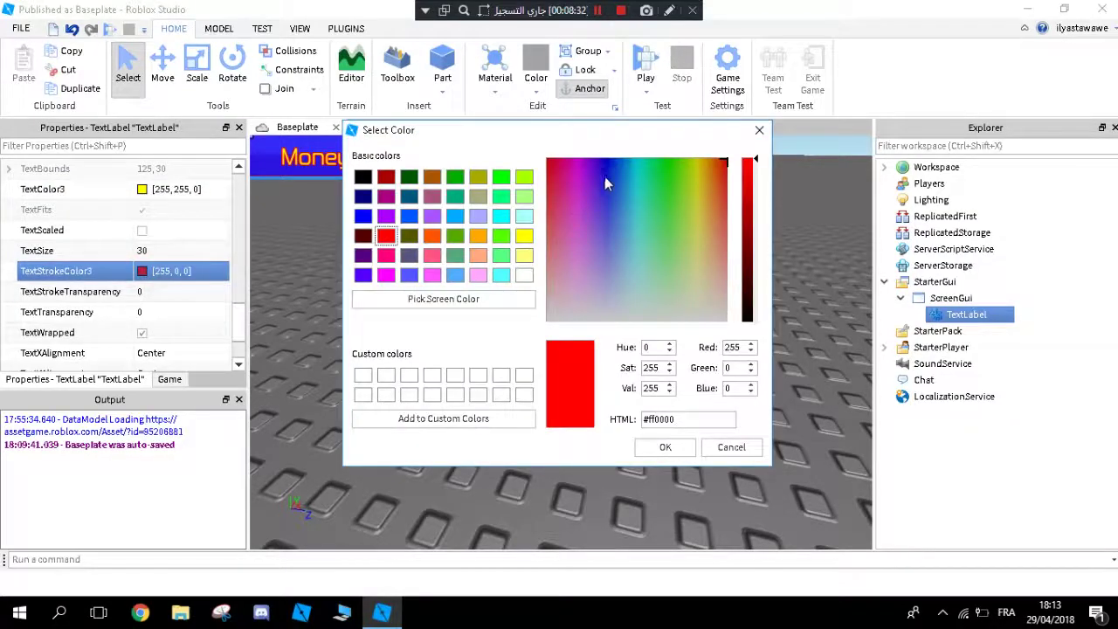
{"action": "left_click_drag", "start_coordinate": [596, 195], "coordinate": [591, 261]}
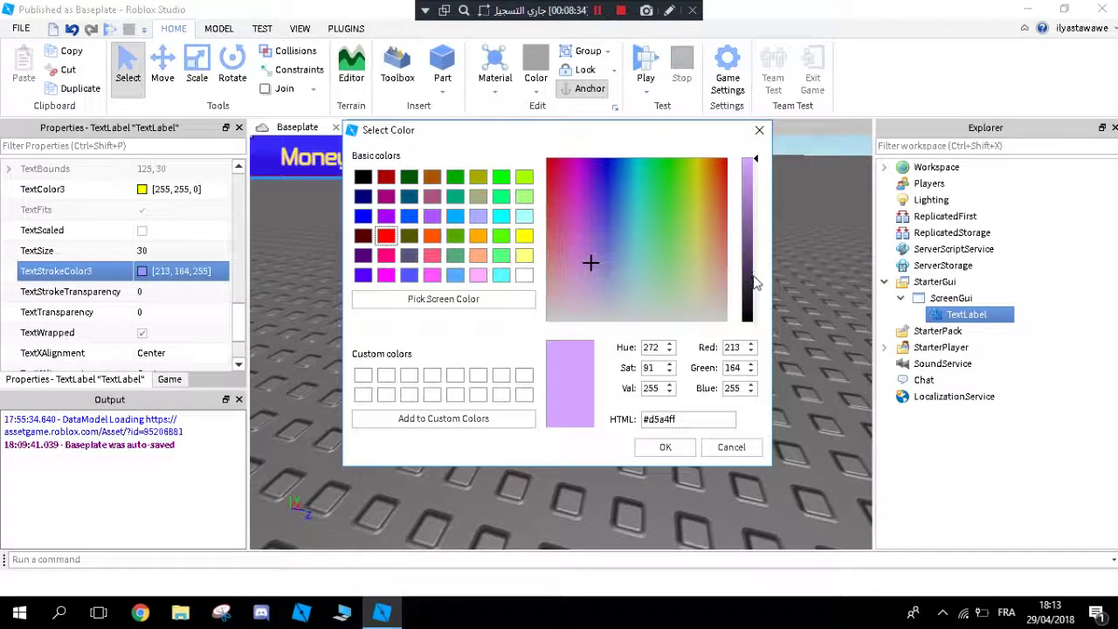
{"action": "left_click_drag", "start_coordinate": [749, 283], "coordinate": [755, 352]}
{"action": "left_click_drag", "start_coordinate": [559, 131], "coordinate": [755, 128]}
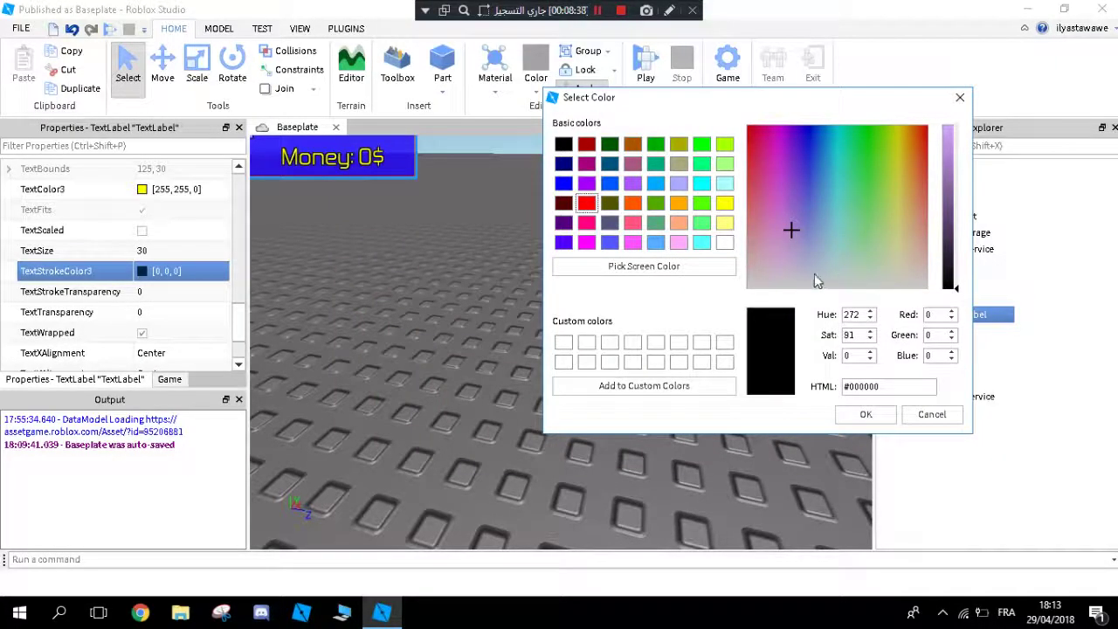
{"action": "left_click_drag", "start_coordinate": [948, 263], "coordinate": [954, 231]}
{"action": "left_click_drag", "start_coordinate": [791, 251], "coordinate": [748, 290]}
{"action": "mouse_move", "coordinate": [950, 209]}
{"action": "left_mouse_down"}
{"action": "mouse_move", "coordinate": [952, 194]}
{"action": "mouse_move", "coordinate": [955, 242]}
{"action": "mouse_move", "coordinate": [951, 208]}
{"action": "mouse_move", "coordinate": [955, 230]}
{"action": "left_mouse_up"}
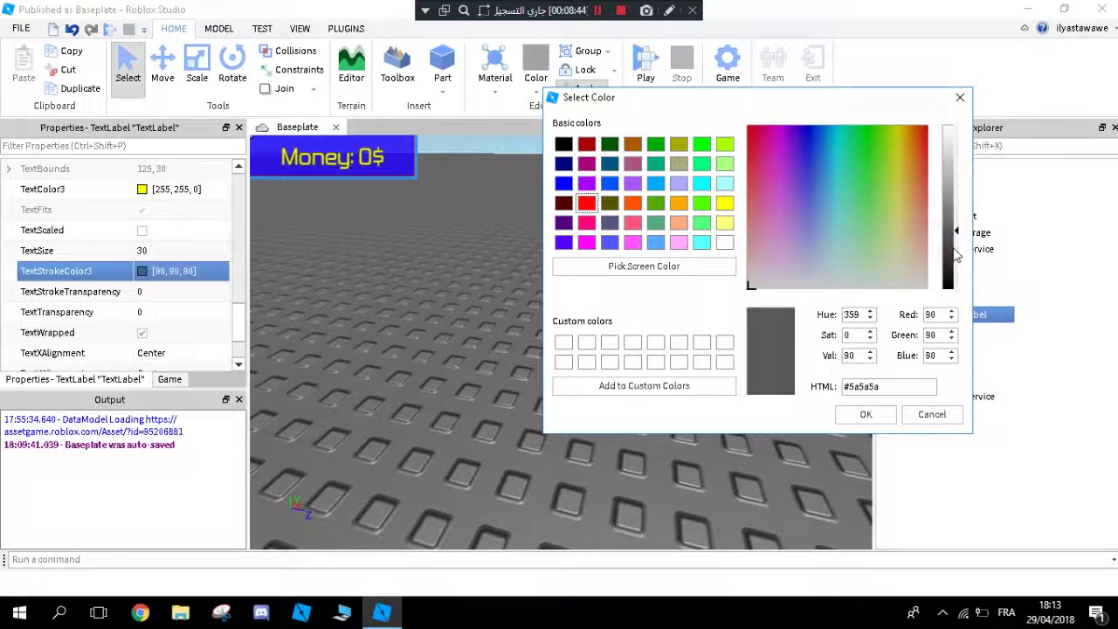
{"action": "left_click", "coordinate": [864, 415]}
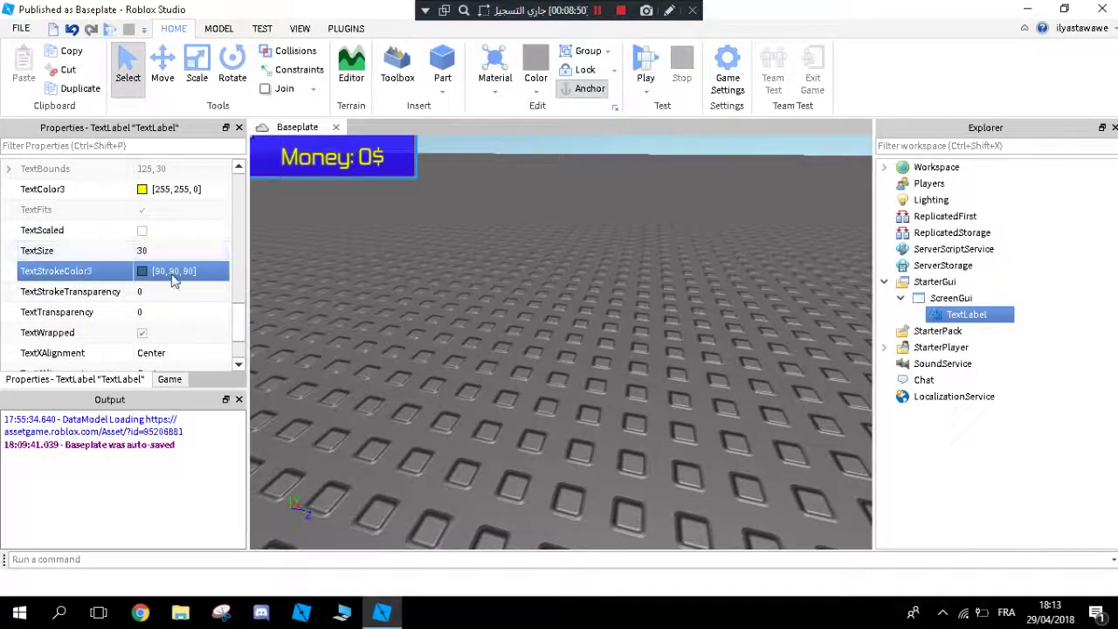
Step: Toggle the TextLabel's TextWrapped property and set its TextSize to 50
{"action": "scroll", "coordinate": [170, 280], "scroll_direction": "down", "scroll_amount": 1}
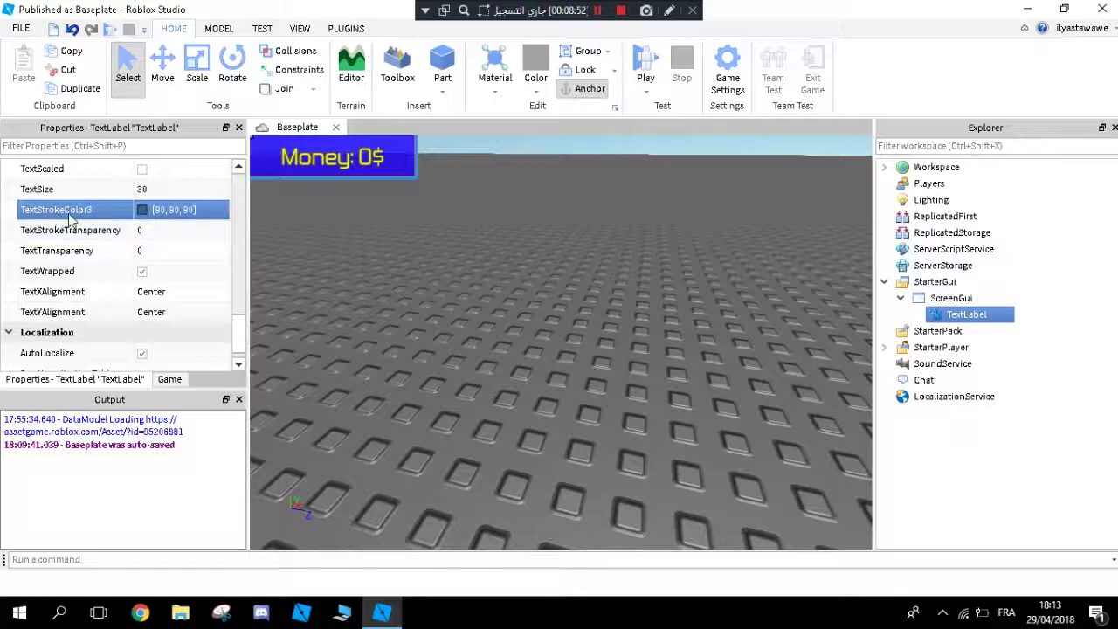
{"action": "scroll", "coordinate": [146, 256], "scroll_direction": "up", "scroll_amount": 1}
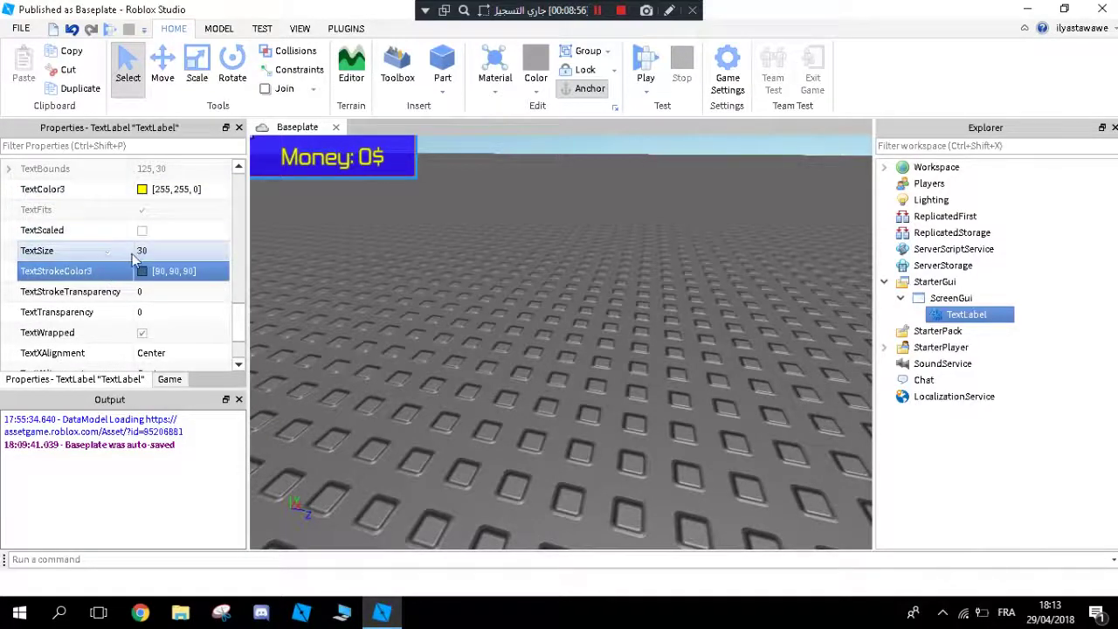
{"action": "scroll", "coordinate": [87, 256], "scroll_direction": "down", "scroll_amount": 1}
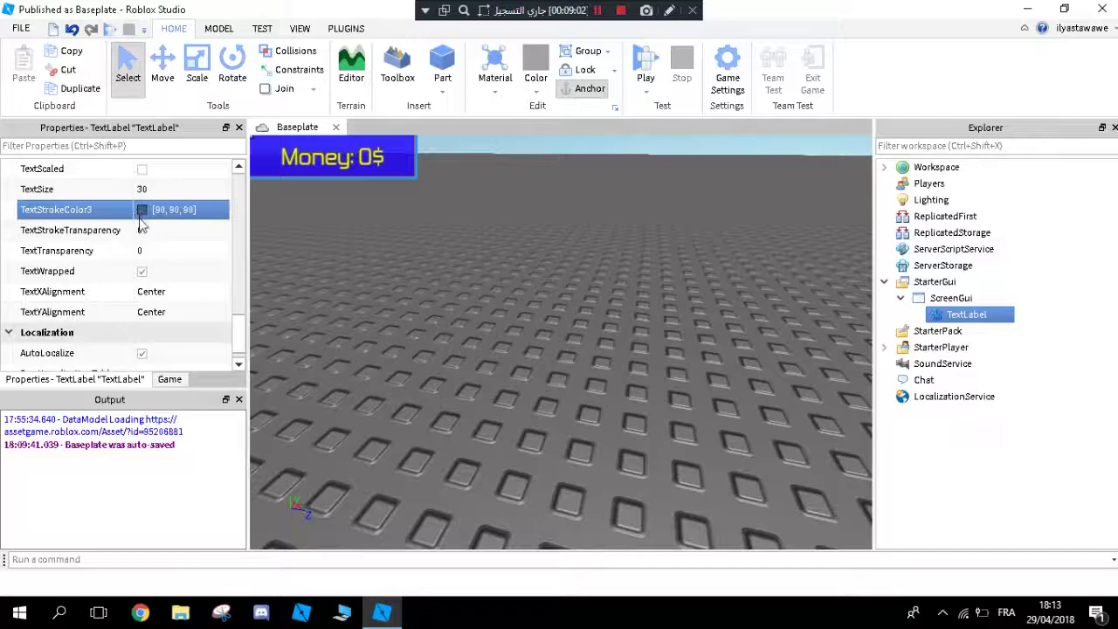
{"action": "left_click", "coordinate": [140, 277]}
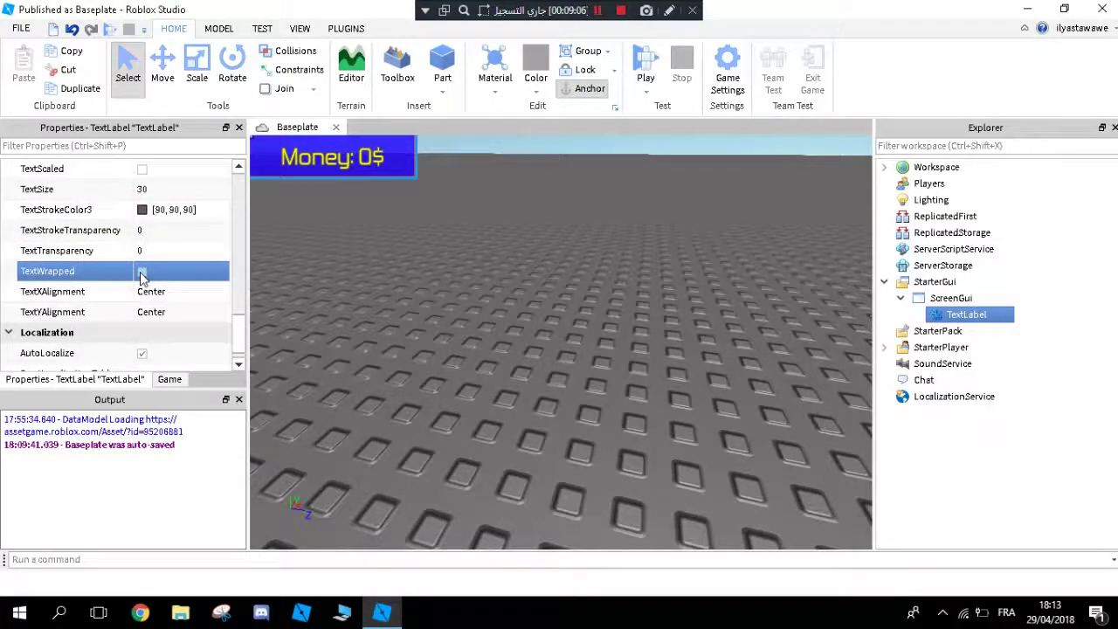
{"action": "scroll", "coordinate": [169, 290], "scroll_direction": "up", "scroll_amount": 2}
{"action": "left_click", "coordinate": [158, 312]}
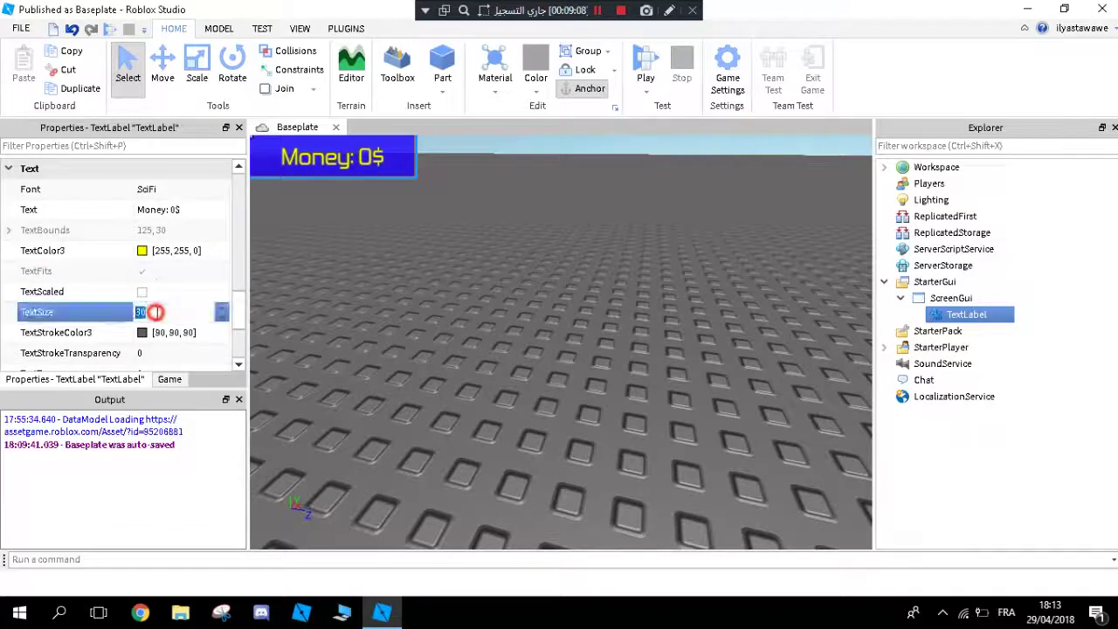
{"action": "type", "text": "50"}
{"action": "key", "text": "Return"}
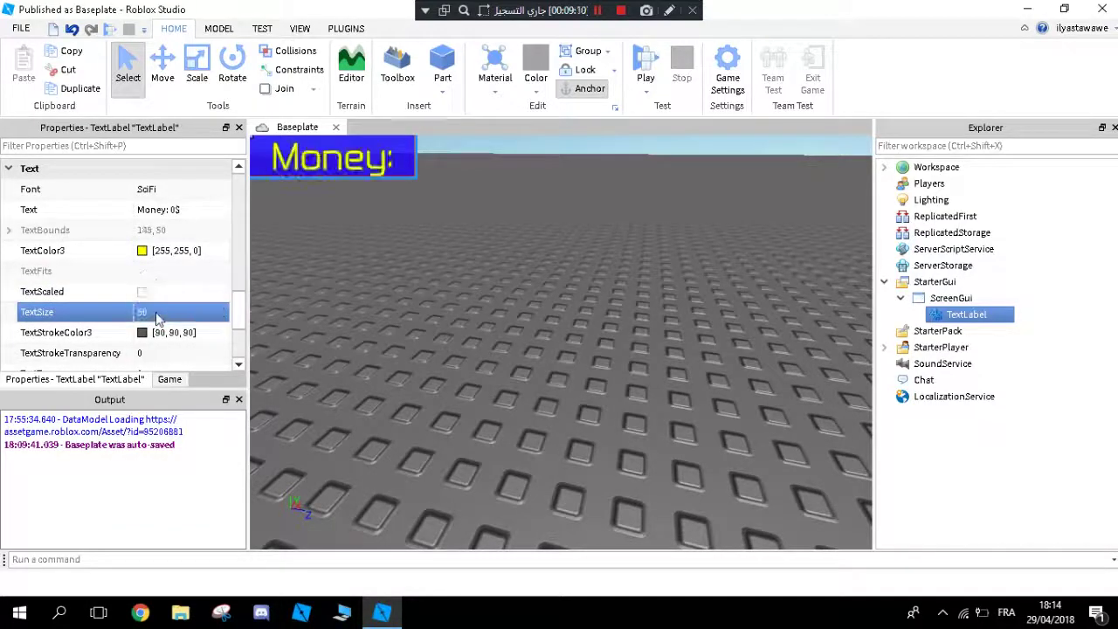
Step: Disable TextWrapped on the TextLabel and extend its text to "Money: 0$ gggg"
{"action": "scroll", "coordinate": [207, 218], "scroll_direction": "down", "scroll_amount": 3}
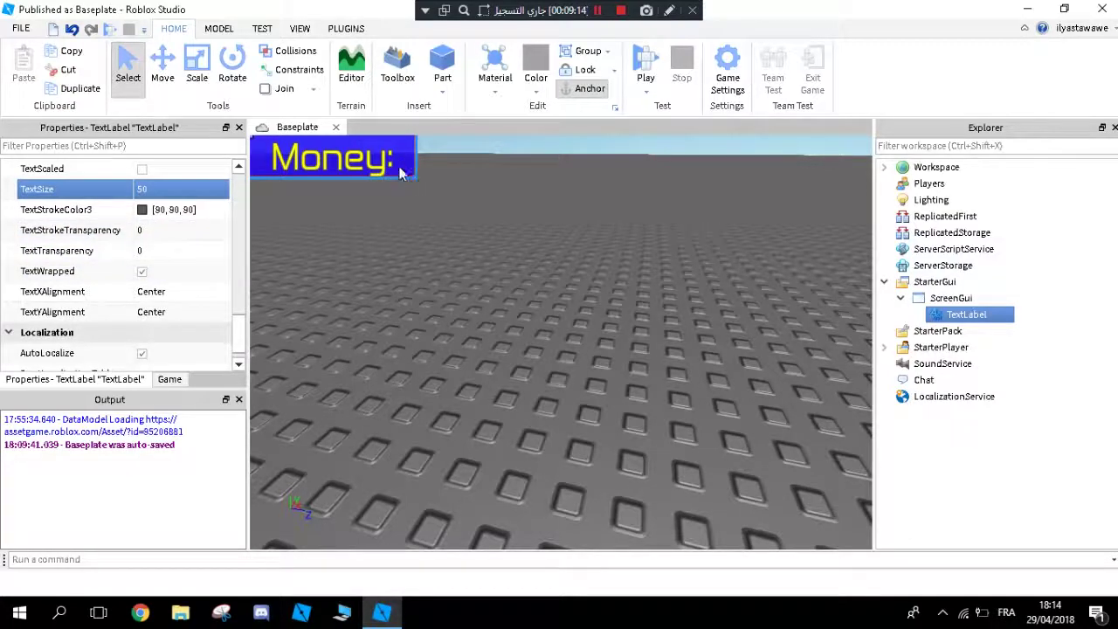
{"action": "left_click", "coordinate": [142, 273]}
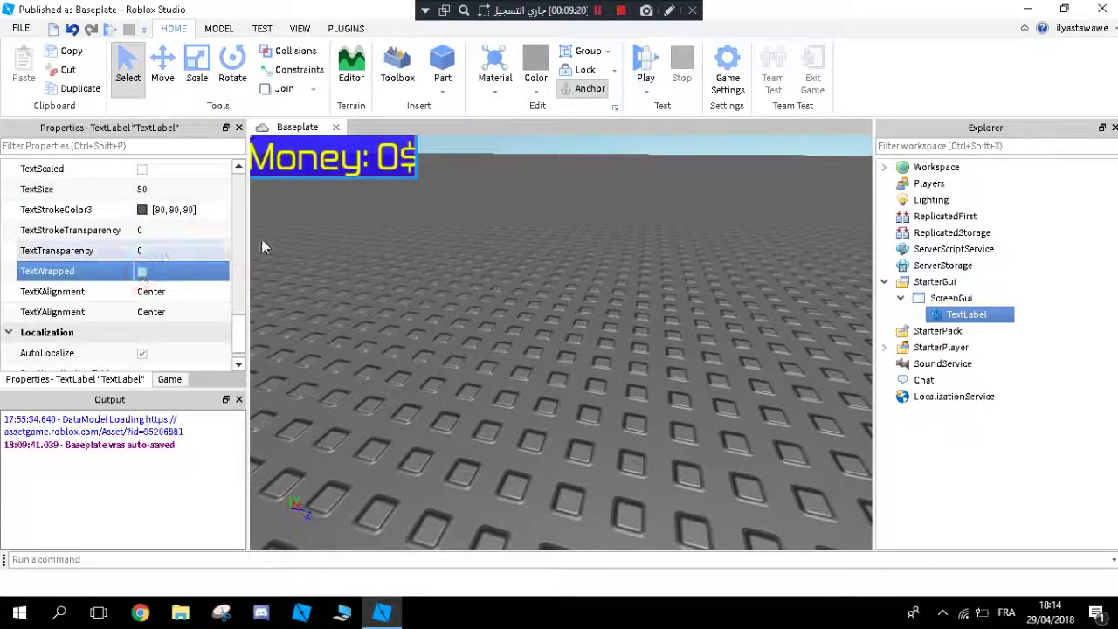
{"action": "scroll", "coordinate": [175, 227], "scroll_direction": "up", "scroll_amount": 3}
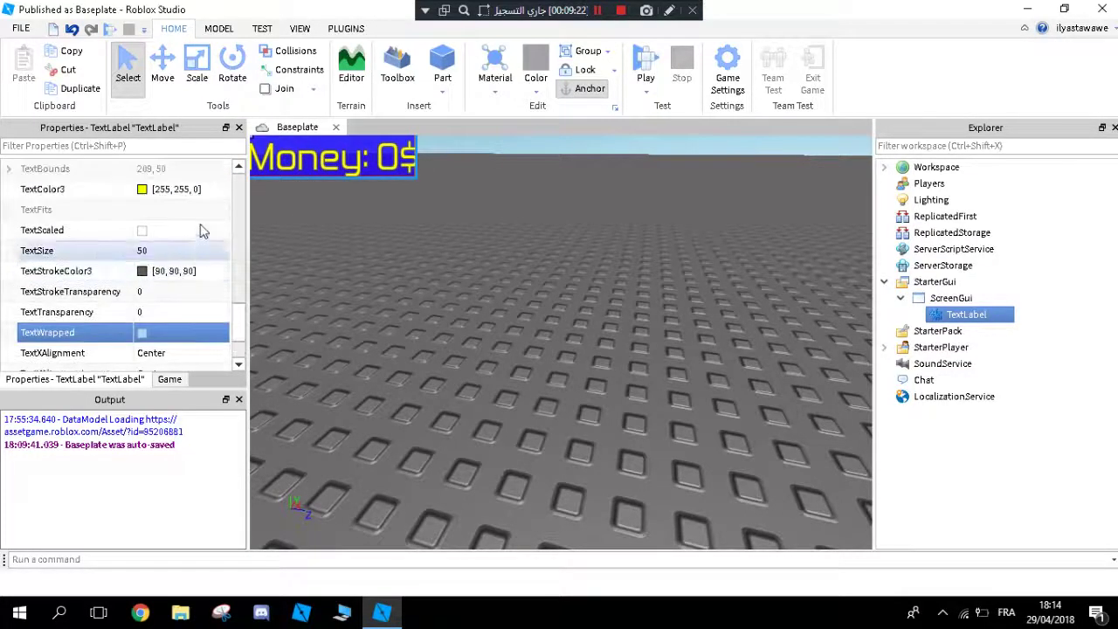
{"action": "left_click", "coordinate": [175, 210]}
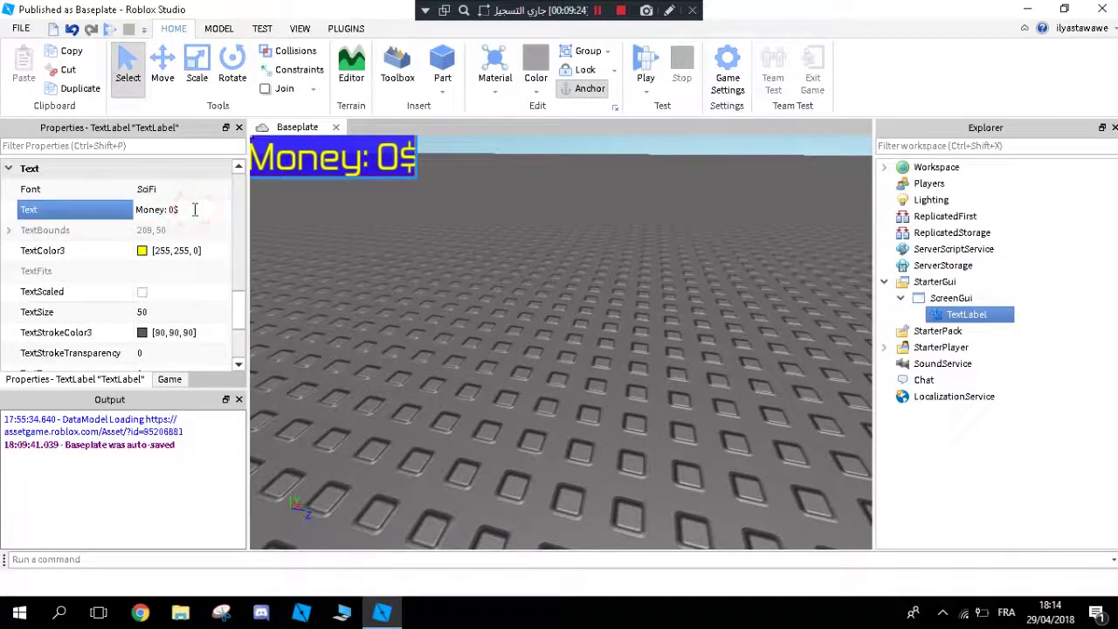
{"action": "type", "text": "gggg"}
{"action": "key", "text": "Return"}
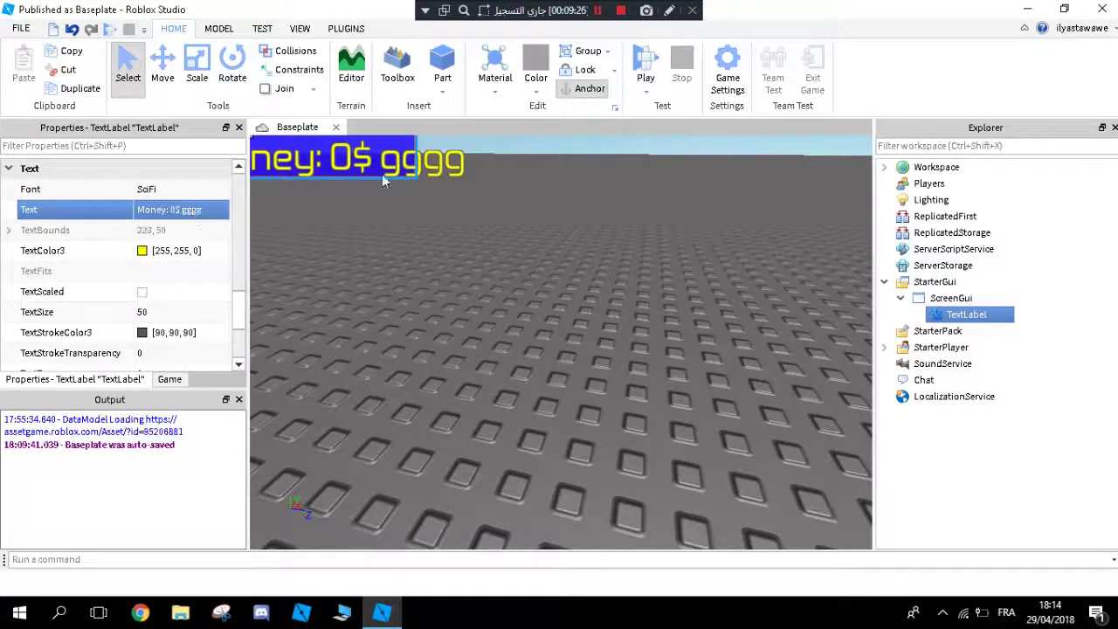
Step: Switch TextWrapped on and off to compare the longer text, leaving the property enabled
{"action": "scroll", "coordinate": [150, 260], "scroll_direction": "down", "scroll_amount": 3}
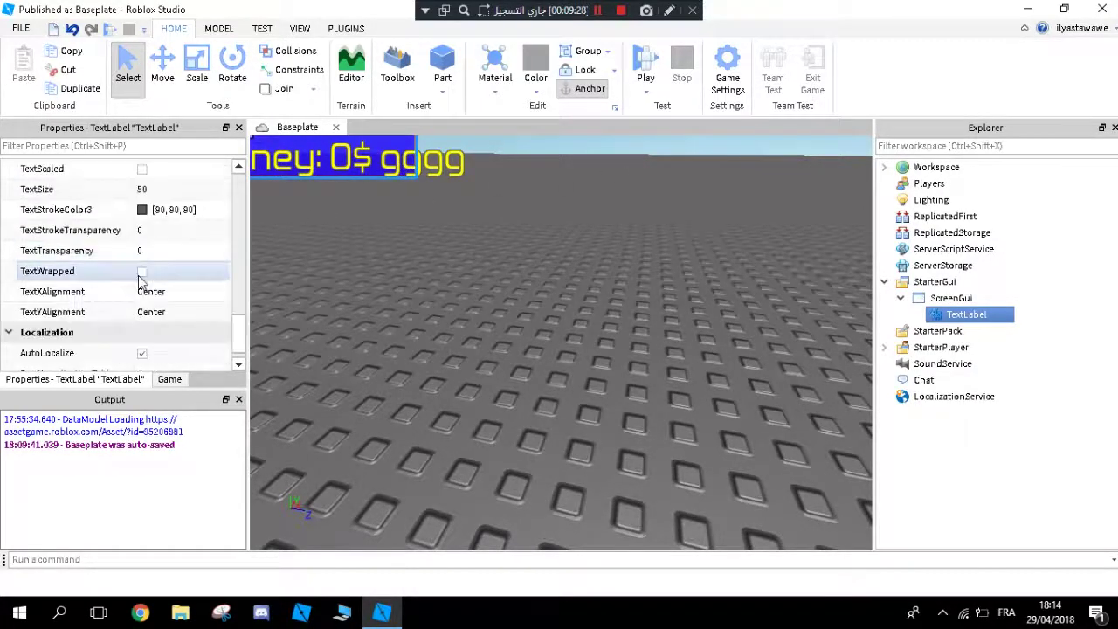
{"action": "left_click", "coordinate": [142, 272]}
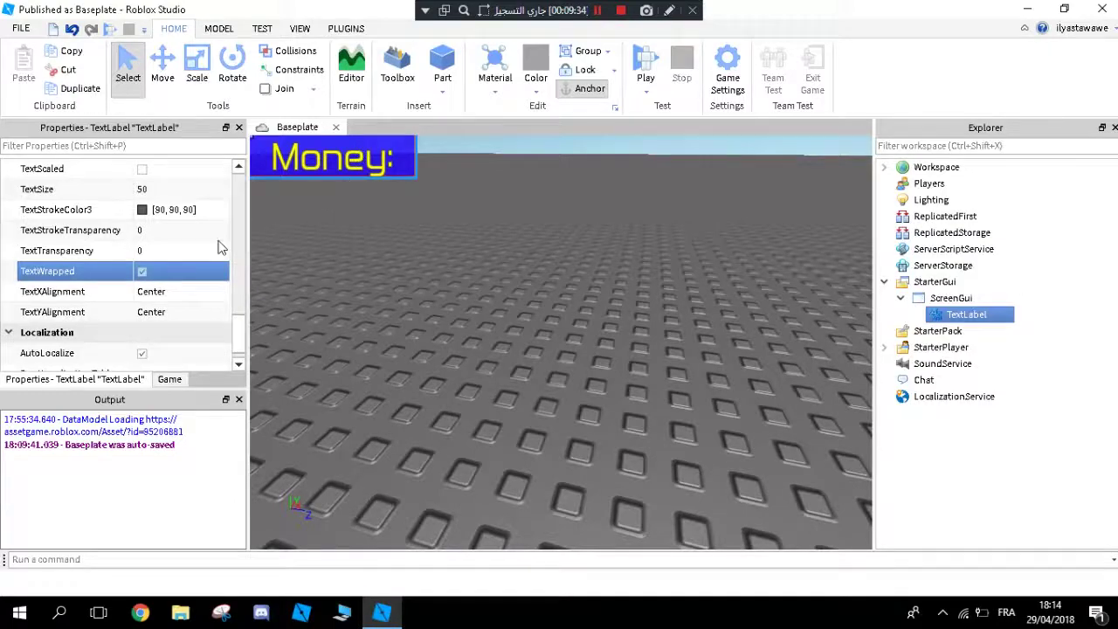
{"action": "left_click", "coordinate": [144, 274]}
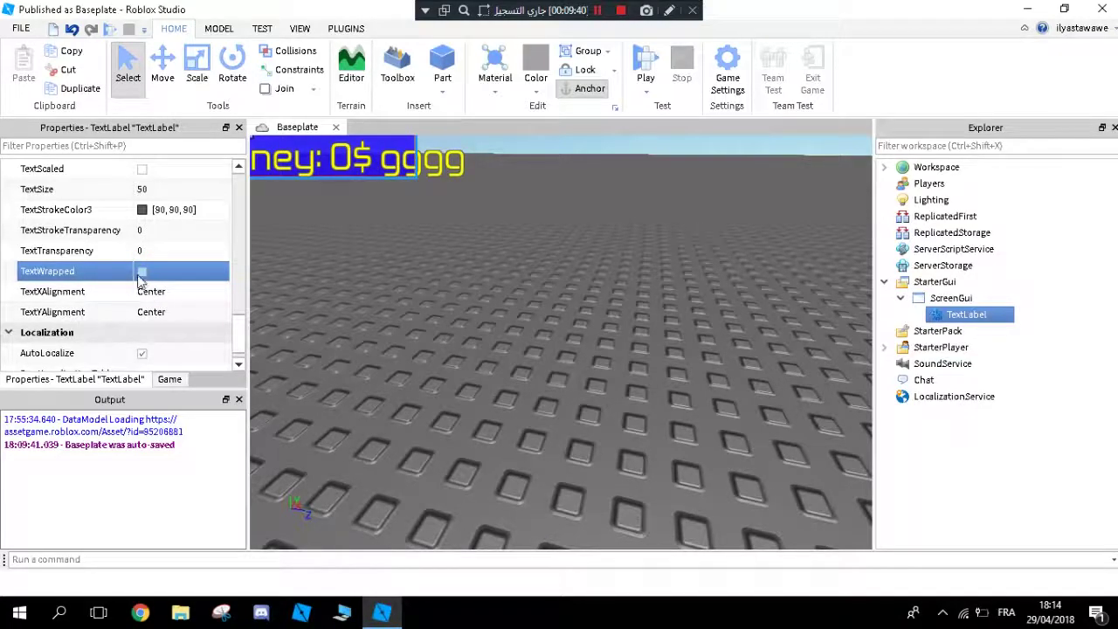
{"action": "left_click", "coordinate": [143, 272]}
Step: Enable TextScaled on the TextLabel, keeping TextSize at 50
{"action": "scroll", "coordinate": [153, 293], "scroll_direction": "up", "scroll_amount": 1}
{"action": "left_click", "coordinate": [161, 250]}
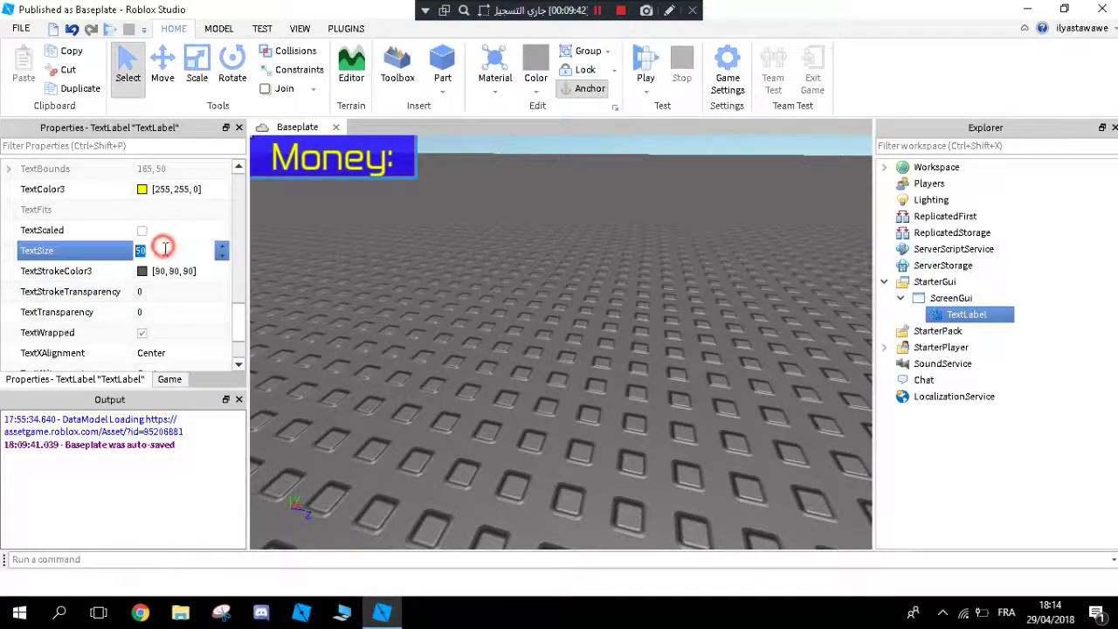
{"action": "left_click", "coordinate": [168, 252]}
{"action": "left_click", "coordinate": [142, 229]}
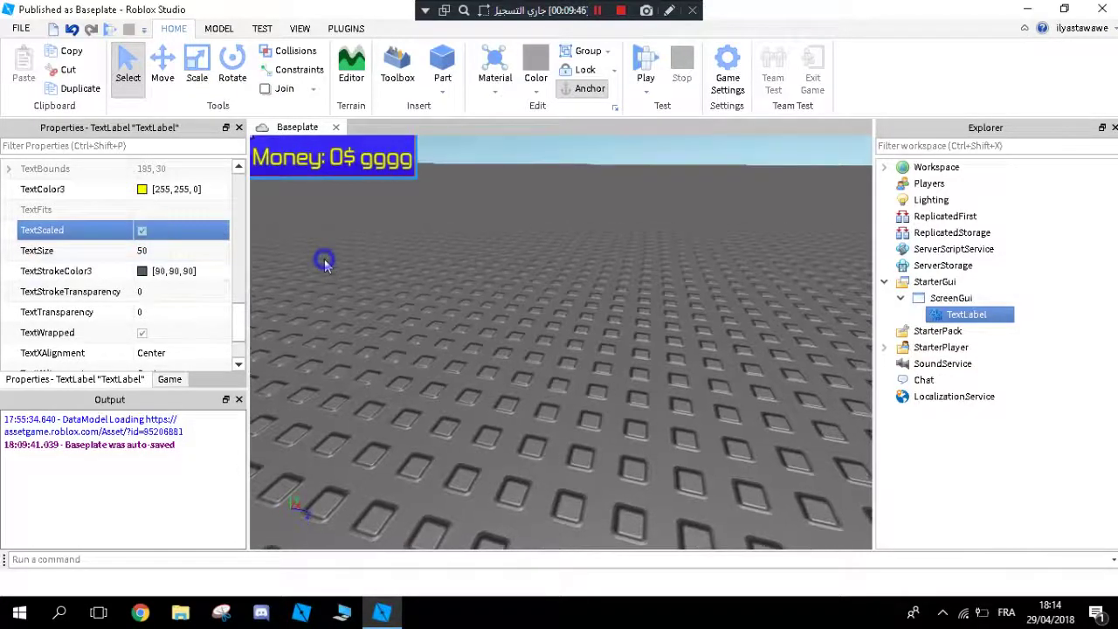
Step: Shorten the TextLabel's text back to "Money: 0$" and deselect the label
{"action": "scroll", "coordinate": [175, 262], "scroll_direction": "up", "scroll_amount": 2}
{"action": "left_click", "coordinate": [189, 272]}
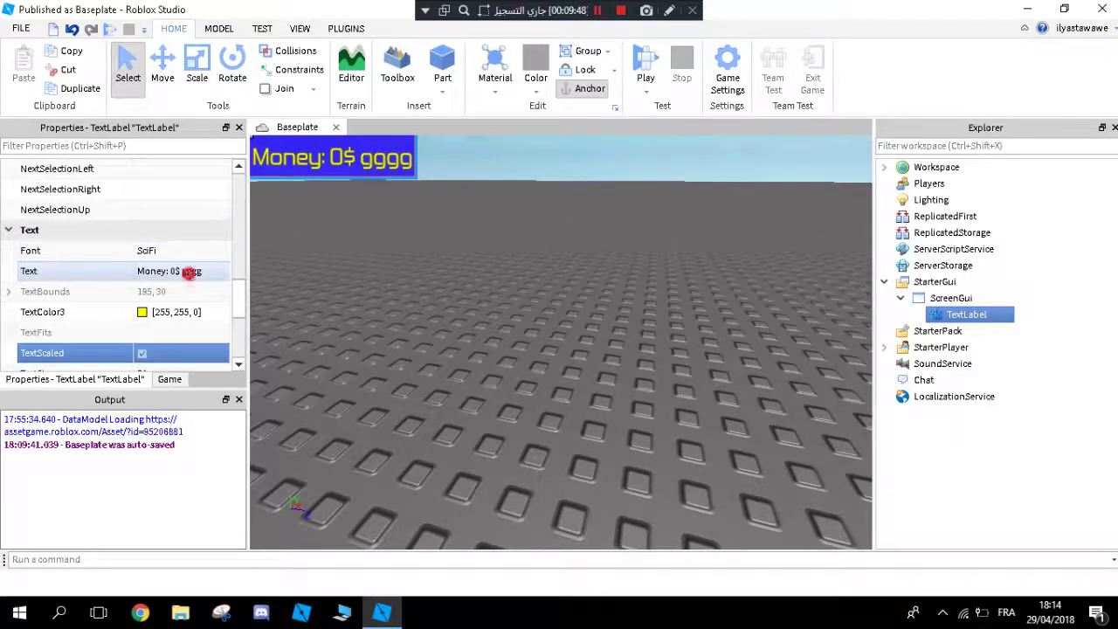
{"action": "left_click", "coordinate": [197, 271]}
{"action": "key", "text": "BackSpace"}
{"action": "key", "text": "BackSpace"}
{"action": "key", "text": "BackSpace"}
{"action": "key", "text": "BackSpace"}
{"action": "key", "text": "BackSpace"}
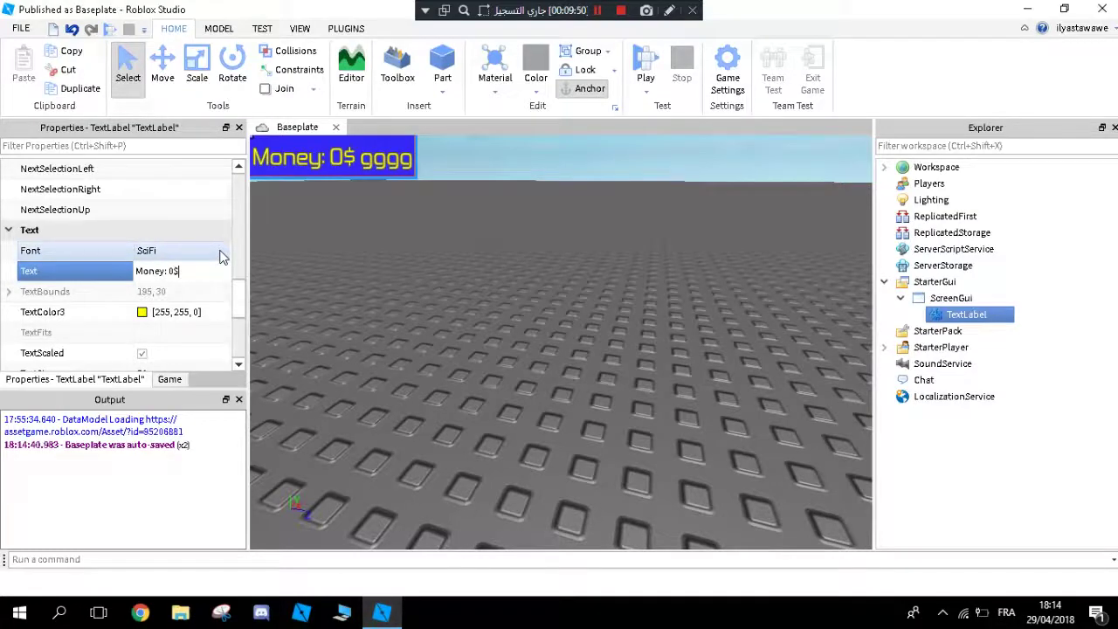
{"action": "key", "text": "Return"}
{"action": "left_click", "coordinate": [352, 273]}
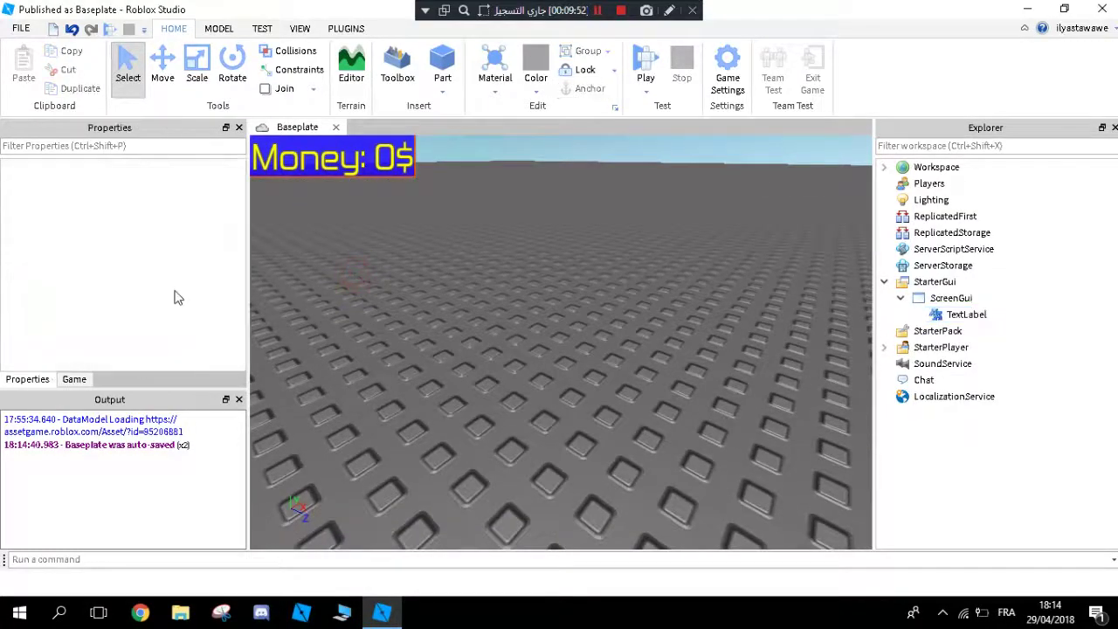
Step: Select the TextLabel and compare Left and Right for its TextXAlignment, ending on Left
{"action": "left_click", "coordinate": [967, 314]}
{"action": "scroll", "coordinate": [175, 324], "scroll_direction": "down", "scroll_amount": 5}
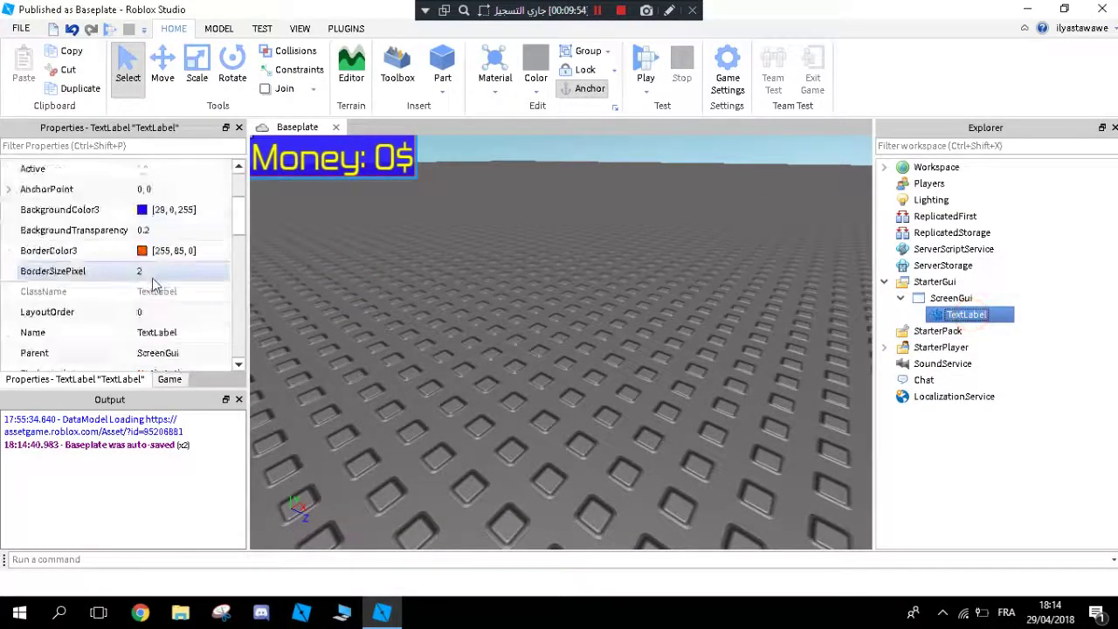
{"action": "scroll", "coordinate": [176, 297], "scroll_direction": "down", "scroll_amount": 5}
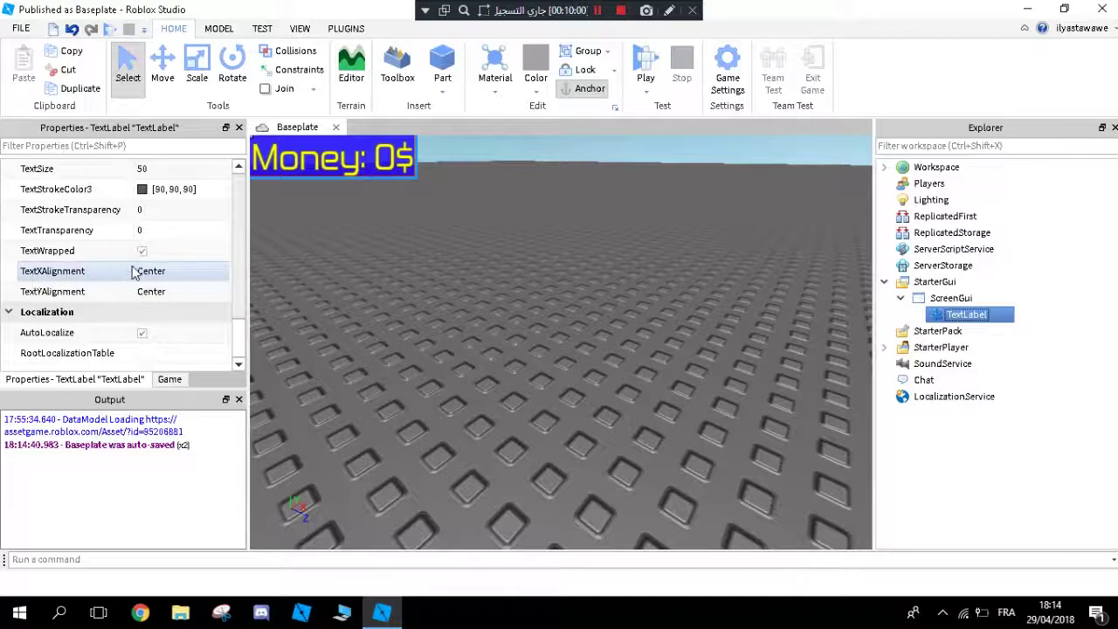
{"action": "left_click", "coordinate": [164, 273]}
{"action": "left_click", "coordinate": [165, 275]}
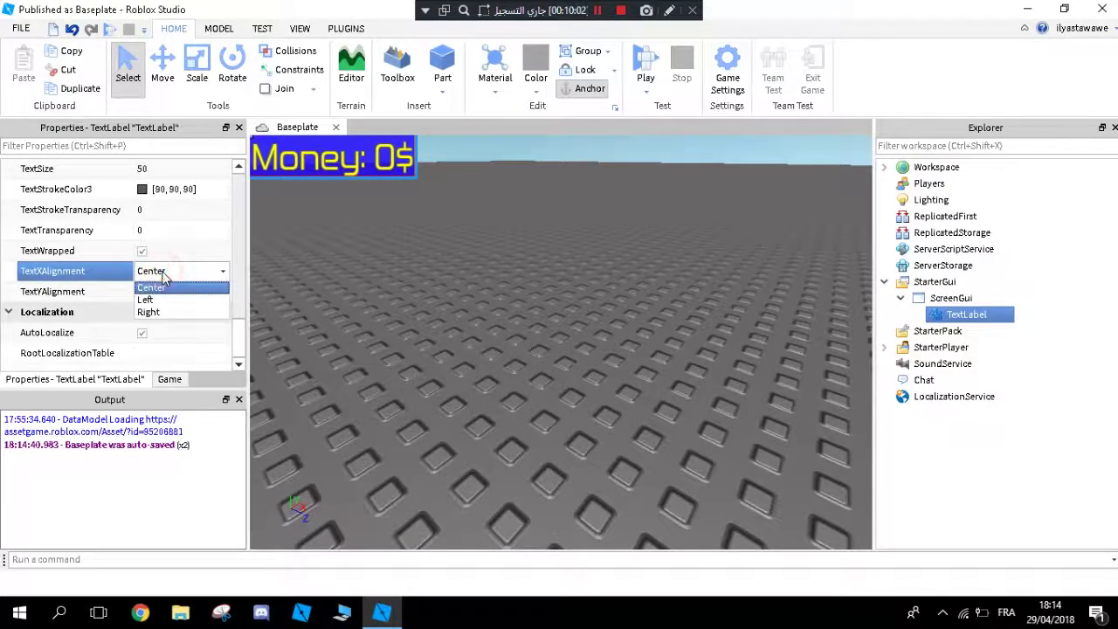
{"action": "left_click", "coordinate": [157, 300]}
{"action": "left_click", "coordinate": [164, 271]}
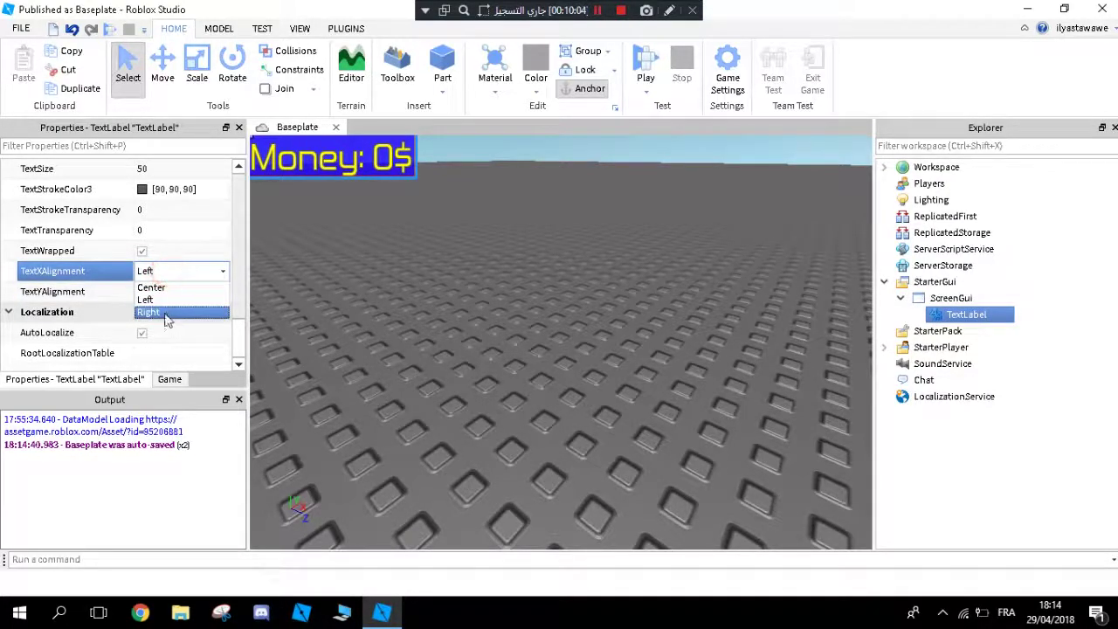
{"action": "left_click", "coordinate": [166, 314]}
{"action": "left_click", "coordinate": [181, 271]}
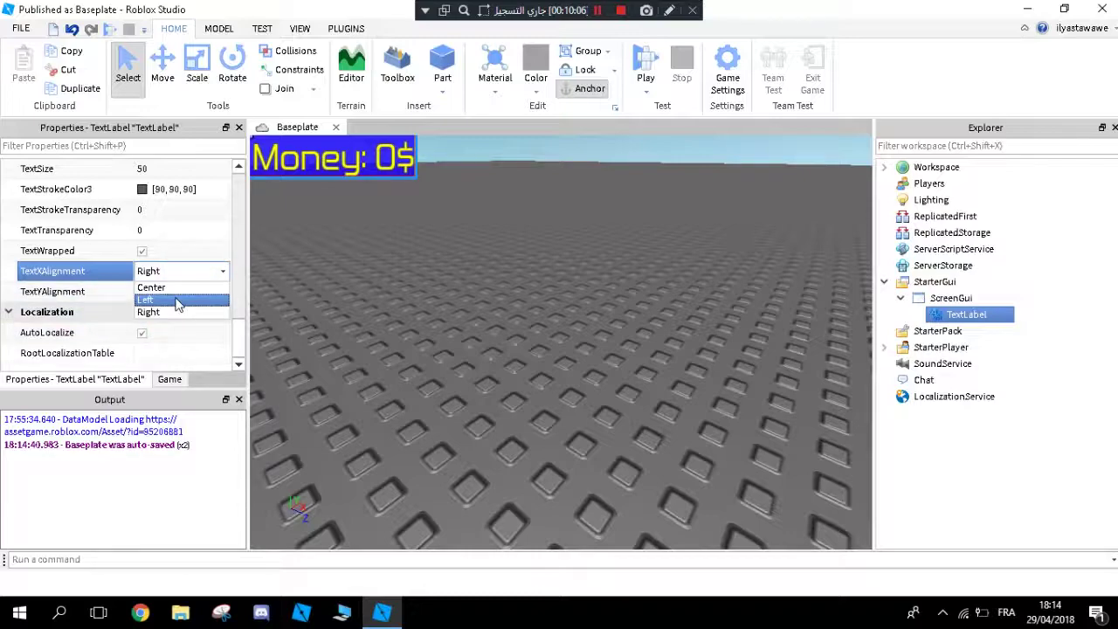
{"action": "left_click", "coordinate": [178, 301]}
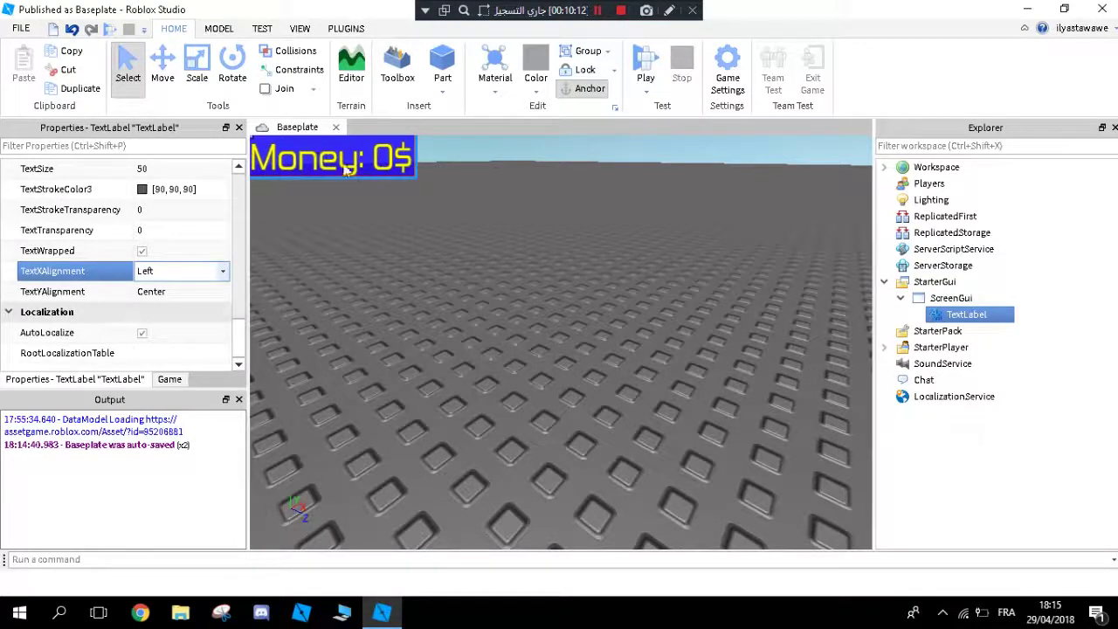
Step: Try Right for the TextXAlignment once more, set it back to Center, and select the TextYAlignment property
{"action": "left_click", "coordinate": [213, 271]}
{"action": "left_click", "coordinate": [204, 311]}
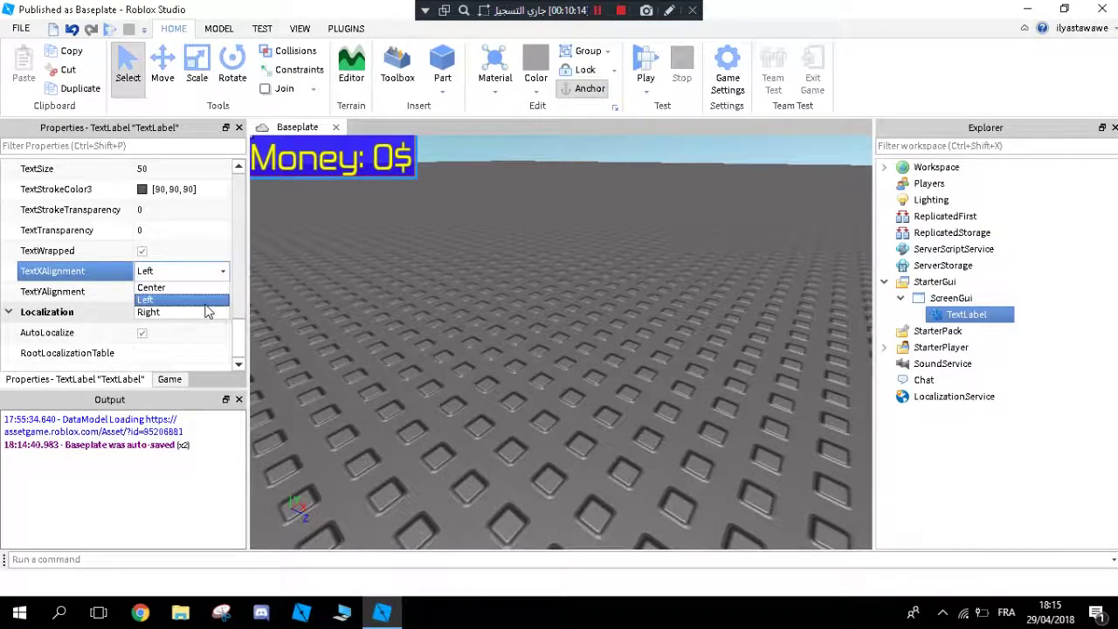
{"action": "left_click", "coordinate": [150, 272]}
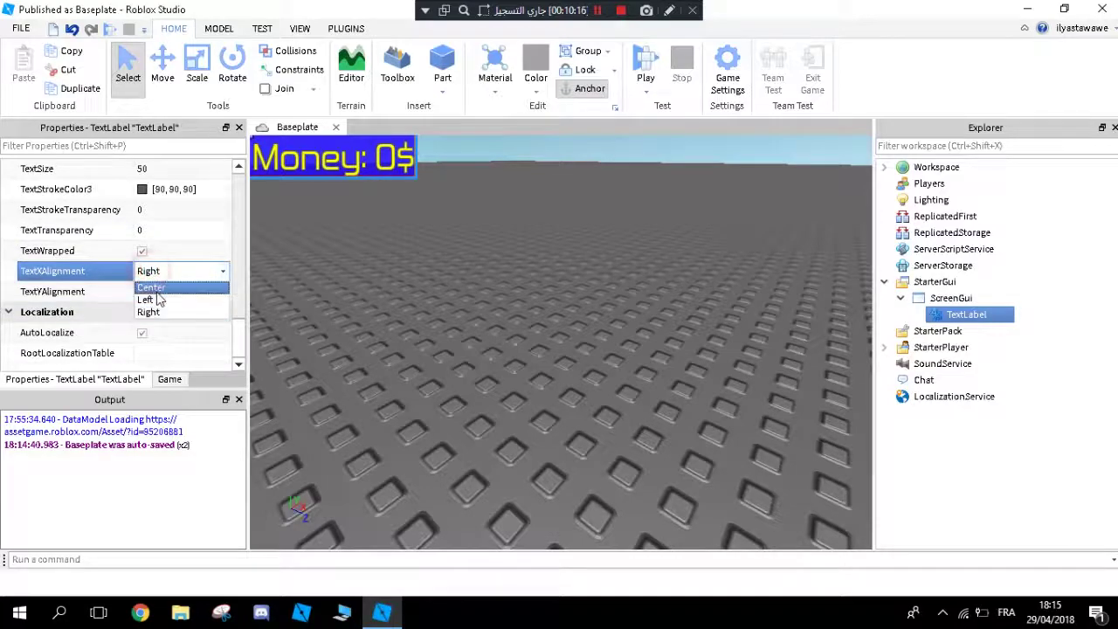
{"action": "left_click", "coordinate": [158, 290]}
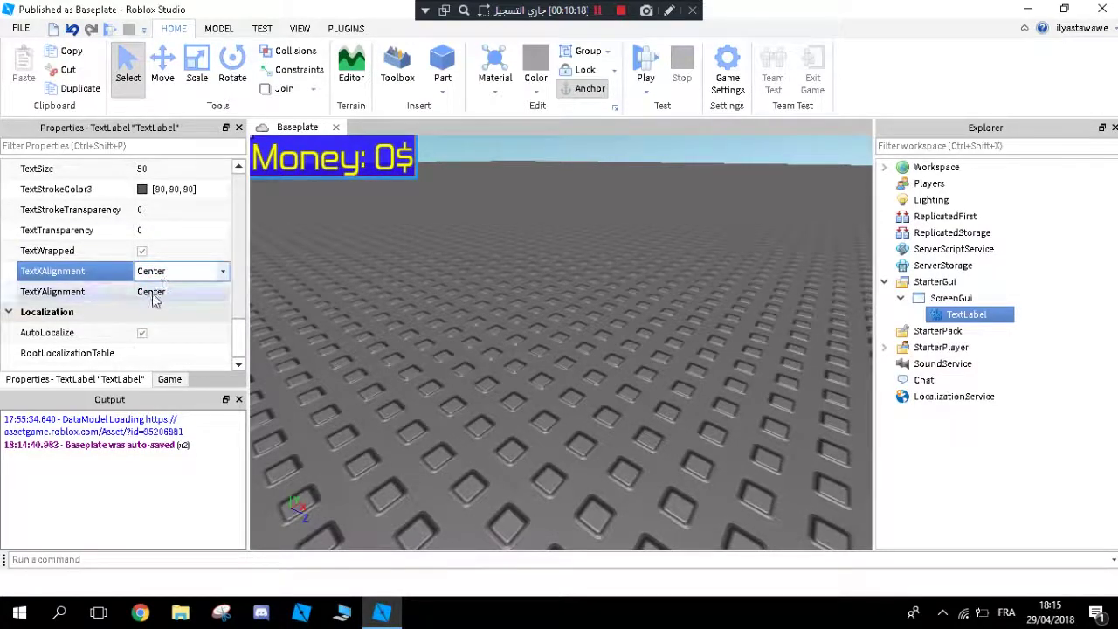
{"action": "left_click", "coordinate": [154, 296]}
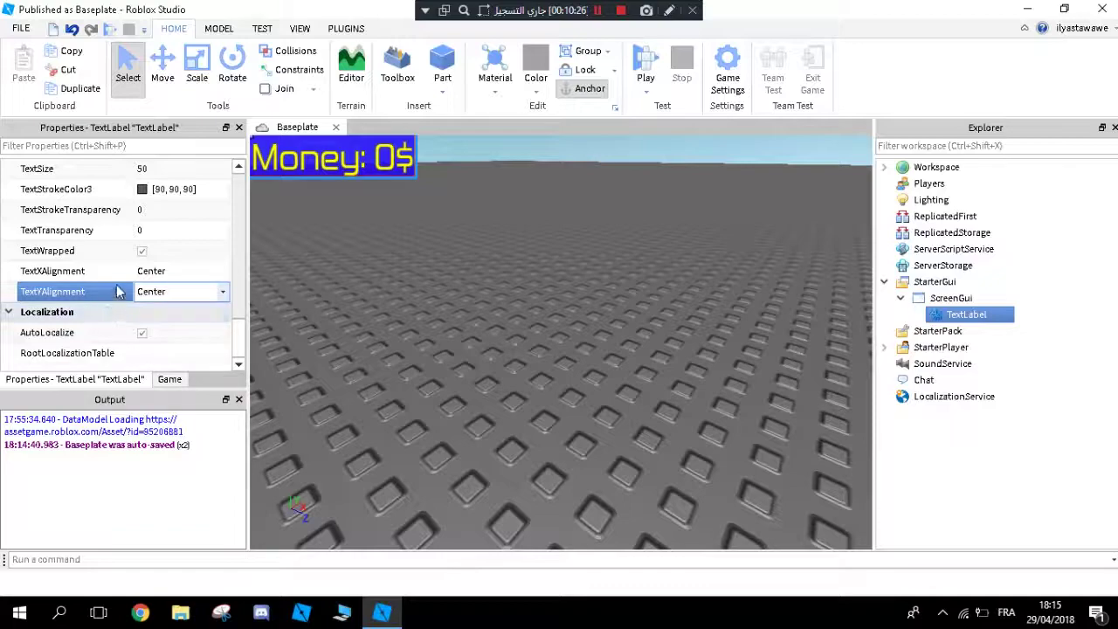
{"action": "scroll", "coordinate": [137, 291], "scroll_direction": "up", "scroll_amount": 15}
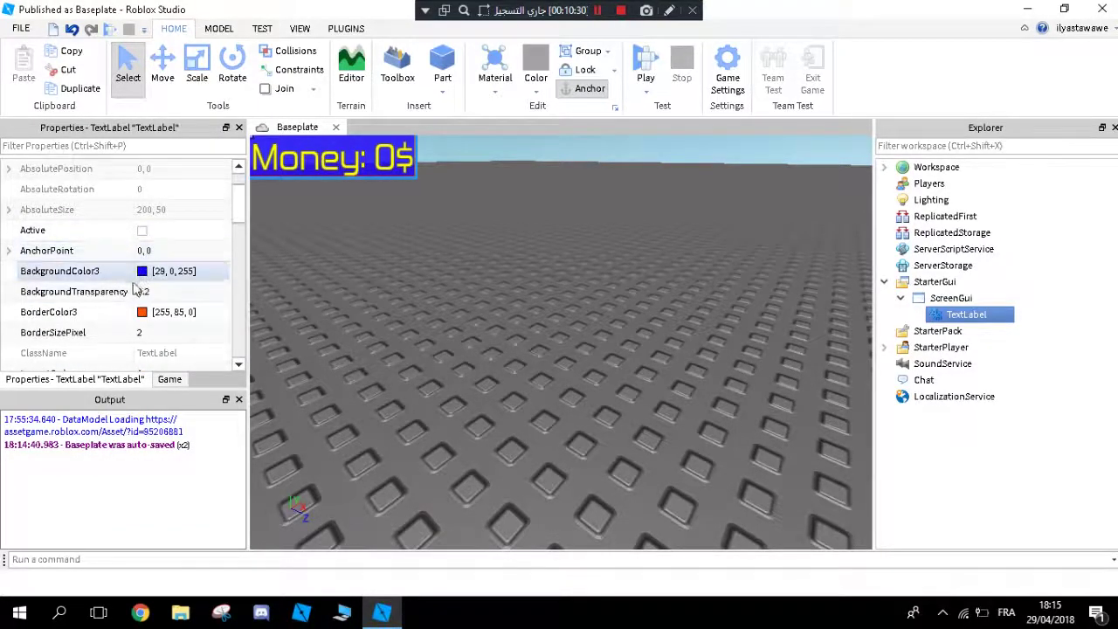
{"action": "scroll", "coordinate": [134, 297], "scroll_direction": "down", "scroll_amount": 1}
{"action": "scroll", "coordinate": [133, 302], "scroll_direction": "down", "scroll_amount": 2}
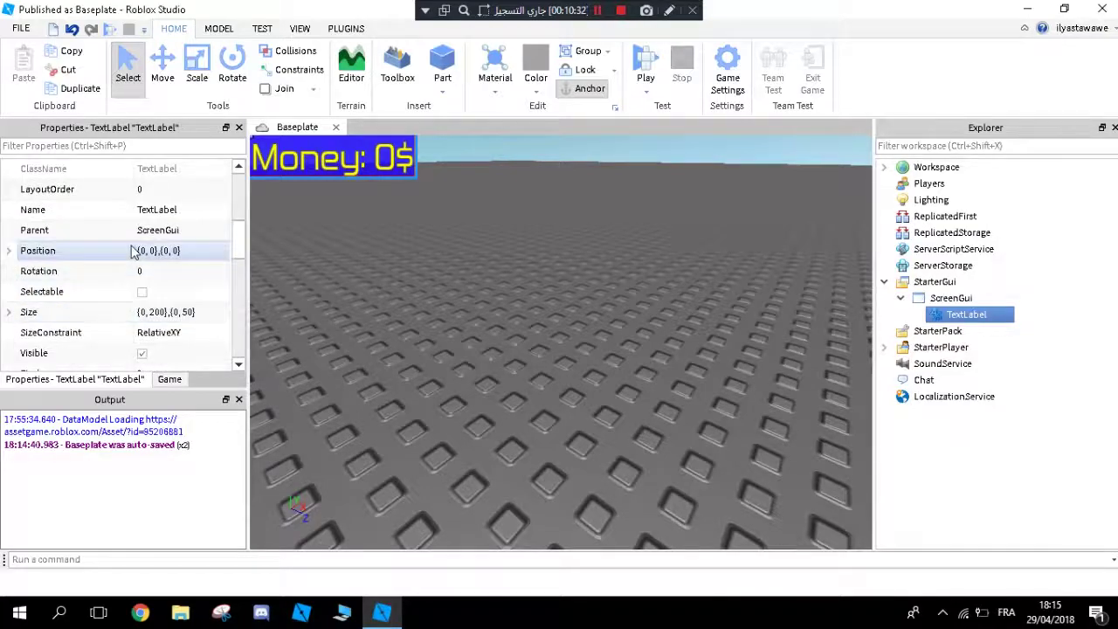
{"action": "right_click_drag", "start_coordinate": [331, 274], "coordinate": [272, 158]}
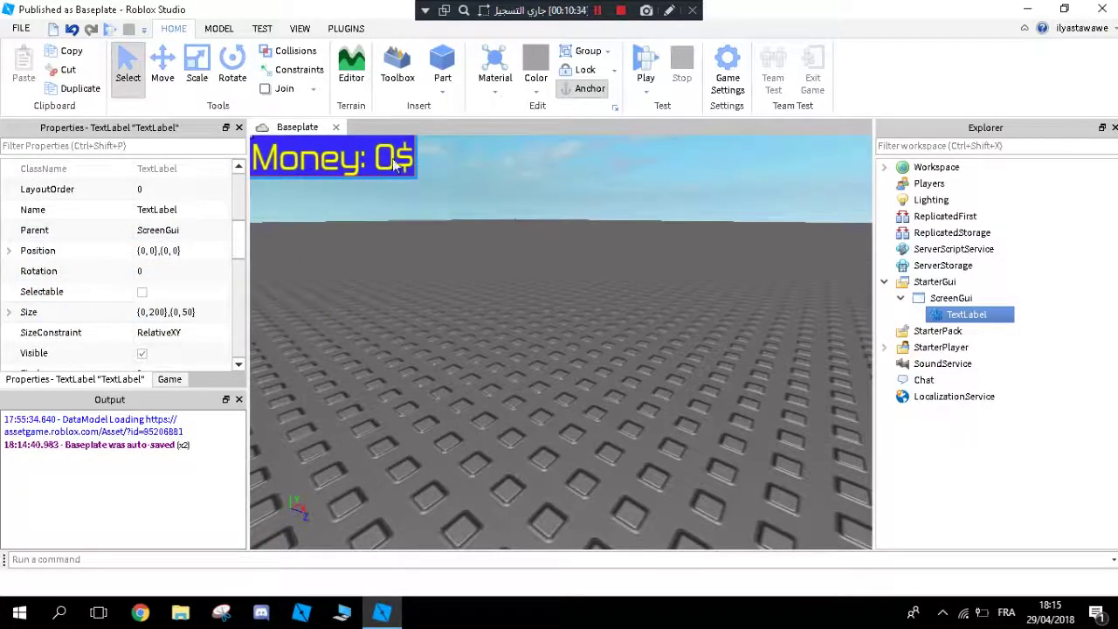
{"action": "left_click", "coordinate": [411, 218]}
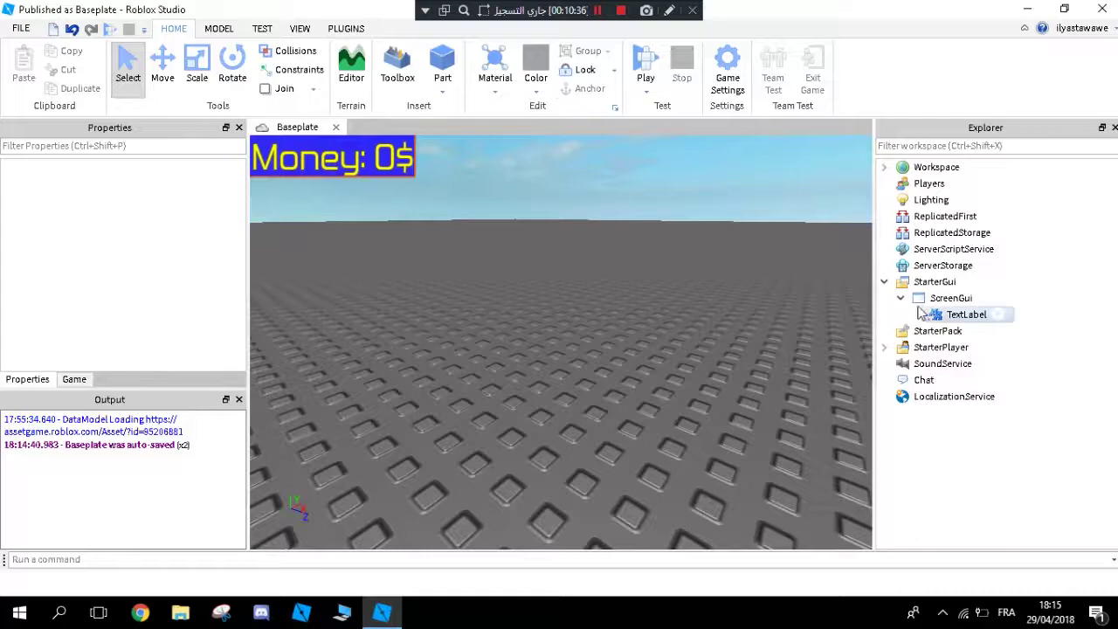
Step: Reselect the TextLabel and expand its Position property down to the Scale and Offset of both X and Y
{"action": "left_click", "coordinate": [966, 315]}
{"action": "scroll", "coordinate": [158, 297], "scroll_direction": "down", "scroll_amount": 1}
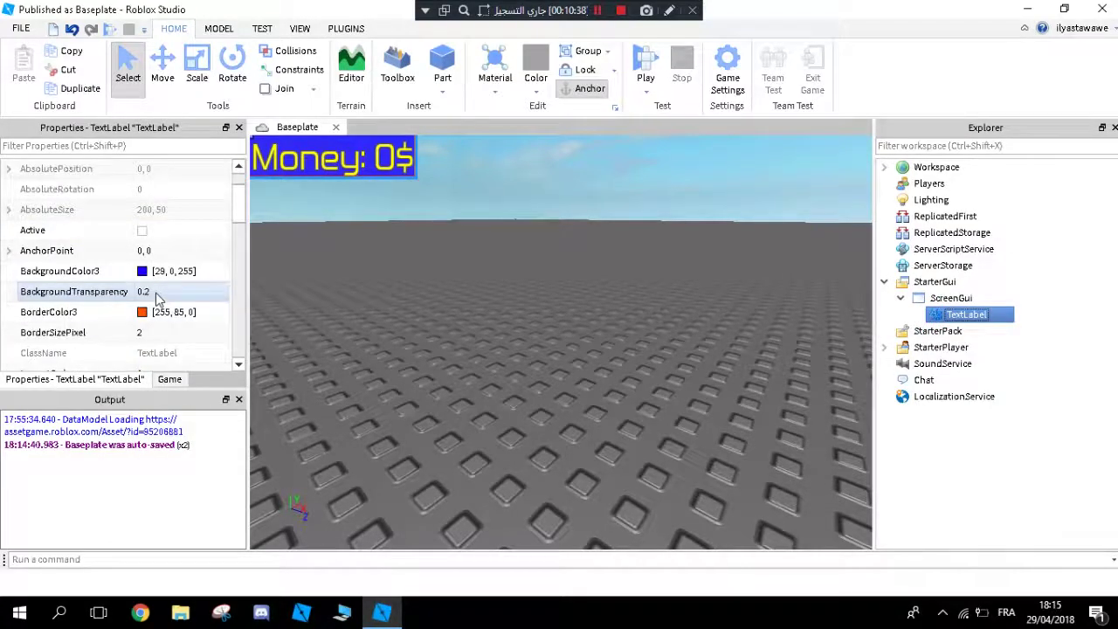
{"action": "scroll", "coordinate": [72, 247], "scroll_direction": "up", "scroll_amount": 1}
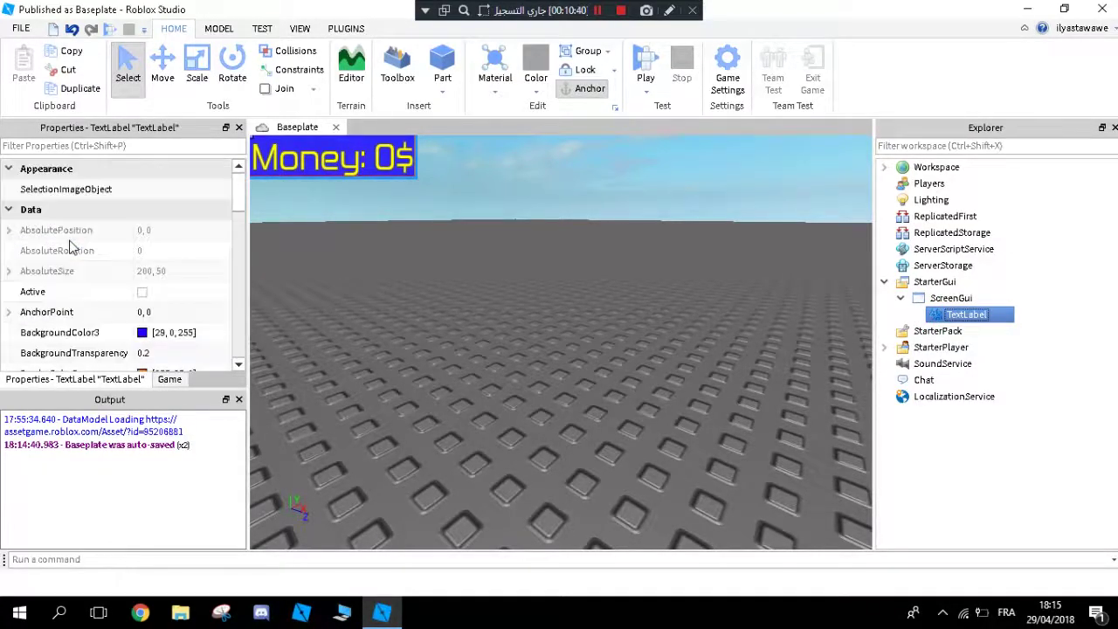
{"action": "scroll", "coordinate": [72, 248], "scroll_direction": "down", "scroll_amount": 3}
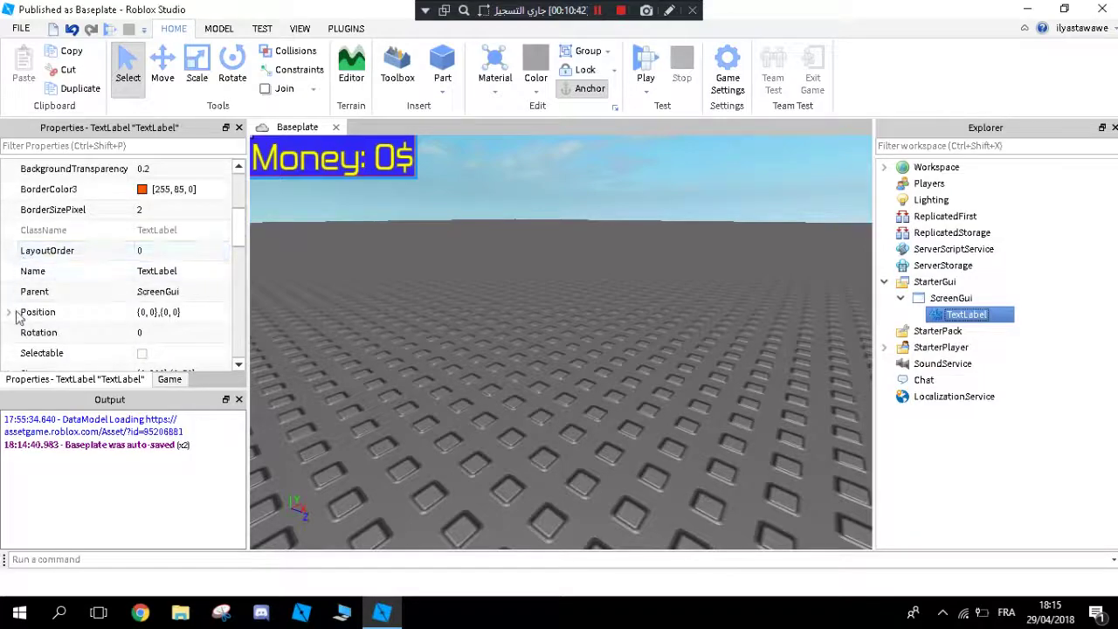
{"action": "scroll", "coordinate": [16, 315], "scroll_direction": "down", "scroll_amount": 1}
{"action": "left_click", "coordinate": [7, 251]}
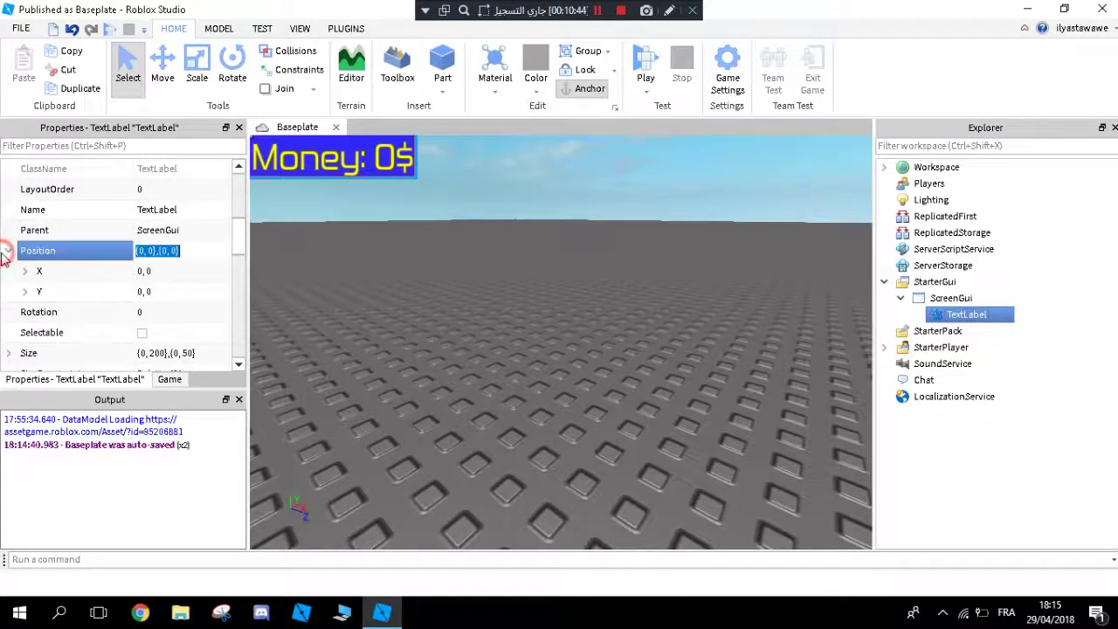
{"action": "left_click", "coordinate": [27, 272]}
{"action": "left_click", "coordinate": [24, 332]}
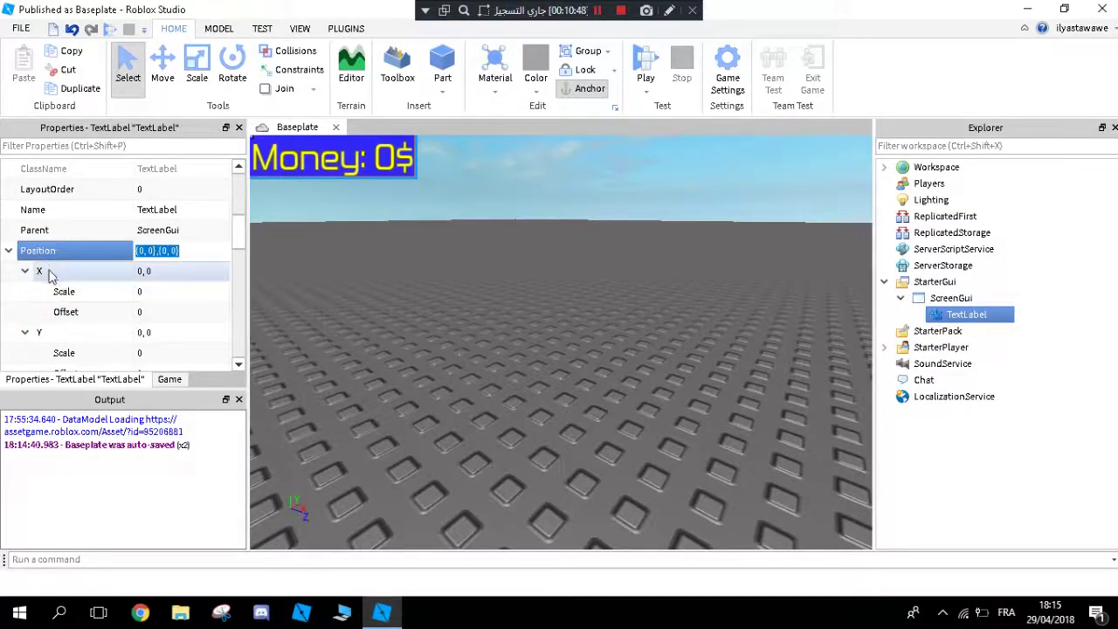
{"action": "scroll", "coordinate": [49, 275], "scroll_direction": "down", "scroll_amount": 1}
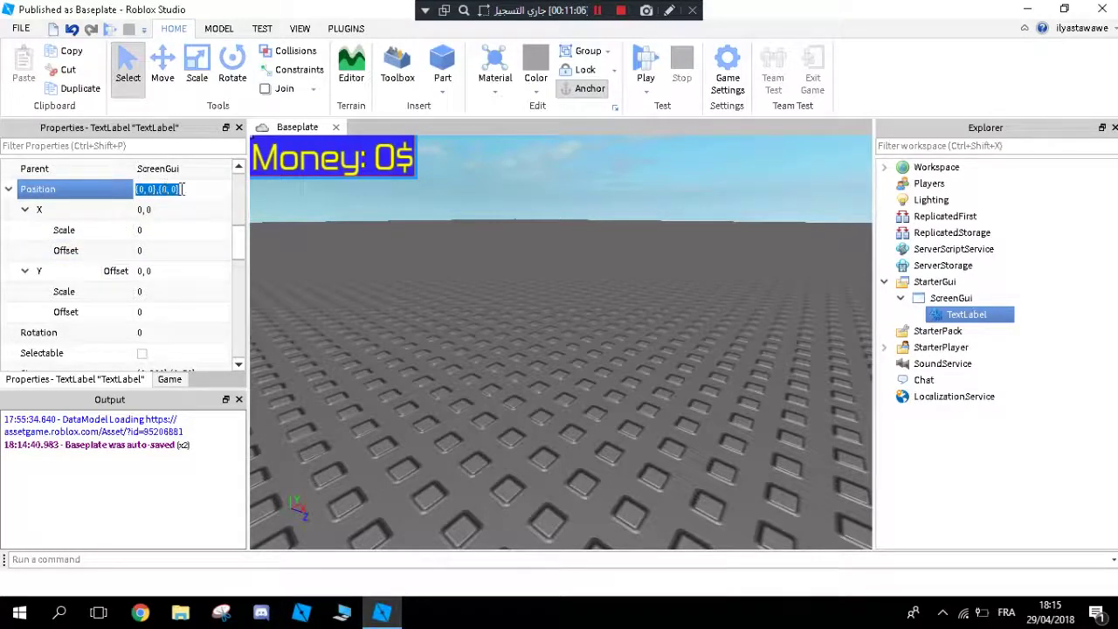
{"action": "scroll", "coordinate": [362, 251], "scroll_direction": "up", "scroll_amount": 3}
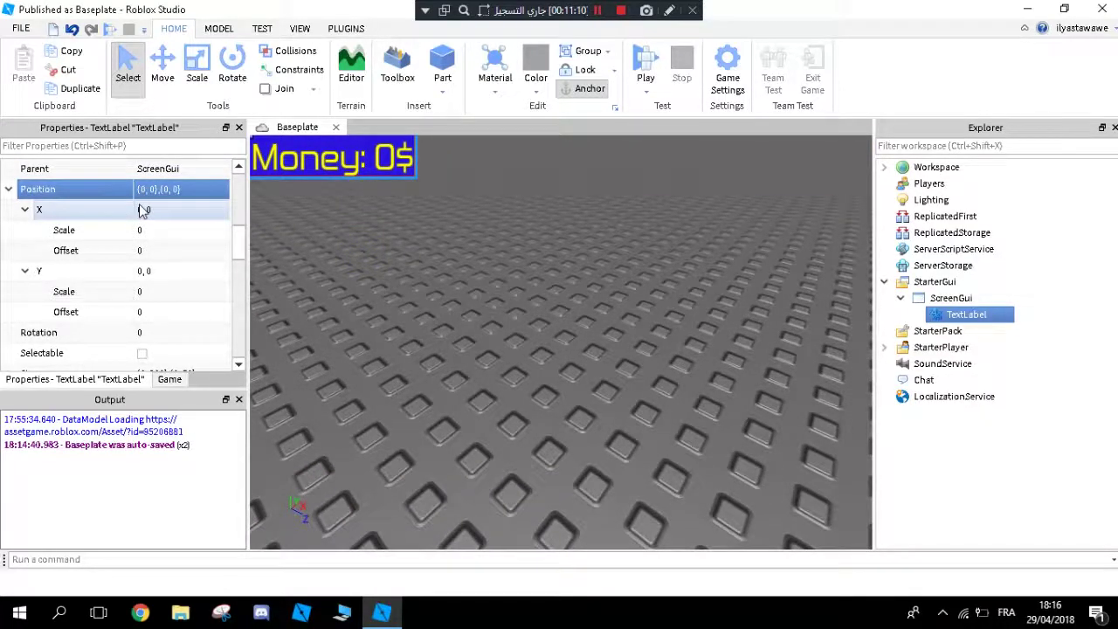
{"action": "scroll", "coordinate": [297, 201], "scroll_direction": "down", "scroll_amount": 3}
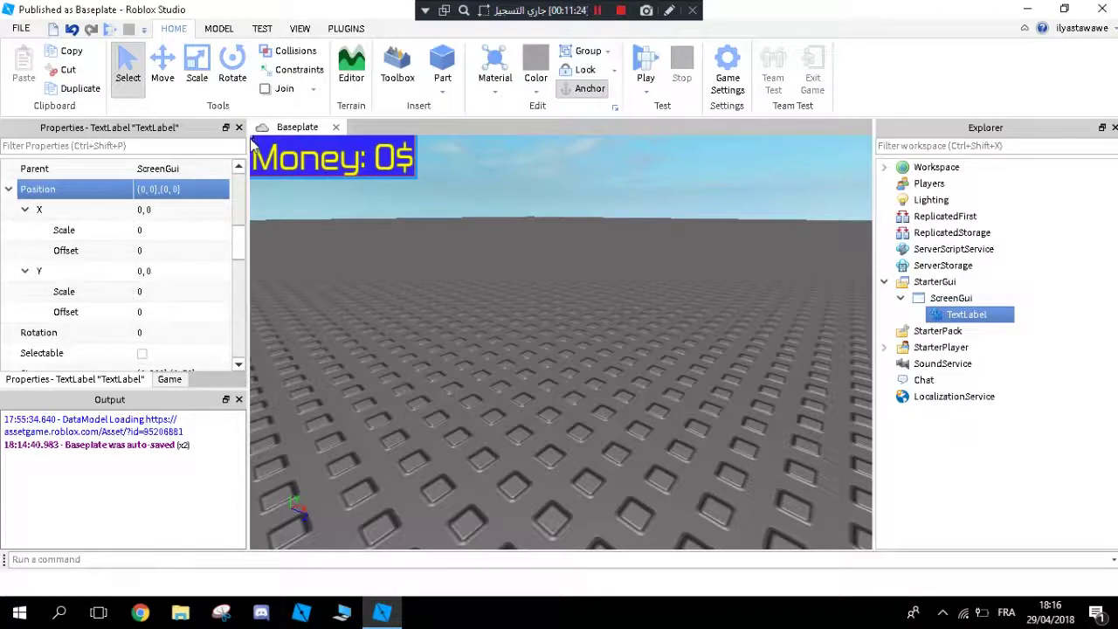
{"action": "scroll", "coordinate": [160, 244], "scroll_direction": "up", "scroll_amount": 3}
{"action": "scroll", "coordinate": [158, 252], "scroll_direction": "down", "scroll_amount": 2}
{"action": "scroll", "coordinate": [157, 245], "scroll_direction": "down", "scroll_amount": 1}
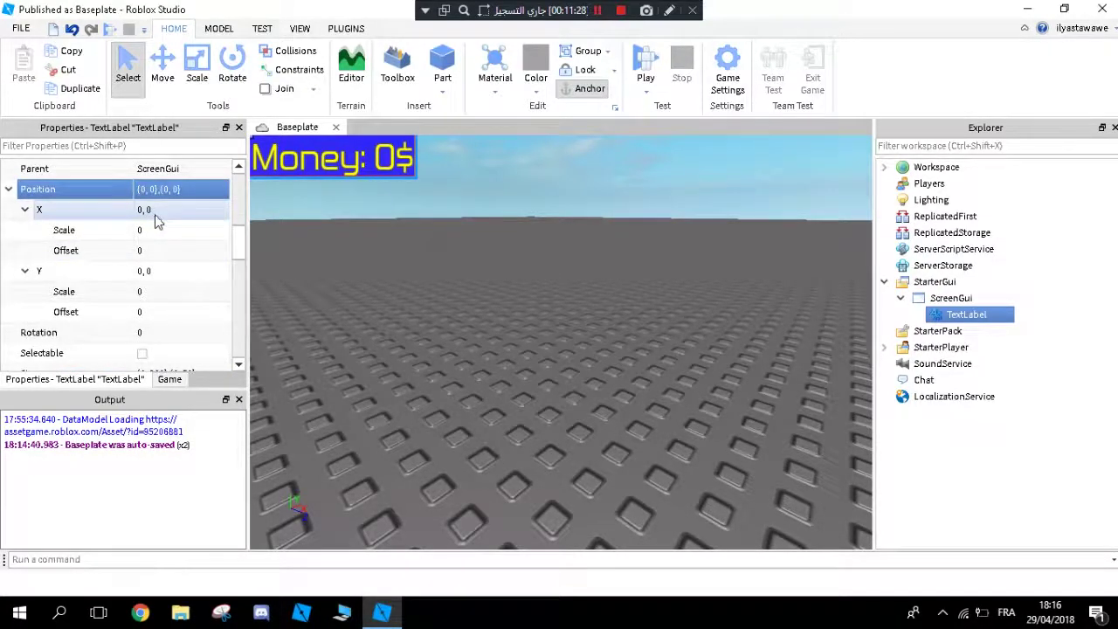
{"action": "right_click_drag", "start_coordinate": [457, 297], "coordinate": [377, 158]}
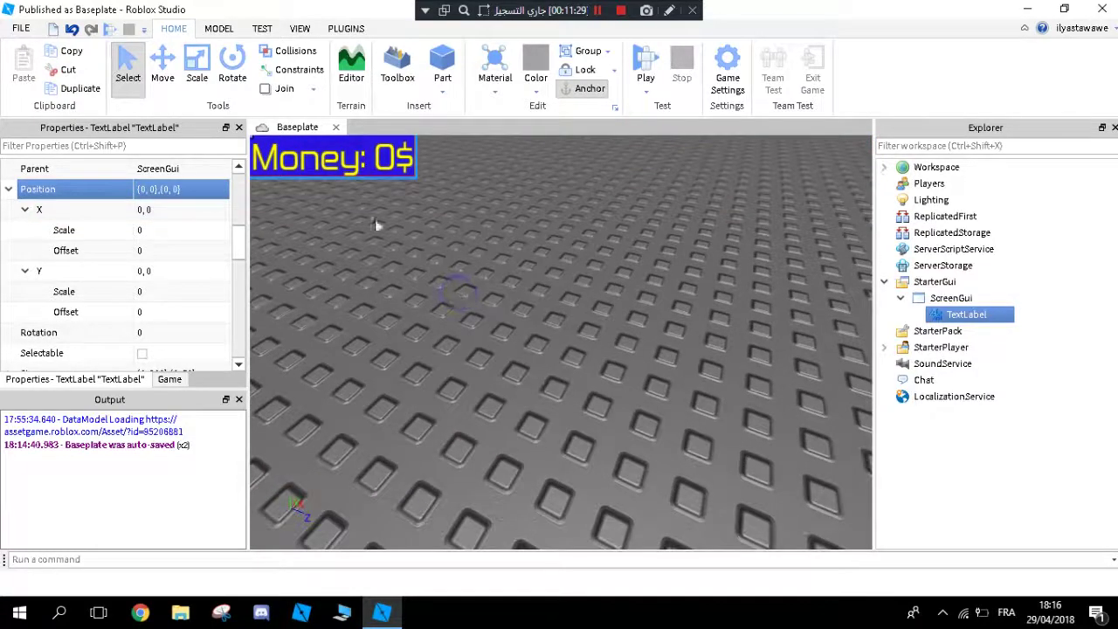
{"action": "left_click", "coordinate": [143, 189]}
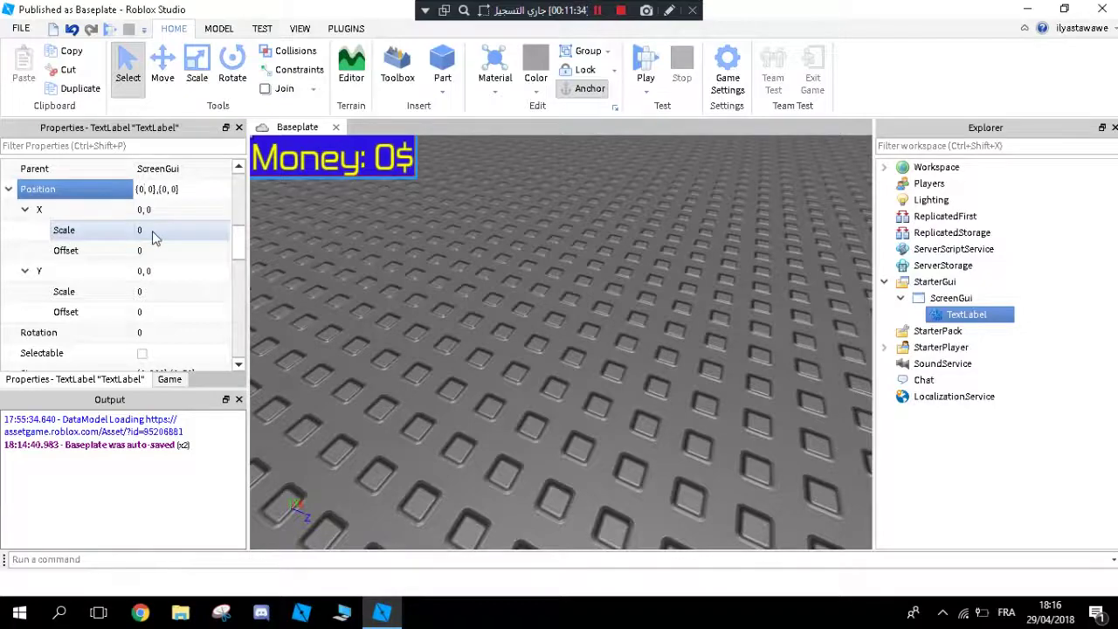
{"action": "mouse_move", "coordinate": [369, 278]}
{"action": "right_mouse_down"}
{"action": "mouse_move", "coordinate": [379, 258]}
{"action": "mouse_move", "coordinate": [379, 288]}
{"action": "right_mouse_up"}
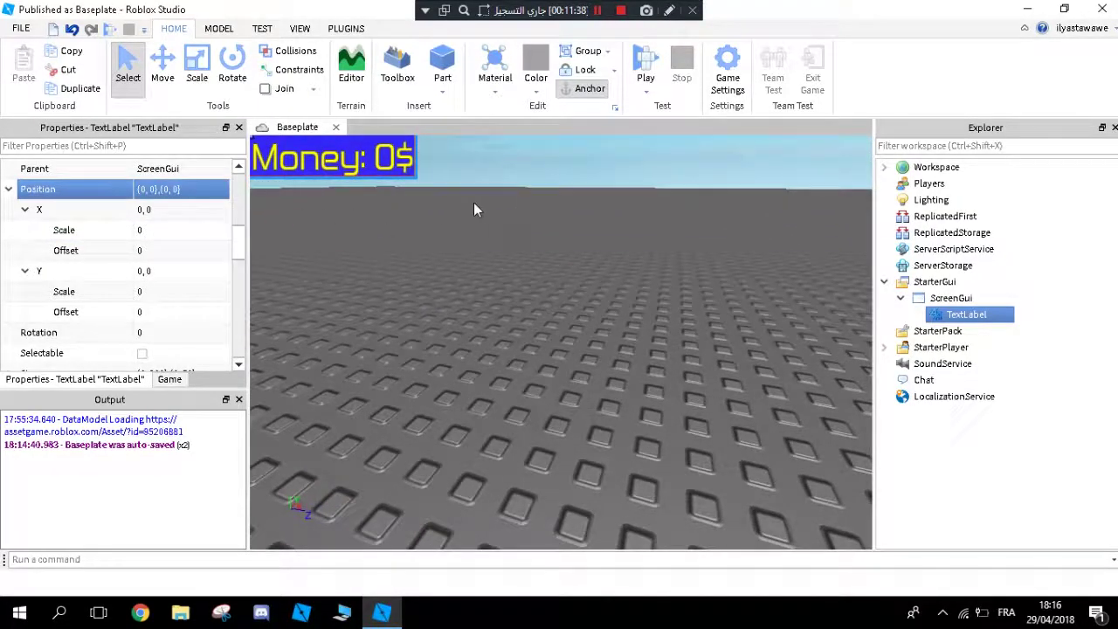
{"action": "left_click", "coordinate": [919, 299]}
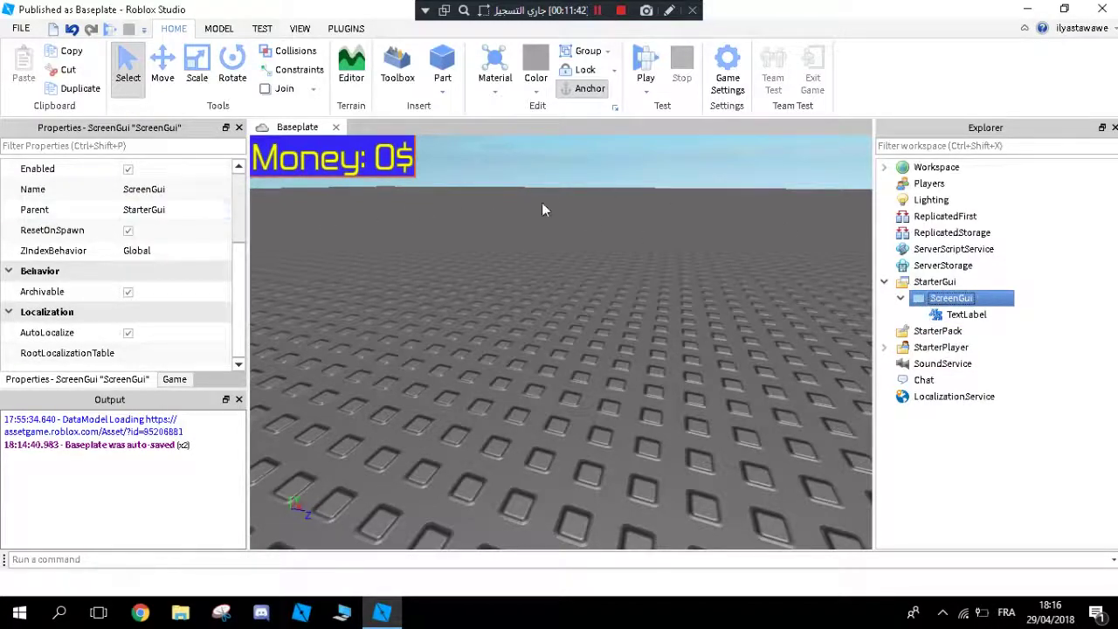
Step: Select the TextLabel and set the X Scale of its Position to 0.5
{"action": "left_click", "coordinate": [966, 314]}
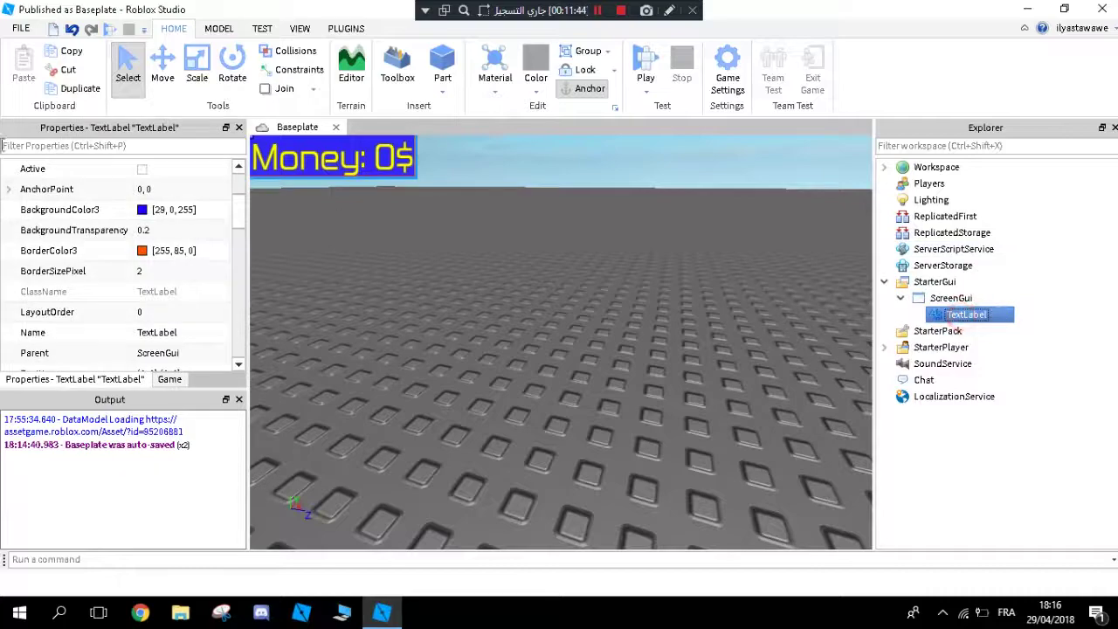
{"action": "scroll", "coordinate": [162, 223], "scroll_direction": "down", "scroll_amount": 1}
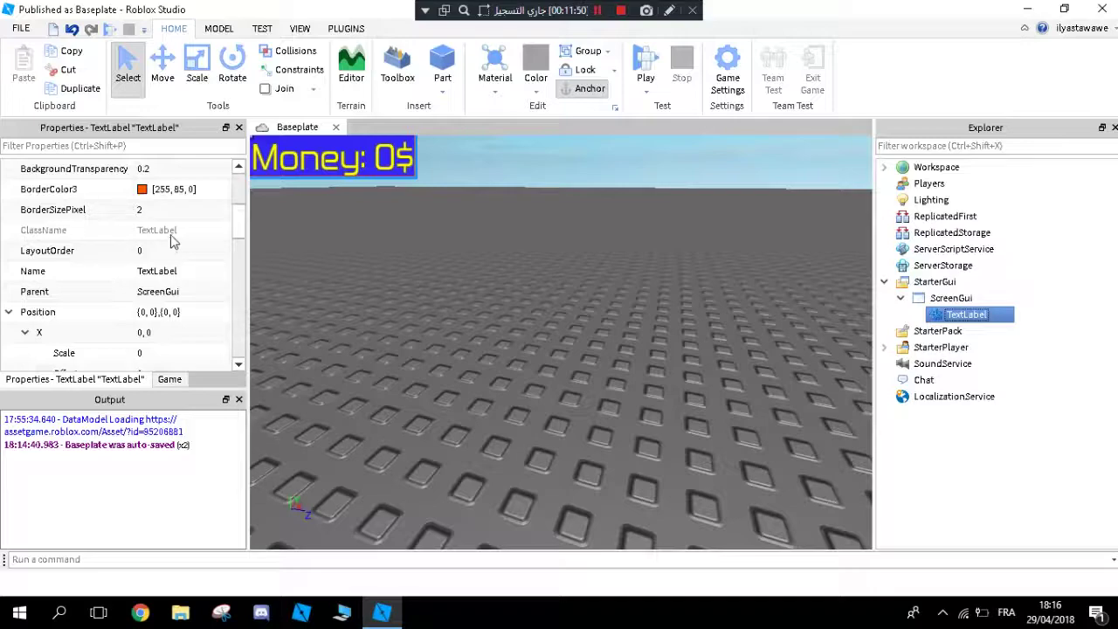
{"action": "scroll", "coordinate": [172, 241], "scroll_direction": "down", "scroll_amount": 1}
{"action": "scroll", "coordinate": [171, 242], "scroll_direction": "down", "scroll_amount": 1}
{"action": "left_click", "coordinate": [160, 230]}
{"action": "left_click", "coordinate": [157, 229]}
{"action": "type", "text": ".5"}
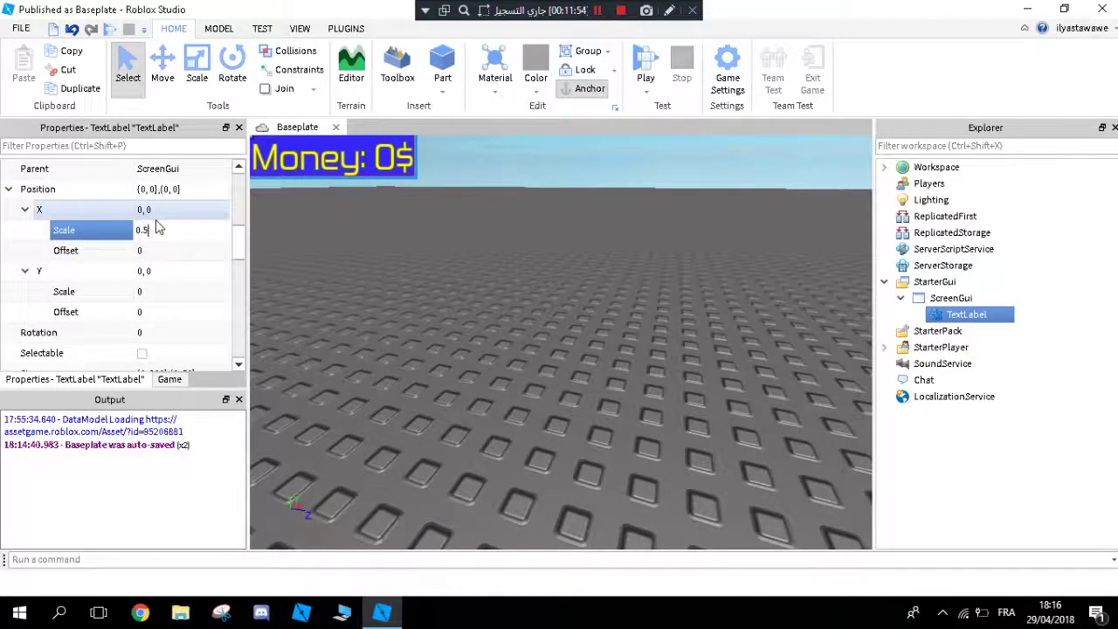
{"action": "key", "text": "Return"}
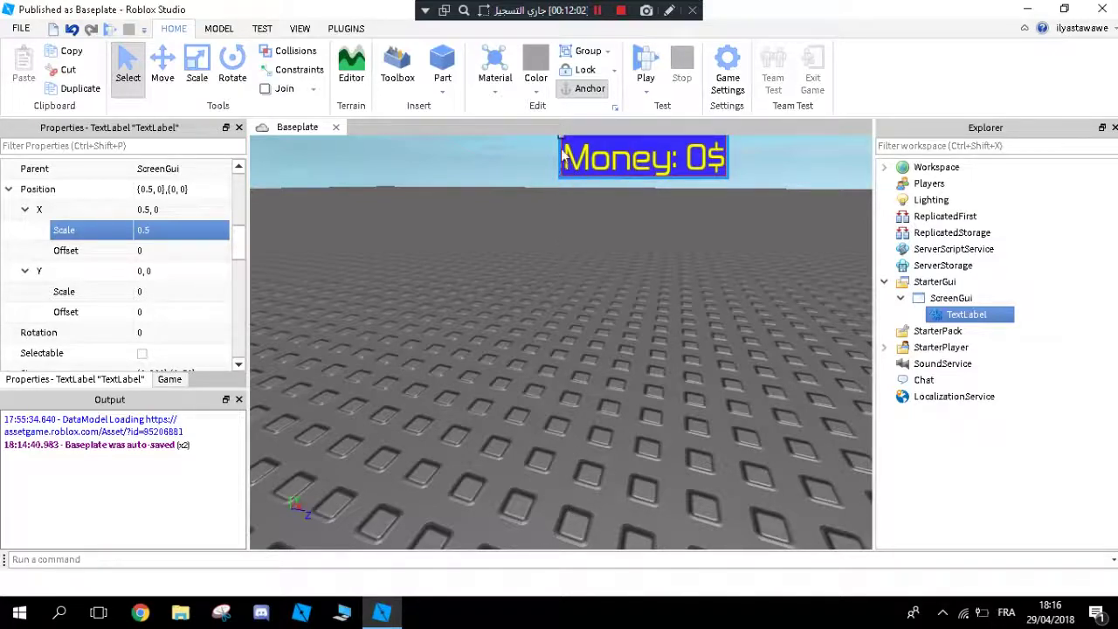
Step: Set the Y Scale of the TextLabel's Position to 0.5 and deselect the label
{"action": "left_click", "coordinate": [149, 293]}
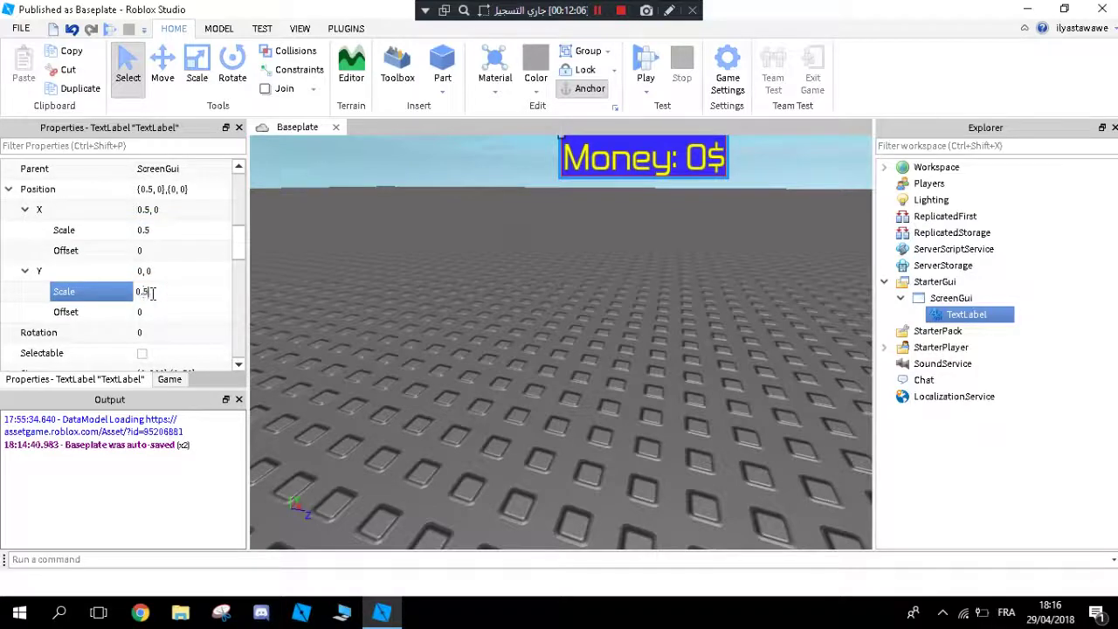
{"action": "key", "text": "Return"}
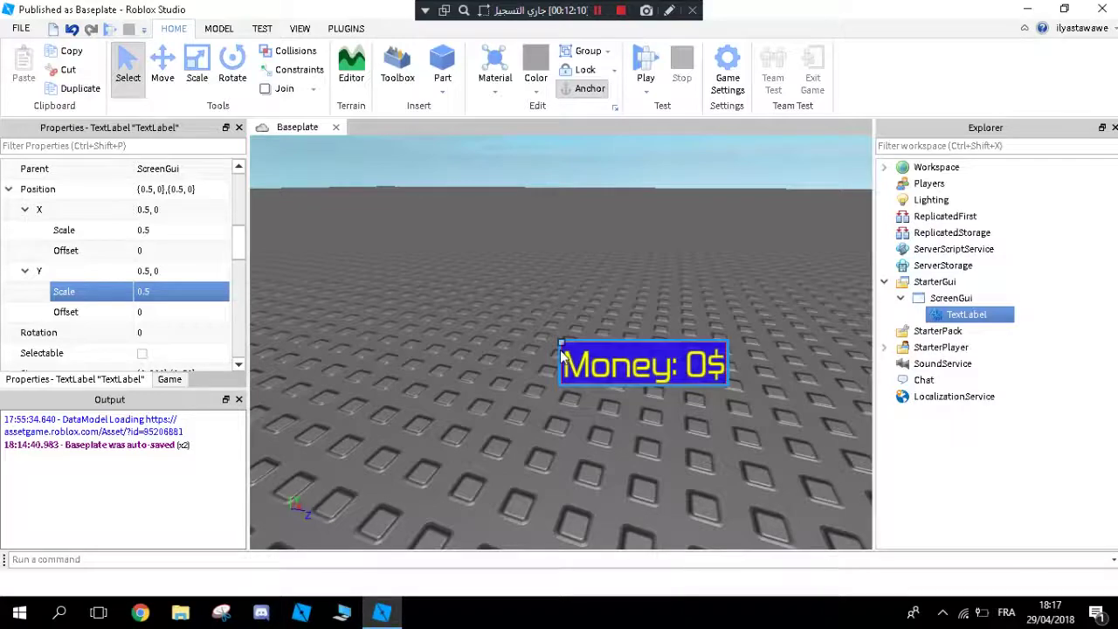
{"action": "right_click_drag", "start_coordinate": [478, 291], "coordinate": [479, 295]}
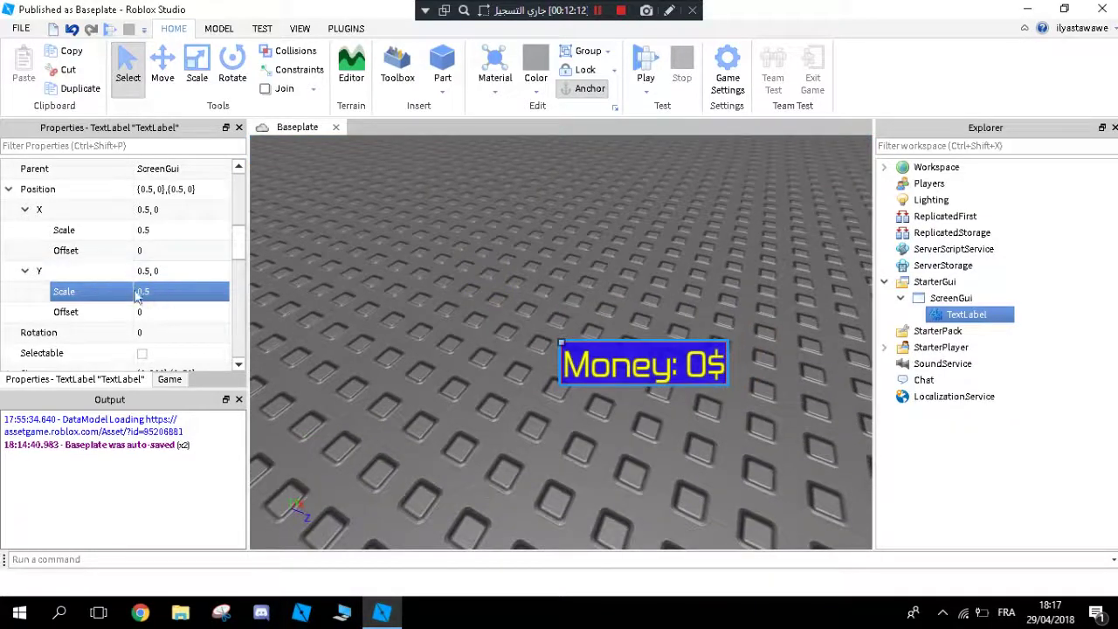
{"action": "left_click", "coordinate": [165, 250]}
{"action": "left_click_drag", "start_coordinate": [236, 250], "coordinate": [237, 241]}
{"action": "left_click", "coordinate": [338, 274]}
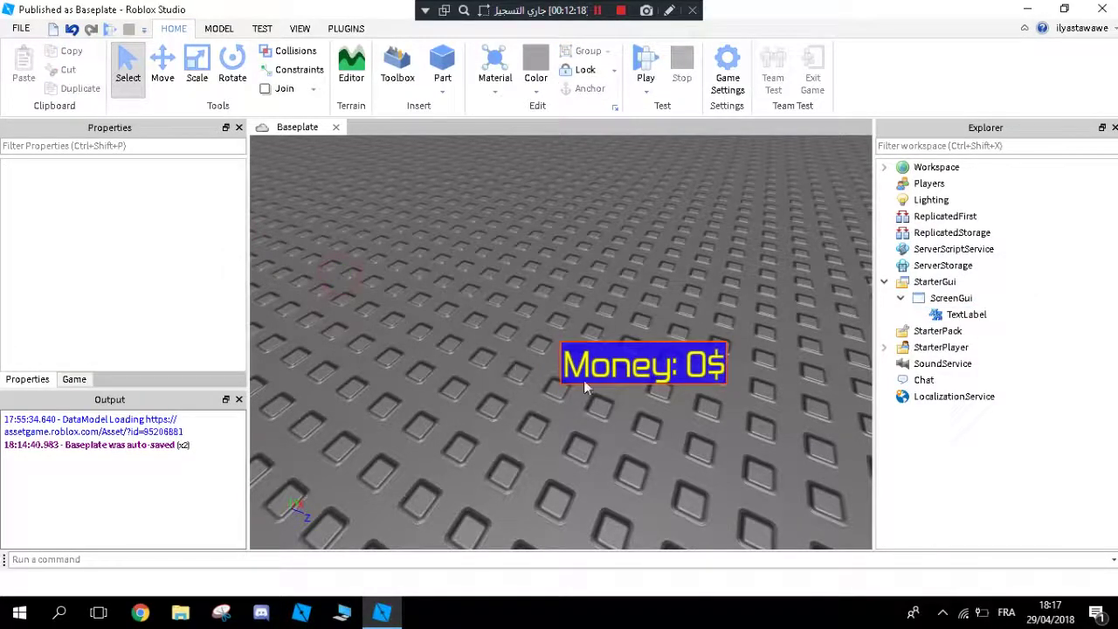
Step: Reselect the TextLabel and expand its AnchorPoint property to its X and Y values
{"action": "right_click_drag", "start_coordinate": [607, 328], "coordinate": [611, 280]}
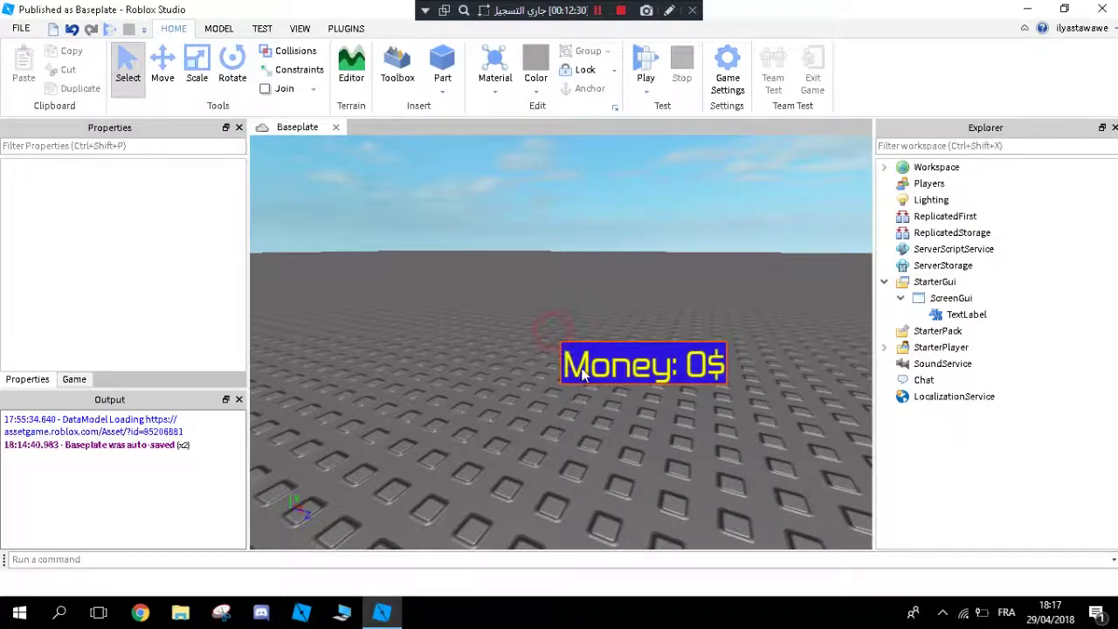
{"action": "left_click", "coordinate": [952, 315]}
{"action": "scroll", "coordinate": [131, 255], "scroll_direction": "down", "scroll_amount": 1}
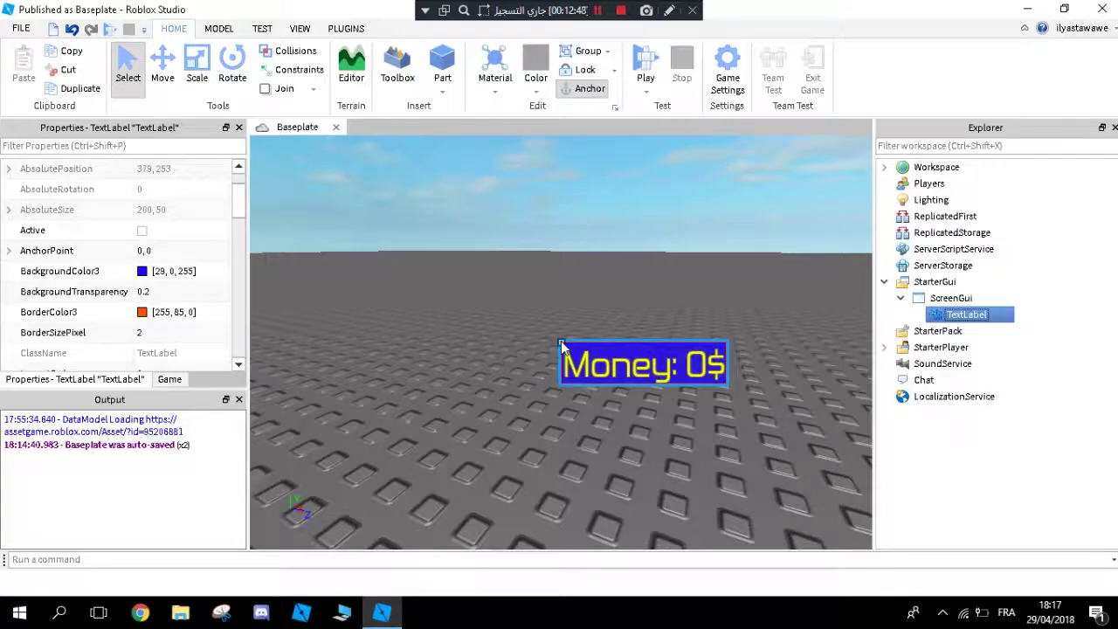
{"action": "right_click_drag", "start_coordinate": [535, 271], "coordinate": [536, 271]}
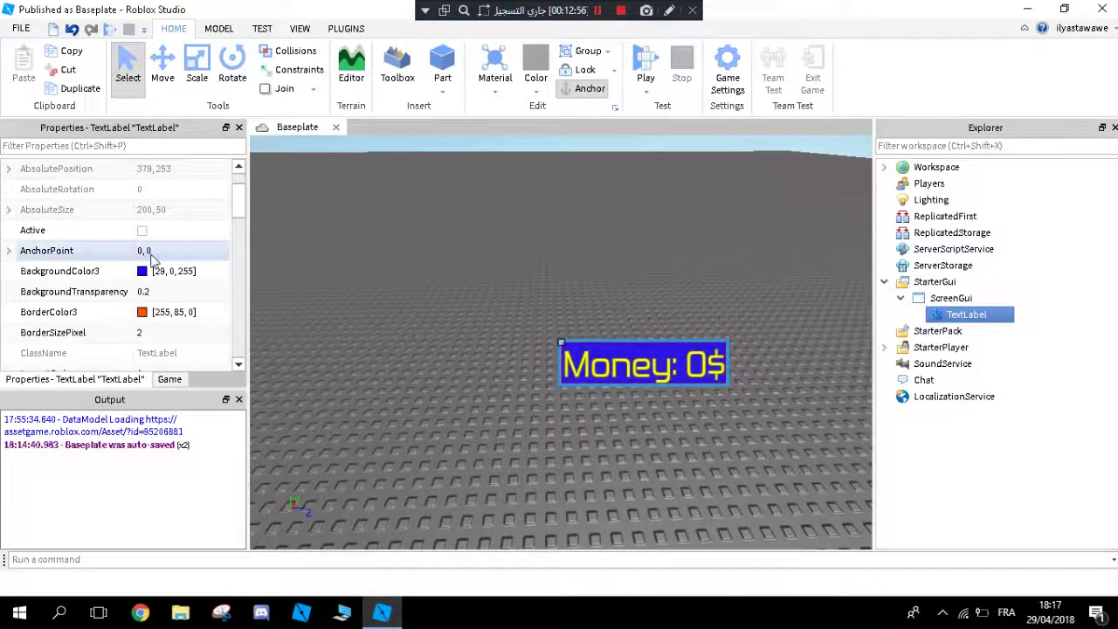
{"action": "scroll", "coordinate": [174, 253], "scroll_direction": "down", "scroll_amount": 2}
{"action": "scroll", "coordinate": [186, 252], "scroll_direction": "up", "scroll_amount": 2}
{"action": "scroll", "coordinate": [147, 280], "scroll_direction": "up", "scroll_amount": 1}
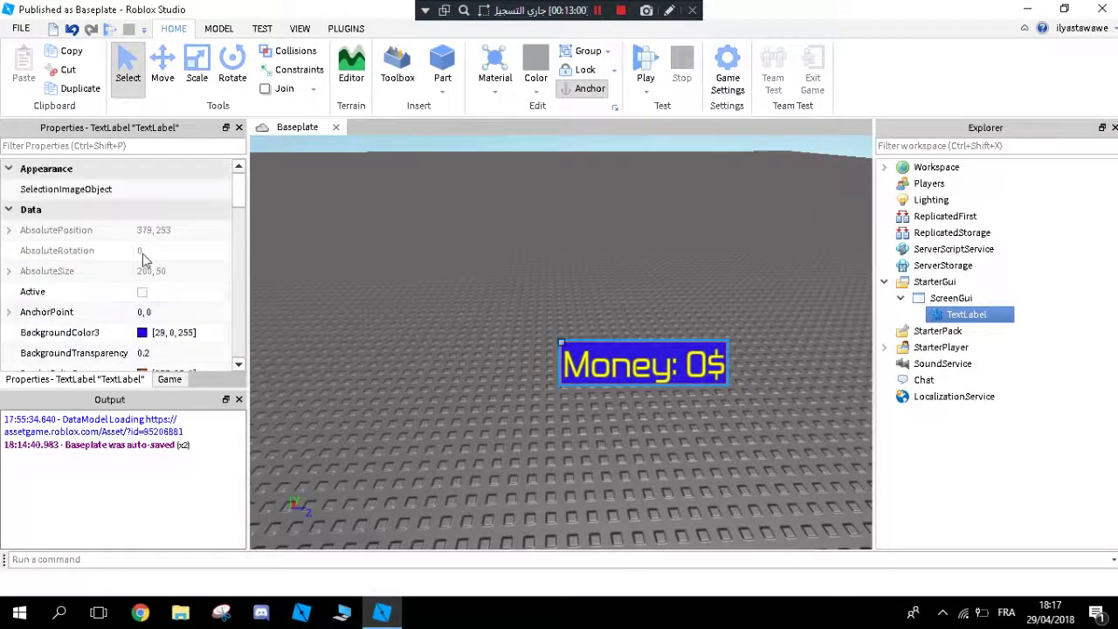
{"action": "scroll", "coordinate": [61, 285], "scroll_direction": "down", "scroll_amount": 1}
{"action": "left_click", "coordinate": [9, 251]}
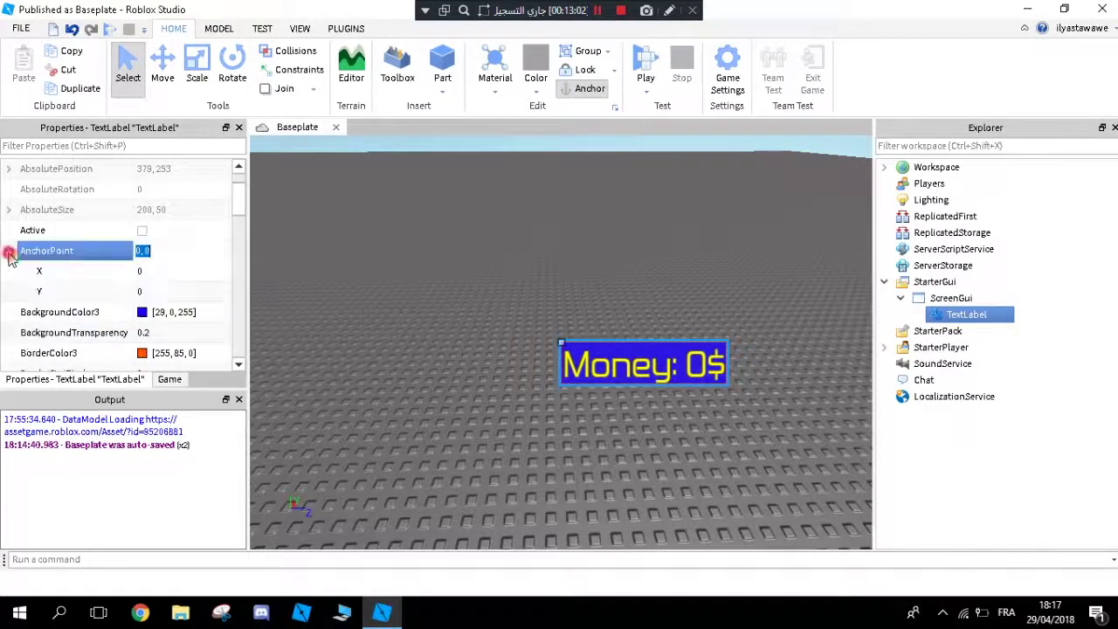
Step: Set the X value of the TextLabel's AnchorPoint to 0.5
{"action": "left_click", "coordinate": [158, 271]}
{"action": "left_click", "coordinate": [143, 252]}
{"action": "left_click", "coordinate": [142, 272]}
{"action": "left_click", "coordinate": [147, 270]}
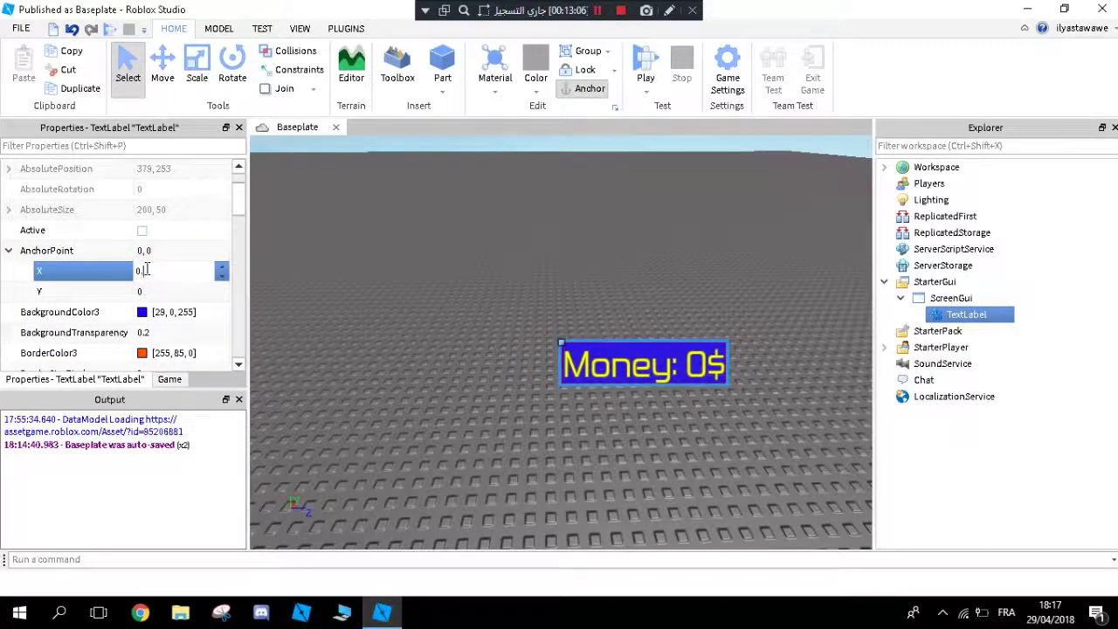
{"action": "type", "text": ".5"}
{"action": "key", "text": "Return"}
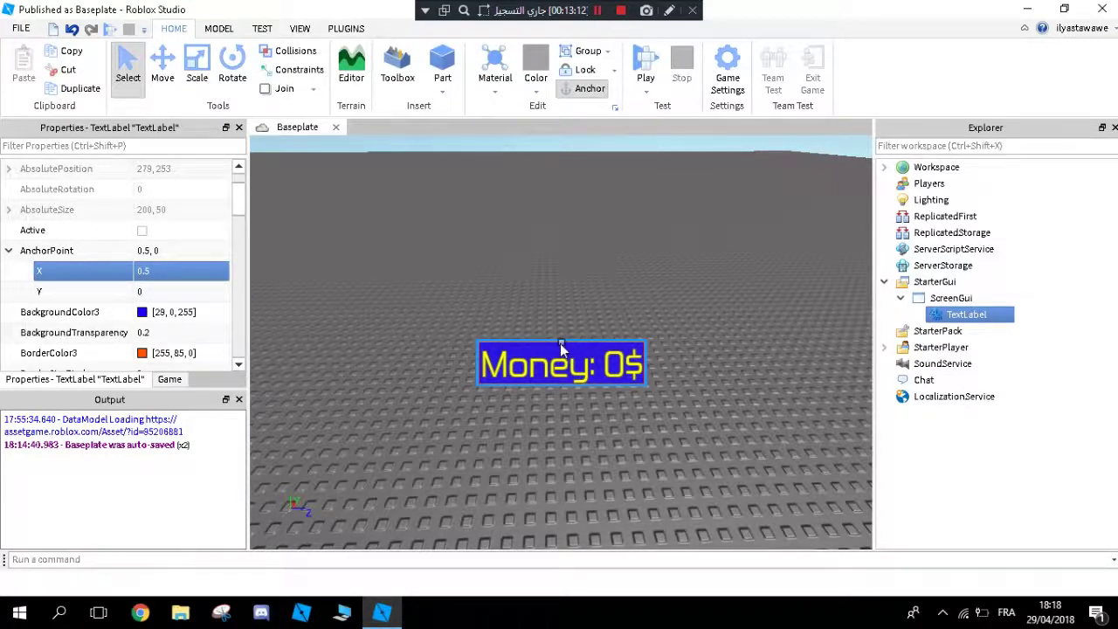
Step: Set the Y value of the TextLabel's AnchorPoint to 0.5 and deselect the label
{"action": "left_click", "coordinate": [161, 294]}
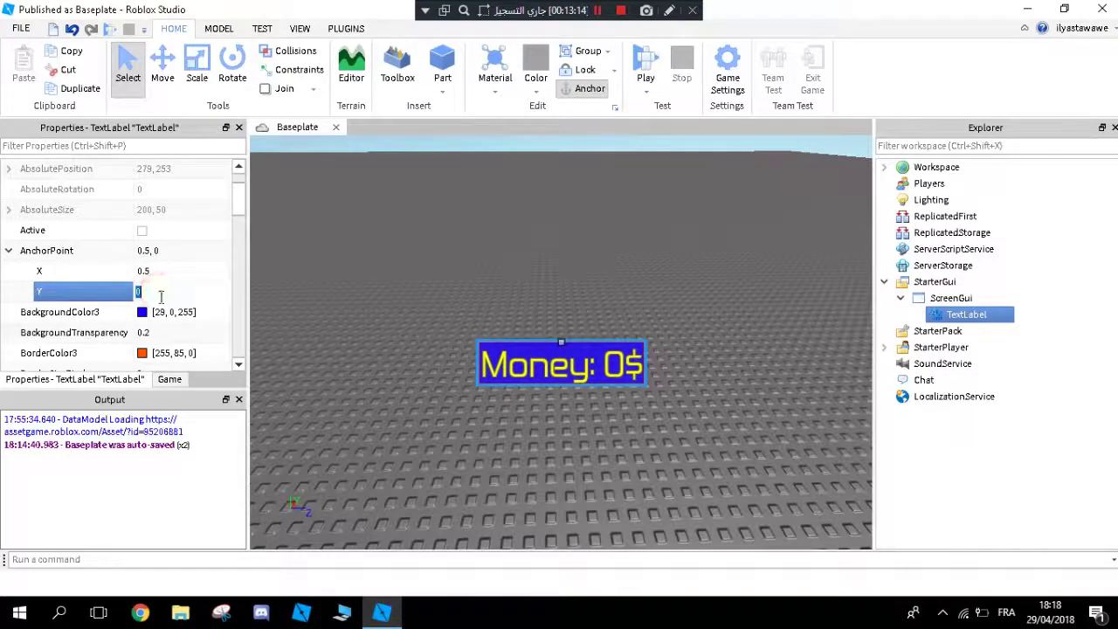
{"action": "type", "text": "0.5"}
{"action": "key", "text": "Return"}
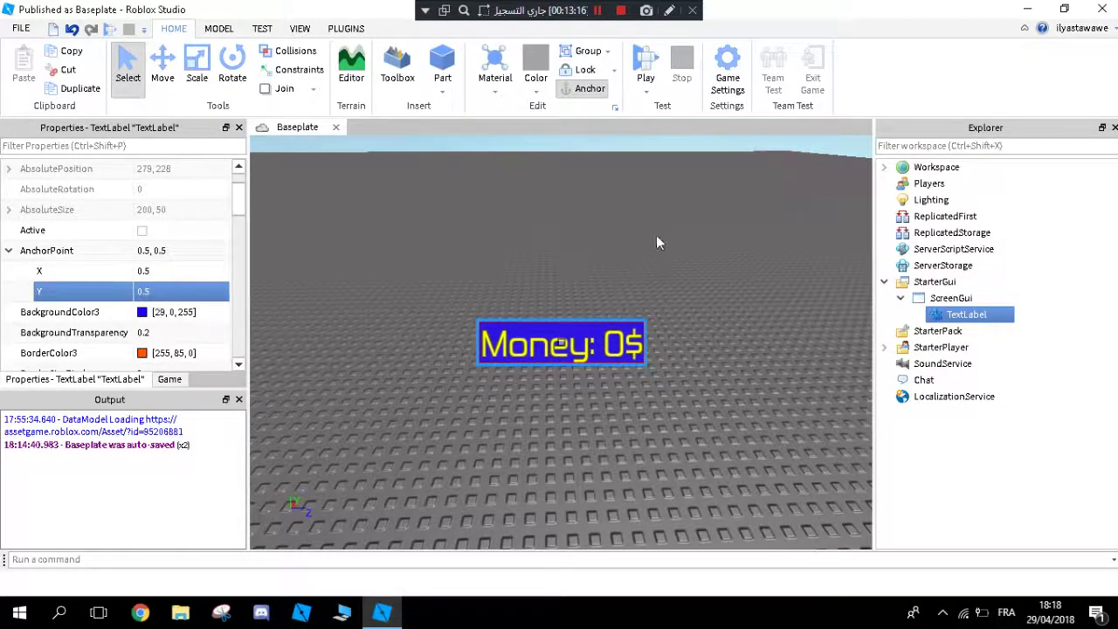
{"action": "right_click_drag", "start_coordinate": [608, 264], "coordinate": [592, 258]}
{"action": "left_click", "coordinate": [450, 257]}
{"action": "right_click_drag", "start_coordinate": [450, 258], "coordinate": [428, 308]}
{"action": "scroll", "coordinate": [429, 307], "scroll_direction": "up", "scroll_amount": 5}
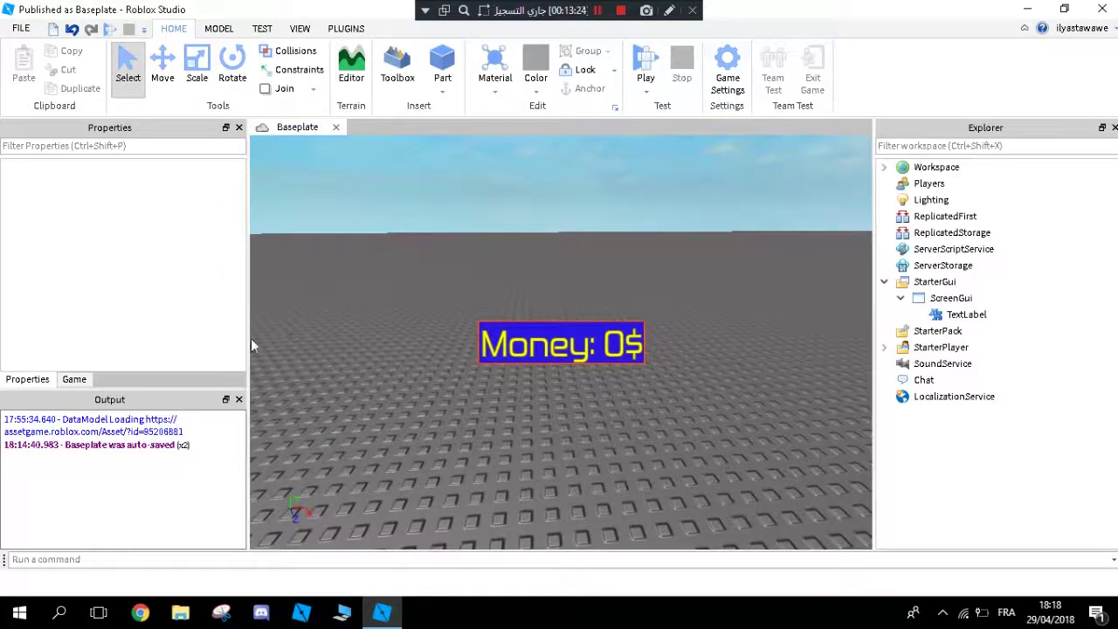
{"action": "left_click_drag", "start_coordinate": [249, 329], "coordinate": [382, 303]}
{"action": "mouse_move", "coordinate": [139, 318]}
{"action": "left_mouse_down"}
{"action": "mouse_move", "coordinate": [741, 324]}
{"action": "mouse_move", "coordinate": [292, 340]}
{"action": "mouse_move", "coordinate": [468, 340]}
{"action": "mouse_move", "coordinate": [114, 337]}
{"action": "mouse_move", "coordinate": [659, 302]}
{"action": "mouse_move", "coordinate": [112, 318]}
{"action": "mouse_move", "coordinate": [687, 297]}
{"action": "mouse_move", "coordinate": [230, 294]}
{"action": "mouse_move", "coordinate": [123, 309]}
{"action": "left_mouse_up"}
{"action": "left_click_drag", "start_coordinate": [249, 231], "coordinate": [120, 295]}
Step: Reselect the TextLabel, set its AnchorPoint X and Y both back to 0, and collapse the property
{"action": "left_click", "coordinate": [951, 312]}
{"action": "scroll", "coordinate": [157, 271], "scroll_direction": "down", "scroll_amount": 2}
{"action": "scroll", "coordinate": [157, 270], "scroll_direction": "up", "scroll_amount": 1}
{"action": "left_click", "coordinate": [179, 272]}
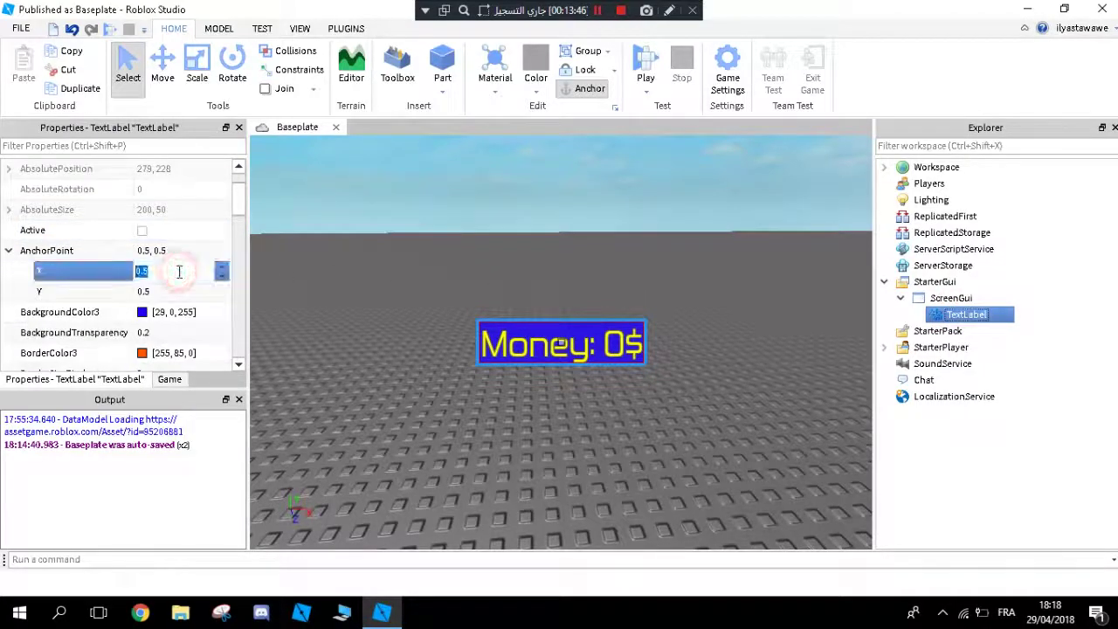
{"action": "type", "text": "0"}
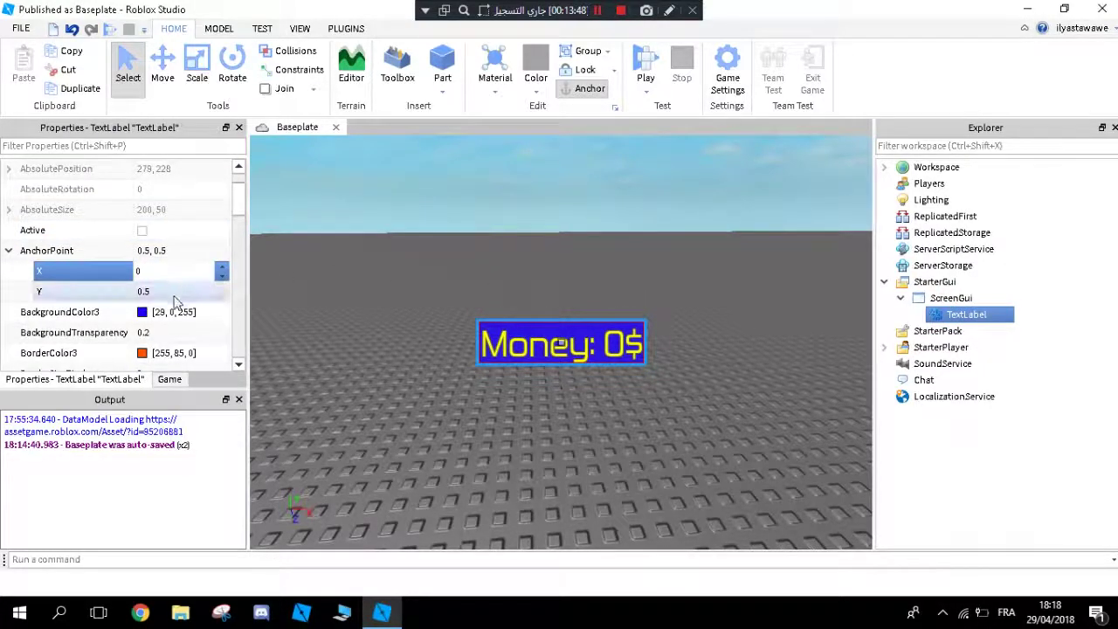
{"action": "left_click", "coordinate": [174, 294]}
{"action": "key", "text": "Return"}
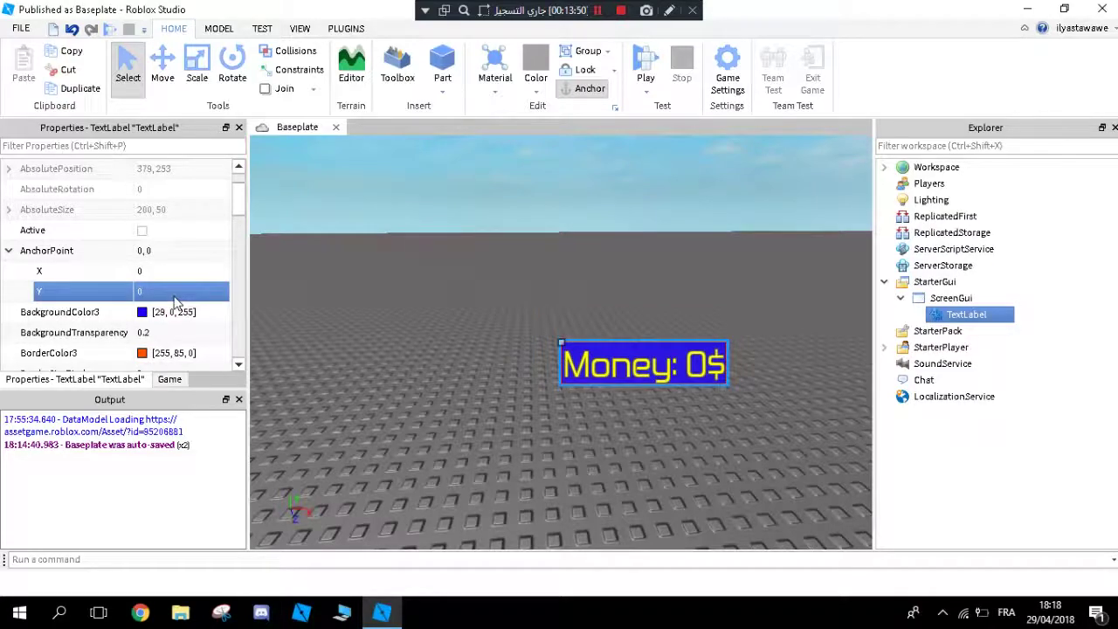
{"action": "scroll", "coordinate": [170, 286], "scroll_direction": "down", "scroll_amount": 3}
{"action": "left_click", "coordinate": [8, 189]}
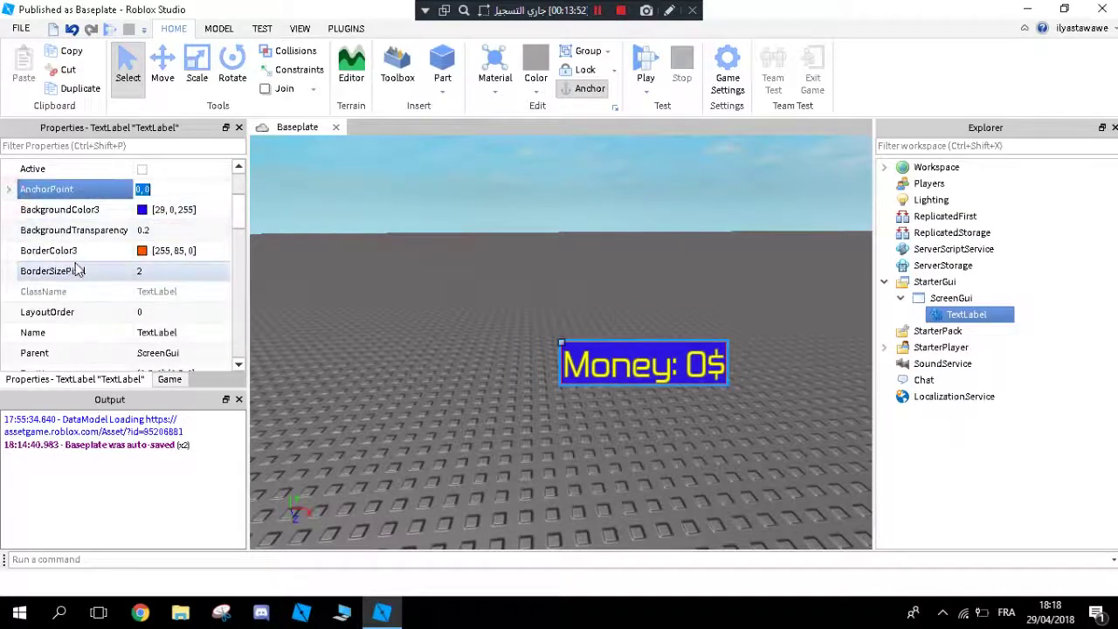
Step: Expand the TextLabel's Size property to its X and Y values and return to the Position values
{"action": "scroll", "coordinate": [83, 262], "scroll_direction": "down", "scroll_amount": 3}
{"action": "scroll", "coordinate": [88, 257], "scroll_direction": "down", "scroll_amount": 5}
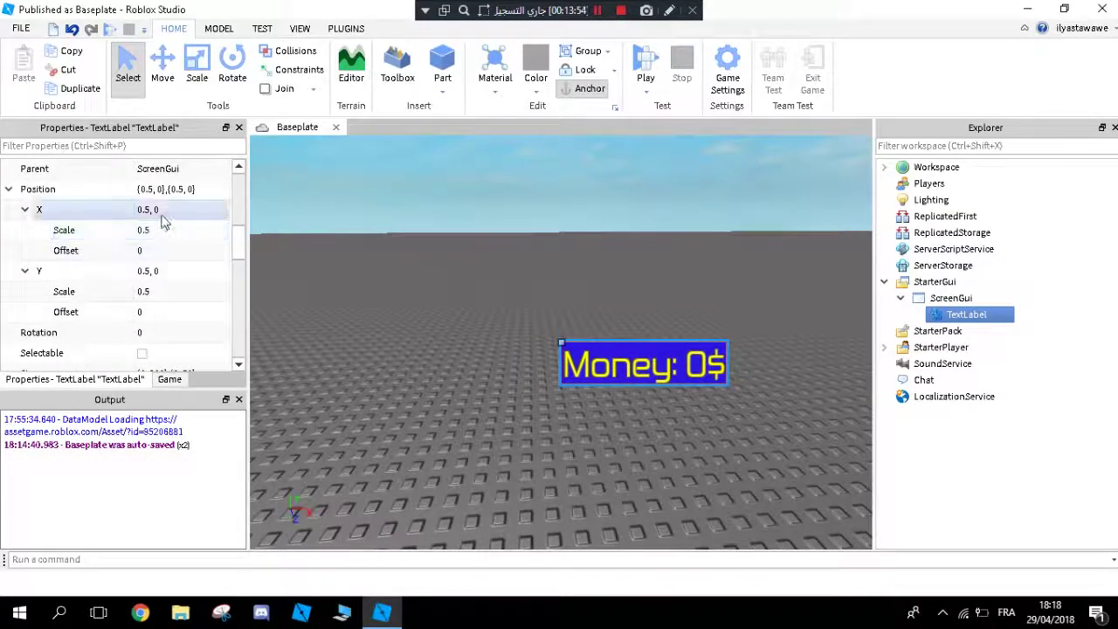
{"action": "scroll", "coordinate": [118, 306], "scroll_direction": "down", "scroll_amount": 3}
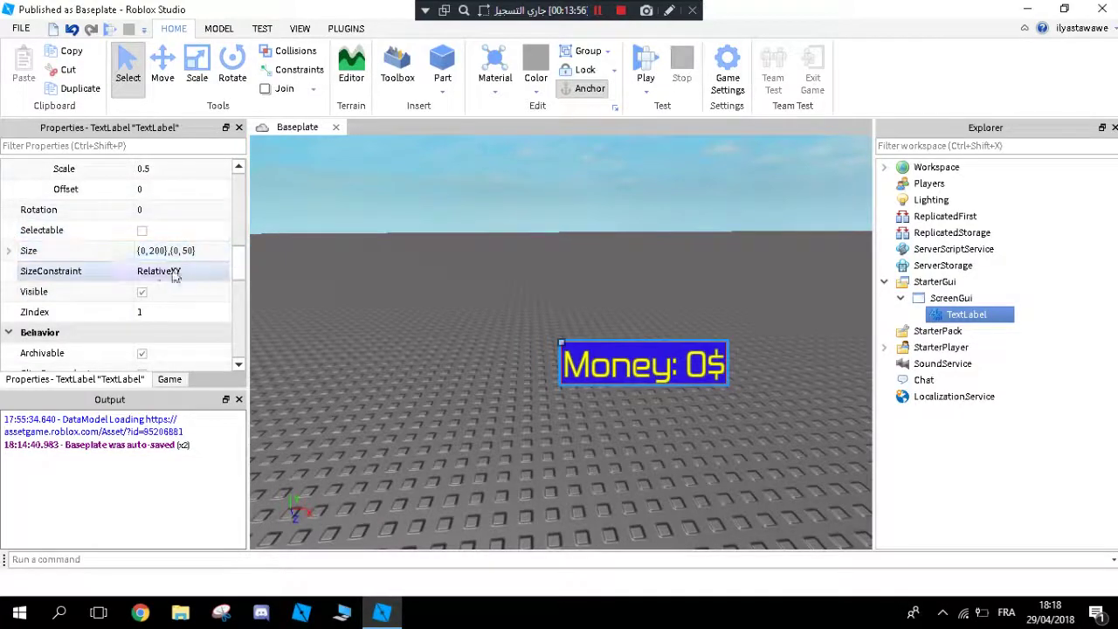
{"action": "left_click", "coordinate": [9, 252]}
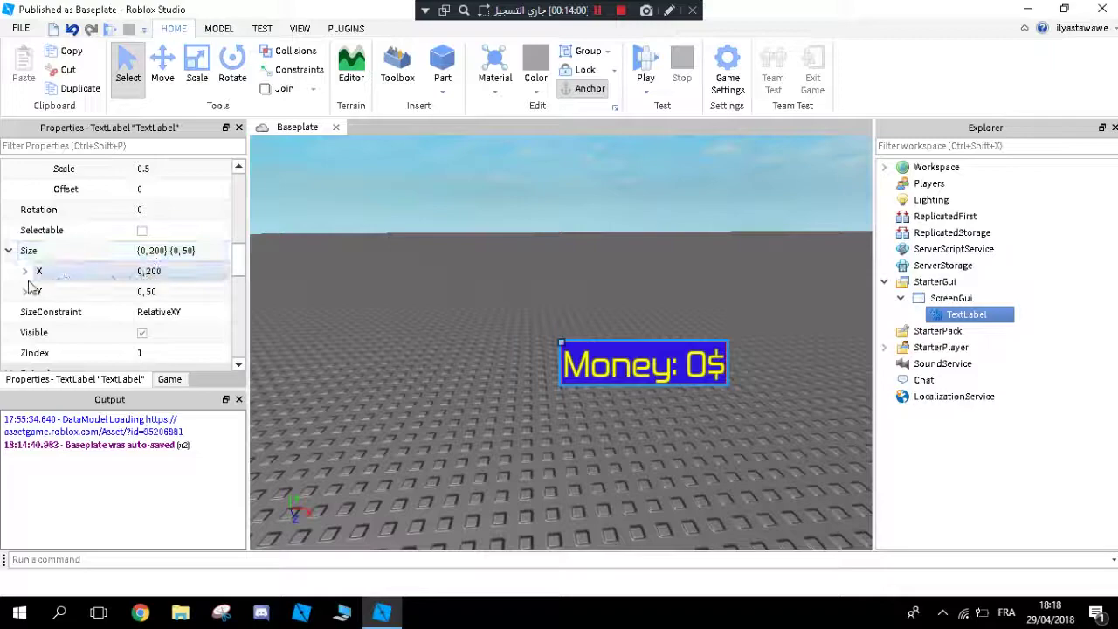
{"action": "scroll", "coordinate": [55, 280], "scroll_direction": "up", "scroll_amount": 3}
{"action": "scroll", "coordinate": [111, 299], "scroll_direction": "down", "scroll_amount": 1}
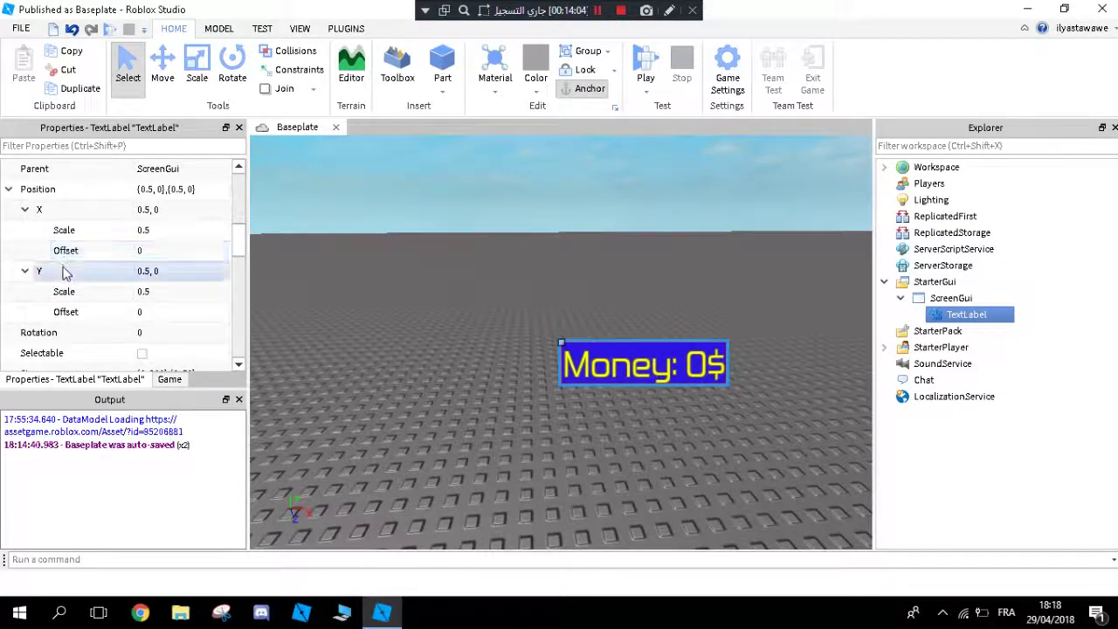
{"action": "right_click_drag", "start_coordinate": [314, 265], "coordinate": [316, 272]}
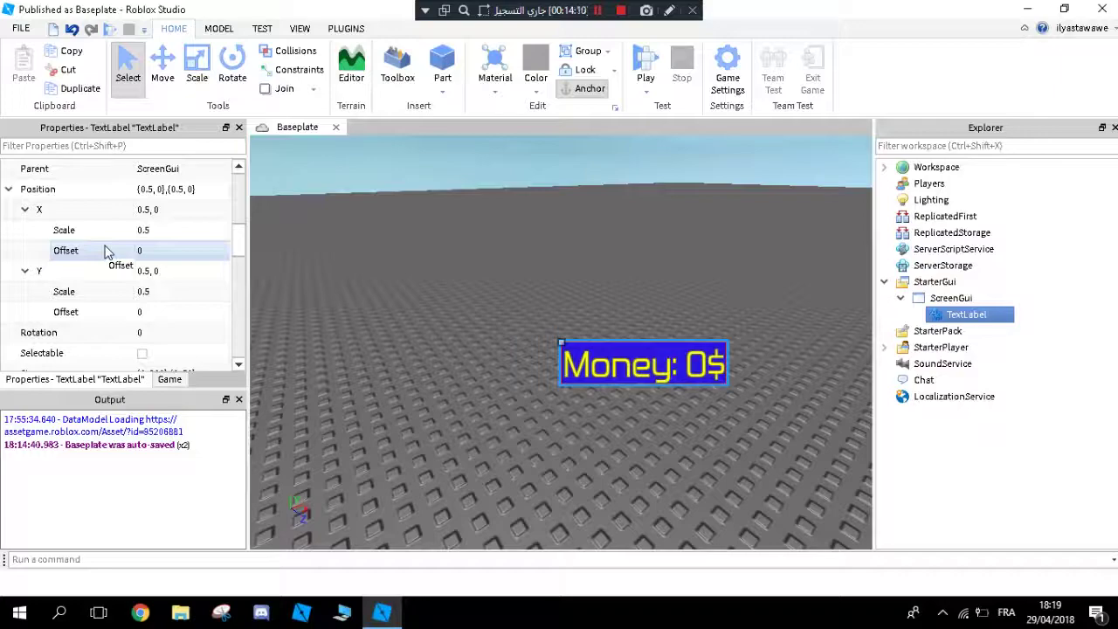
Step: Set the X Scale of the TextLabel's Position to 0 and open its Y Scale for editing
{"action": "left_click", "coordinate": [157, 231]}
{"action": "type", "text": "0"}
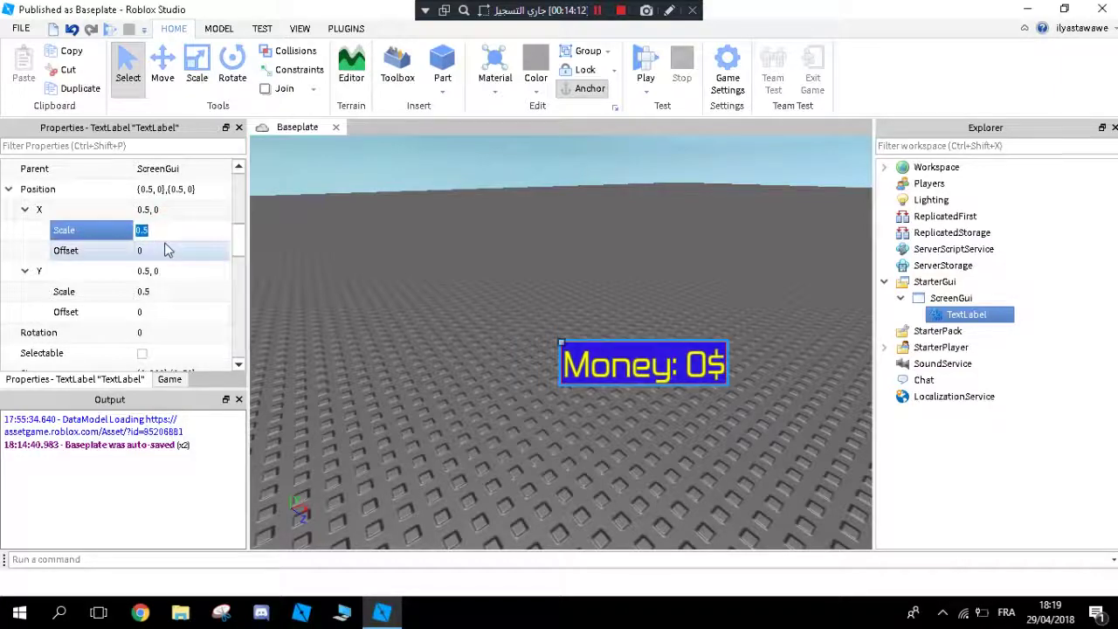
{"action": "key", "text": "Return"}
{"action": "left_click", "coordinate": [159, 294]}
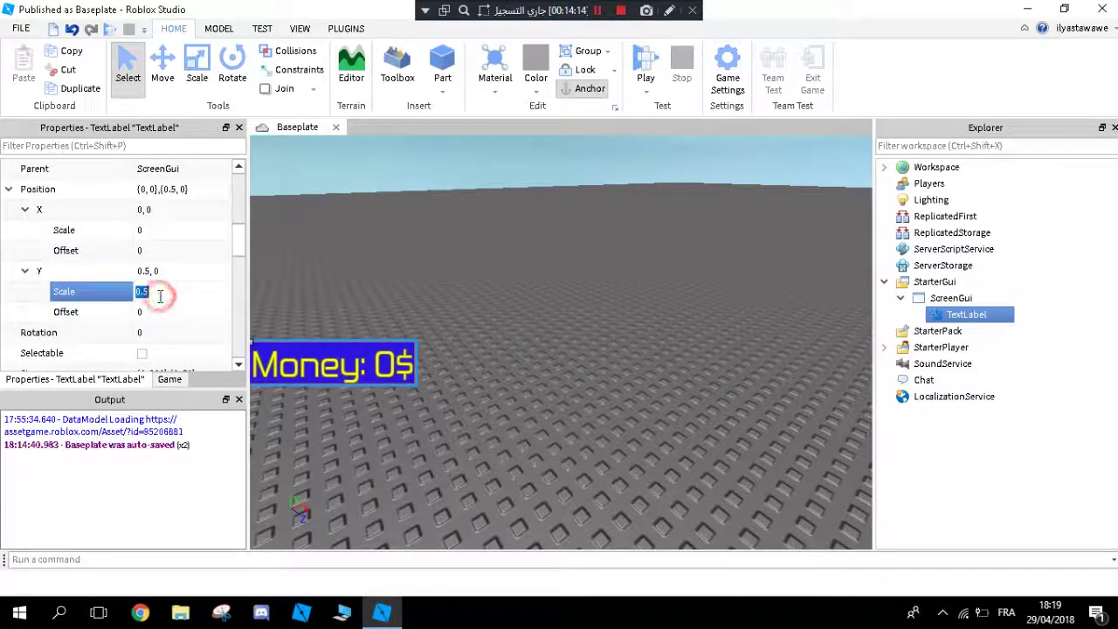
Step: Set the money label's position Y scale to 0 and both its X and Y offsets to 20
{"action": "type", "text": "0"}
{"action": "key", "text": "Return"}
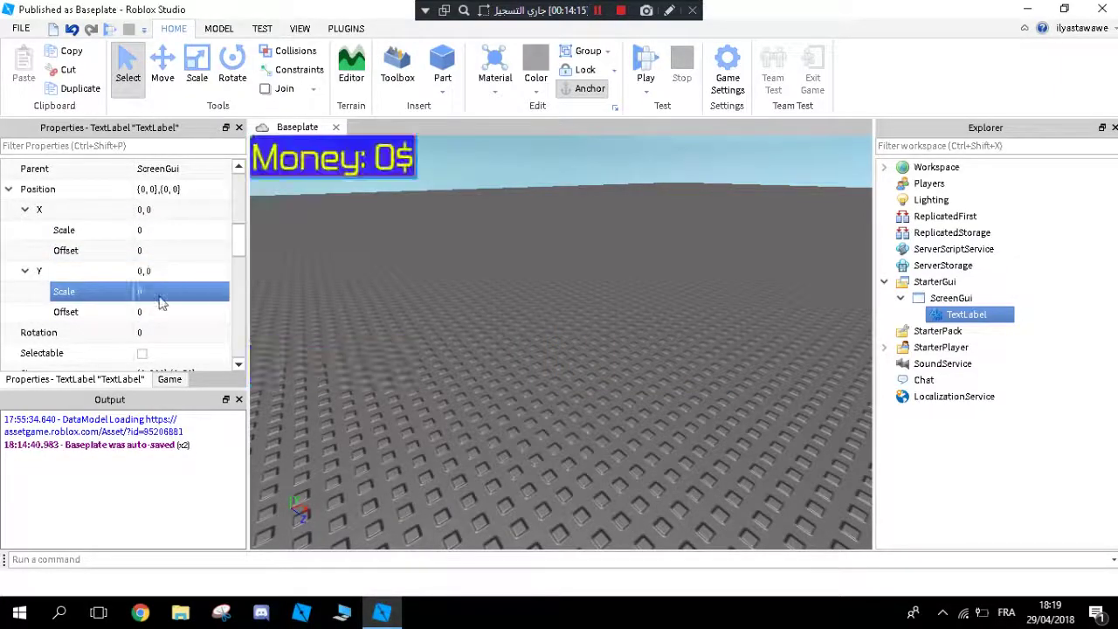
{"action": "left_click", "coordinate": [157, 249]}
{"action": "type", "text": "20"}
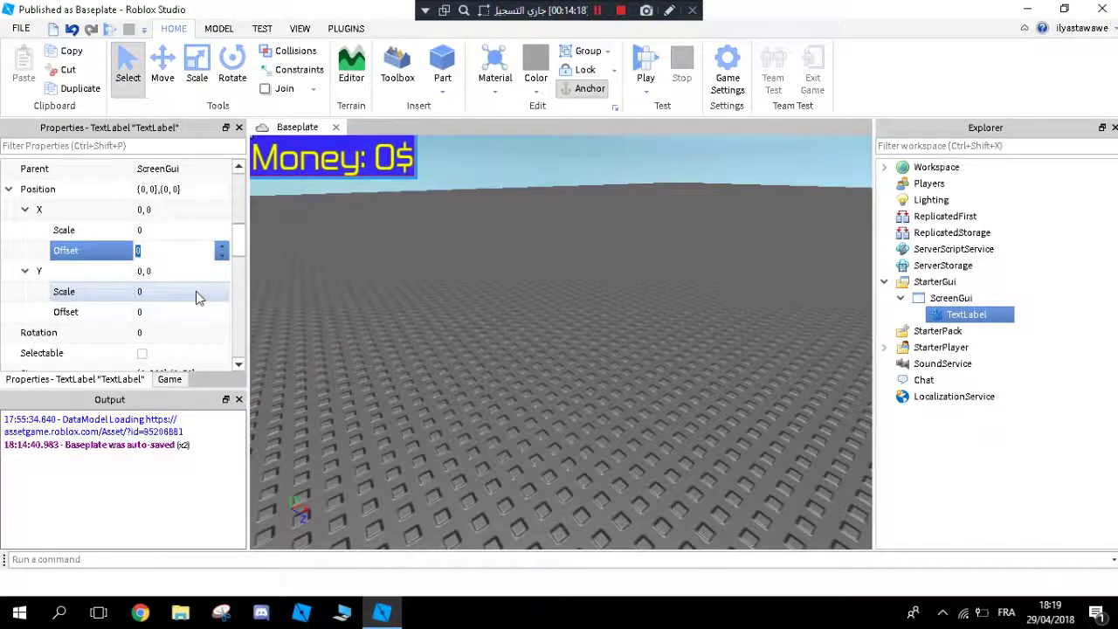
{"action": "key", "text": "Return"}
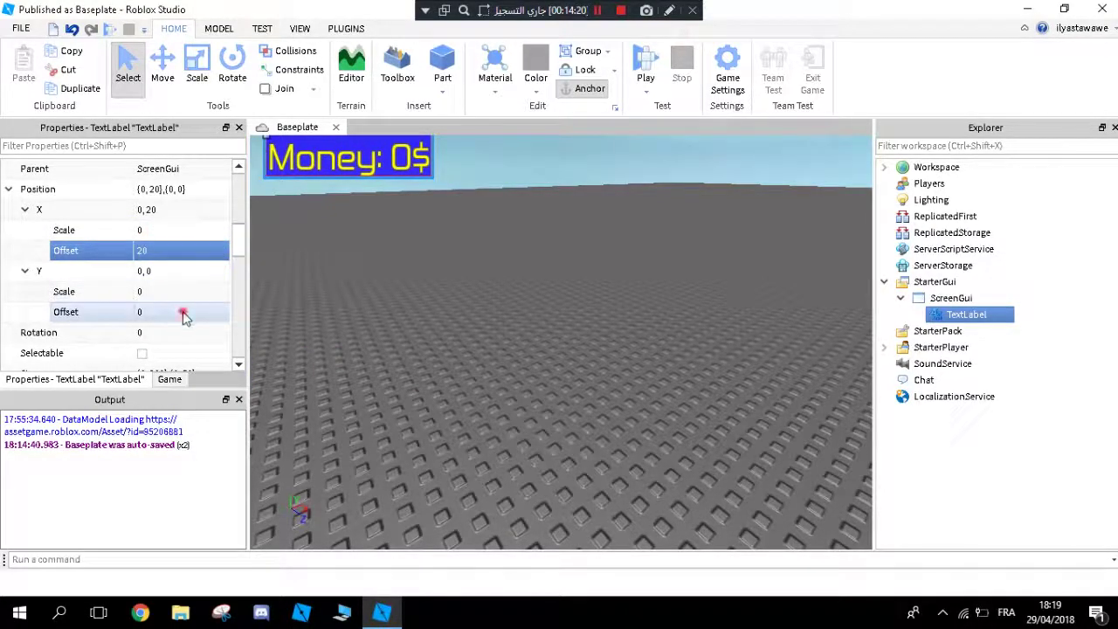
{"action": "left_click", "coordinate": [182, 312]}
{"action": "type", "text": "20"}
{"action": "key", "text": "Return"}
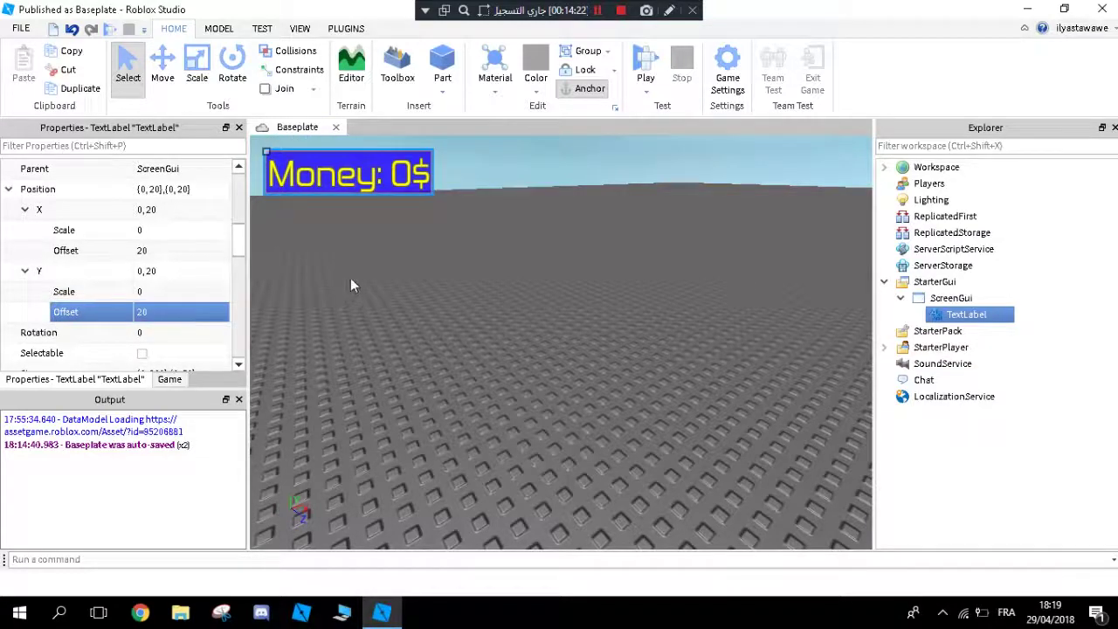
Step: Deselect the label and check how its offset position behaves by widening the Properties pane and restoring its width
{"action": "left_click", "coordinate": [403, 271]}
{"action": "left_click", "coordinate": [963, 315]}
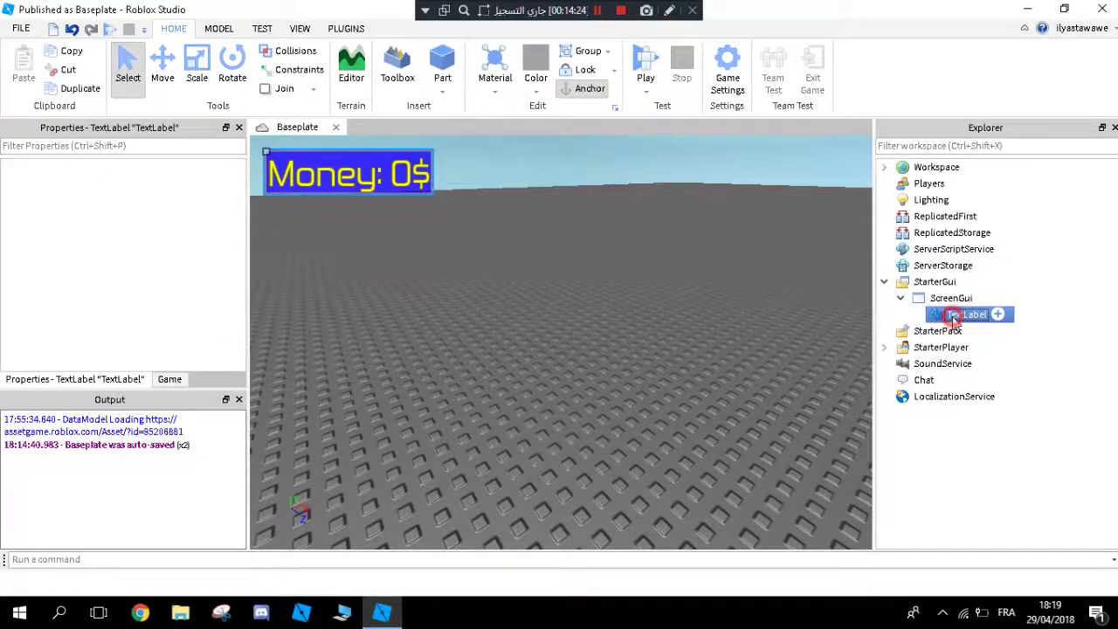
{"action": "left_click", "coordinate": [572, 278]}
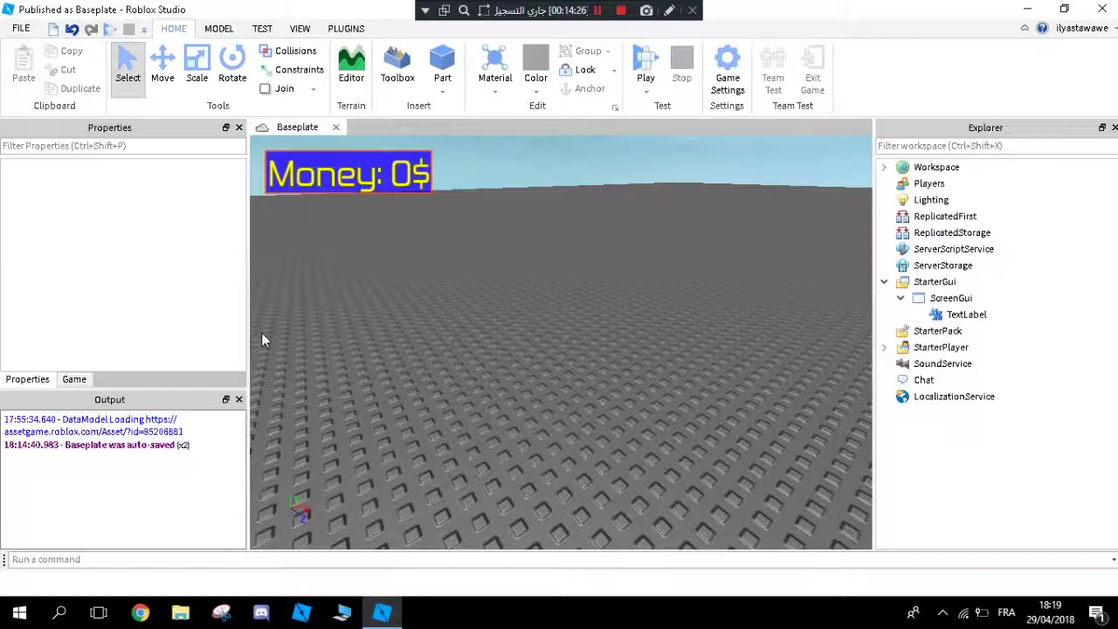
{"action": "left_click_drag", "start_coordinate": [246, 332], "coordinate": [380, 202]}
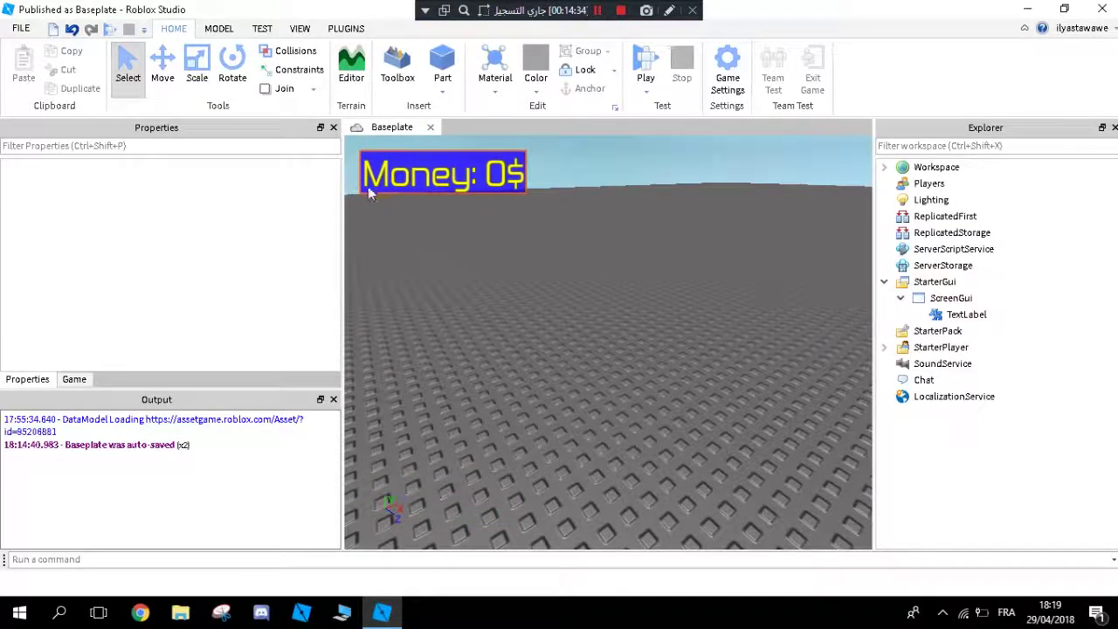
{"action": "left_click_drag", "start_coordinate": [345, 229], "coordinate": [195, 236]}
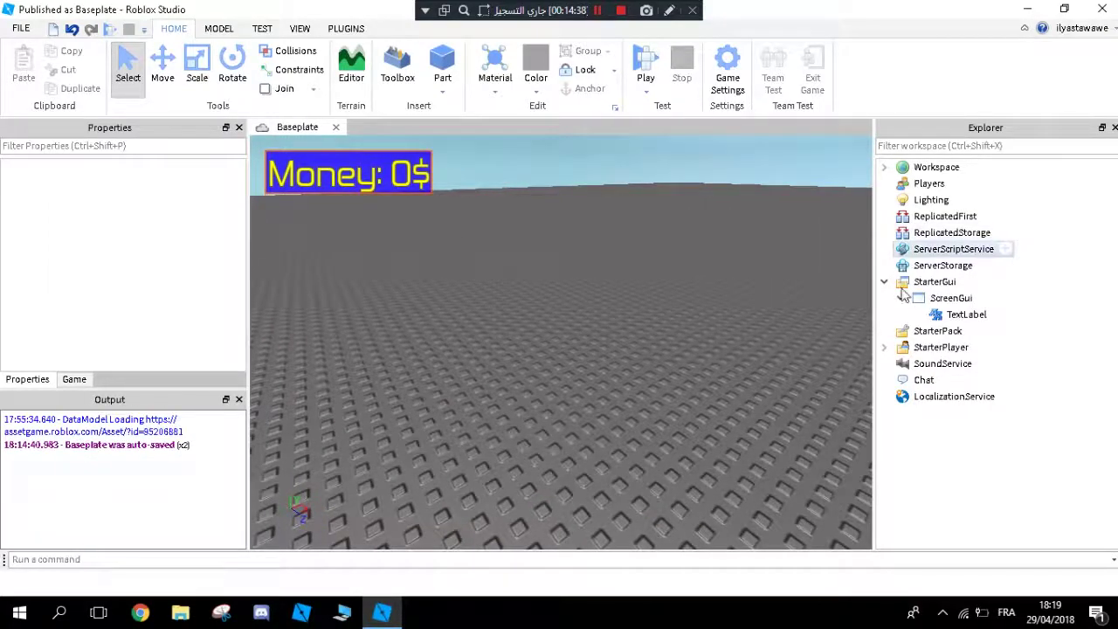
Step: Select the TextLabel and set its position X offset to 100
{"action": "left_click", "coordinate": [966, 315]}
{"action": "scroll", "coordinate": [175, 262], "scroll_direction": "down", "scroll_amount": 3}
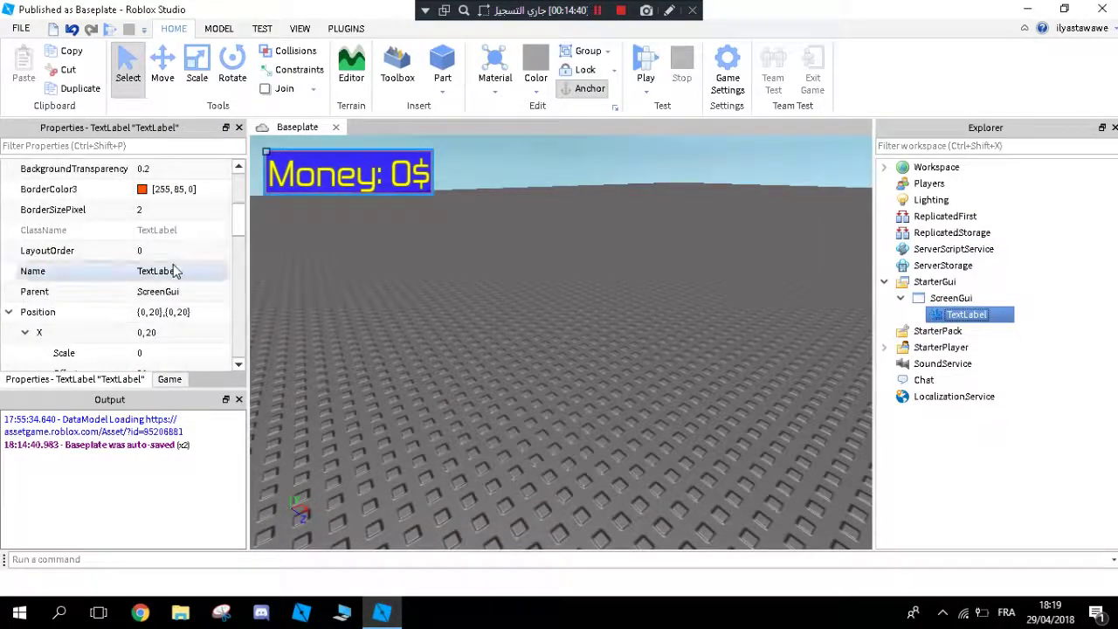
{"action": "right_click_drag", "start_coordinate": [567, 184], "coordinate": [567, 184]}
{"action": "scroll", "coordinate": [131, 248], "scroll_direction": "down", "scroll_amount": 2}
{"action": "left_click", "coordinate": [161, 308]}
{"action": "type", "text": "100"}
{"action": "key", "text": "Return"}
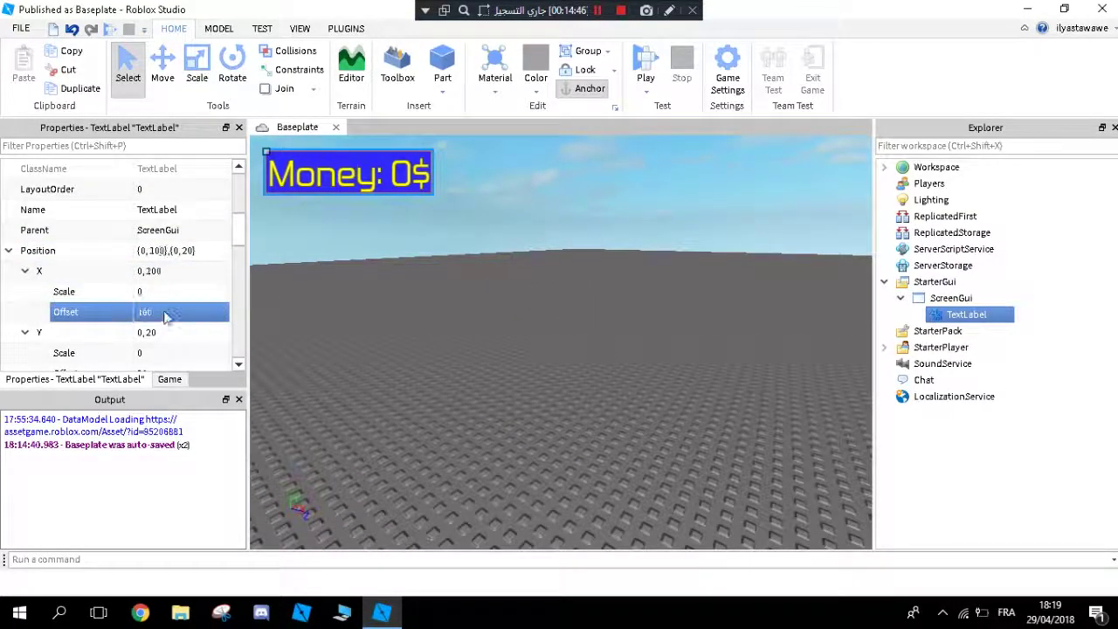
{"action": "left_click", "coordinate": [165, 312]}
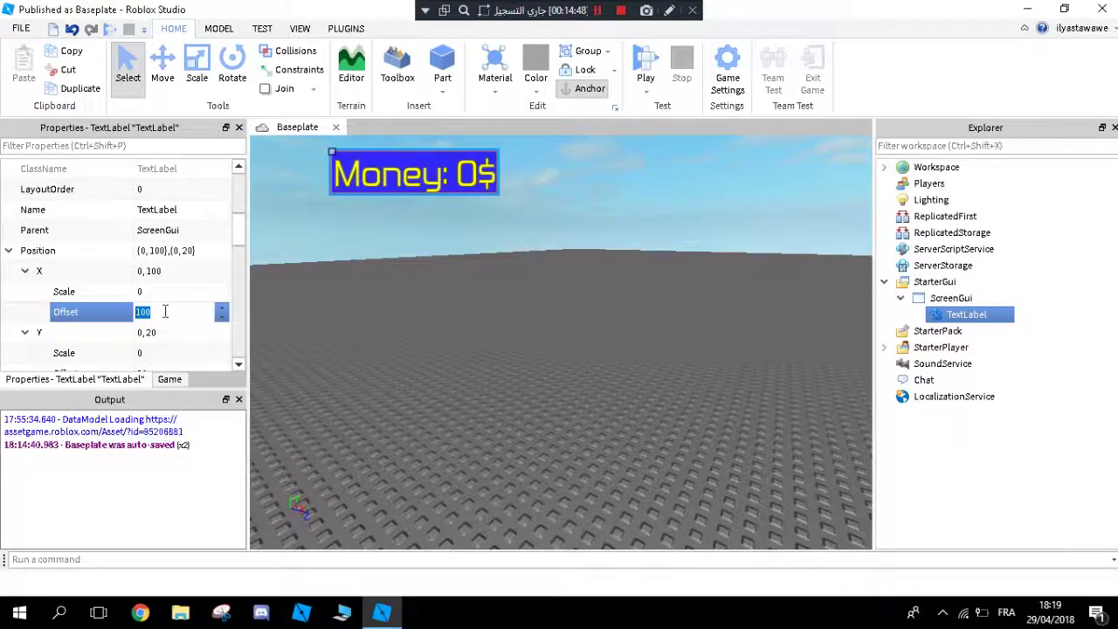
{"action": "key", "text": "Return"}
Step: Shift the label towards the horizontal middle by trying position X offsets of 250 and 350, then settling on 280
{"action": "left_click", "coordinate": [164, 312]}
{"action": "type", "text": "250"}
{"action": "key", "text": "Return"}
{"action": "left_click", "coordinate": [165, 312]}
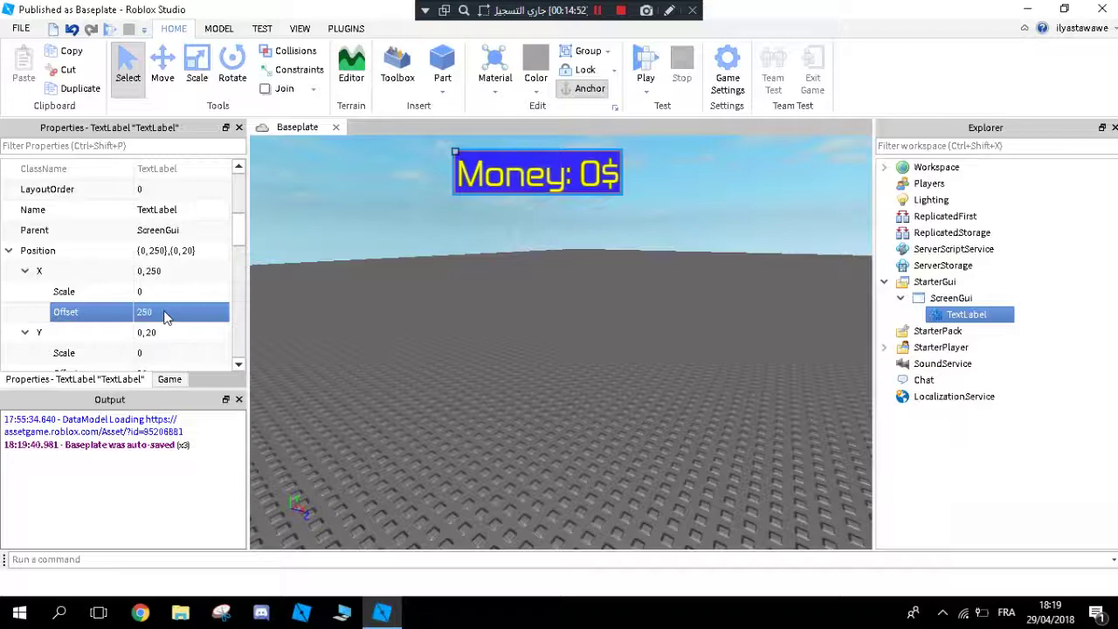
{"action": "type", "text": "350"}
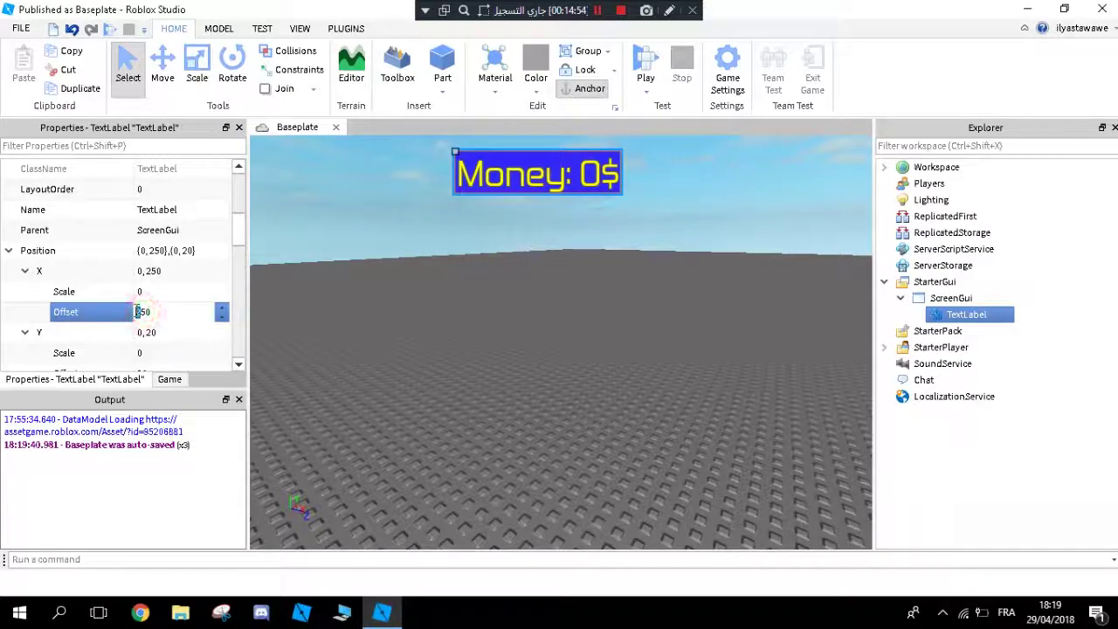
{"action": "key", "text": "Return"}
{"action": "left_click", "coordinate": [138, 315]}
{"action": "type", "text": "5"}
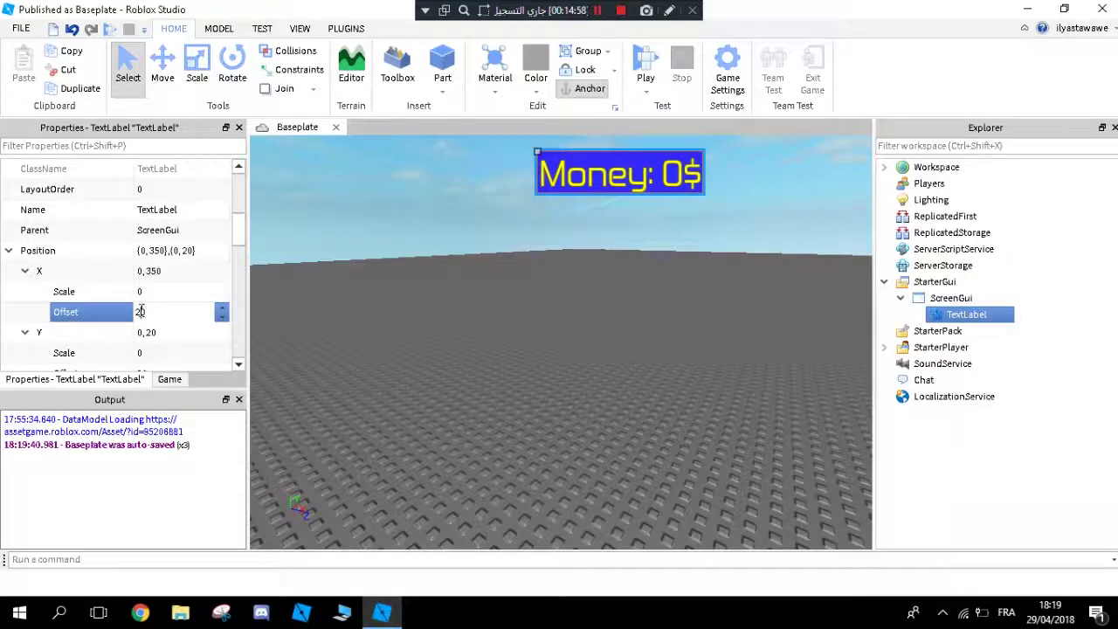
{"action": "type", "text": "80"}
{"action": "key", "text": "Return"}
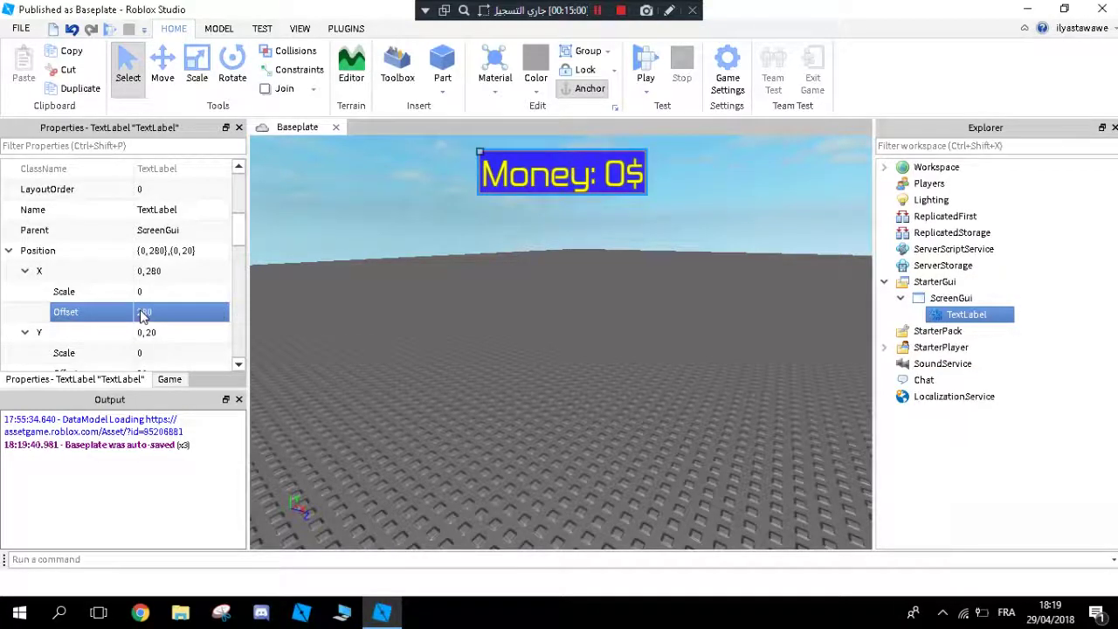
Step: Deselect the label and check its horizontal placement while resizing the panes beside the viewport
{"action": "right_click_drag", "start_coordinate": [494, 241], "coordinate": [550, 262]}
{"action": "left_click", "coordinate": [495, 259]}
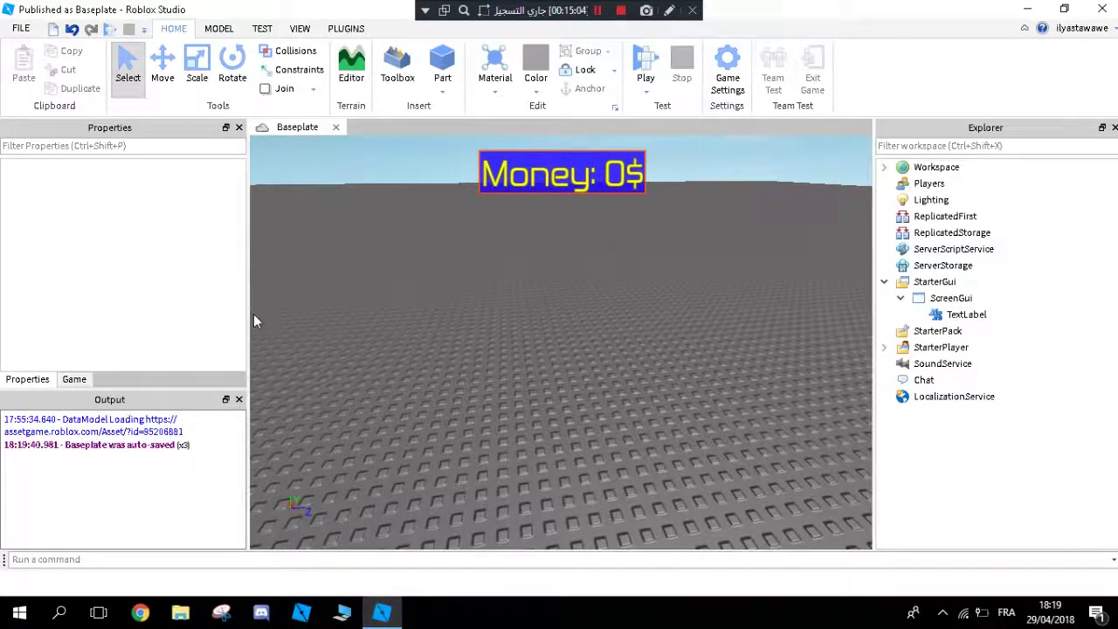
{"action": "mouse_move", "coordinate": [249, 313]}
{"action": "left_mouse_down"}
{"action": "mouse_move", "coordinate": [499, 305]}
{"action": "mouse_move", "coordinate": [254, 314]}
{"action": "mouse_move", "coordinate": [497, 322]}
{"action": "mouse_move", "coordinate": [316, 328]}
{"action": "mouse_move", "coordinate": [467, 309]}
{"action": "mouse_move", "coordinate": [212, 302]}
{"action": "mouse_move", "coordinate": [250, 315]}
{"action": "left_mouse_up"}
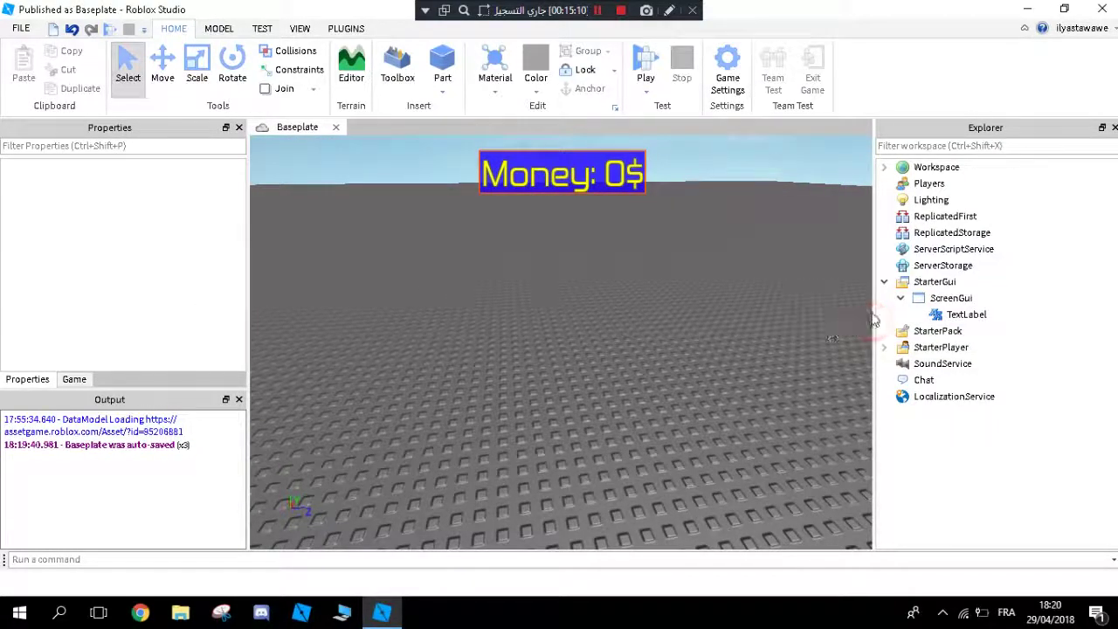
{"action": "left_click_drag", "start_coordinate": [873, 308], "coordinate": [881, 221]}
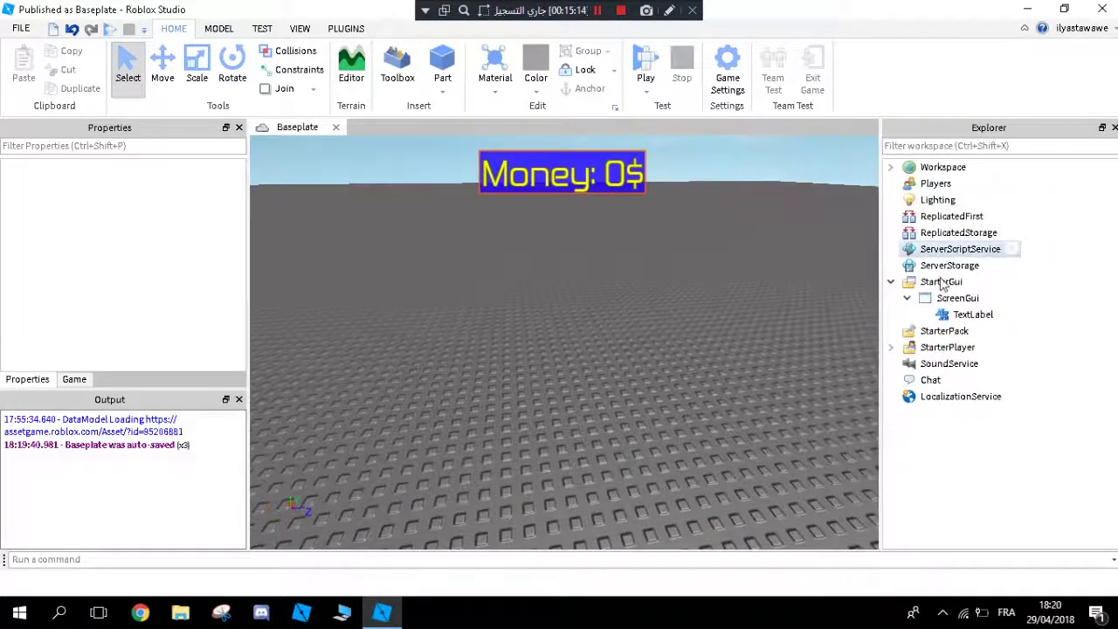
Step: Reset the TextLabel's position X and Y offsets to 0
{"action": "left_click", "coordinate": [966, 314]}
{"action": "scroll", "coordinate": [140, 229], "scroll_direction": "down", "scroll_amount": 4}
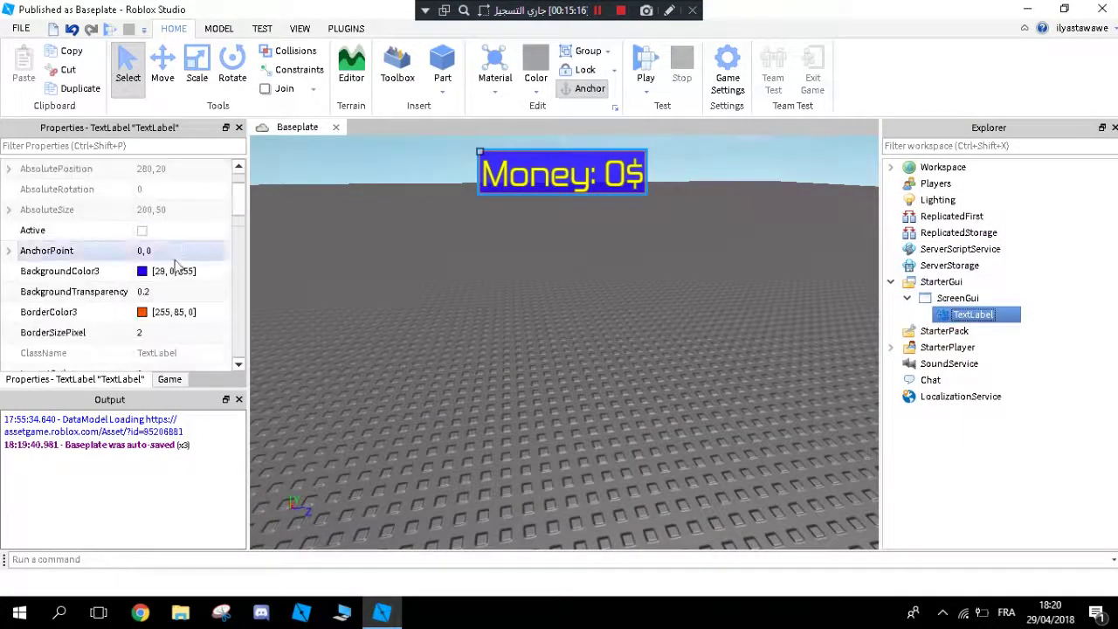
{"action": "scroll", "coordinate": [175, 271], "scroll_direction": "down", "scroll_amount": 1}
{"action": "left_click", "coordinate": [174, 251]}
{"action": "type", "text": "0"}
{"action": "key", "text": "Return"}
{"action": "left_click", "coordinate": [154, 311]}
{"action": "type", "text": "0"}
{"action": "key", "text": "Return"}
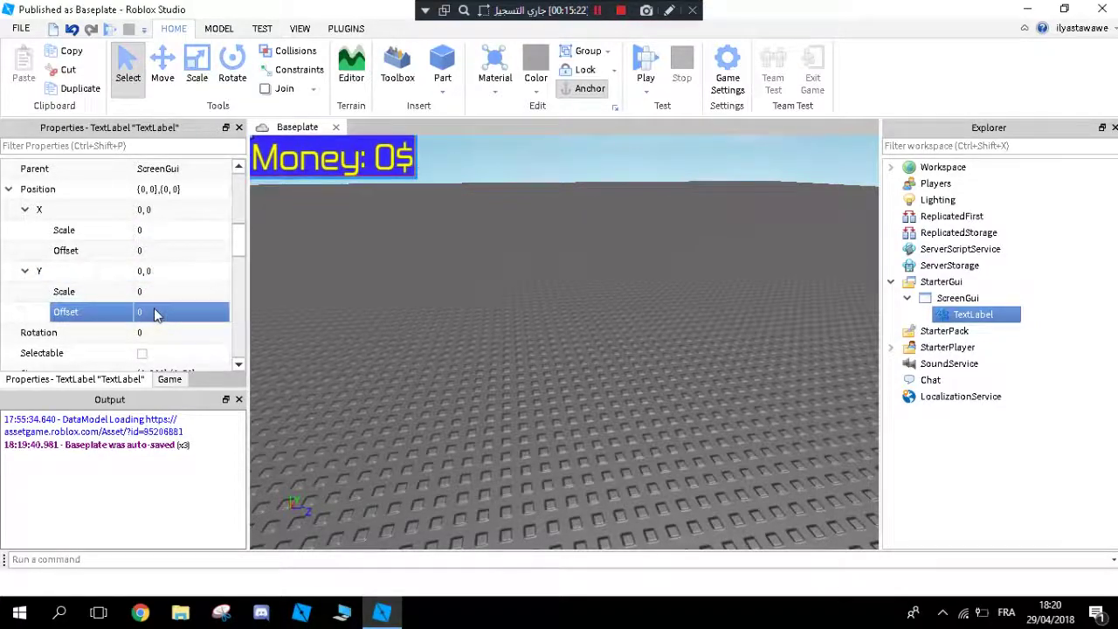
Step: Set the label's position X scale and Y scale to 0.5
{"action": "left_click", "coordinate": [163, 231]}
{"action": "type", "text": "0.5"}
{"action": "key", "text": "Return"}
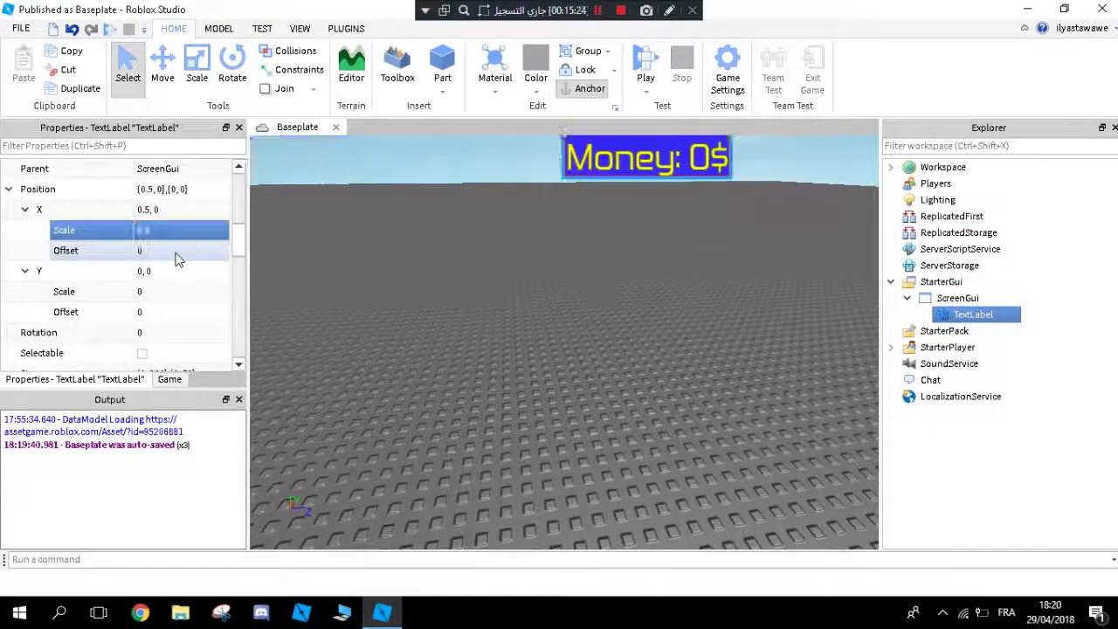
{"action": "left_click", "coordinate": [171, 293]}
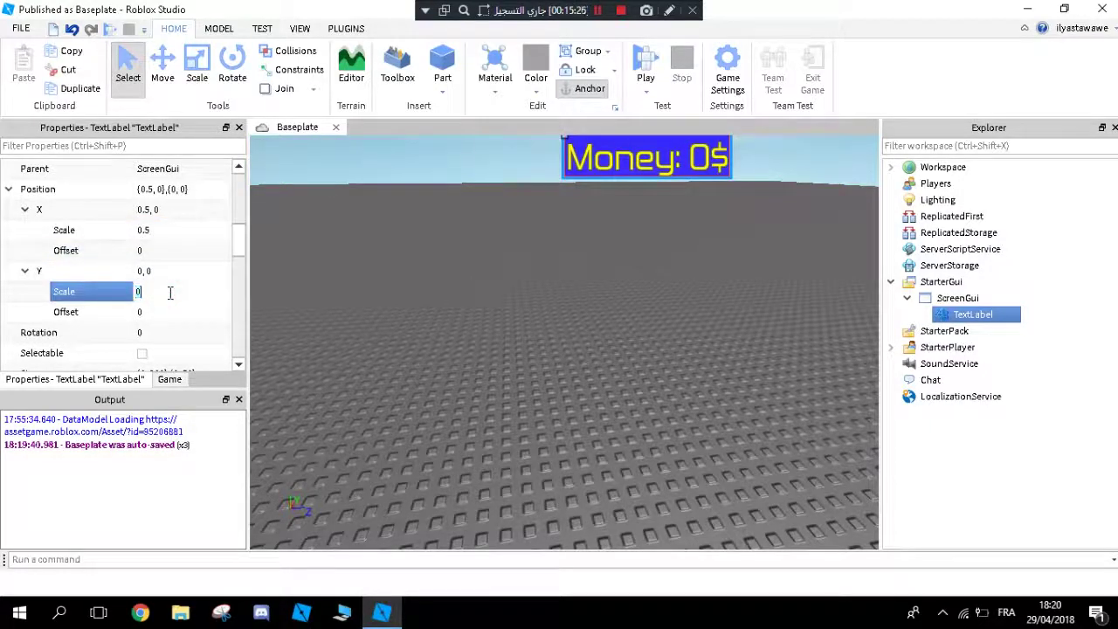
{"action": "type", "text": "0.5"}
{"action": "key", "text": "Return"}
Step: Expand the X and Y components of the label's Size property and examine their scale and offset values
{"action": "scroll", "coordinate": [175, 298], "scroll_direction": "down", "scroll_amount": 3}
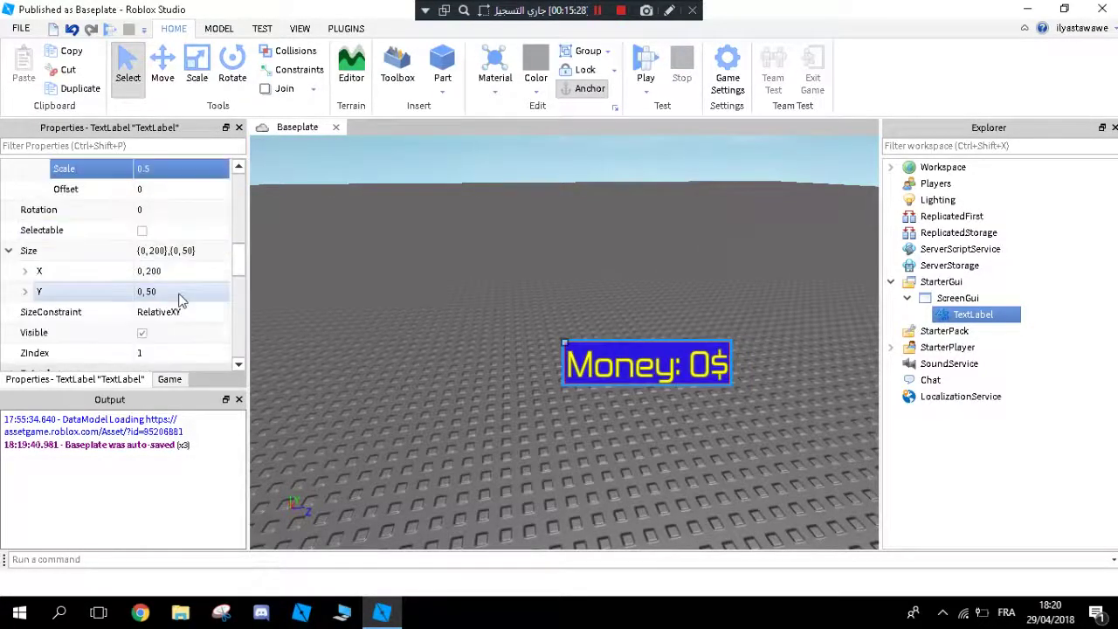
{"action": "scroll", "coordinate": [180, 299], "scroll_direction": "down", "scroll_amount": 6}
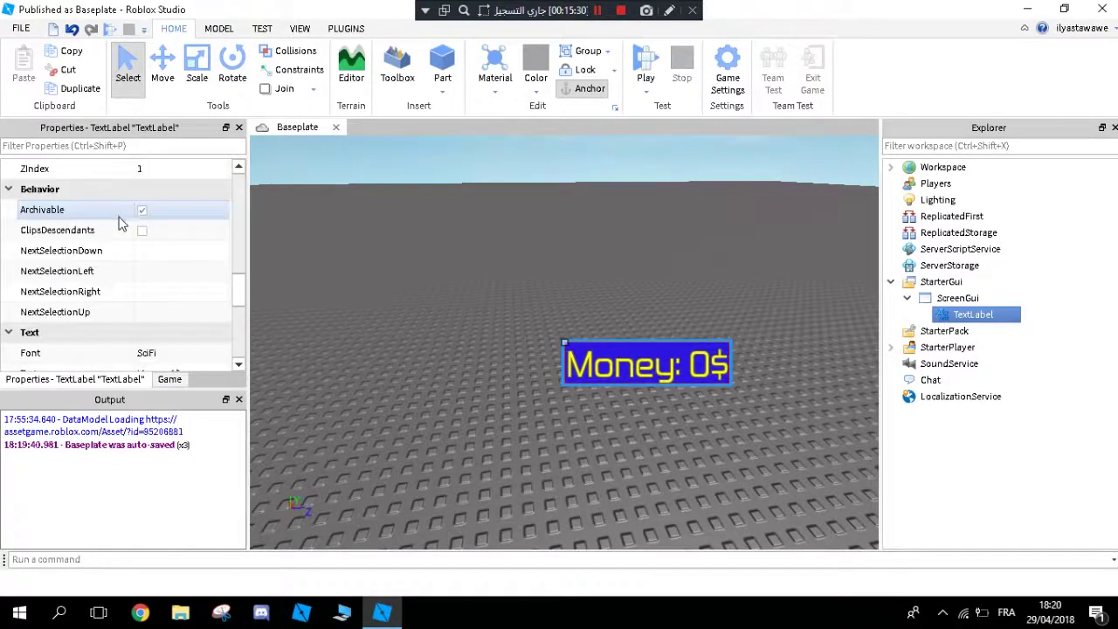
{"action": "scroll", "coordinate": [120, 253], "scroll_direction": "up", "scroll_amount": 5}
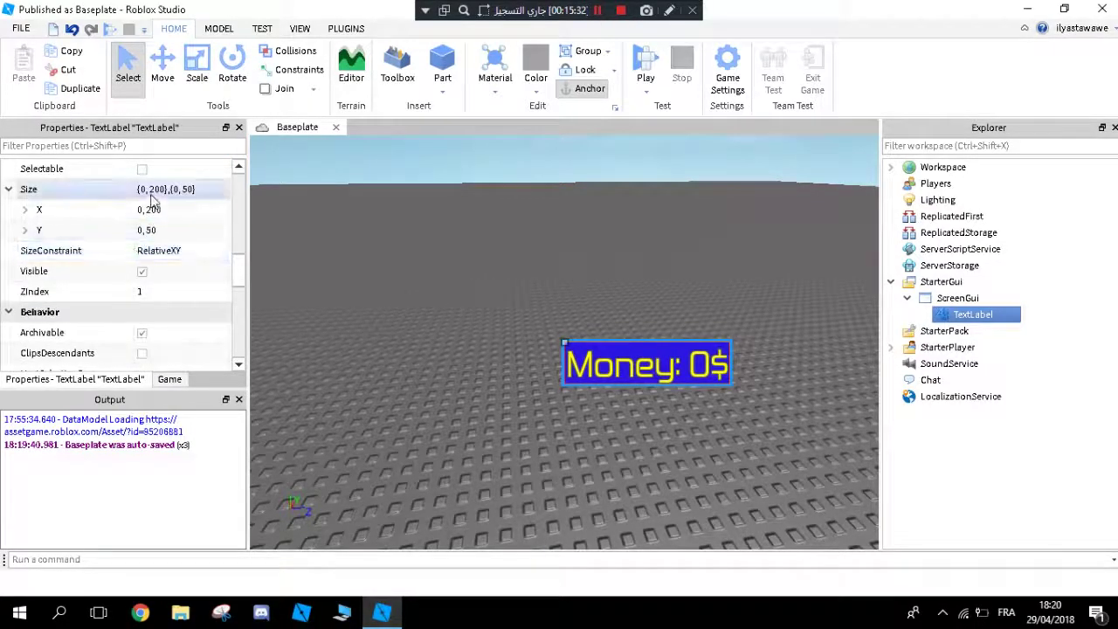
{"action": "left_click", "coordinate": [153, 190]}
{"action": "left_click", "coordinate": [150, 190]}
{"action": "left_click", "coordinate": [24, 210]}
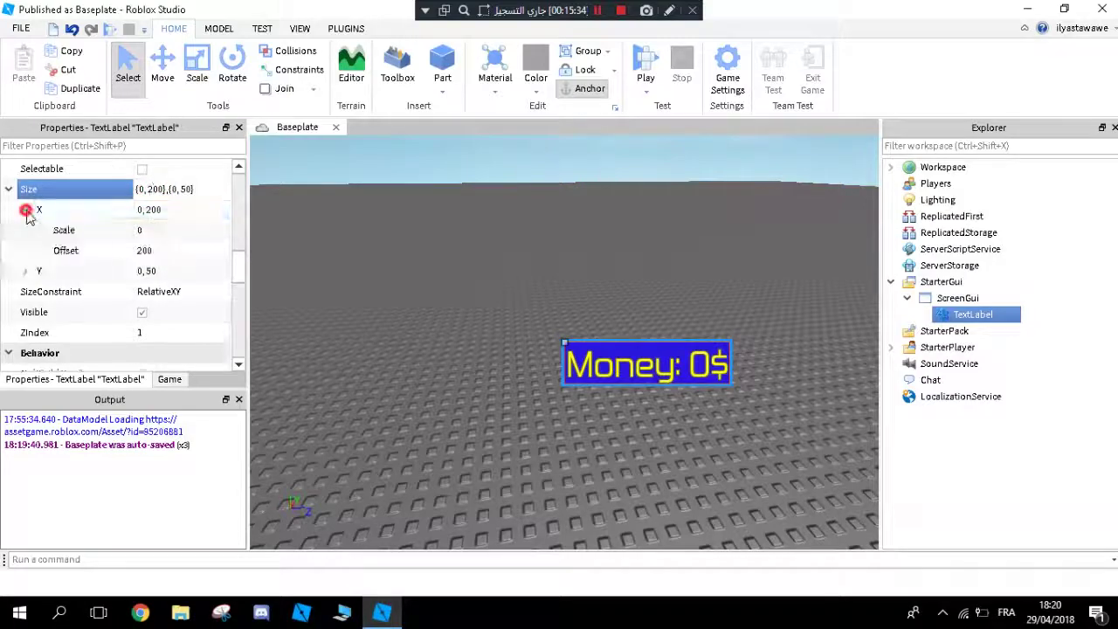
{"action": "left_click", "coordinate": [25, 271]}
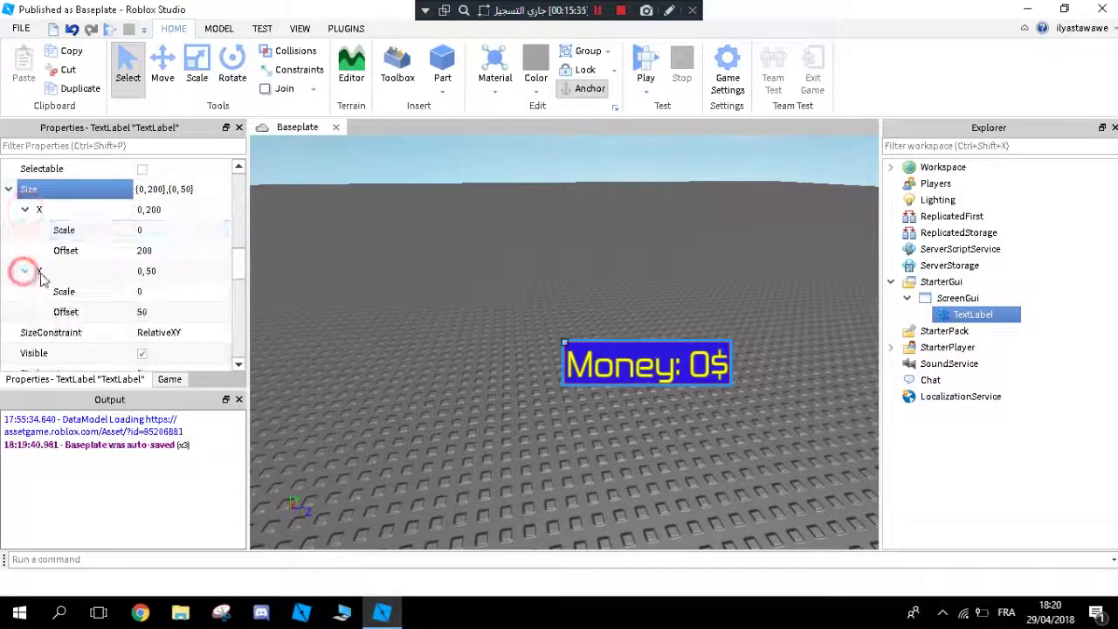
{"action": "left_click", "coordinate": [153, 189]}
{"action": "double_click", "coordinate": [152, 189]}
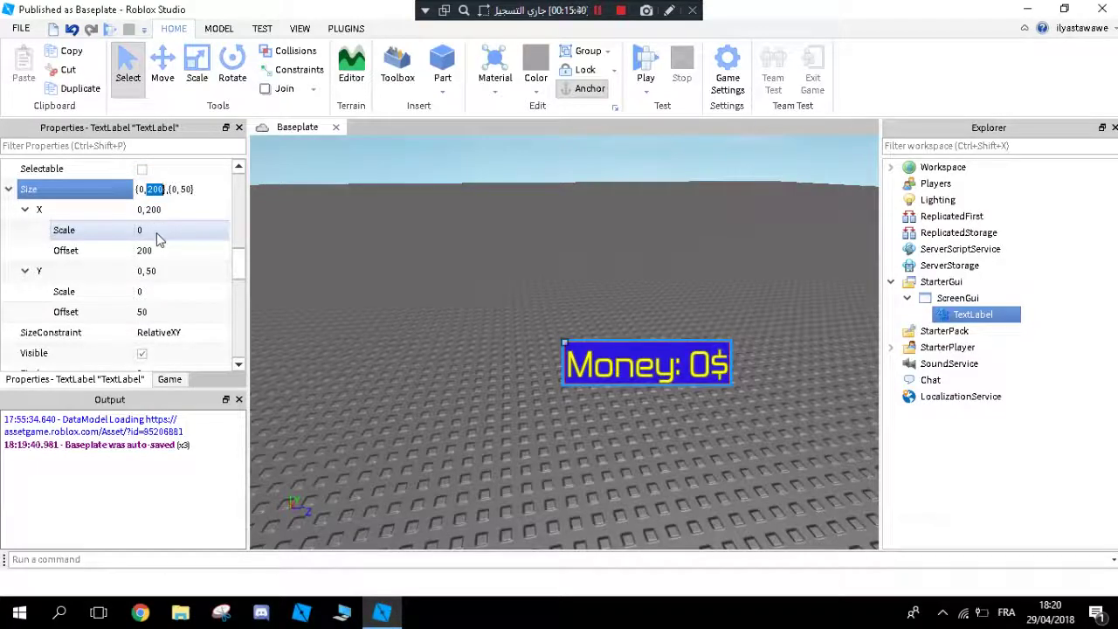
{"action": "double_click", "coordinate": [143, 189]}
{"action": "right_click_drag", "start_coordinate": [341, 247], "coordinate": [337, 251]}
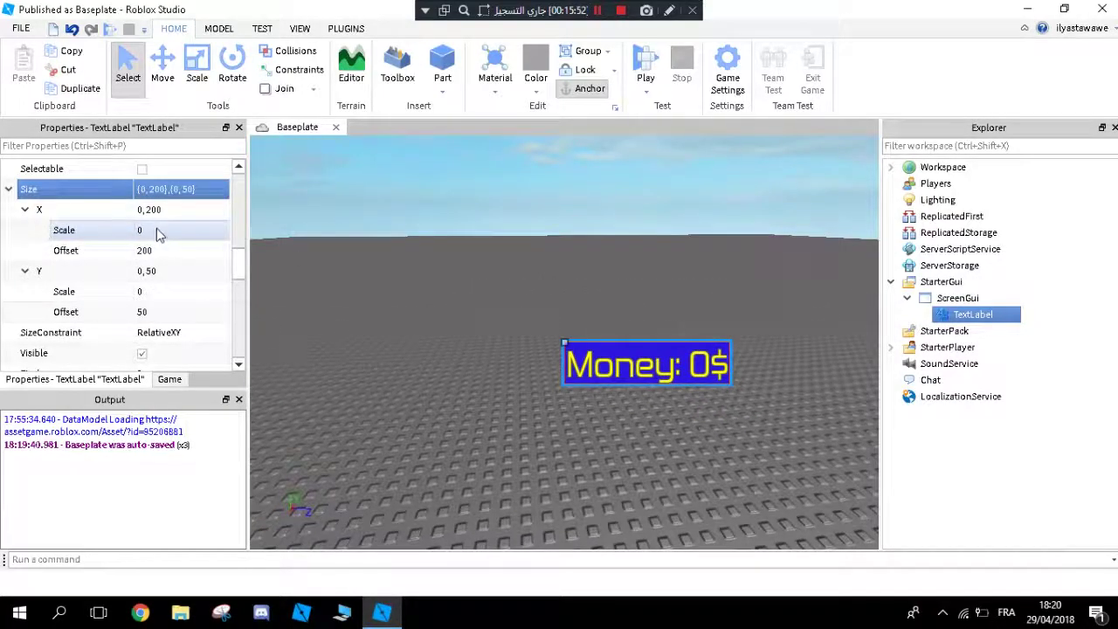
Step: Reset the label's position X scale and Y scale to 0
{"action": "scroll", "coordinate": [166, 271], "scroll_direction": "up", "scroll_amount": 3}
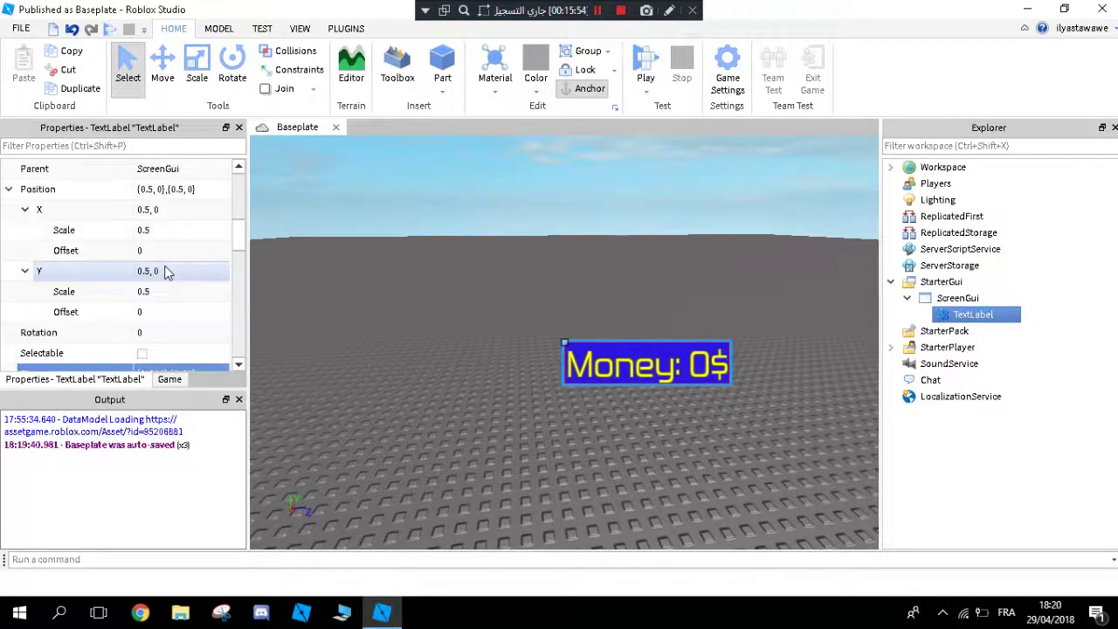
{"action": "left_click", "coordinate": [166, 233]}
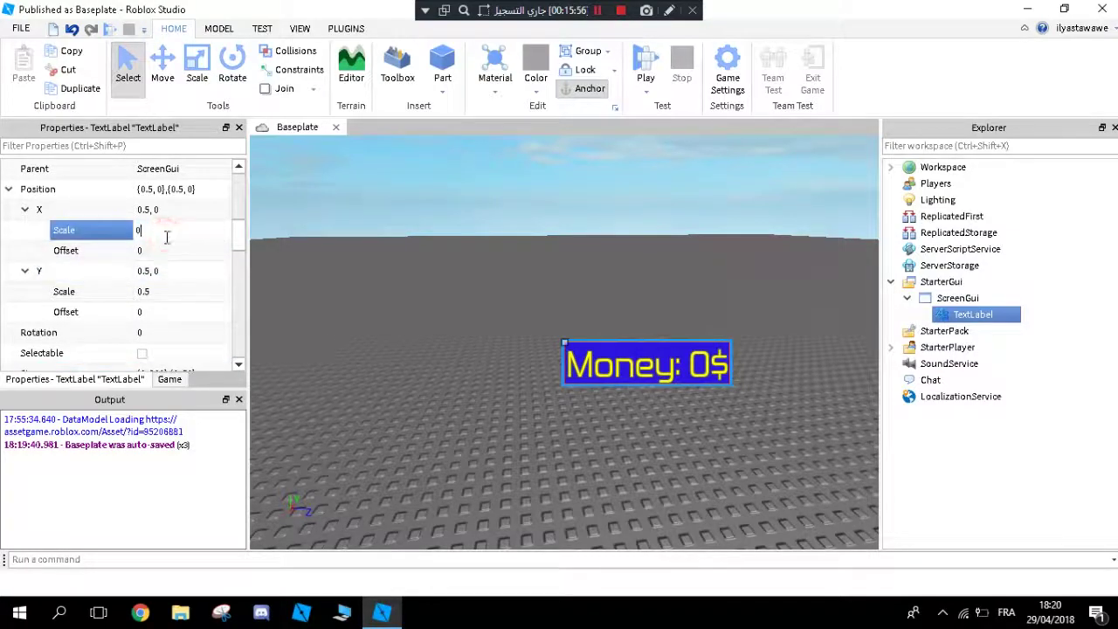
{"action": "type", "text": "0"}
{"action": "key", "text": "Return"}
{"action": "left_click", "coordinate": [169, 273]}
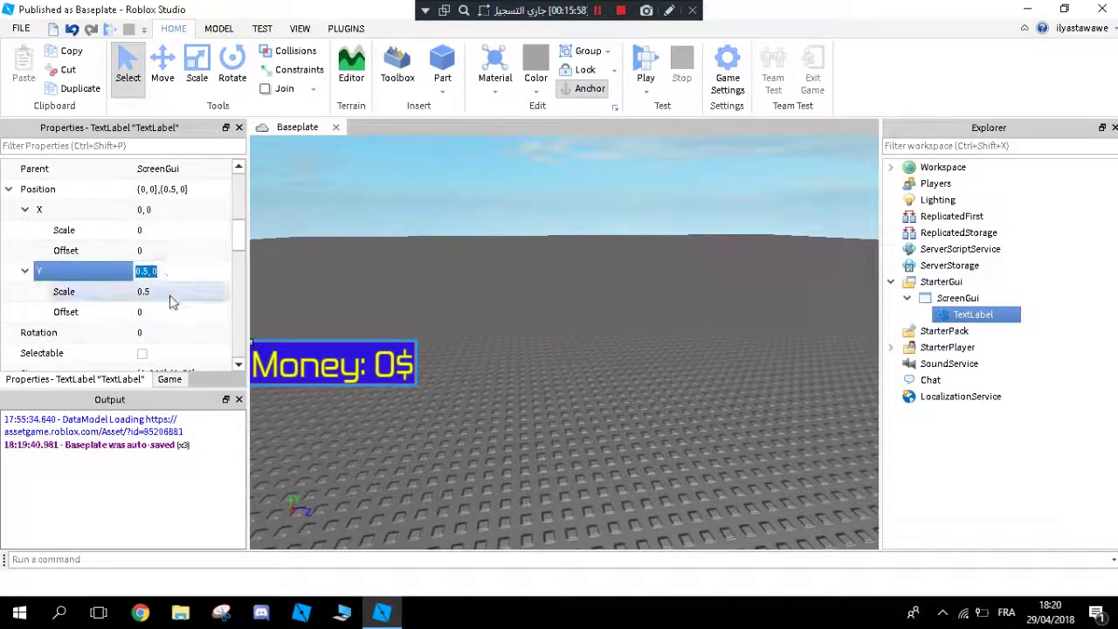
{"action": "left_click", "coordinate": [171, 295]}
{"action": "type", "text": "0"}
{"action": "key", "text": "Return"}
Step: Set the TextLabel's Size X offset and Y offset to 0
{"action": "scroll", "coordinate": [174, 262], "scroll_direction": "down", "scroll_amount": 5}
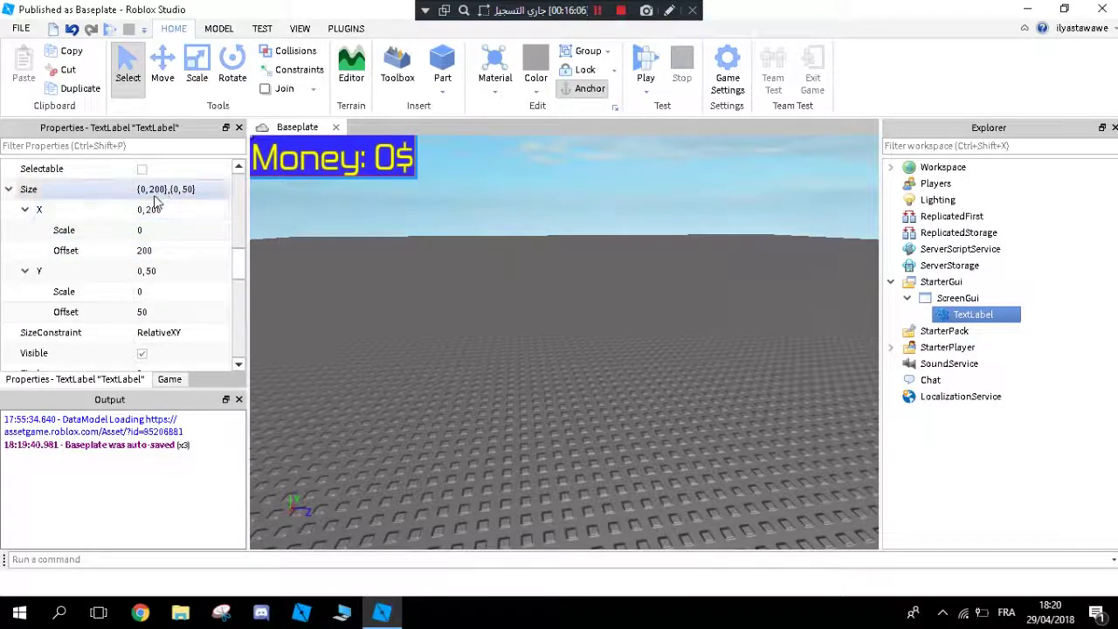
{"action": "left_click", "coordinate": [145, 252]}
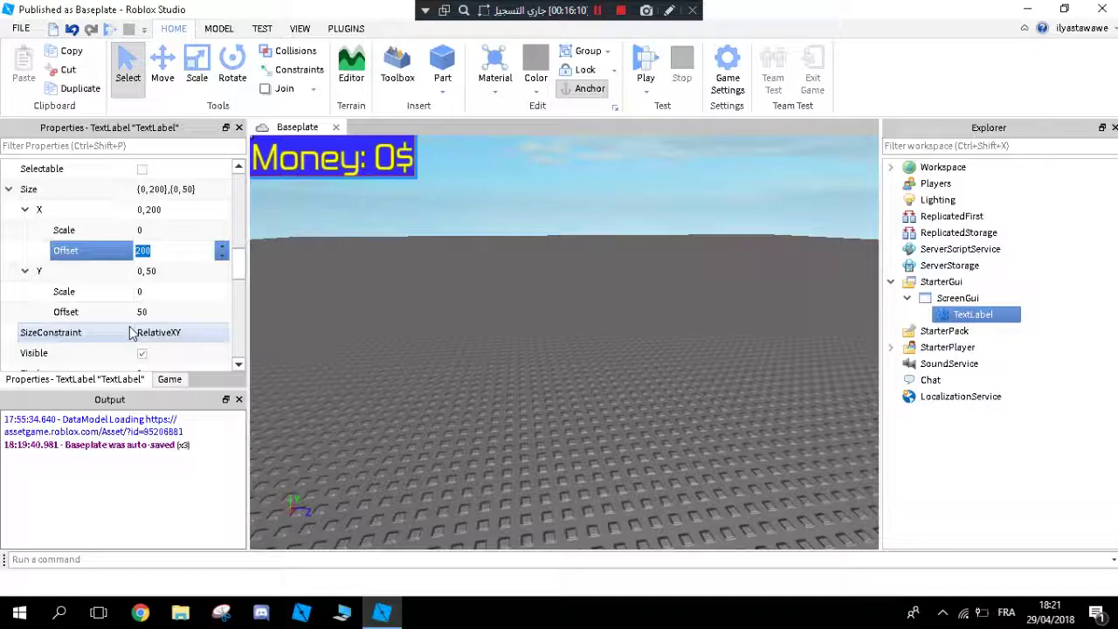
{"action": "type", "text": "0"}
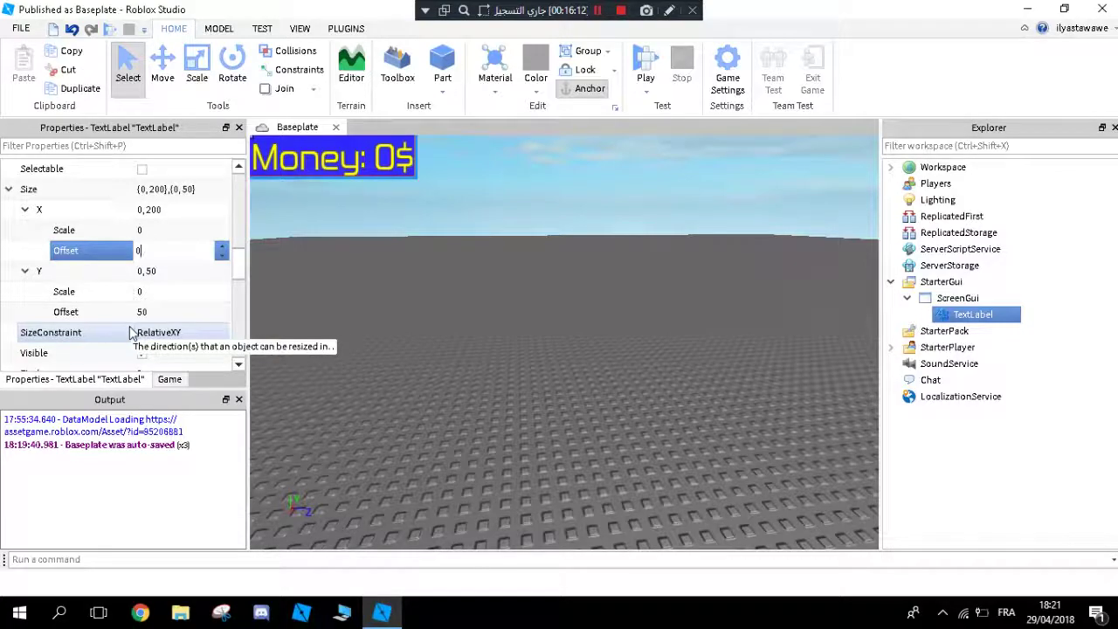
{"action": "key", "text": "Return"}
{"action": "left_click", "coordinate": [162, 317]}
{"action": "type", "text": "0"}
{"action": "key", "text": "Return"}
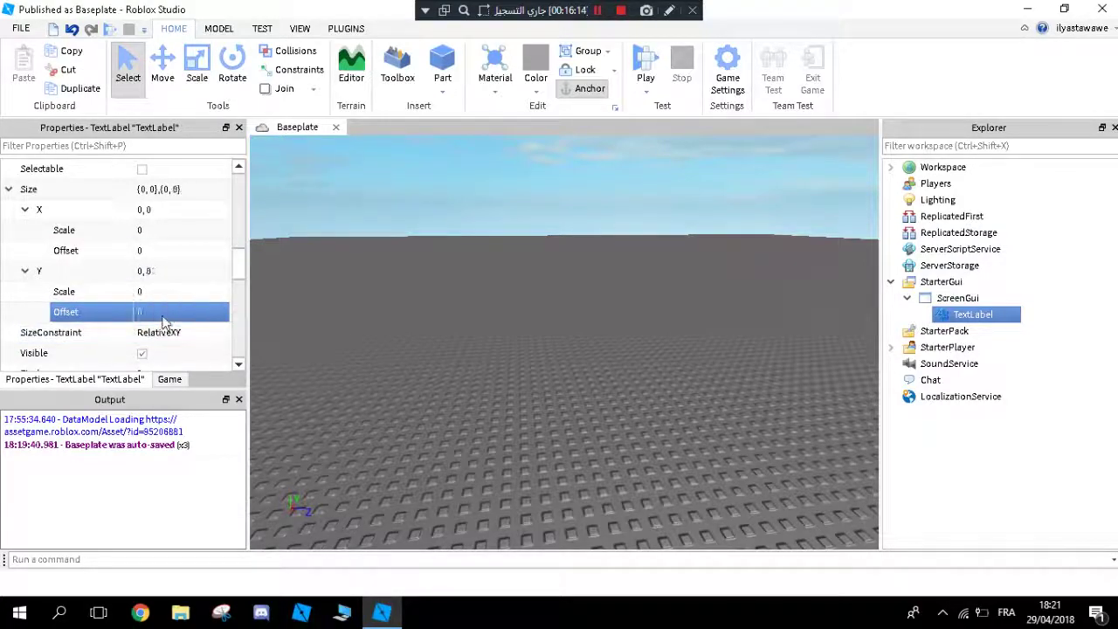
Step: Set the label's Size X scale to 0.5 and its Size Y offset to 5
{"action": "left_click", "coordinate": [157, 231]}
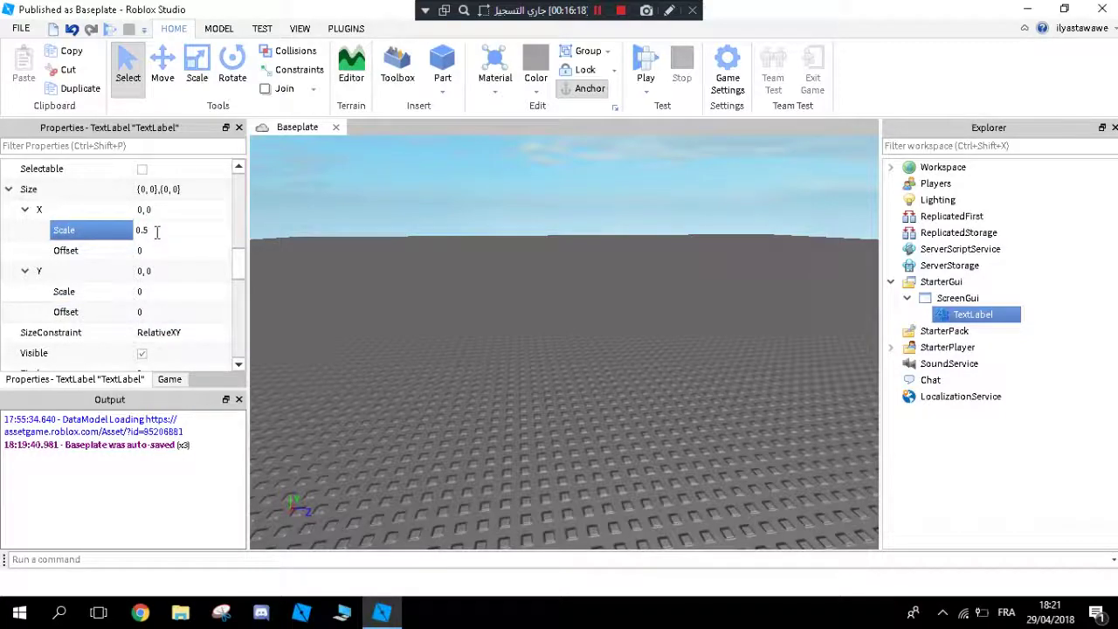
{"action": "key", "text": "Return"}
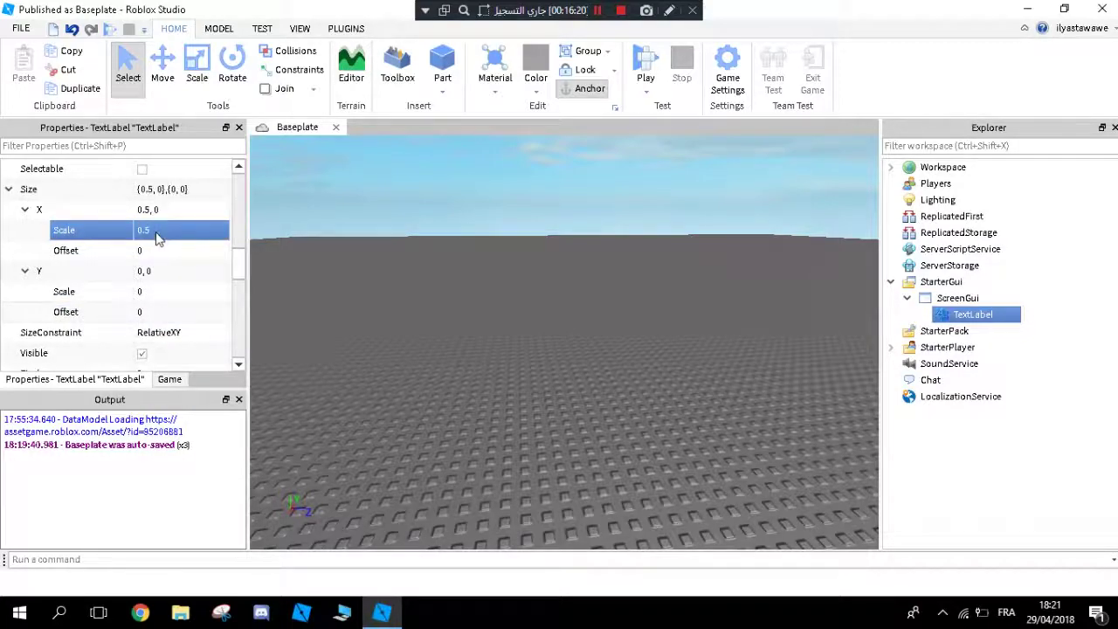
{"action": "left_click", "coordinate": [142, 292]}
{"action": "left_click", "coordinate": [143, 312]}
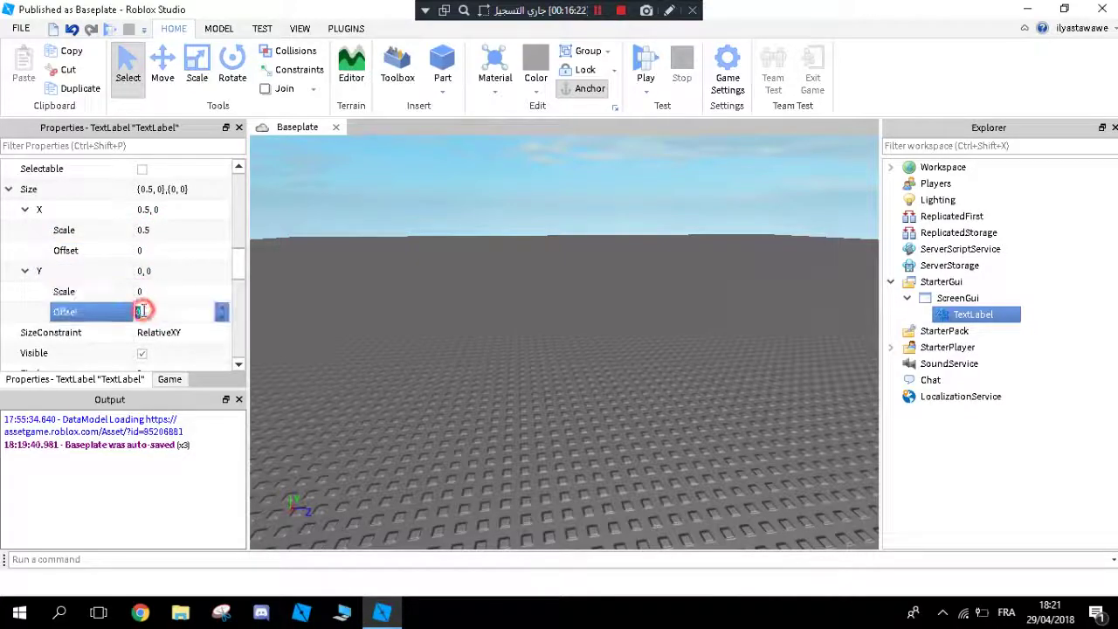
{"action": "type", "text": "5"}
{"action": "key", "text": "Return"}
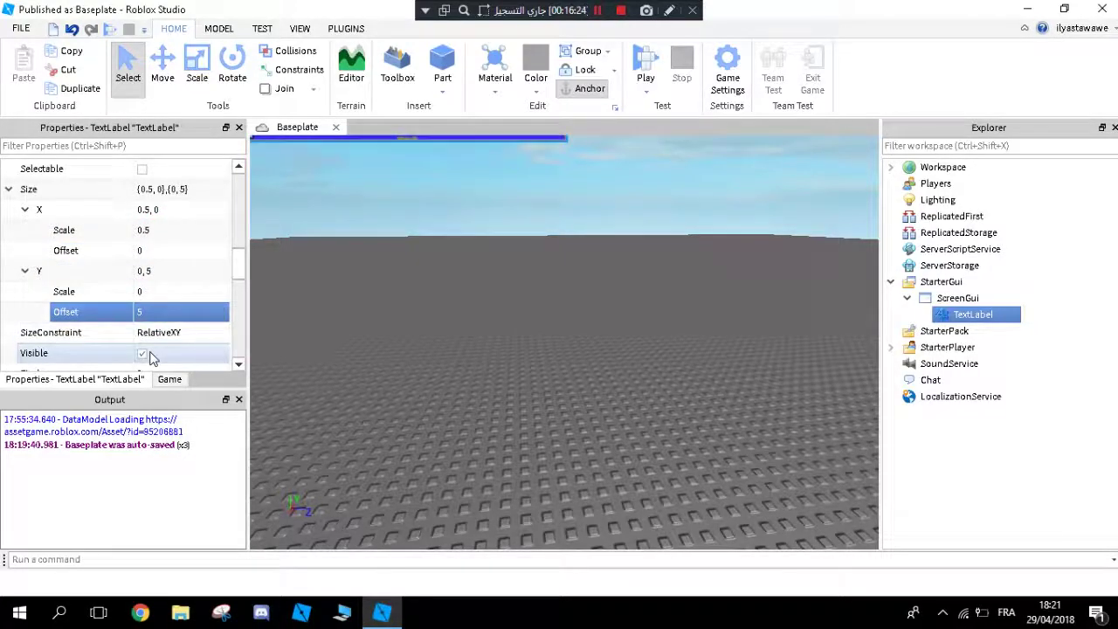
Step: Reset the label's Size Y offset to 0 and set its Size Y scale to 0.5
{"action": "left_click", "coordinate": [147, 312]}
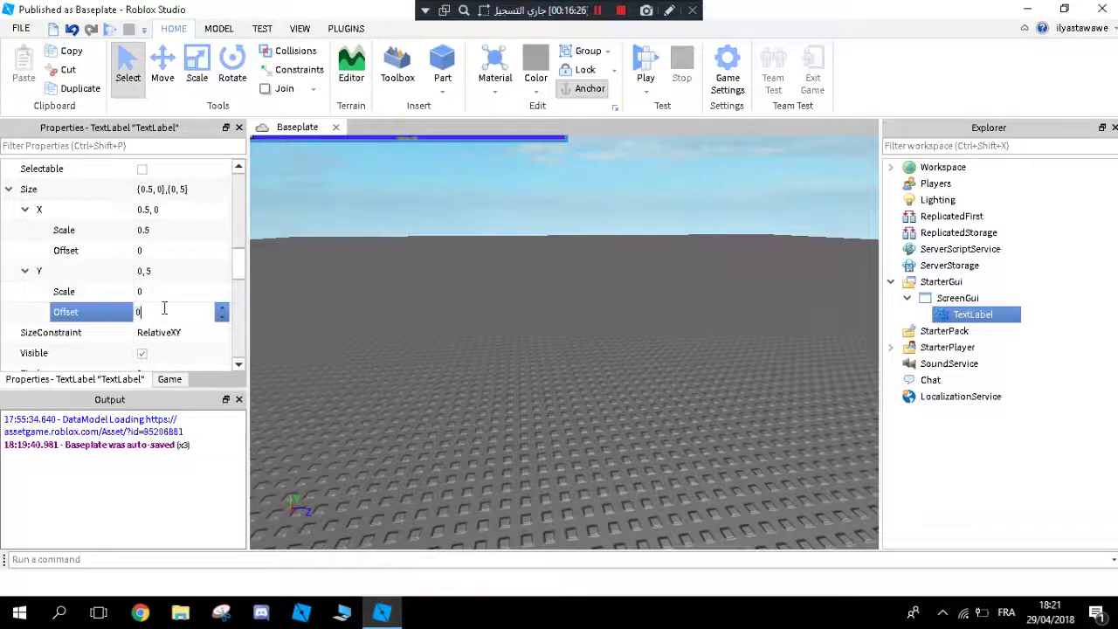
{"action": "key", "text": "Return"}
{"action": "left_click", "coordinate": [163, 291]}
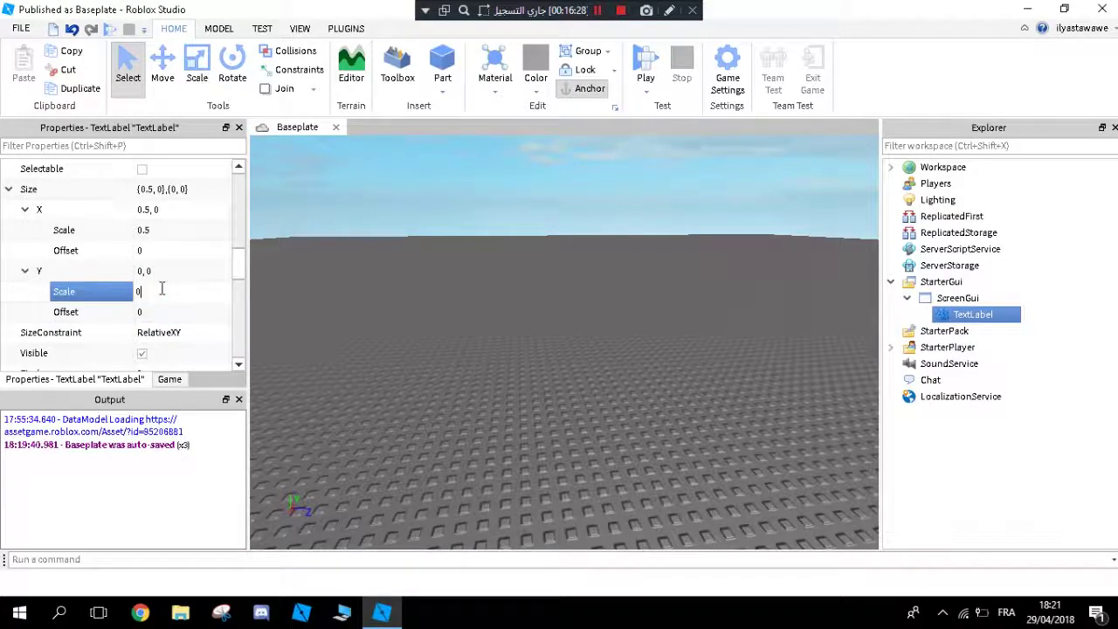
{"action": "type", "text": "0.5"}
{"action": "key", "text": "Return"}
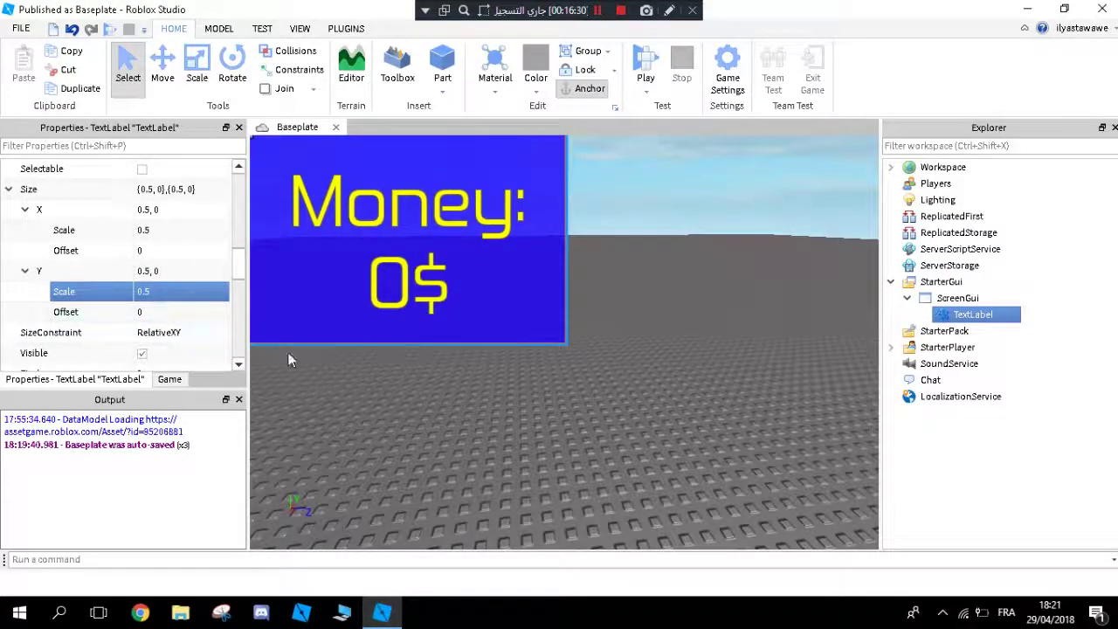
{"action": "right_click_drag", "start_coordinate": [384, 422], "coordinate": [405, 345]}
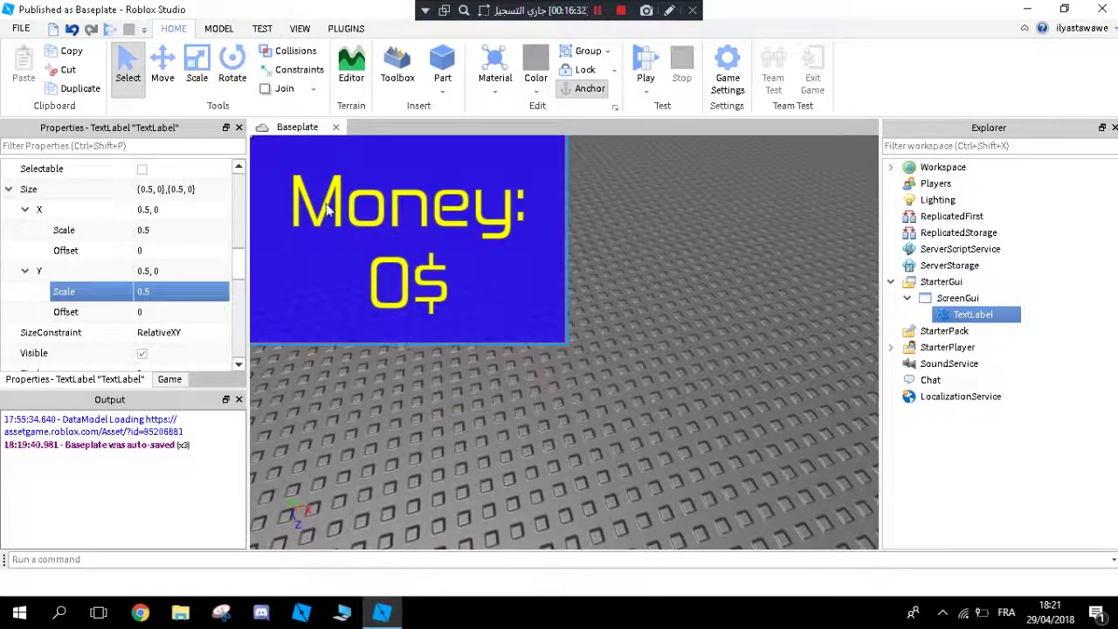
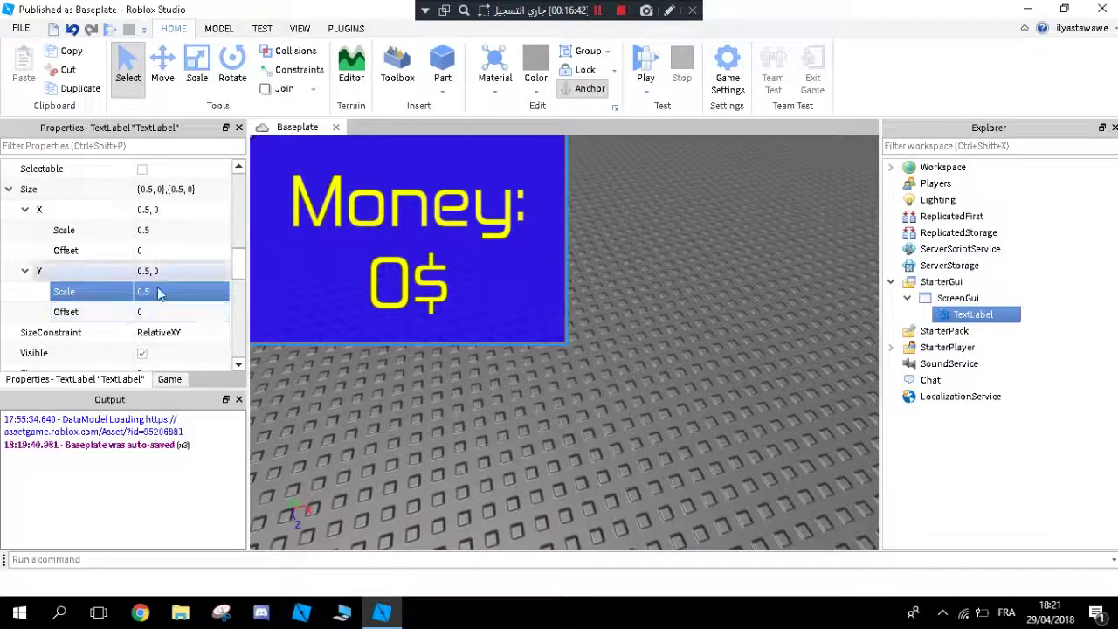
Step: Duplicate the TextLabel and set the copy's Position X scale to 0.5
{"action": "right_click_drag", "start_coordinate": [789, 367], "coordinate": [792, 357]}
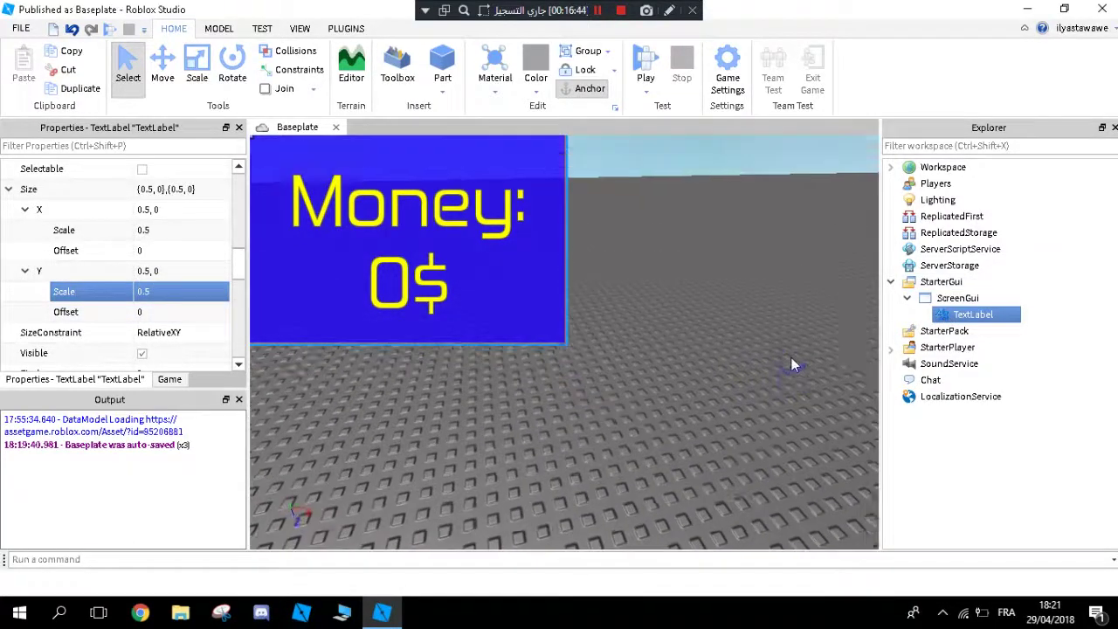
{"action": "key", "text": "ctrl+d"}
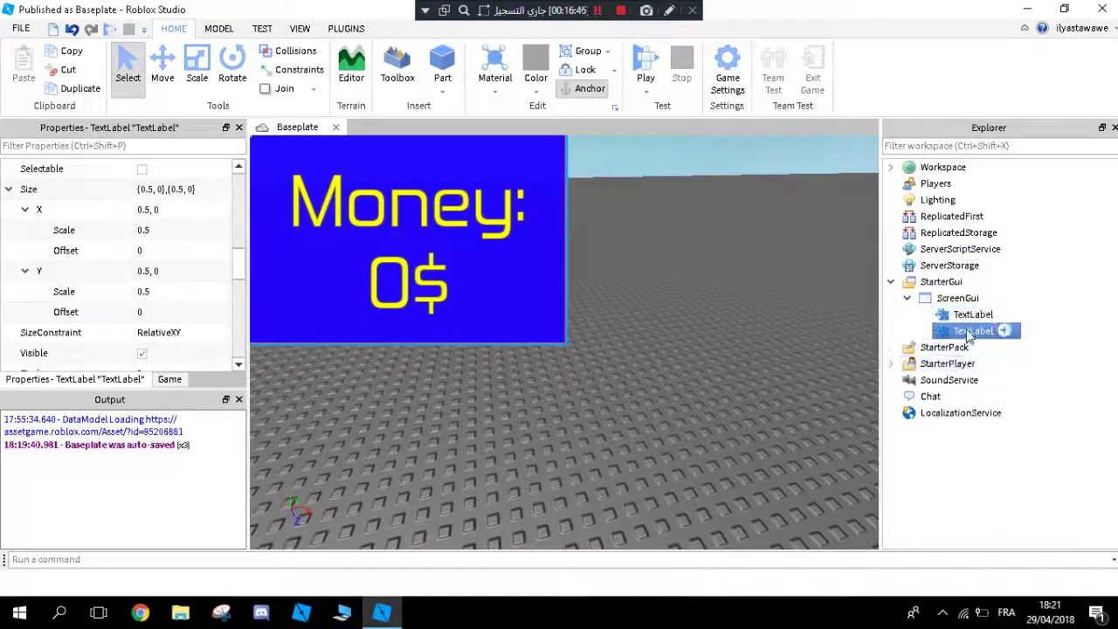
{"action": "scroll", "coordinate": [206, 262], "scroll_direction": "down", "scroll_amount": 2}
{"action": "scroll", "coordinate": [175, 262], "scroll_direction": "up", "scroll_amount": 3}
{"action": "scroll", "coordinate": [169, 286], "scroll_direction": "up", "scroll_amount": 2}
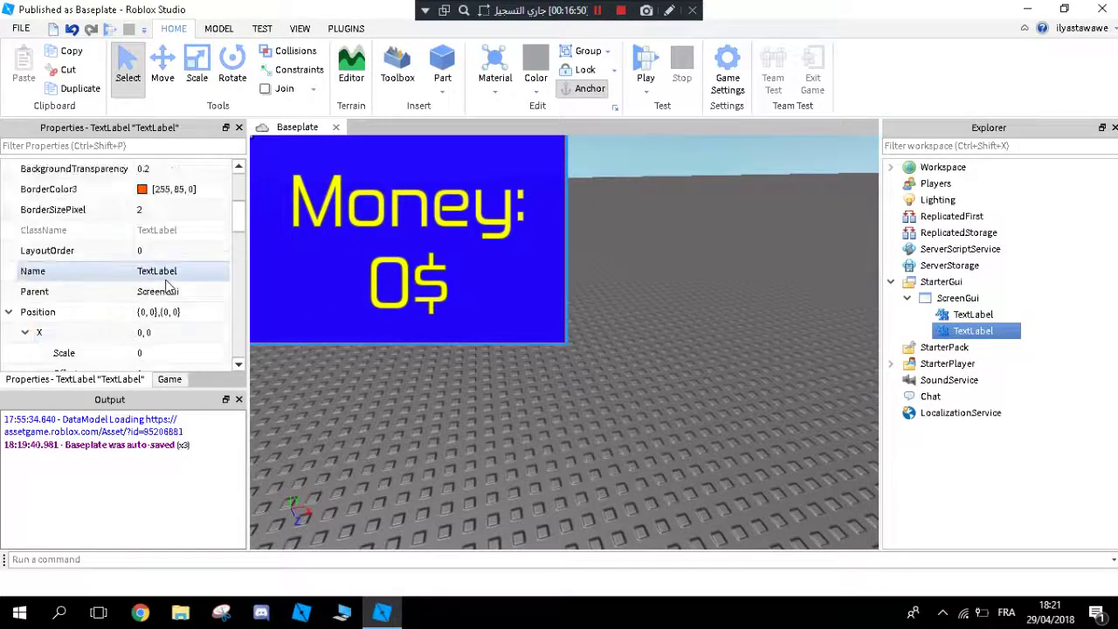
{"action": "scroll", "coordinate": [169, 323], "scroll_direction": "down", "scroll_amount": 1}
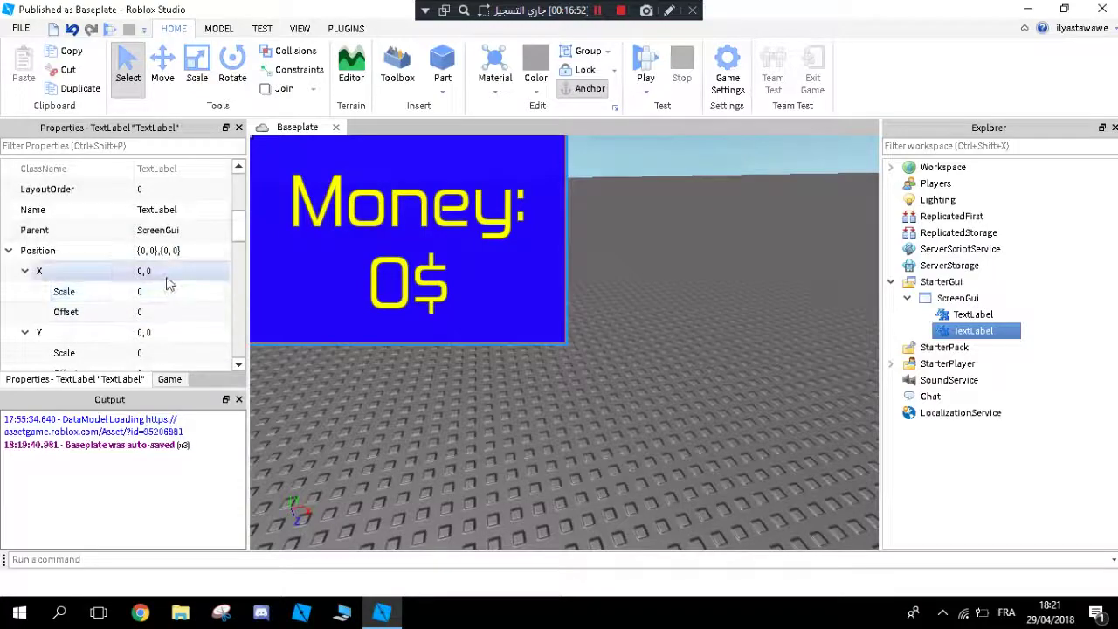
{"action": "left_click", "coordinate": [159, 293]}
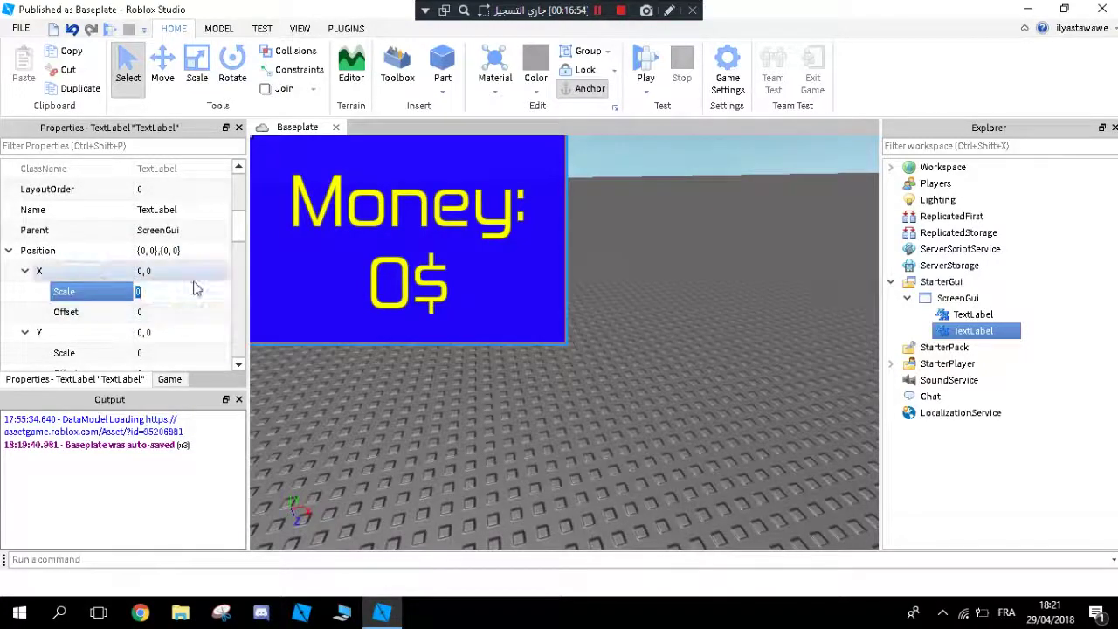
{"action": "type", "text": ".5"}
{"action": "key", "text": "Return"}
{"action": "left_click", "coordinate": [565, 377]}
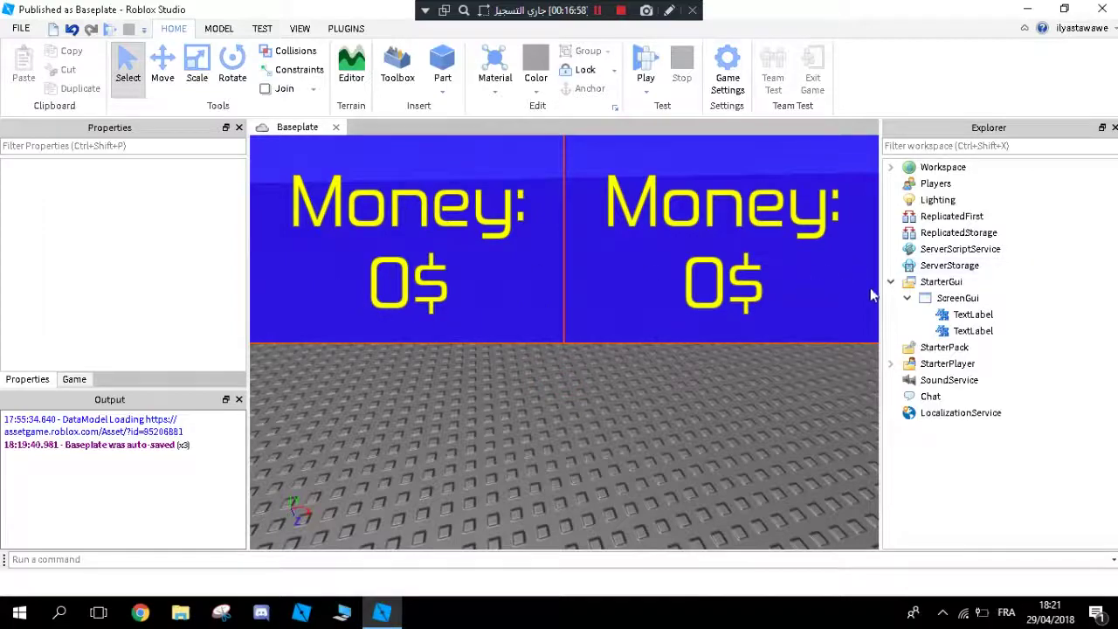
Step: Widen the viewport slightly and delete the duplicated TextLabel from the ScreenGui
{"action": "left_click_drag", "start_coordinate": [880, 320], "coordinate": [909, 350]}
{"action": "left_click", "coordinate": [983, 330]}
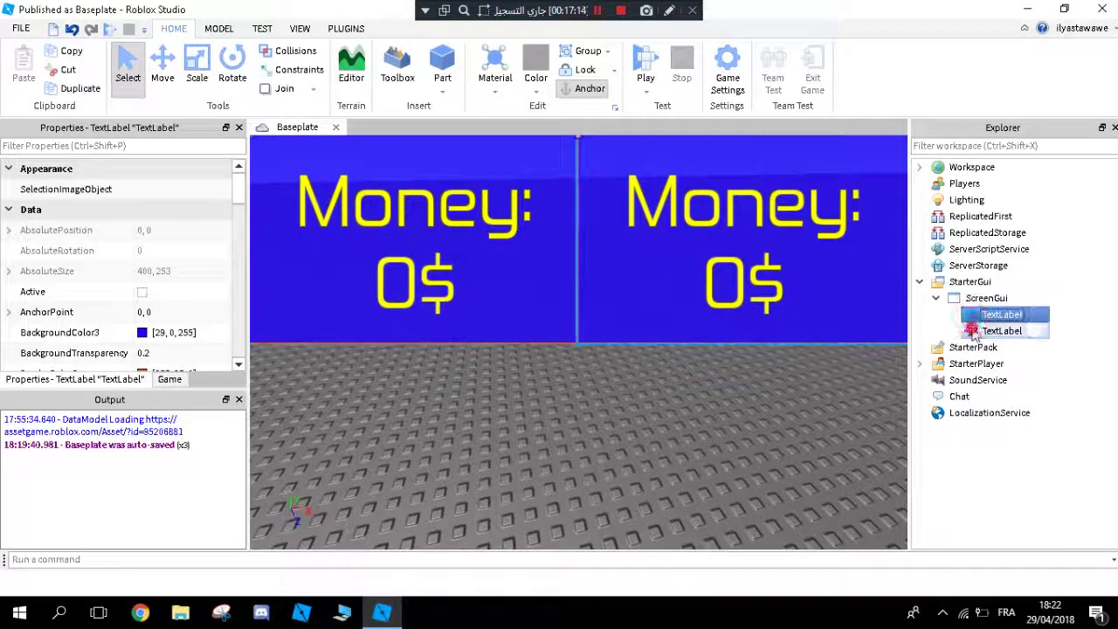
{"action": "scroll", "coordinate": [153, 237], "scroll_direction": "down", "scroll_amount": 3}
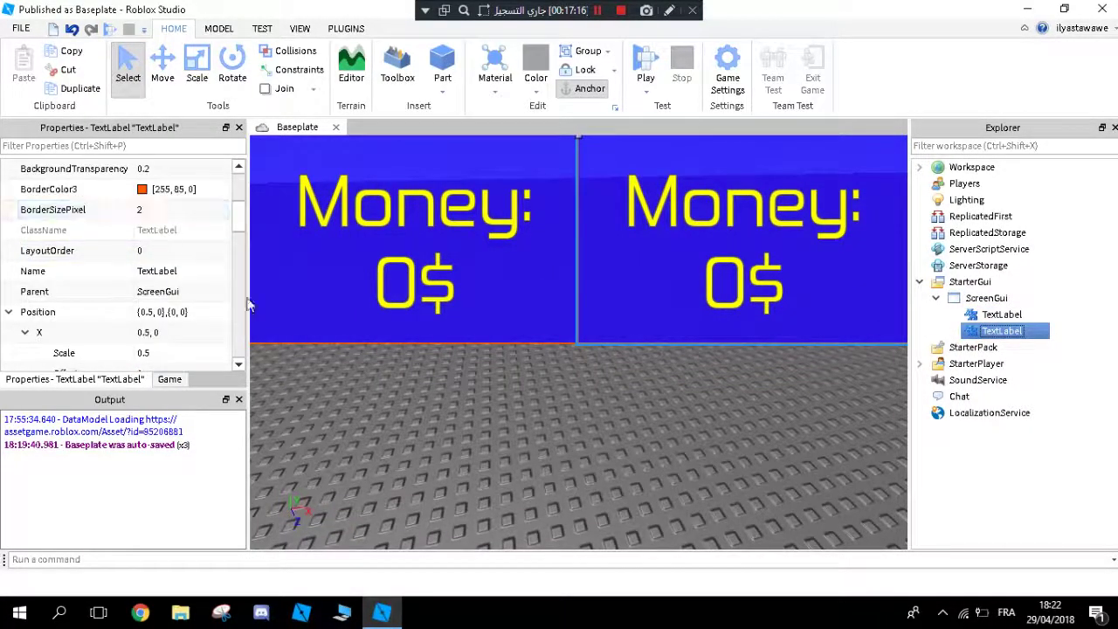
{"action": "key", "text": "Delete"}
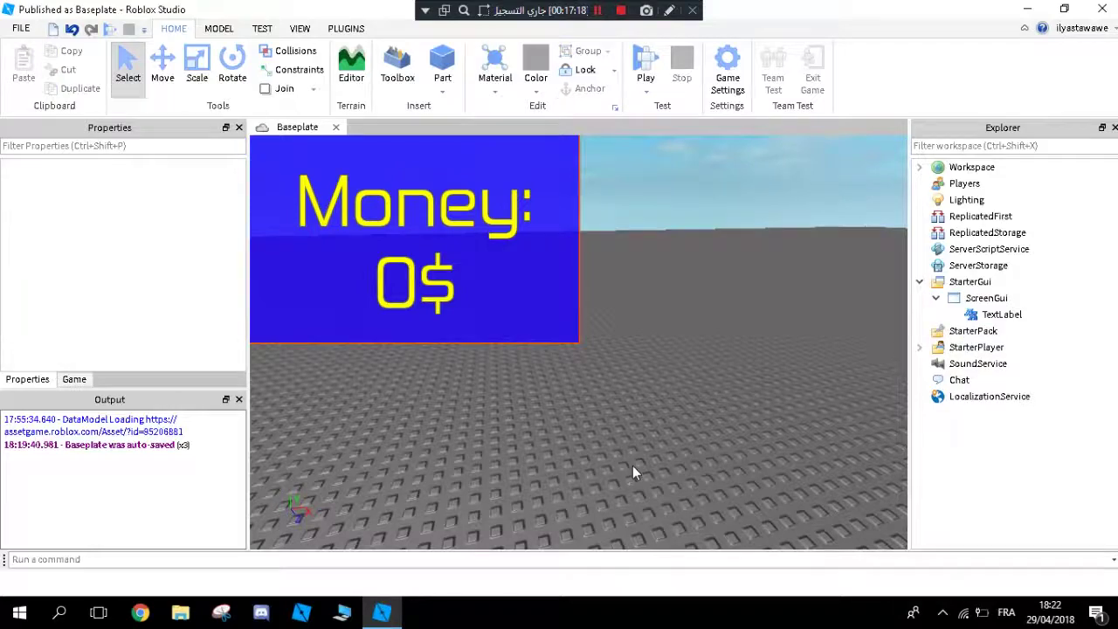
Step: Select the remaining TextLabel and examine the scale and offset values of its Position and Size properties
{"action": "left_click", "coordinate": [1001, 314]}
{"action": "scroll", "coordinate": [119, 288], "scroll_direction": "down", "scroll_amount": 3}
{"action": "scroll", "coordinate": [120, 287], "scroll_direction": "down", "scroll_amount": 2}
{"action": "scroll", "coordinate": [142, 253], "scroll_direction": "up", "scroll_amount": 1}
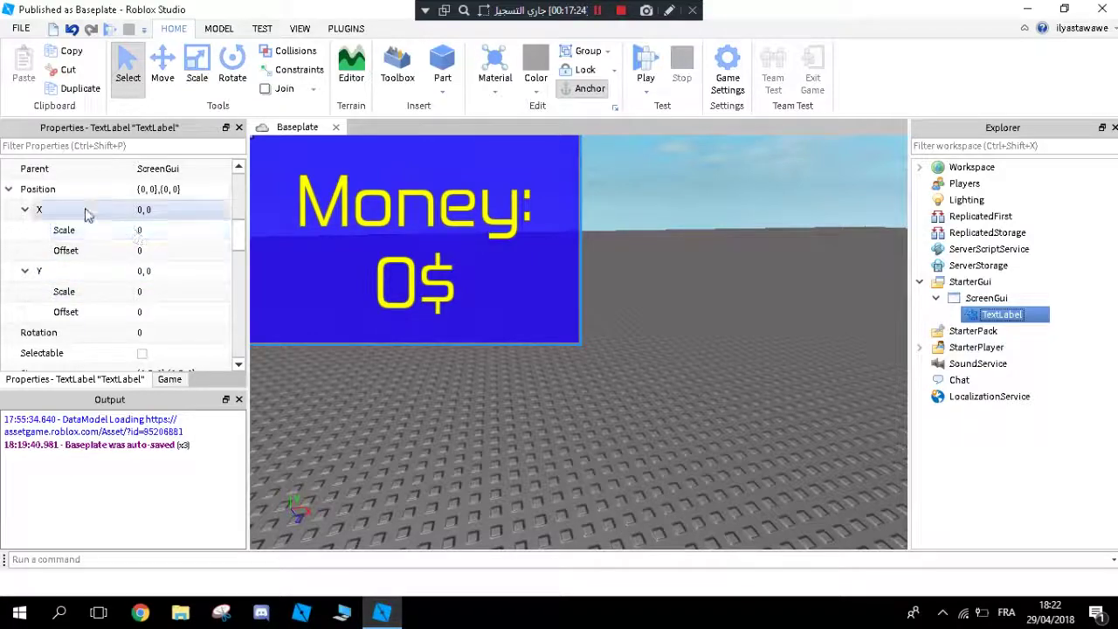
{"action": "scroll", "coordinate": [101, 232], "scroll_direction": "down", "scroll_amount": 1}
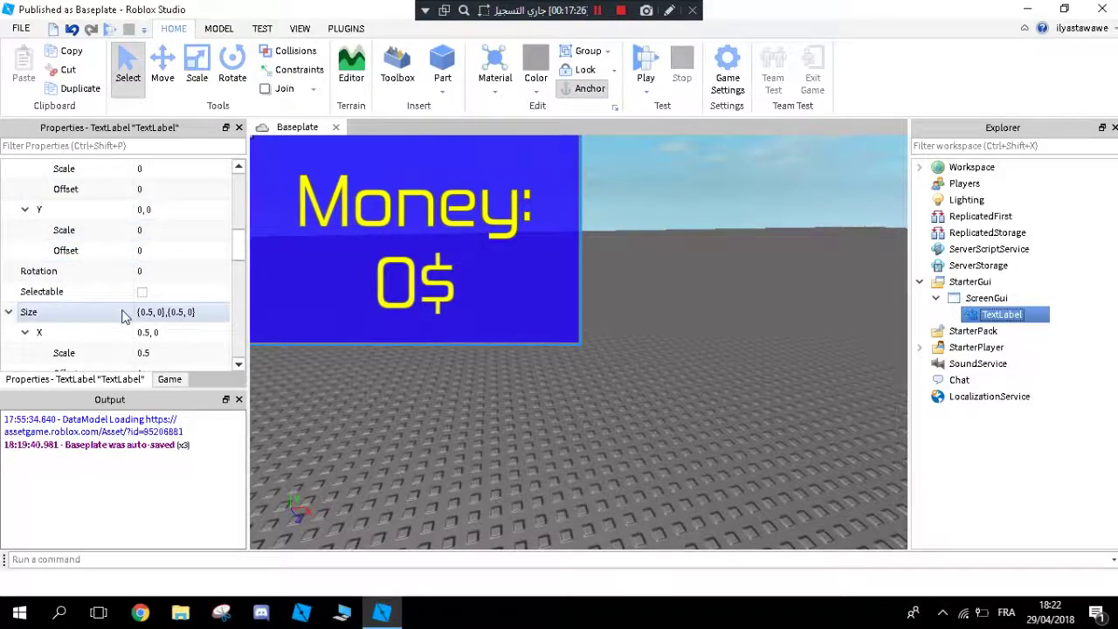
{"action": "scroll", "coordinate": [160, 280], "scroll_direction": "up", "scroll_amount": 3}
{"action": "scroll", "coordinate": [160, 292], "scroll_direction": "down", "scroll_amount": 3}
{"action": "scroll", "coordinate": [159, 307], "scroll_direction": "down", "scroll_amount": 2}
Step: Reset the label's Size X scale and Y scale to 0
{"action": "left_click", "coordinate": [154, 295]}
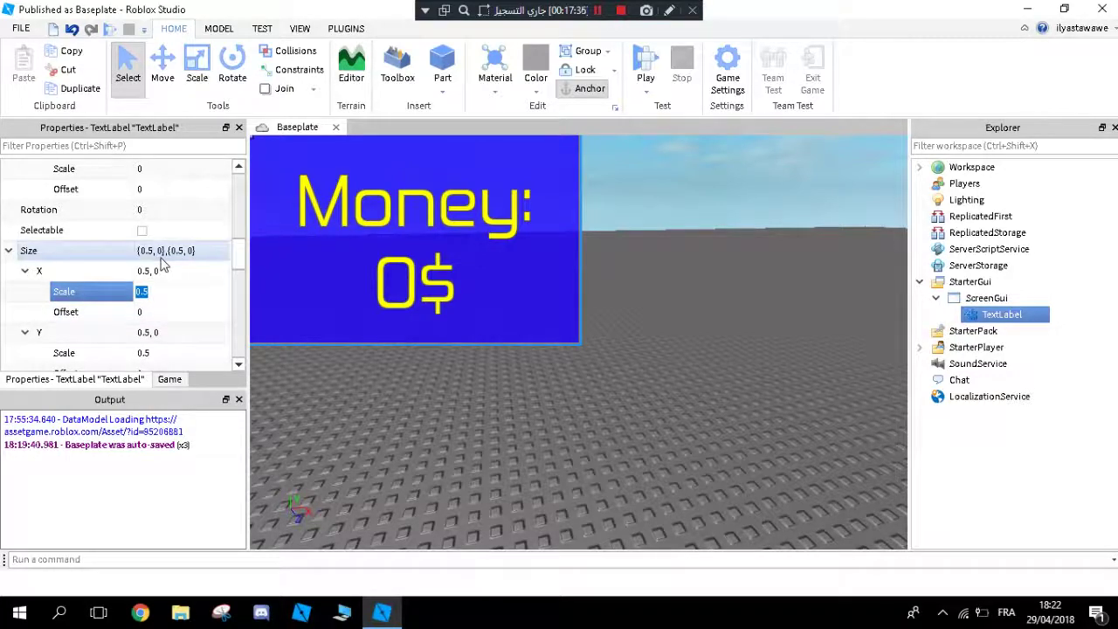
{"action": "type", "text": "0"}
{"action": "key", "text": "Return"}
{"action": "scroll", "coordinate": [160, 262], "scroll_direction": "down", "scroll_amount": 2}
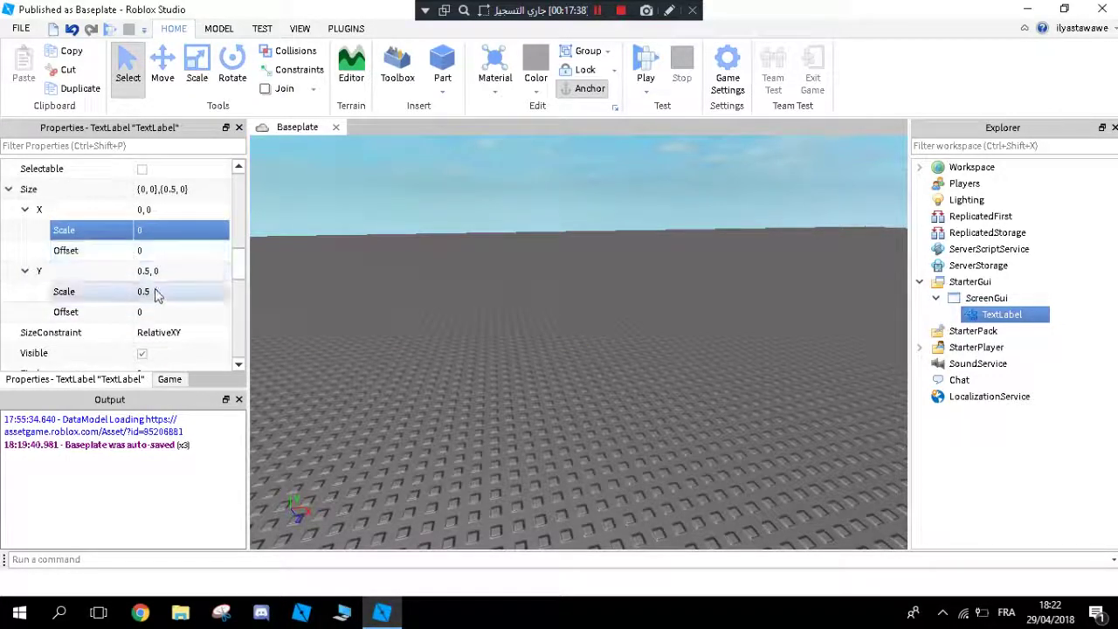
{"action": "left_click", "coordinate": [154, 291]}
{"action": "type", "text": "0"}
{"action": "key", "text": "Return"}
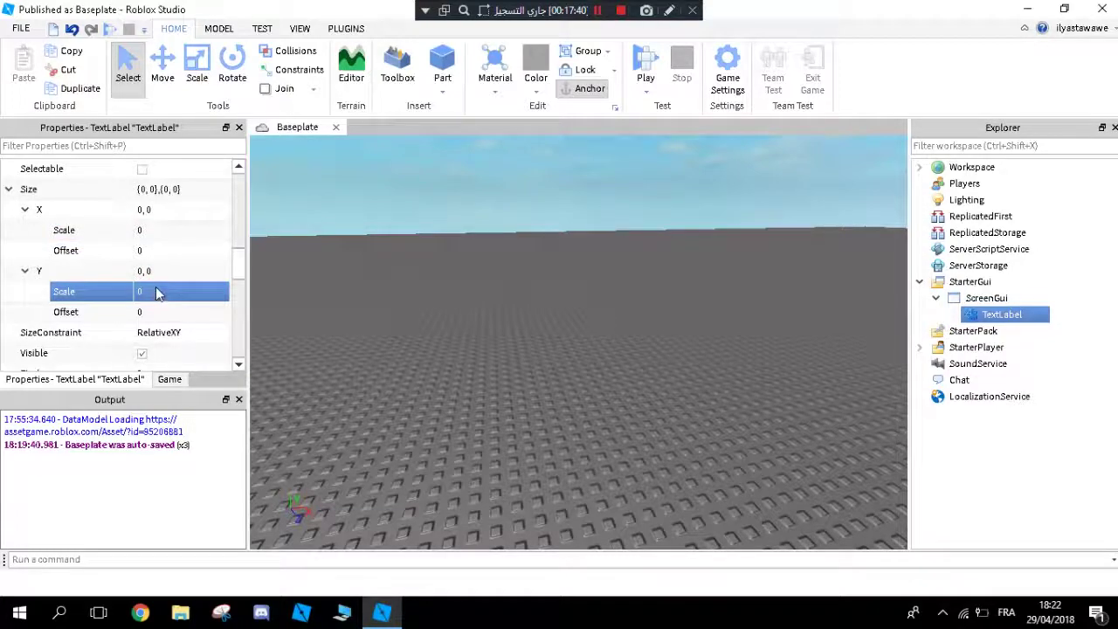
Step: Set the label's Size X offset to 200 and Y offset to 50
{"action": "left_click", "coordinate": [166, 249]}
{"action": "type", "text": "200"}
{"action": "key", "text": "Return"}
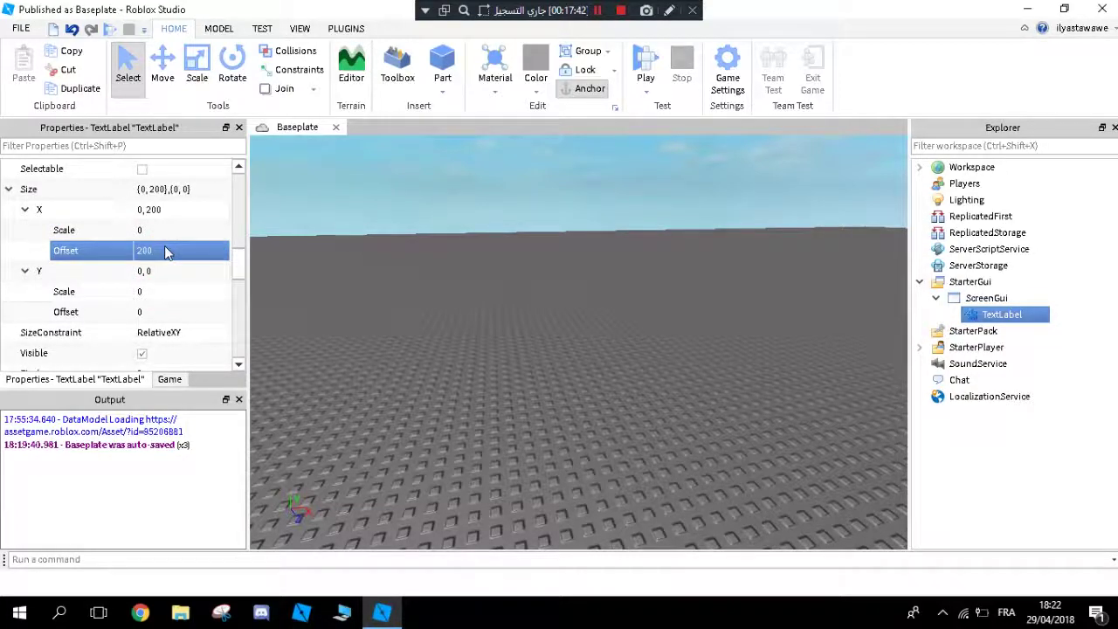
{"action": "left_click", "coordinate": [184, 310]}
{"action": "type", "text": "50"}
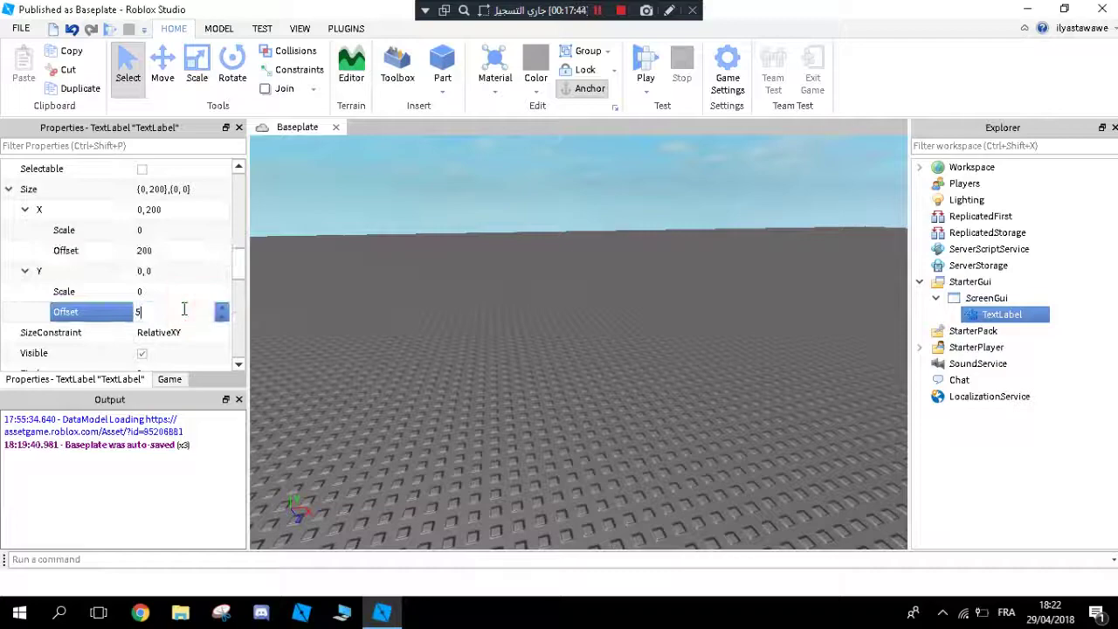
{"action": "key", "text": "Return"}
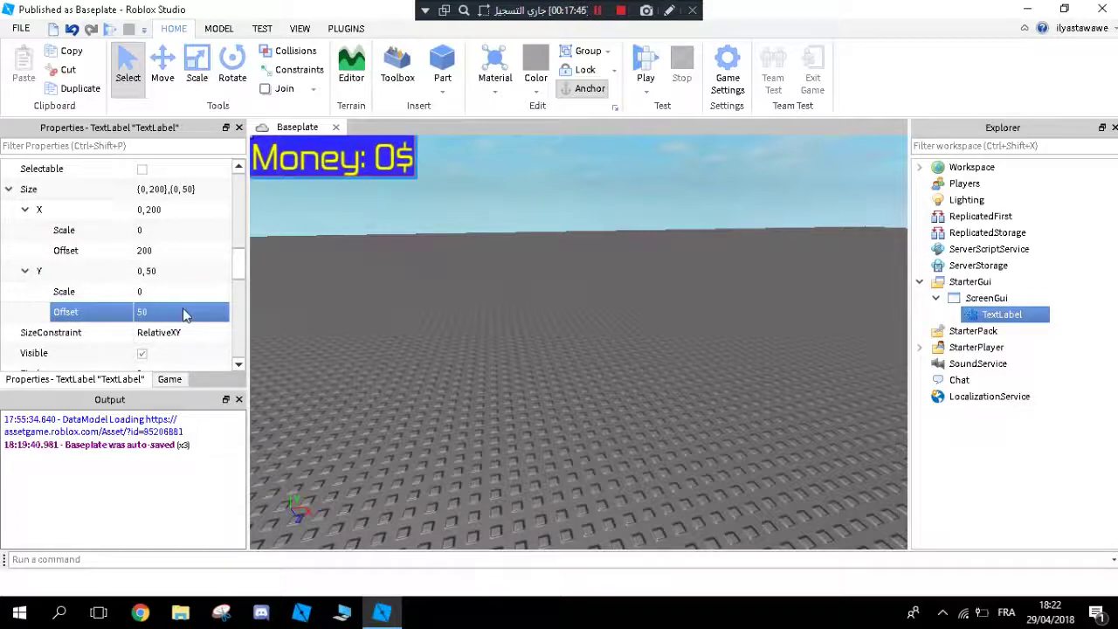
Step: Collapse the label's Position components and set its Position Y scale to 0.5
{"action": "scroll", "coordinate": [392, 303], "scroll_direction": "up", "scroll_amount": 2}
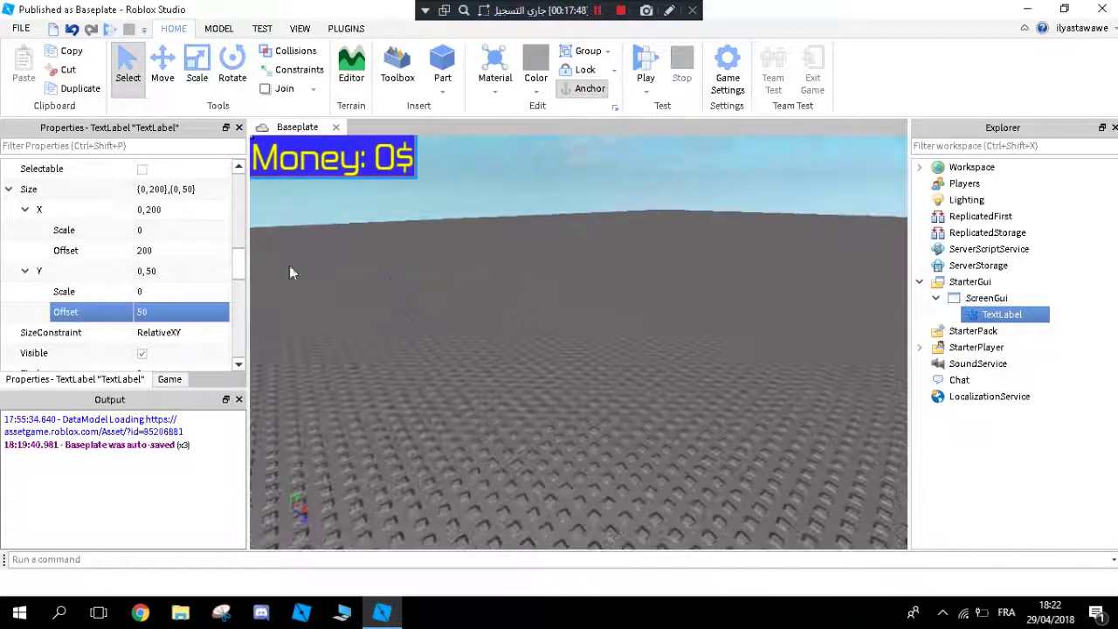
{"action": "scroll", "coordinate": [174, 266], "scroll_direction": "up", "scroll_amount": 5}
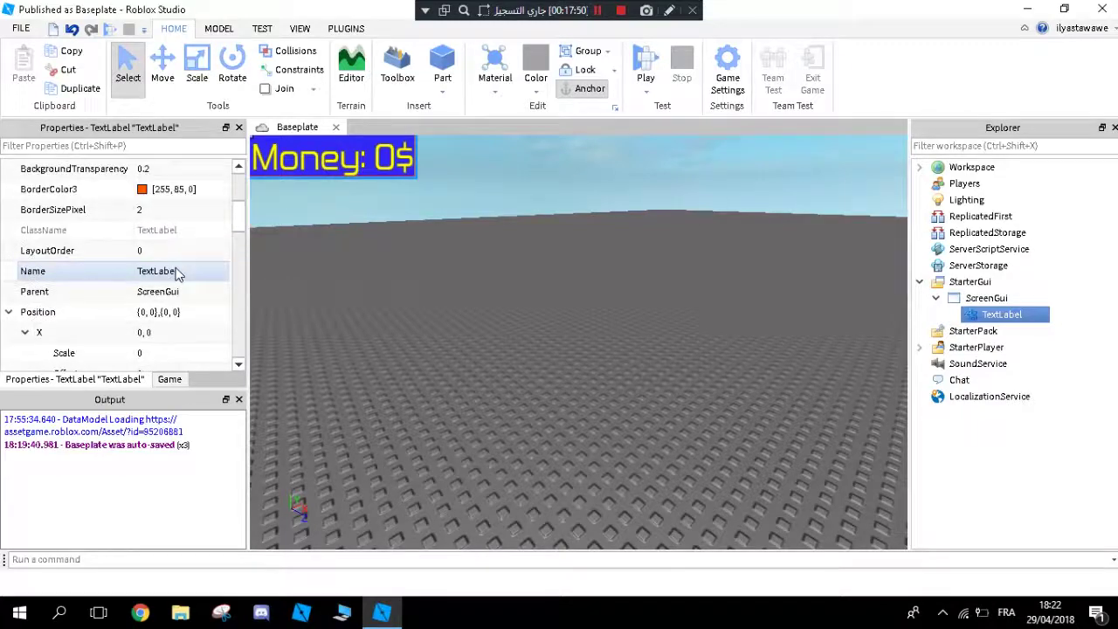
{"action": "scroll", "coordinate": [162, 307], "scroll_direction": "down", "scroll_amount": 3}
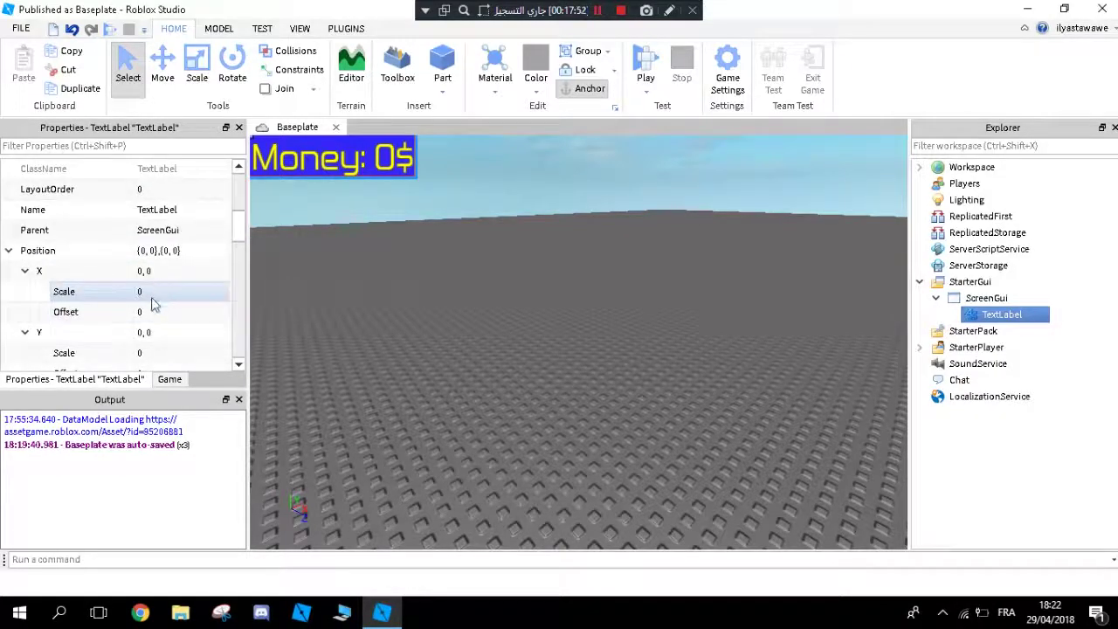
{"action": "left_click", "coordinate": [25, 271]}
{"action": "left_click", "coordinate": [24, 291]}
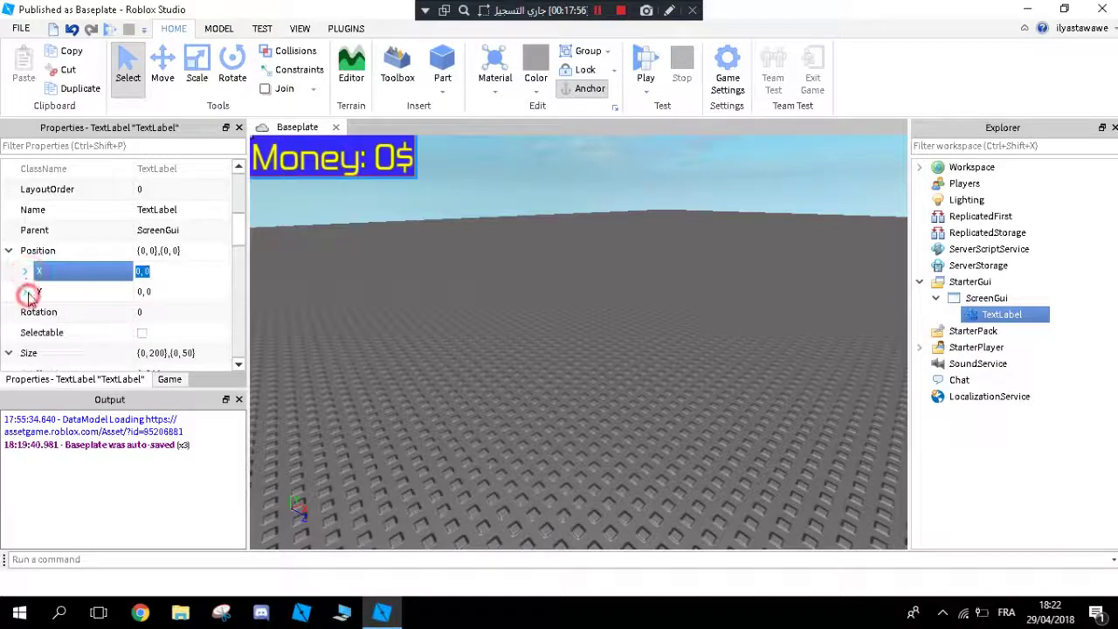
{"action": "left_click", "coordinate": [8, 251]}
{"action": "left_click", "coordinate": [173, 251]}
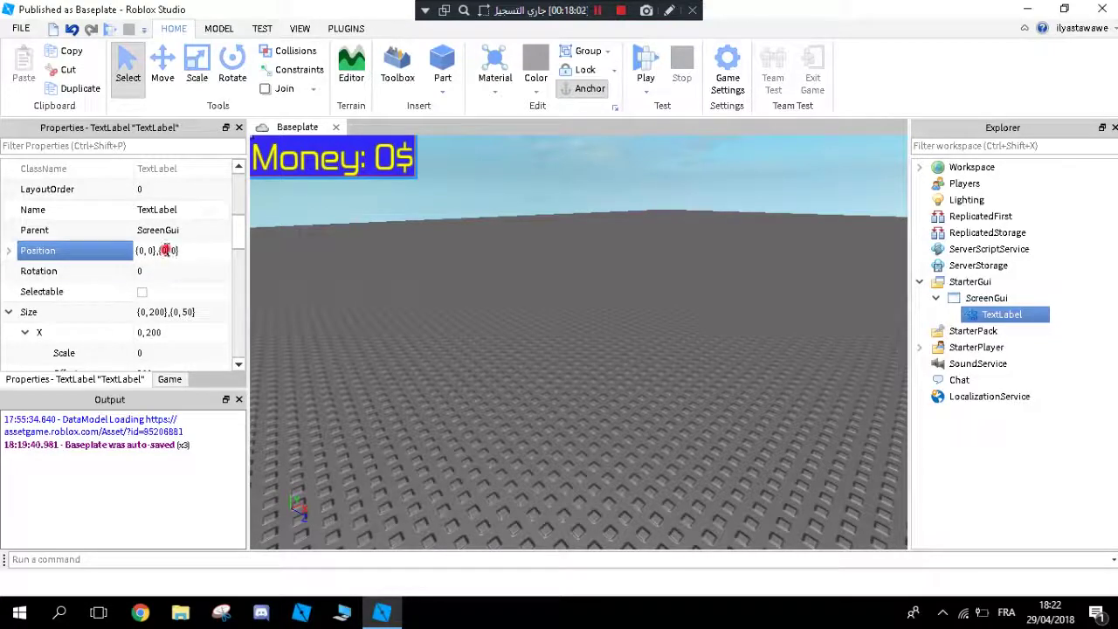
{"action": "left_click", "coordinate": [164, 251]}
{"action": "type", "text": ".5"}
{"action": "key", "text": "Return"}
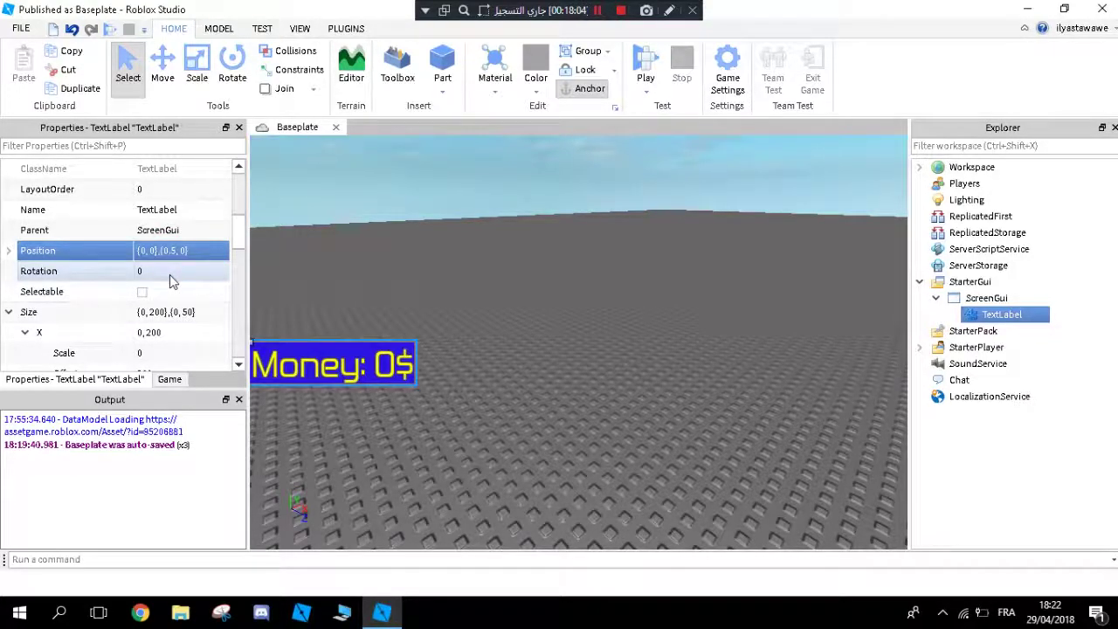
Step: Set the label's Position Y offset to -25, half its height, to centre it vertically
{"action": "left_click", "coordinate": [185, 247]}
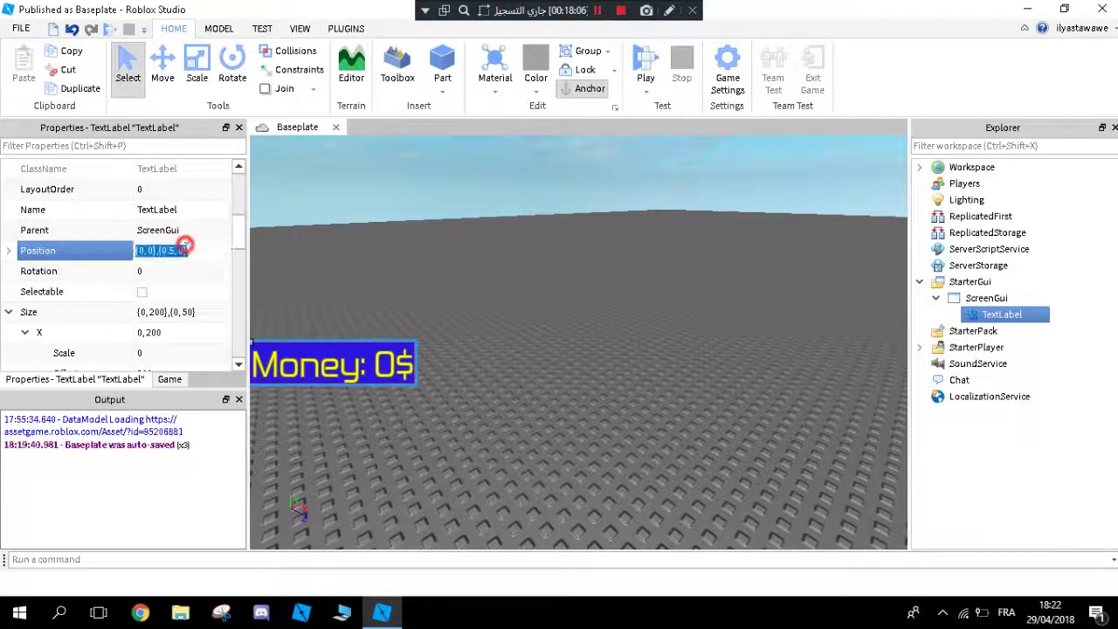
{"action": "left_click", "coordinate": [186, 251]}
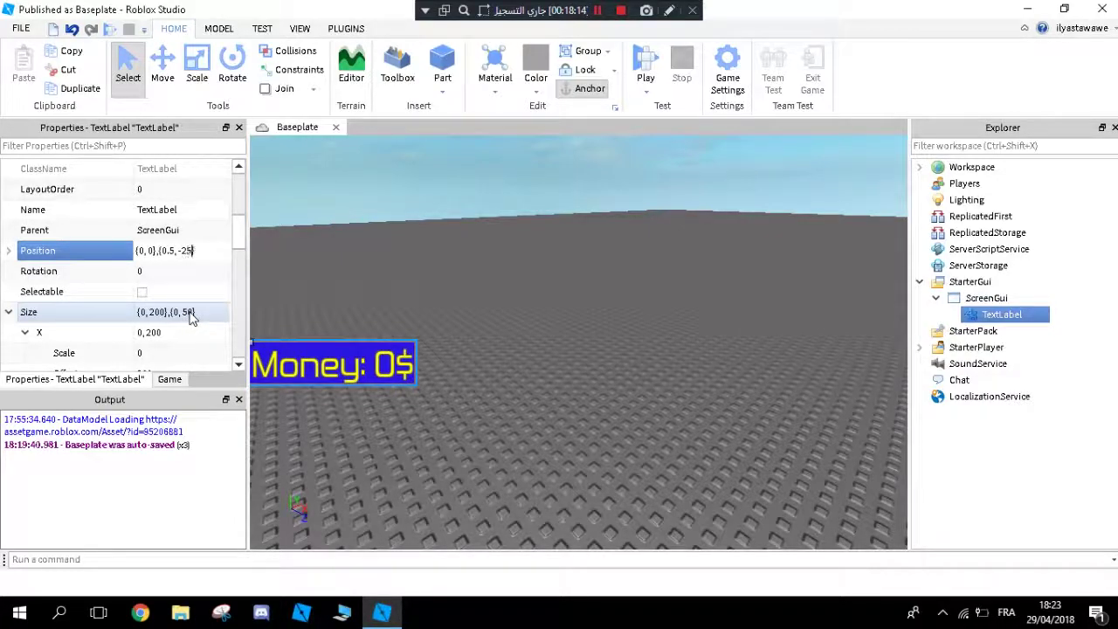
{"action": "type", "text": "-25"}
{"action": "key", "text": "Return"}
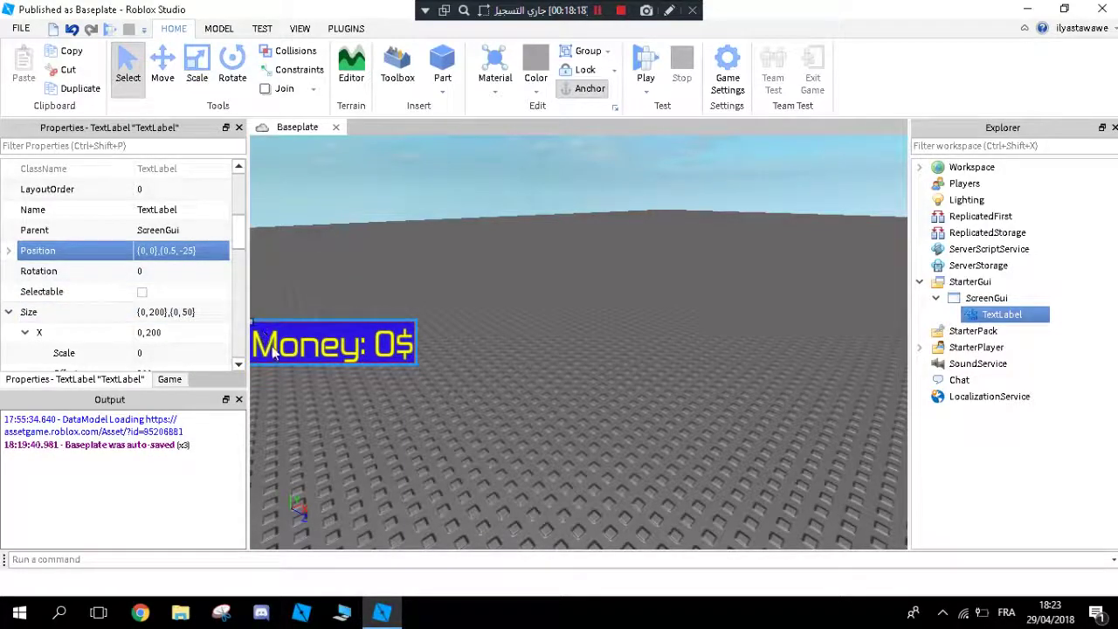
Step: Set the label's Position X scale to 0.5
{"action": "left_click", "coordinate": [144, 252]}
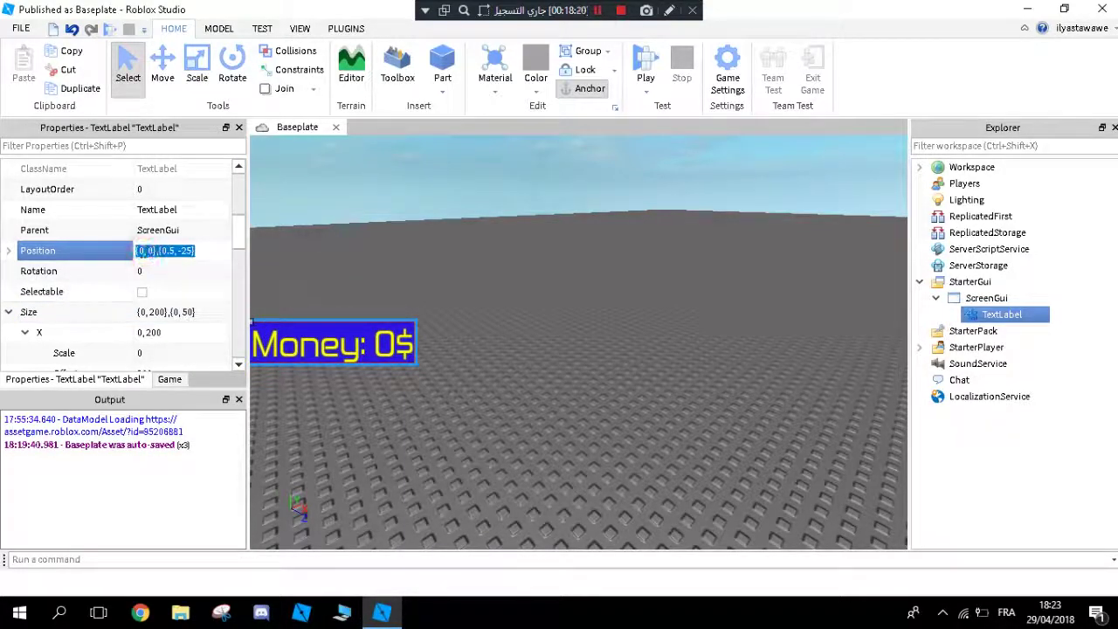
{"action": "left_click", "coordinate": [145, 251]}
{"action": "left_click", "coordinate": [145, 253]}
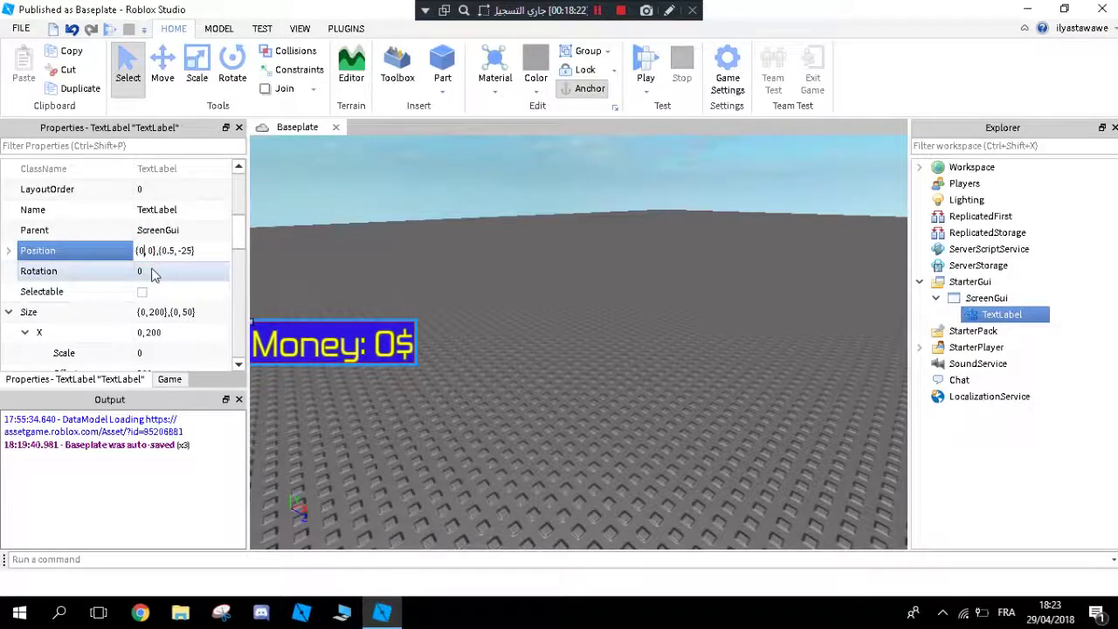
{"action": "type", "text": ".5"}
{"action": "key", "text": "Return"}
Step: Try a Position X offset of 100 for the label
{"action": "left_click", "coordinate": [163, 253]}
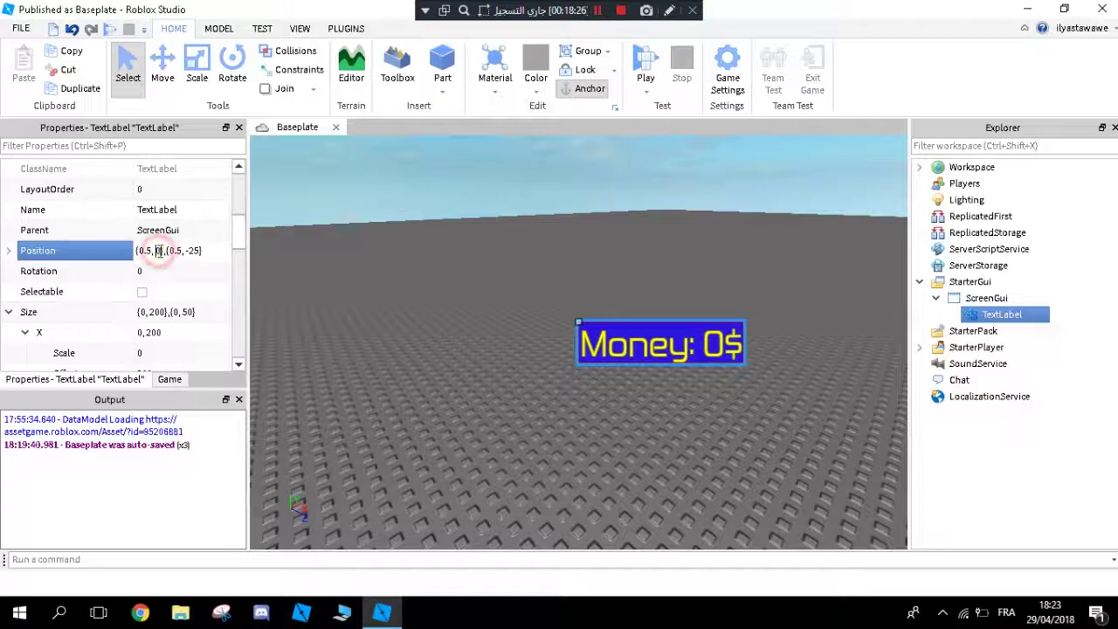
{"action": "left_click", "coordinate": [160, 253]}
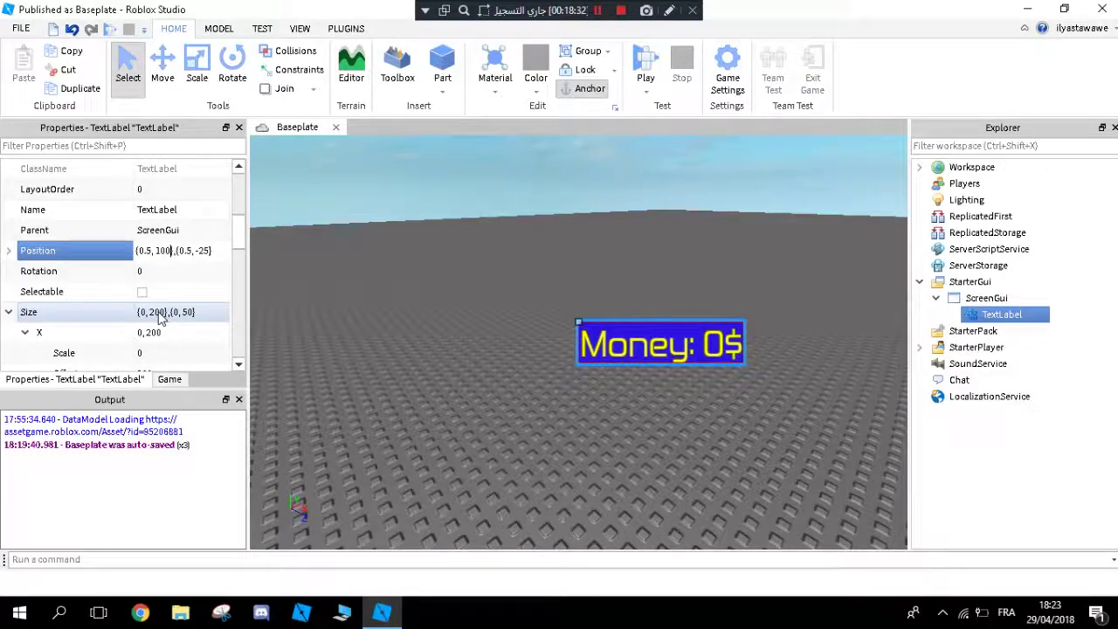
{"action": "key", "text": "Return"}
Step: Set the label's Position X offset to -100 to centre it horizontally
{"action": "left_click", "coordinate": [150, 252]}
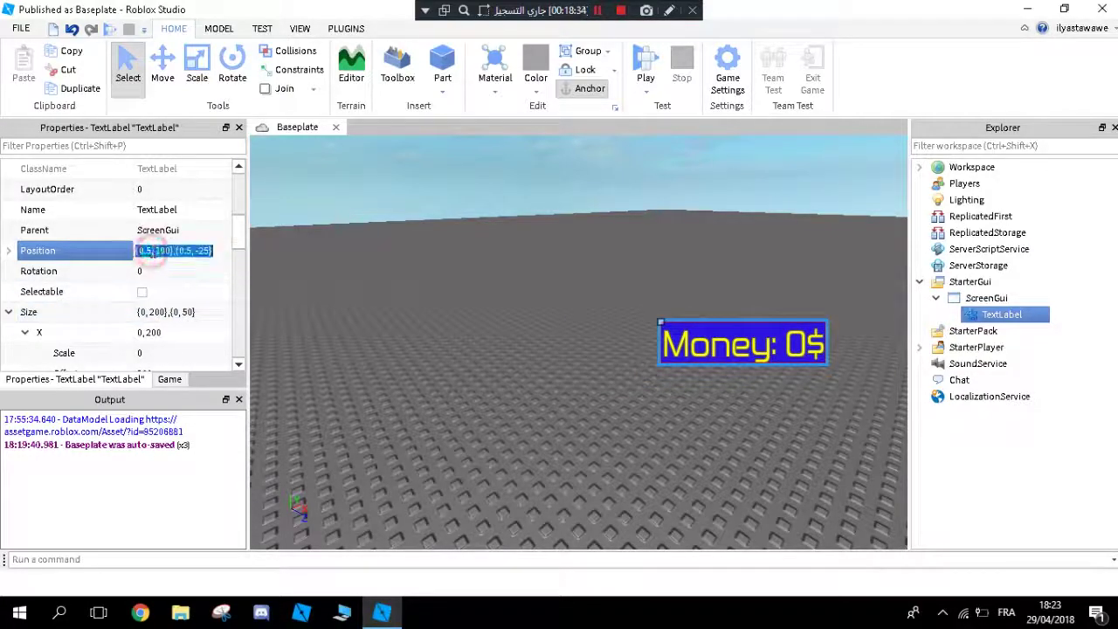
{"action": "left_click", "coordinate": [156, 252]}
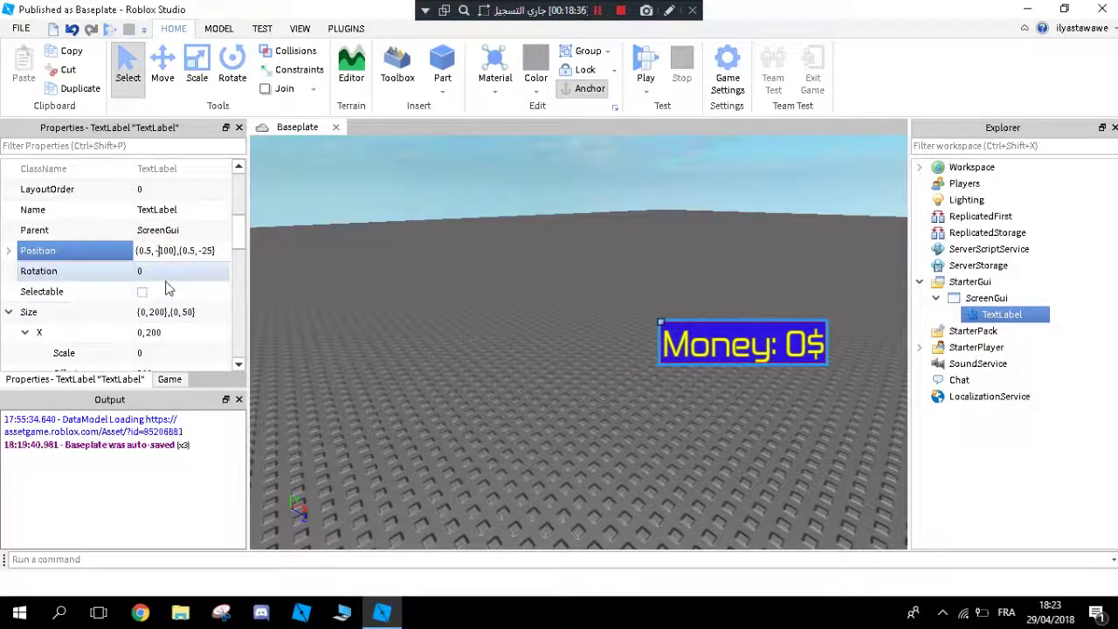
{"action": "key", "text": "Return"}
Step: Narrow the viewport slightly, review the label's on-screen placement and its Position and Size properties, and deselect it
{"action": "right_click_drag", "start_coordinate": [483, 235], "coordinate": [865, 266]}
{"action": "left_click_drag", "start_coordinate": [911, 317], "coordinate": [893, 340]}
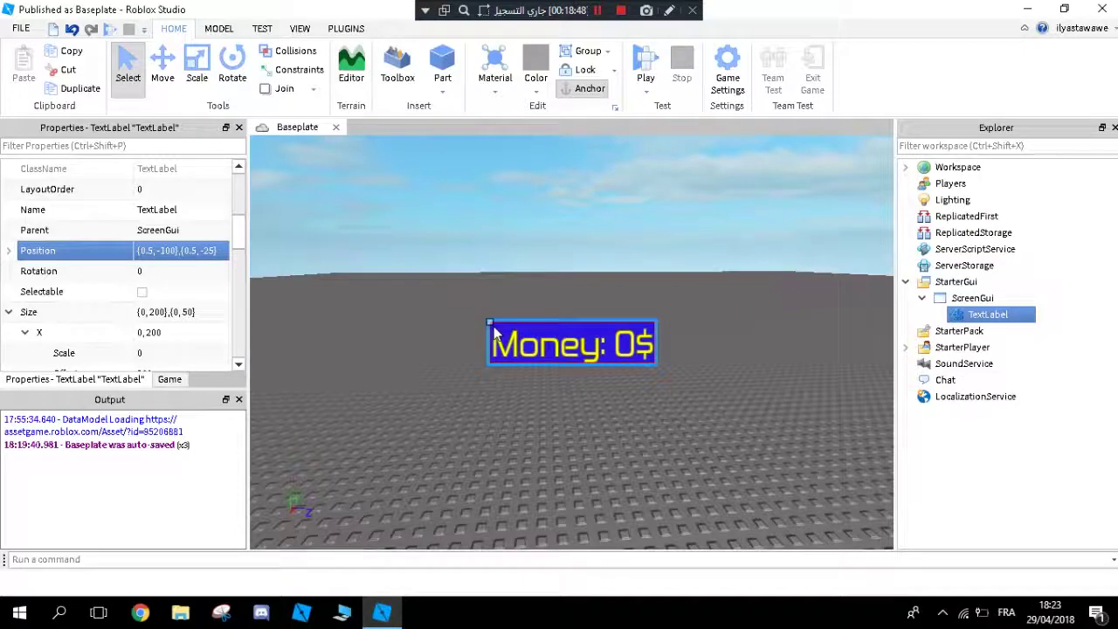
{"action": "scroll", "coordinate": [196, 280], "scroll_direction": "up", "scroll_amount": 1}
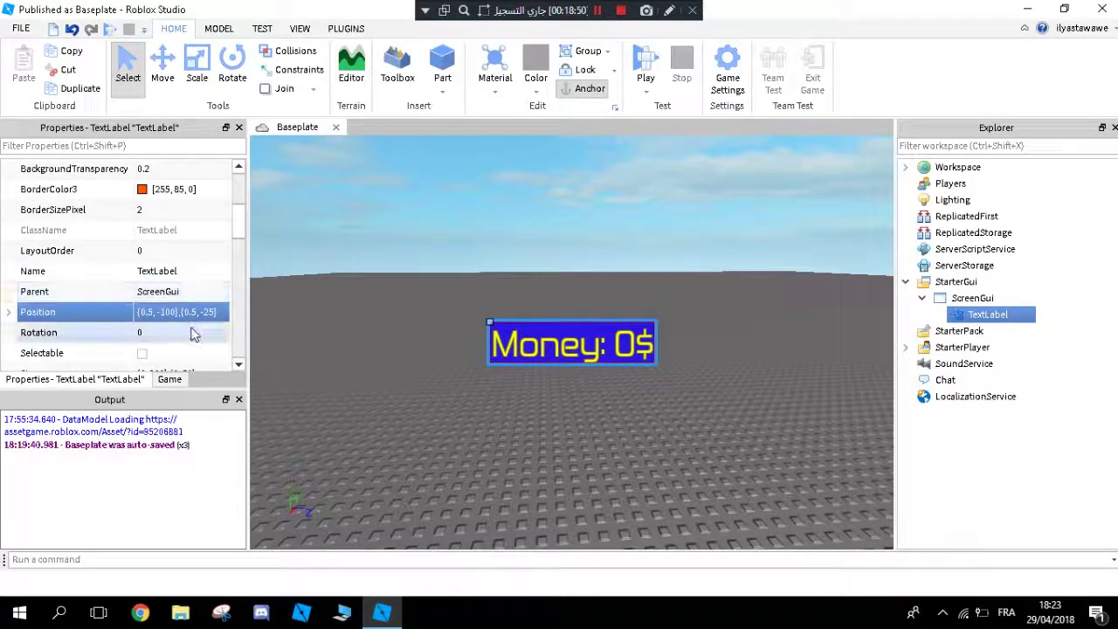
{"action": "scroll", "coordinate": [131, 255], "scroll_direction": "up", "scroll_amount": 2}
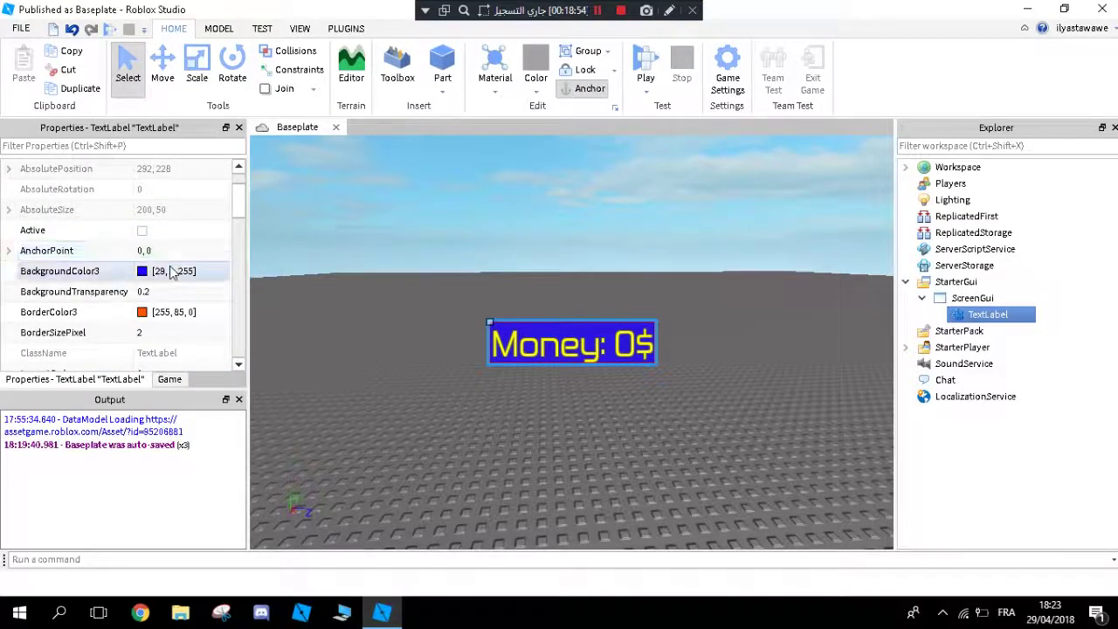
{"action": "scroll", "coordinate": [172, 273], "scroll_direction": "down", "scroll_amount": 2}
{"action": "scroll", "coordinate": [173, 273], "scroll_direction": "down", "scroll_amount": 1}
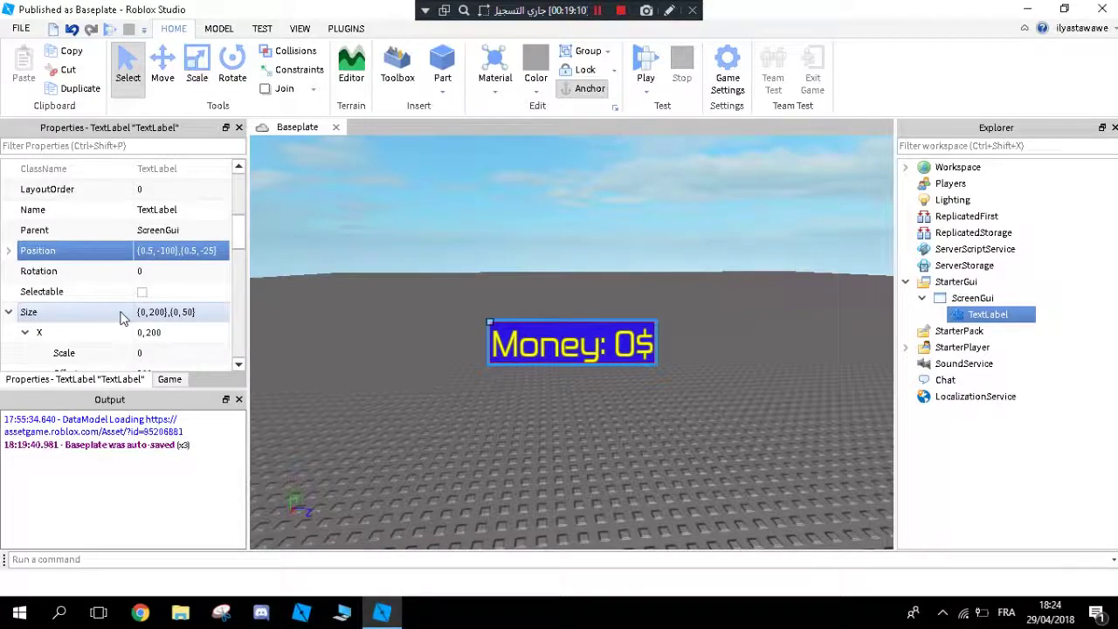
{"action": "right_click_drag", "start_coordinate": [303, 282], "coordinate": [300, 300]}
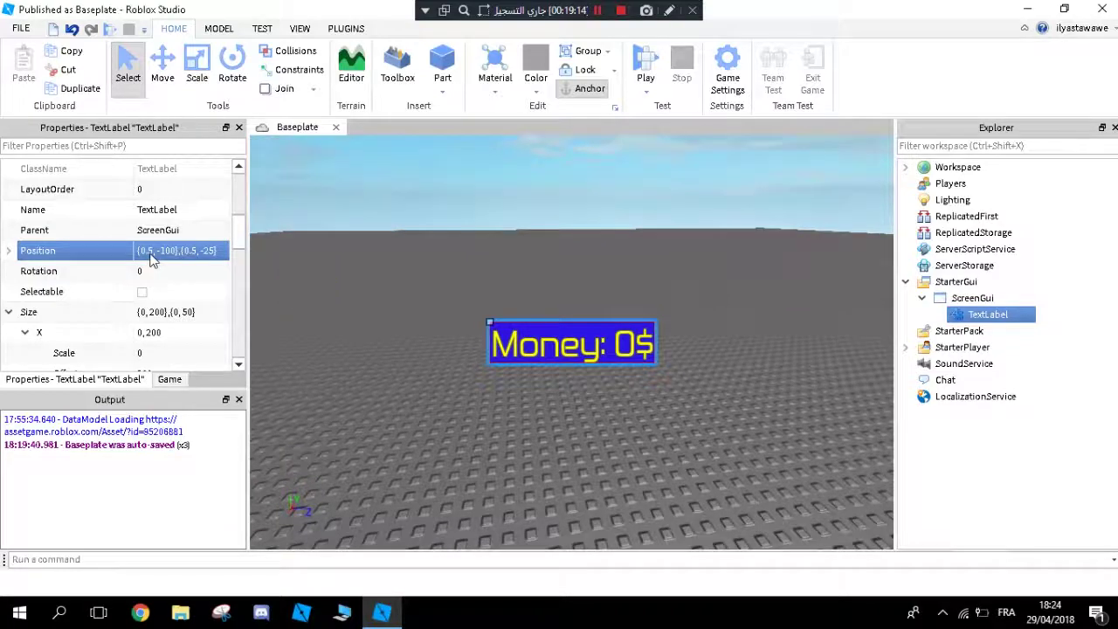
{"action": "right_click_drag", "start_coordinate": [264, 270], "coordinate": [396, 303]}
{"action": "left_click", "coordinate": [337, 274]}
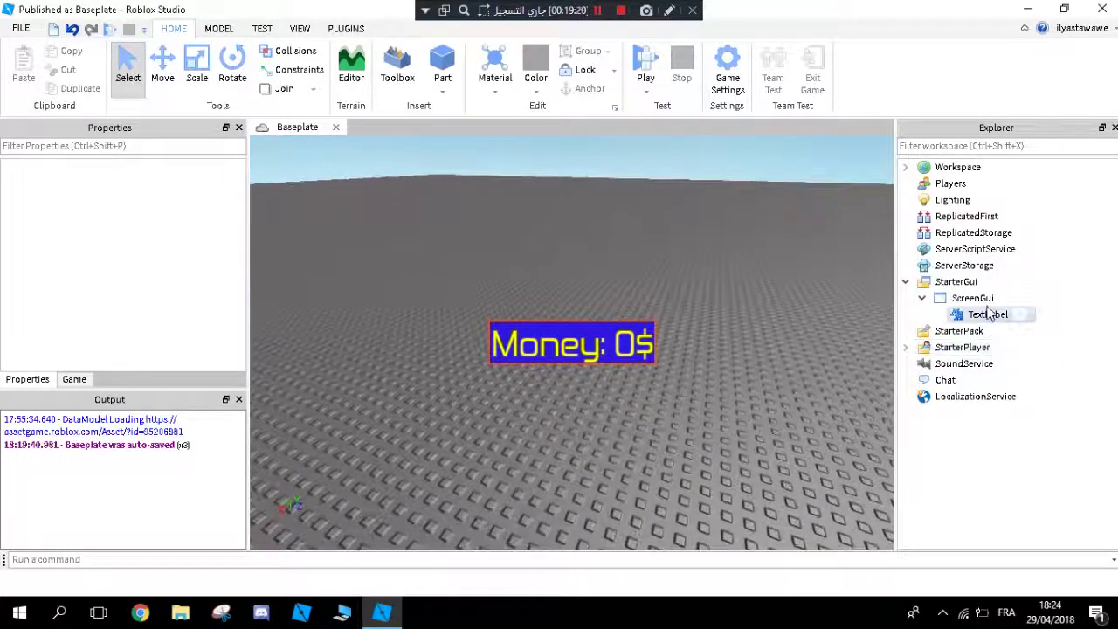
{"action": "right_click", "coordinate": [971, 298]}
{"action": "mouse_move", "coordinate": [985, 270]}
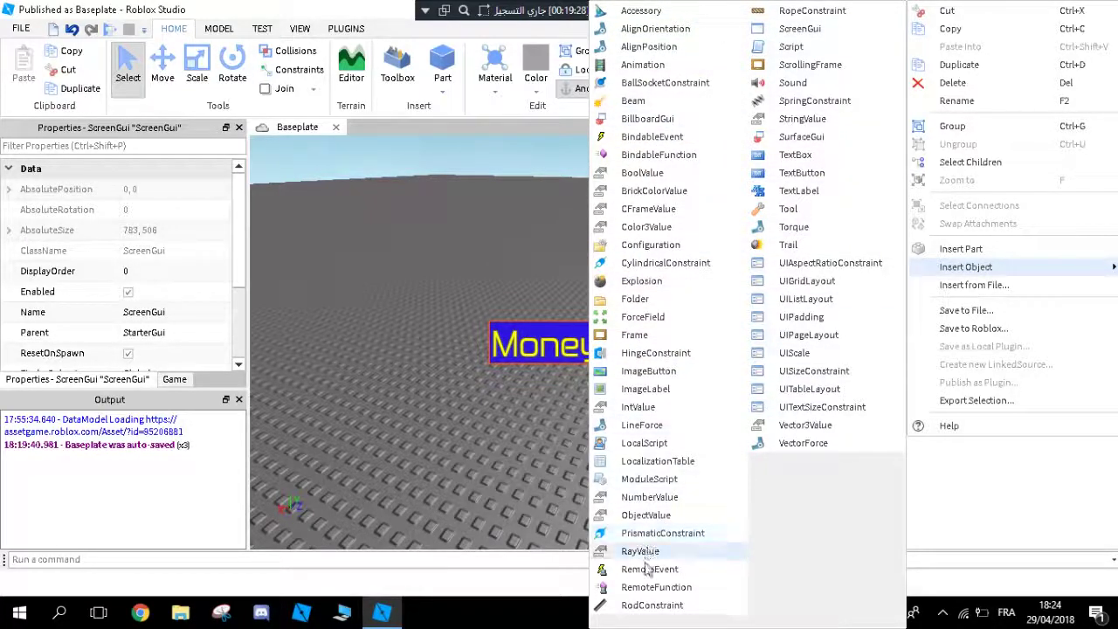
{"action": "left_click", "coordinate": [434, 496]}
Step: Playtest the game to check the Money label's placement from several camera angles, and stop the test
{"action": "left_click", "coordinate": [646, 63]}
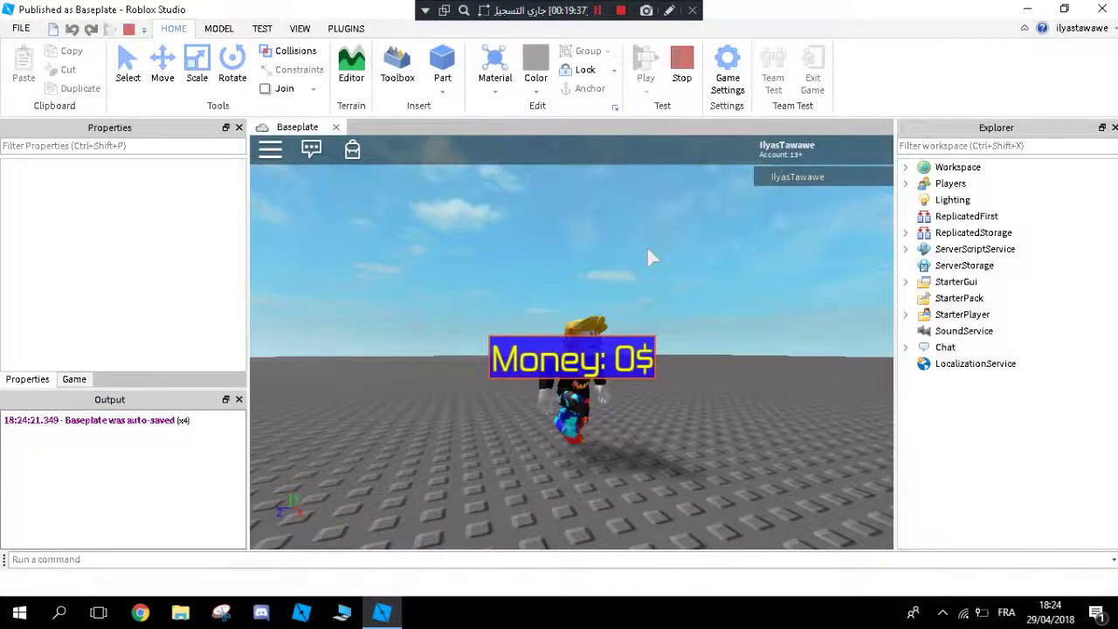
{"action": "right_click_drag", "start_coordinate": [647, 249], "coordinate": [703, 234]}
{"action": "scroll", "coordinate": [647, 248], "scroll_direction": "down", "scroll_amount": 10}
{"action": "scroll", "coordinate": [691, 218], "scroll_direction": "up", "scroll_amount": 4}
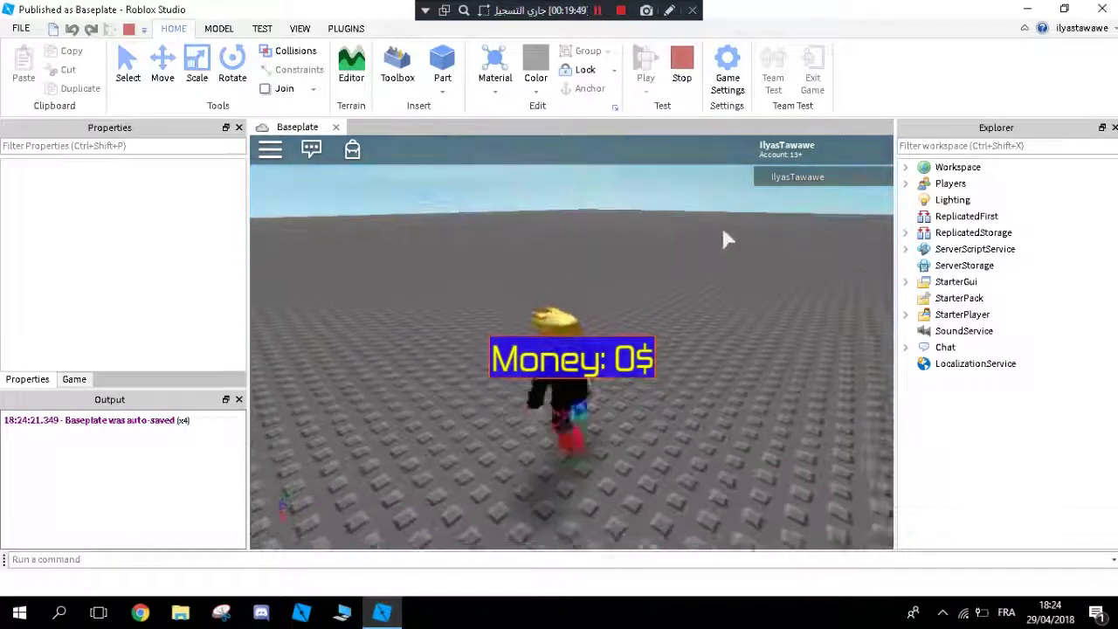
{"action": "left_click", "coordinate": [682, 70]}
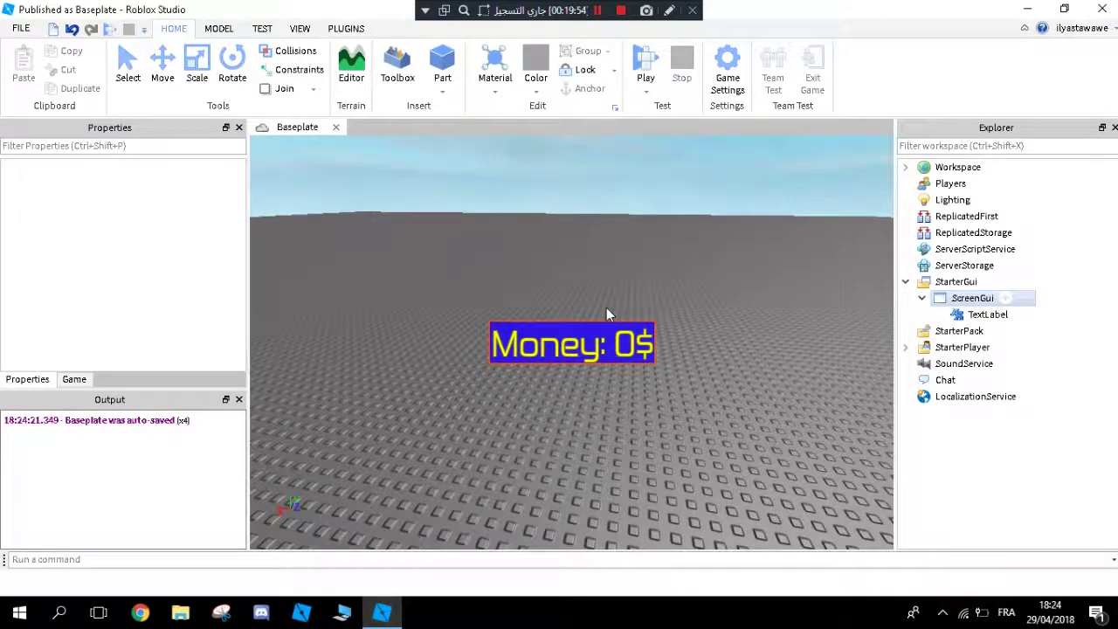
{"action": "left_click", "coordinate": [988, 315]}
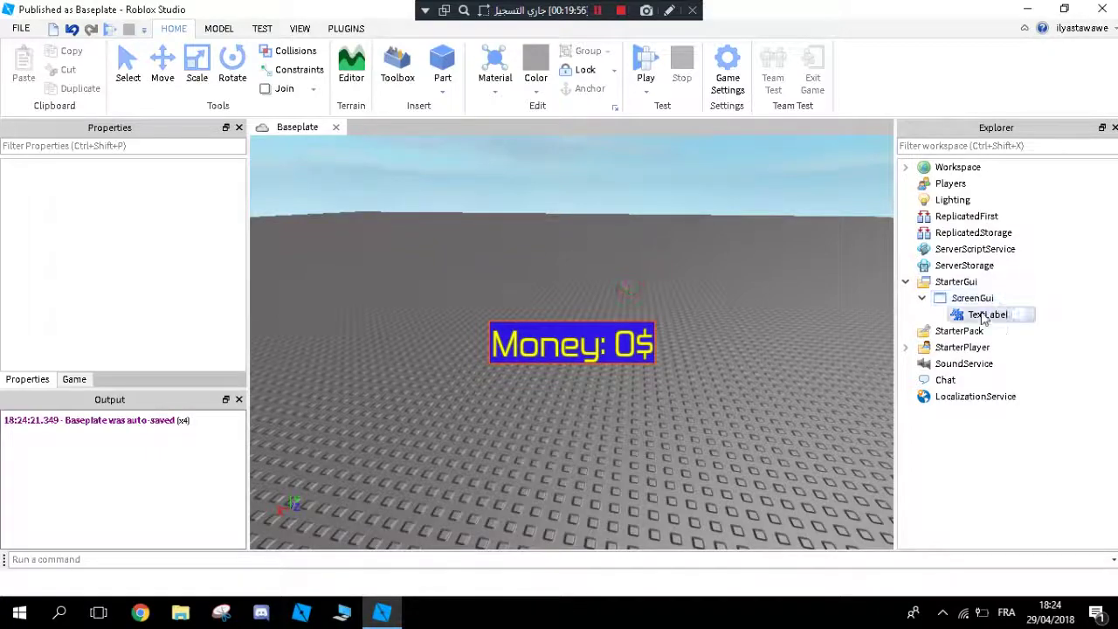
{"action": "right_click", "coordinate": [980, 299]}
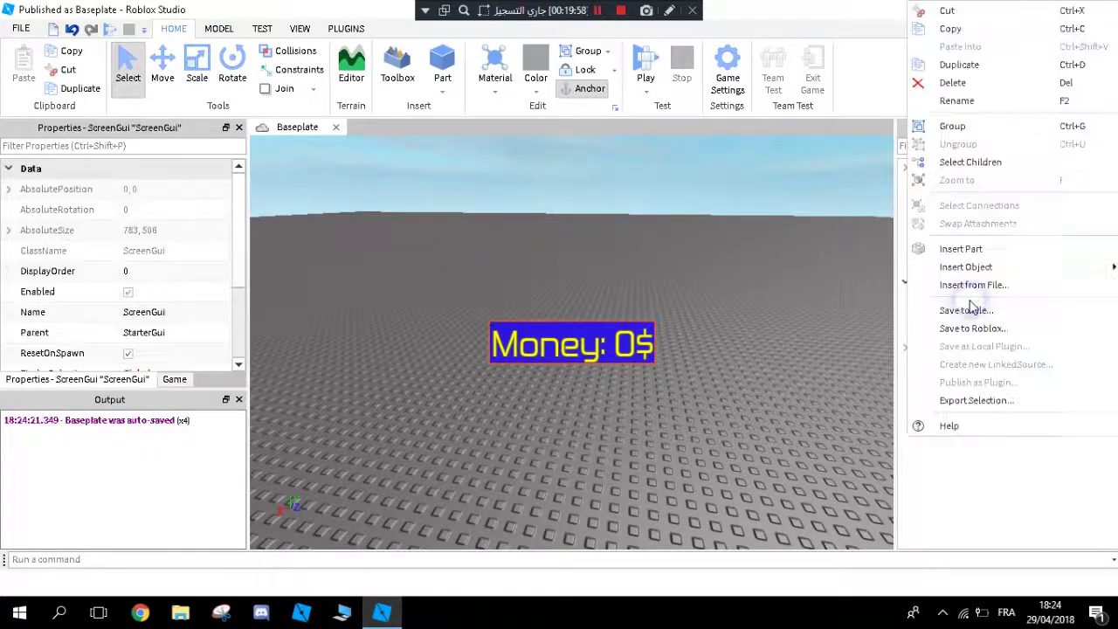
{"action": "left_click", "coordinate": [826, 301]}
{"action": "left_click", "coordinate": [1003, 299]}
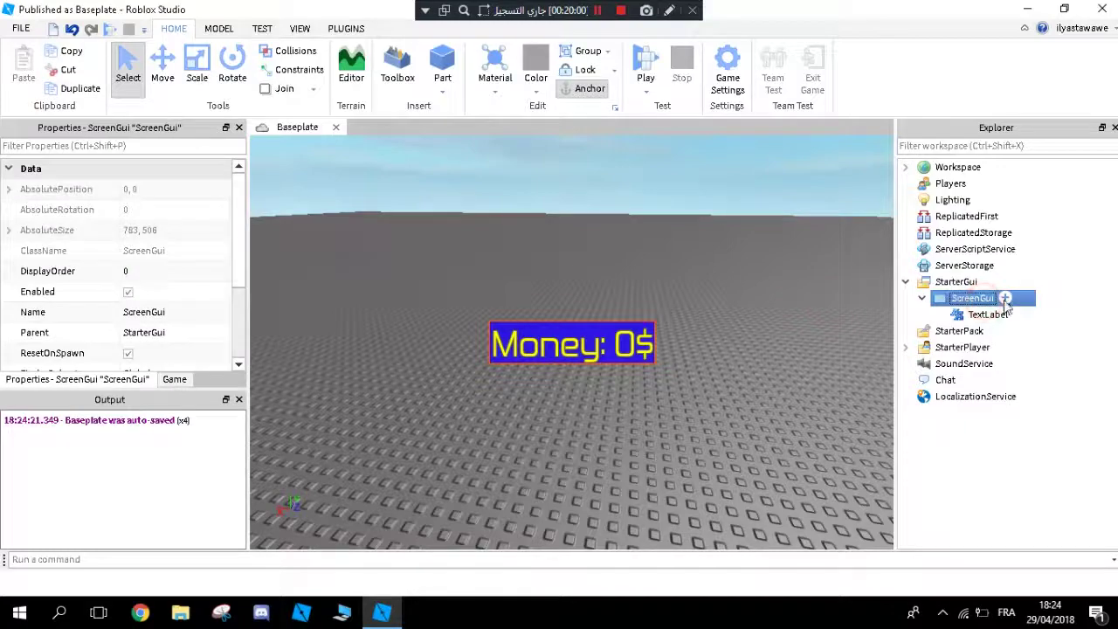
{"action": "left_click", "coordinate": [1005, 299]}
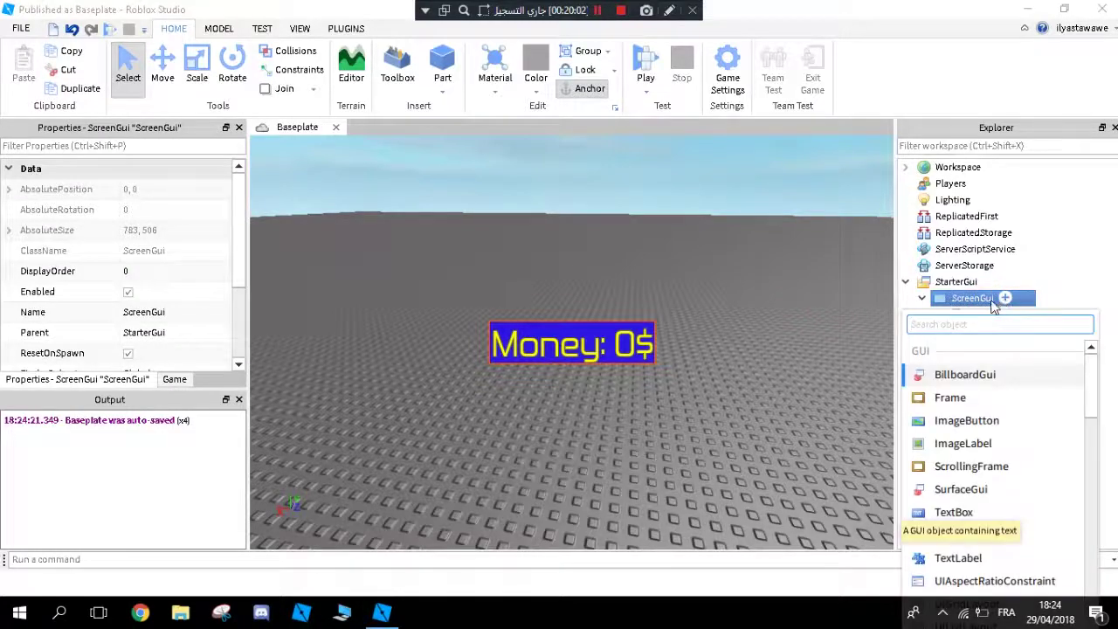
{"action": "left_click", "coordinate": [777, 312]}
Step: Insert a TextButton object into the ScreenGui alongside the TextLabel
{"action": "left_click", "coordinate": [970, 298]}
{"action": "right_click", "coordinate": [970, 299]}
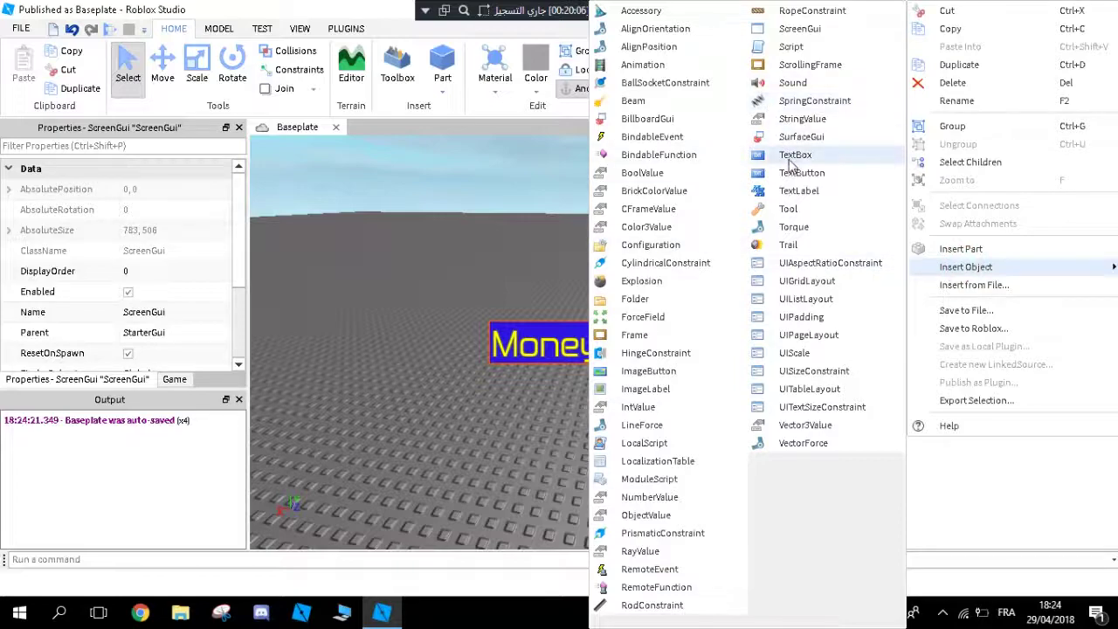
{"action": "left_click", "coordinate": [900, 172]}
{"action": "left_click", "coordinate": [976, 316]}
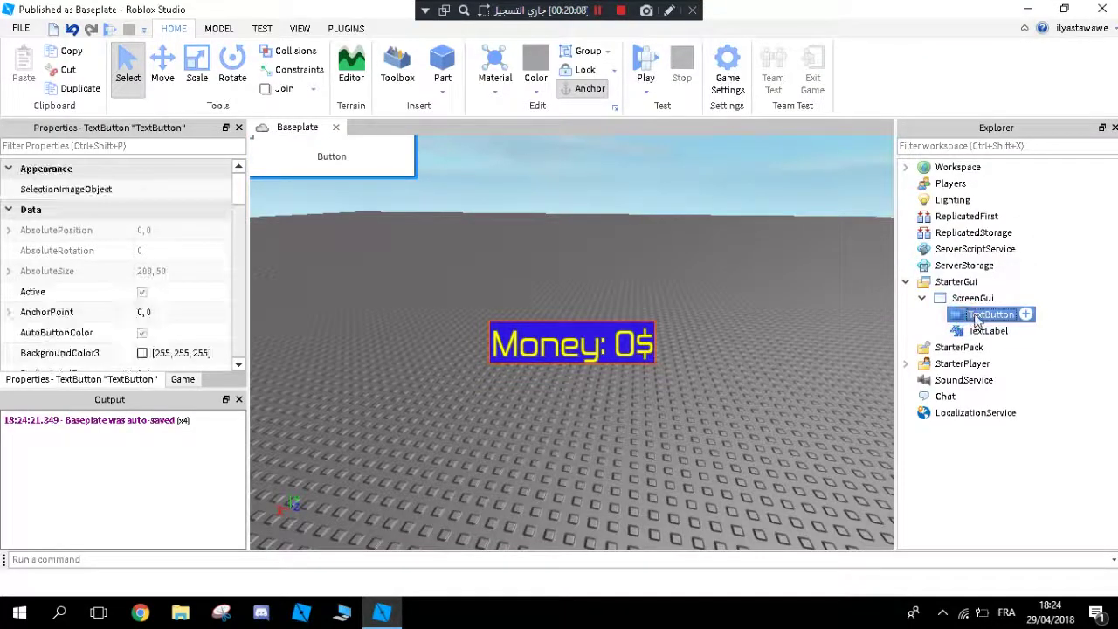
{"action": "left_click", "coordinate": [983, 332]}
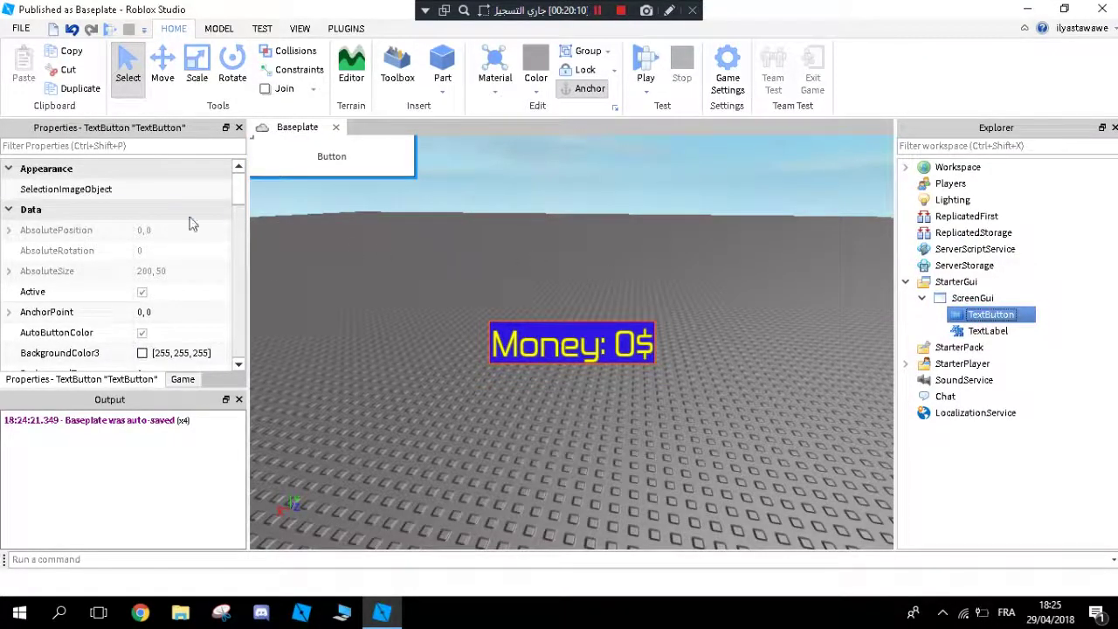
Step: Set the TextButton's BackgroundColor3 to red (255, 0, 4)
{"action": "scroll", "coordinate": [177, 253], "scroll_direction": "down", "scroll_amount": 3}
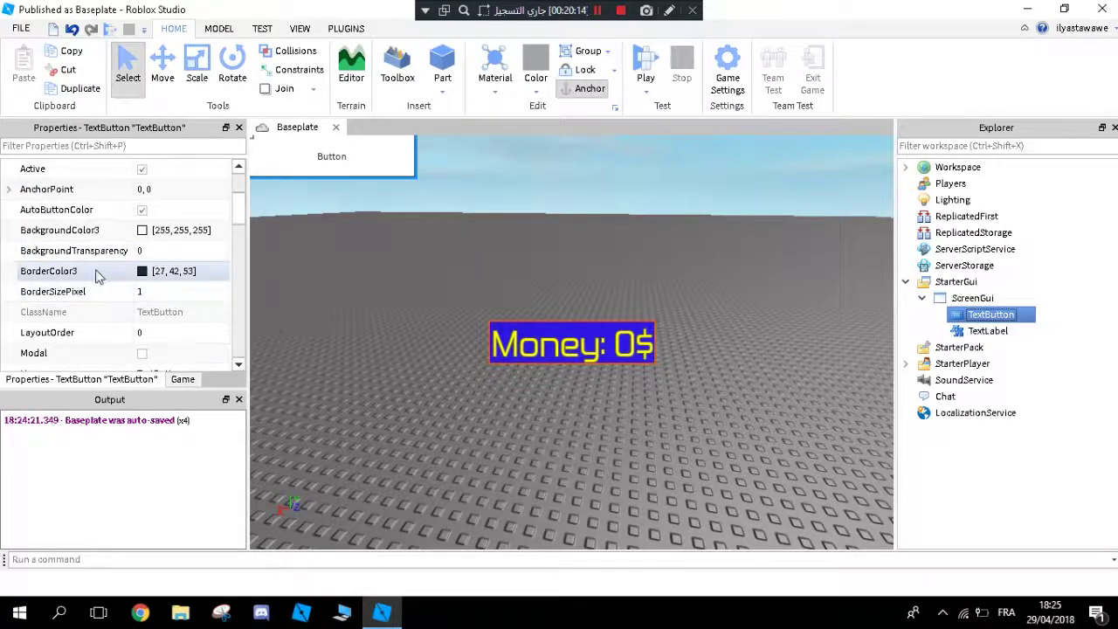
{"action": "scroll", "coordinate": [131, 262], "scroll_direction": "down", "scroll_amount": 2}
{"action": "scroll", "coordinate": [175, 290], "scroll_direction": "up", "scroll_amount": 4}
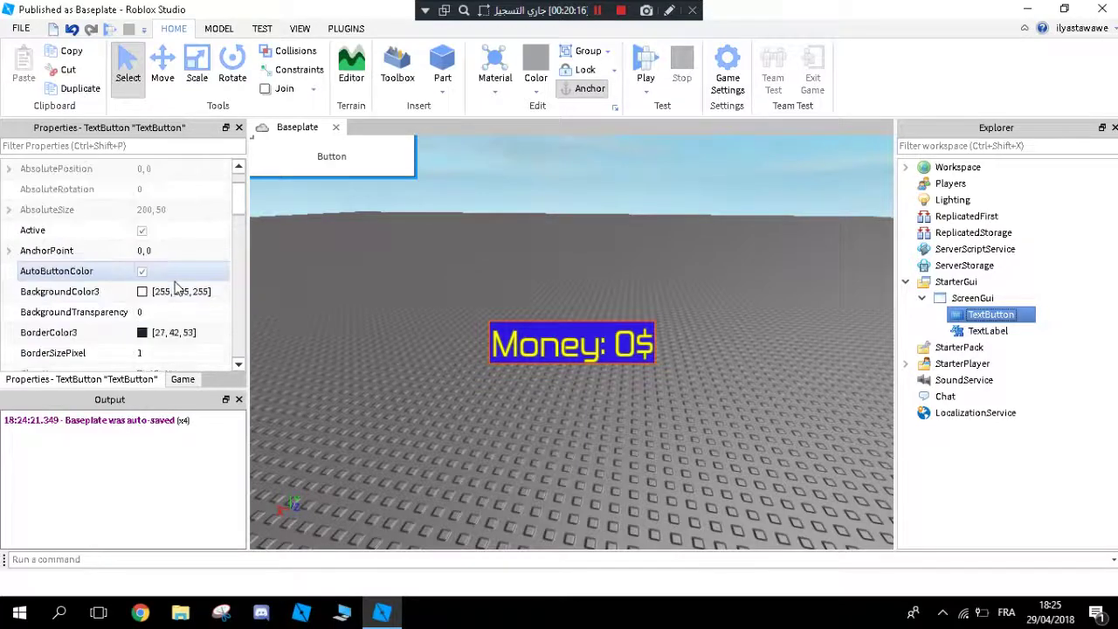
{"action": "scroll", "coordinate": [166, 293], "scroll_direction": "down", "scroll_amount": 2}
{"action": "scroll", "coordinate": [157, 297], "scroll_direction": "up", "scroll_amount": 1}
{"action": "left_click", "coordinate": [158, 297]}
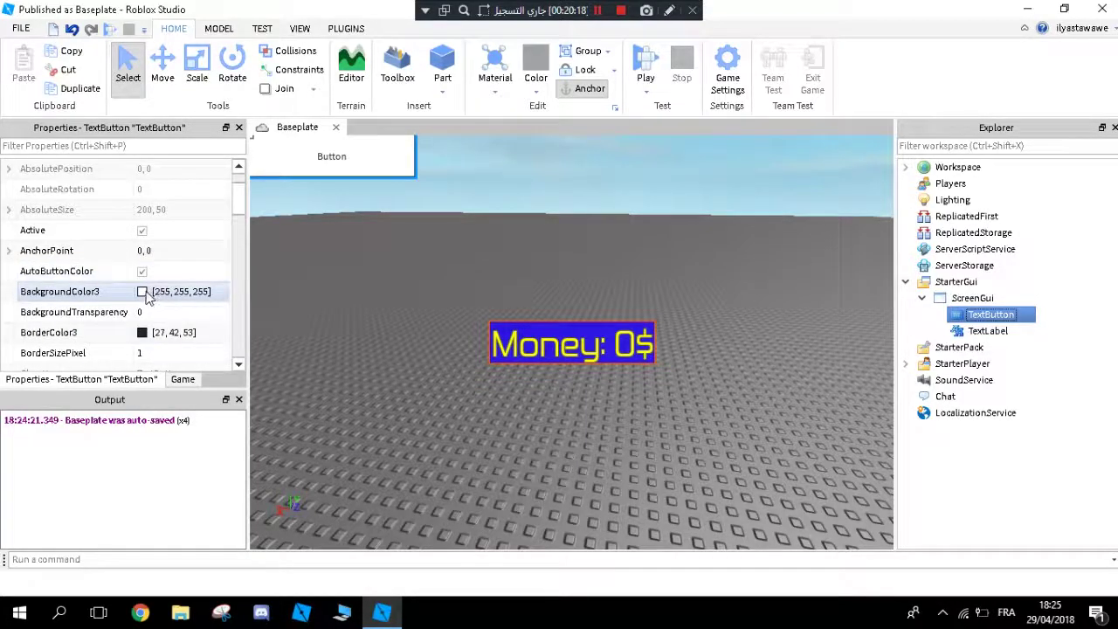
{"action": "left_click", "coordinate": [142, 292]}
{"action": "left_click_drag", "start_coordinate": [502, 130], "coordinate": [632, 130]}
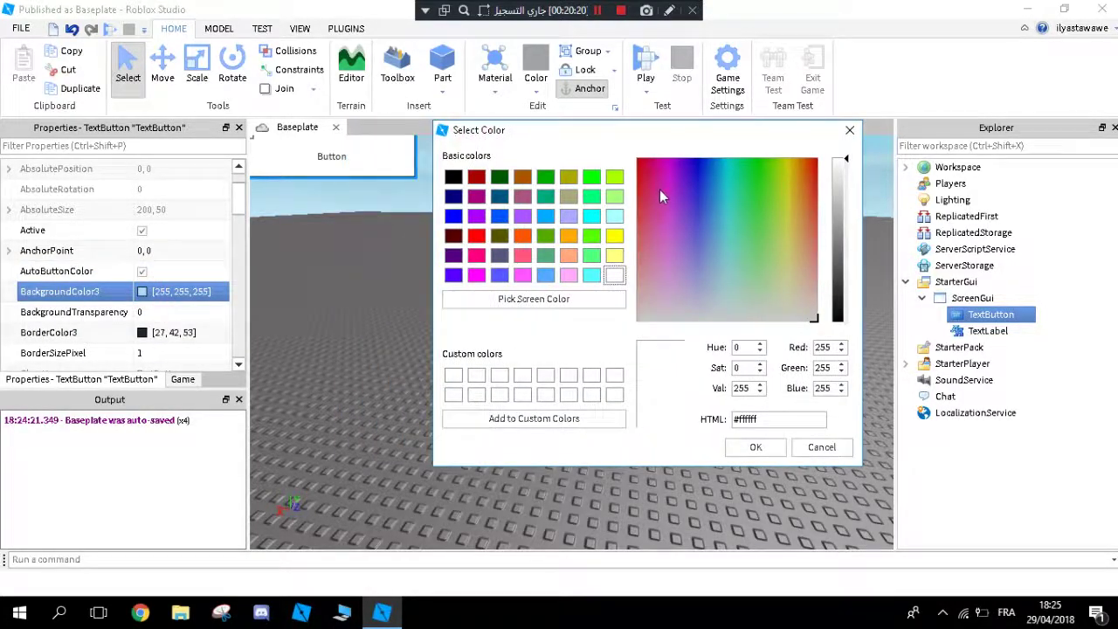
{"action": "left_click_drag", "start_coordinate": [674, 208], "coordinate": [632, 142]}
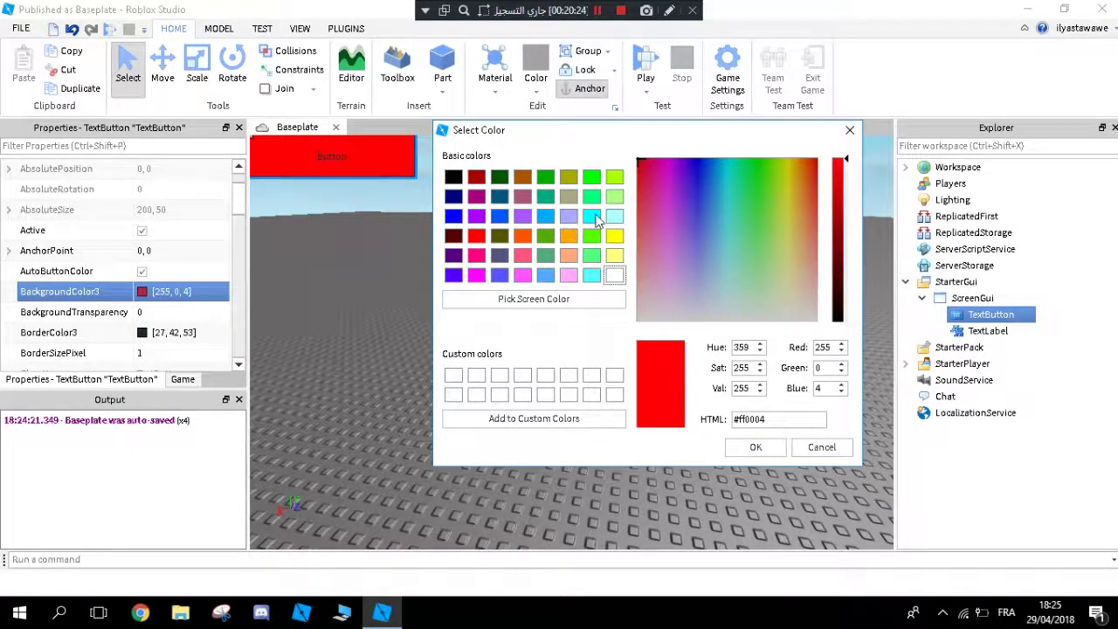
{"action": "left_click", "coordinate": [756, 448]}
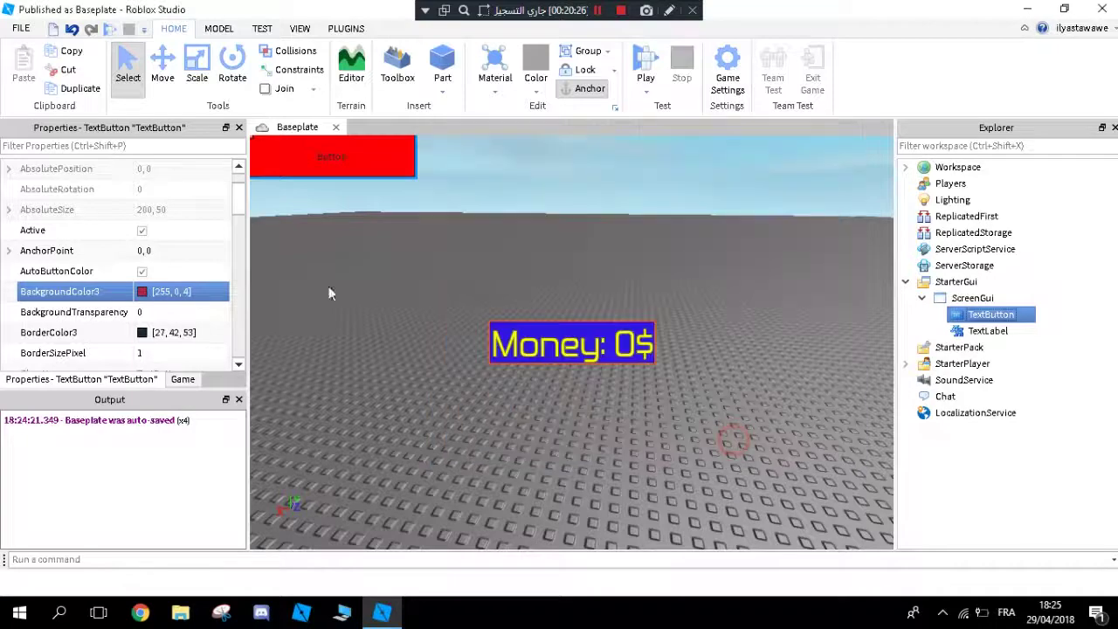
Step: Remove the TextButton's border by setting its BorderSizePixel to 0
{"action": "left_click", "coordinate": [158, 353]}
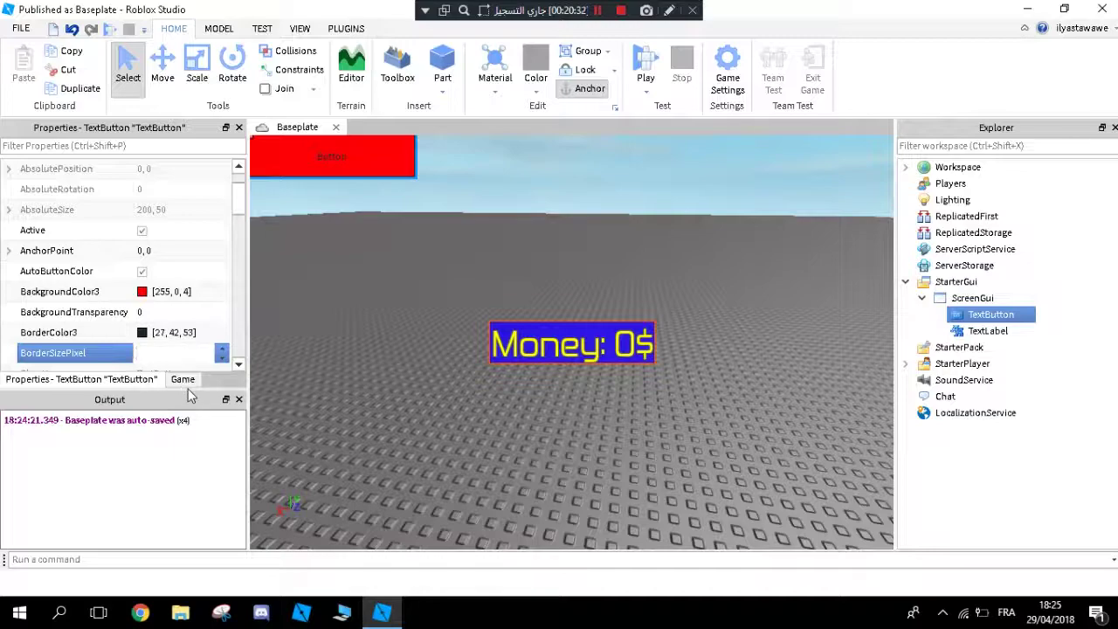
{"action": "type", "text": "0"}
{"action": "key", "text": "Return"}
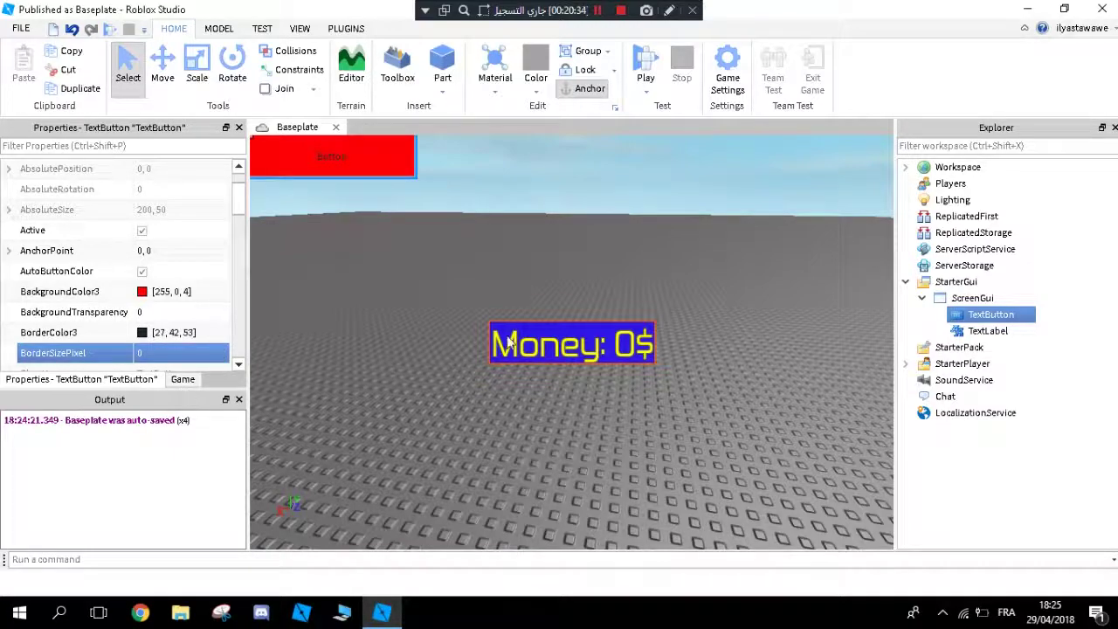
Step: Thin the Money TextLabel's border by setting its BorderSizePixel to 1
{"action": "left_click", "coordinate": [985, 330]}
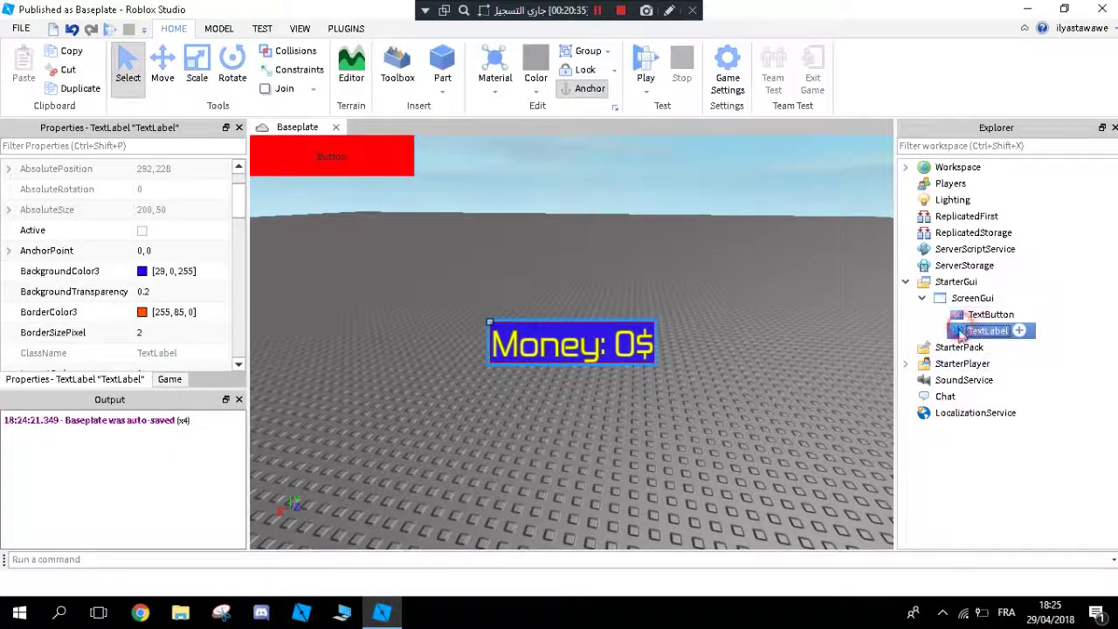
{"action": "left_click", "coordinate": [160, 332]}
{"action": "type", "text": "1"}
{"action": "key", "text": "Return"}
Step: Centre the TextButton horizontally by setting its Position X scale to 0.5 and X offset to -100
{"action": "left_click", "coordinate": [978, 315]}
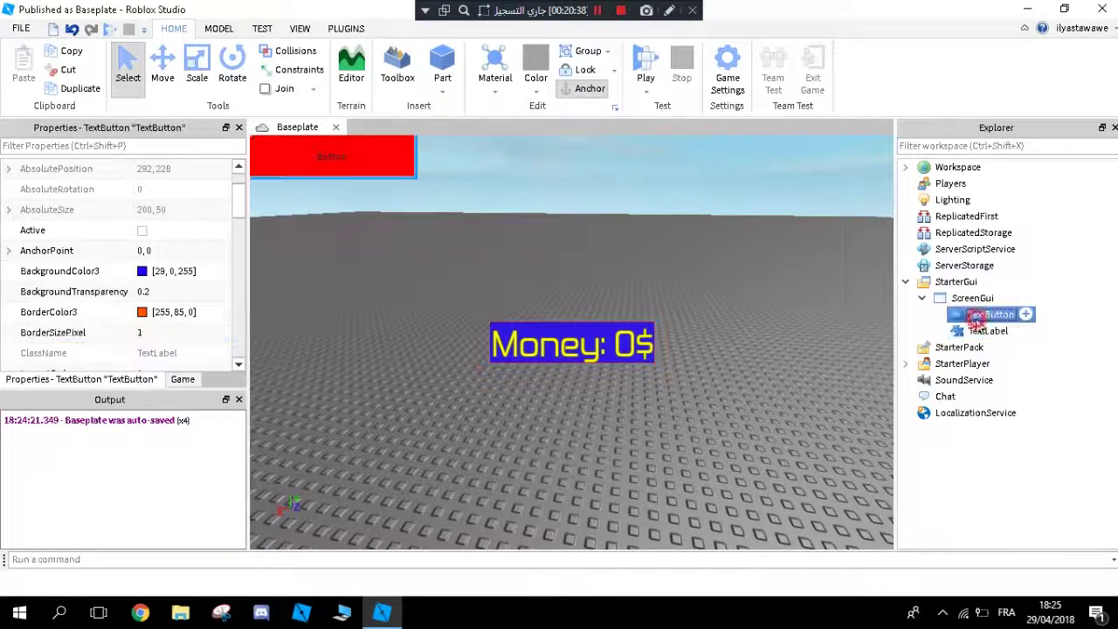
{"action": "scroll", "coordinate": [160, 267], "scroll_direction": "down", "scroll_amount": 2}
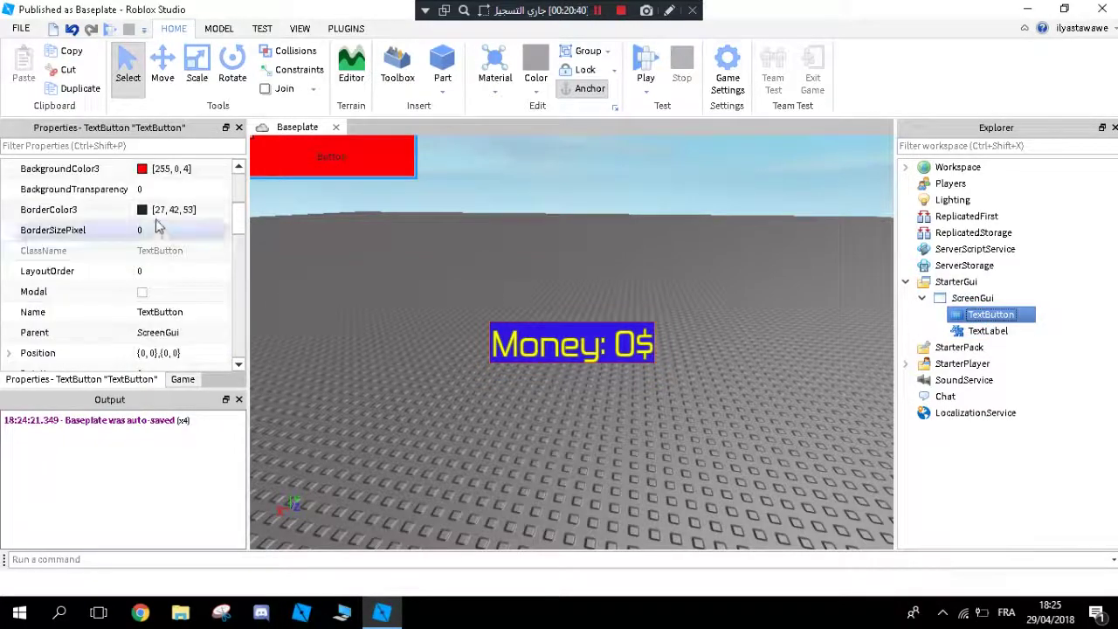
{"action": "scroll", "coordinate": [160, 258], "scroll_direction": "down", "scroll_amount": 3}
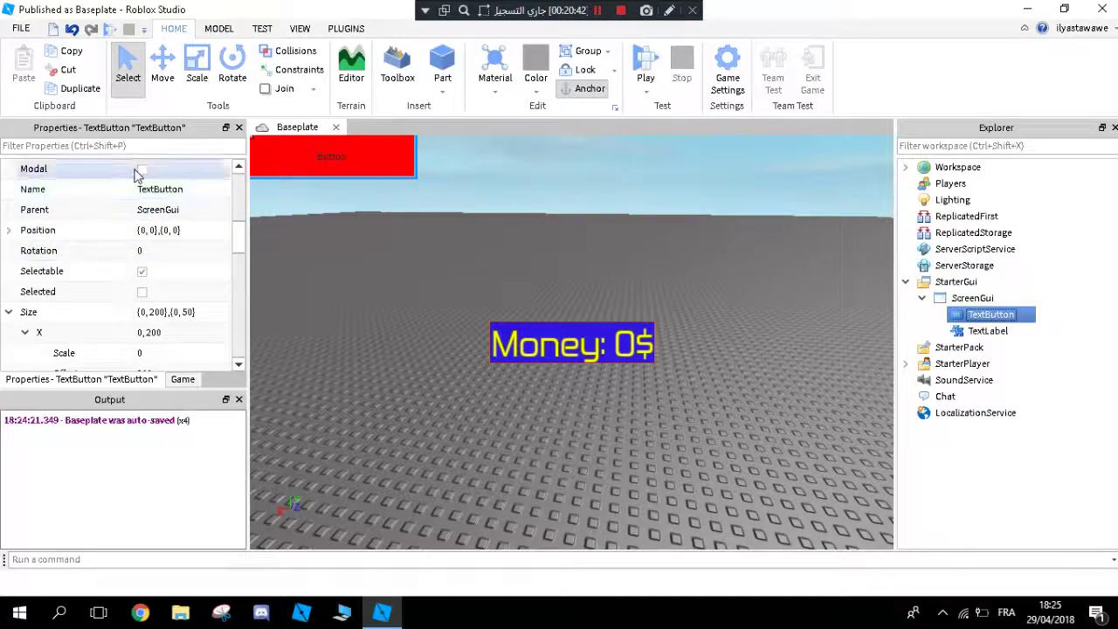
{"action": "left_click", "coordinate": [140, 231]}
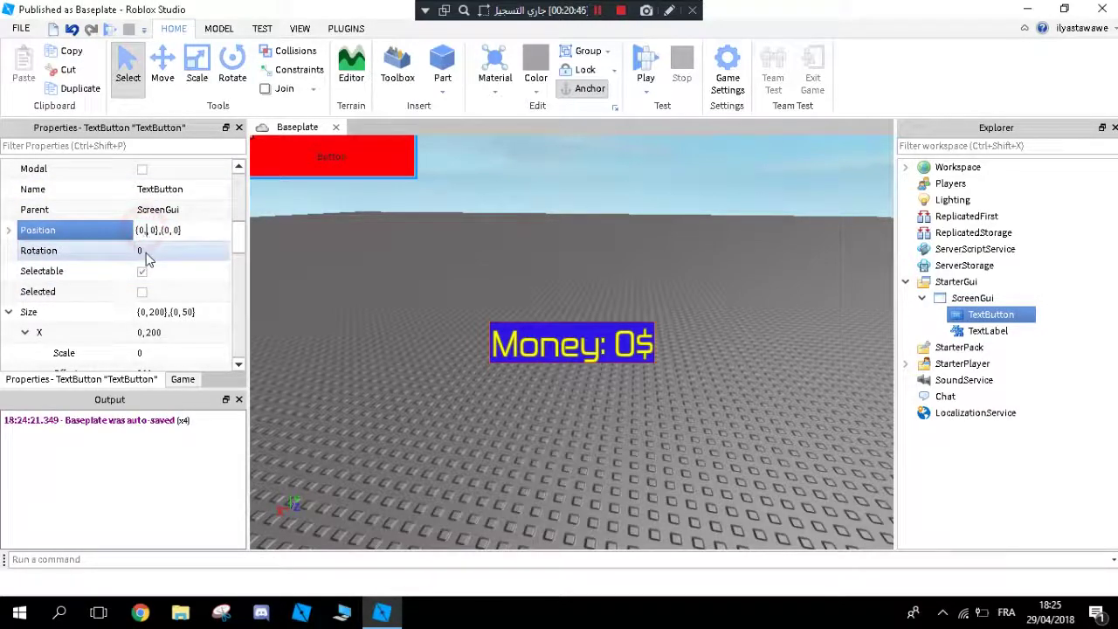
{"action": "key", "text": "Return"}
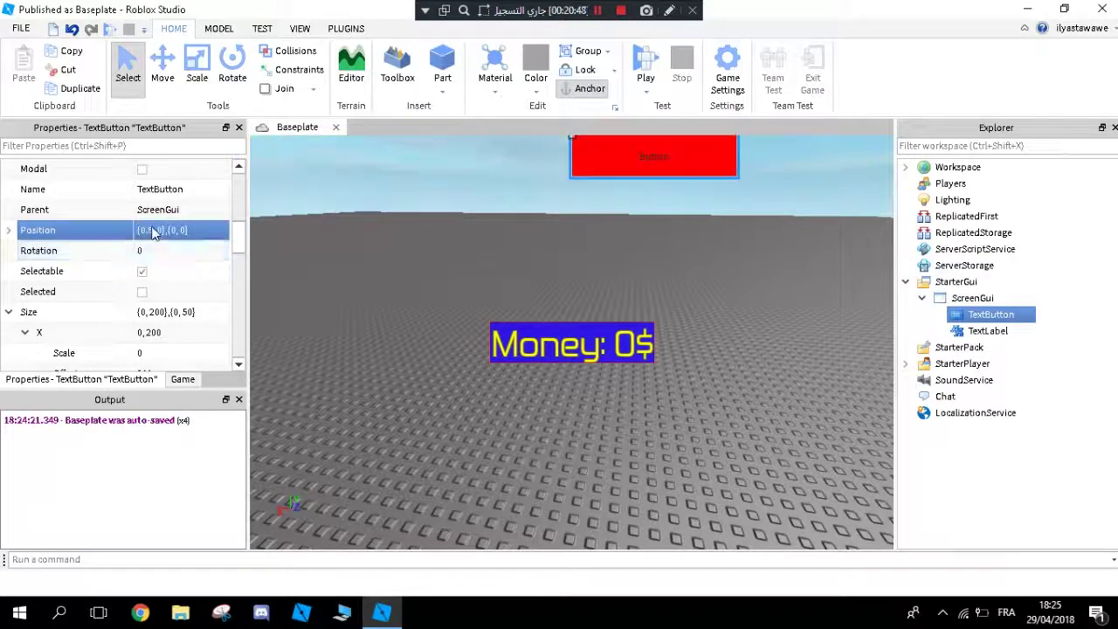
{"action": "left_click", "coordinate": [164, 230]}
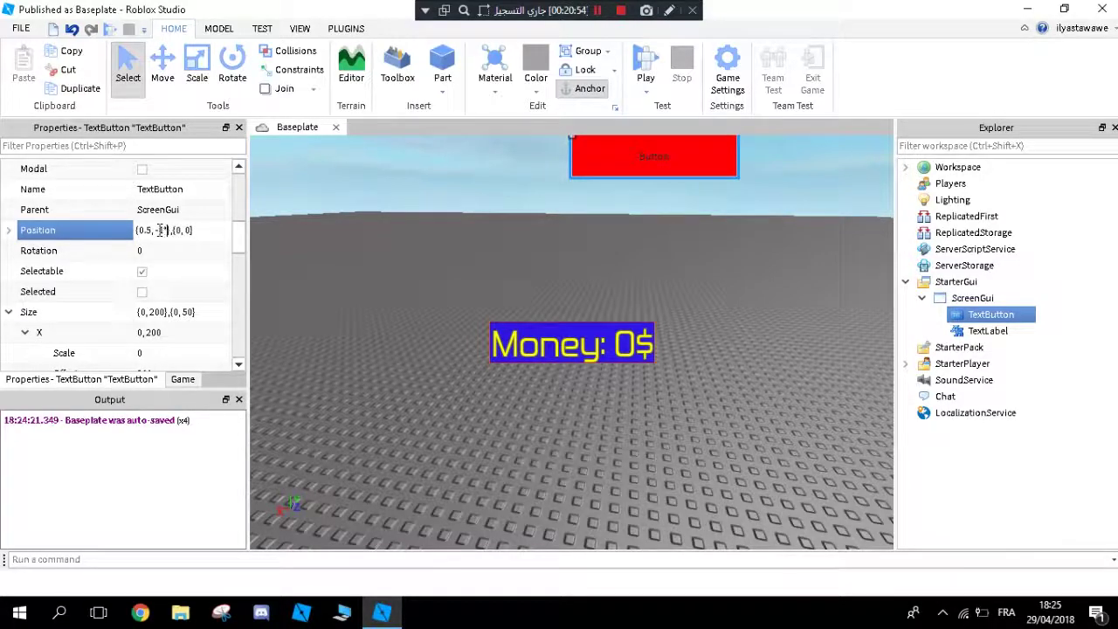
{"action": "key", "text": "Return"}
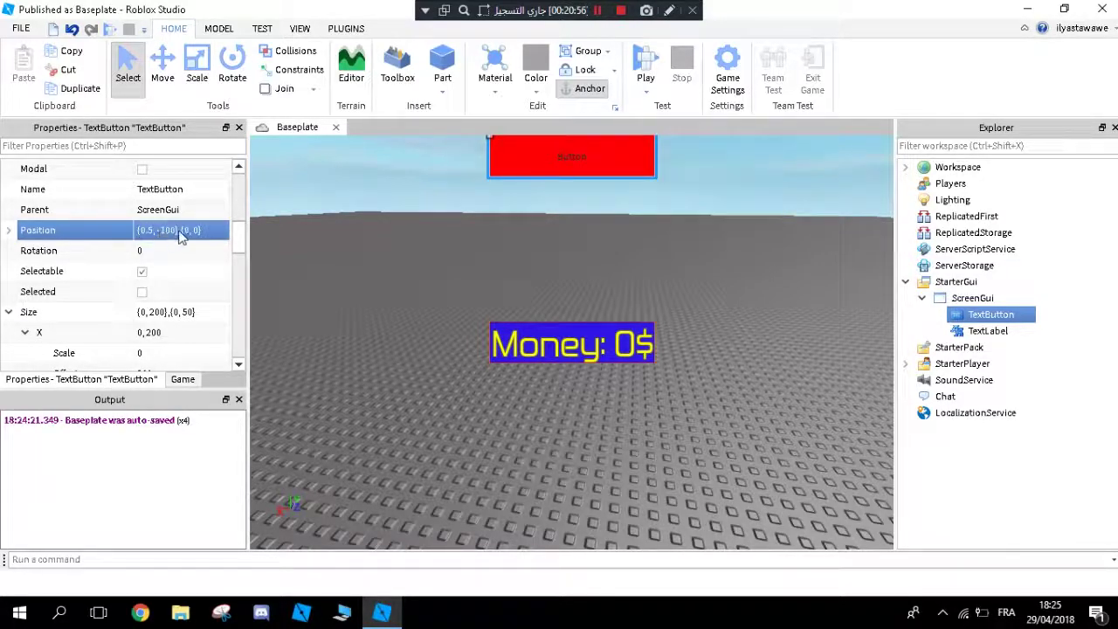
Step: Place the TextButton directly below the Money label by setting its Position Y scale to 0.5 and Y offset to 25
{"action": "left_click", "coordinate": [182, 230]}
{"action": "left_click", "coordinate": [187, 231]}
{"action": "type", "text": ".5"}
{"action": "key", "text": "Return"}
{"action": "left_click", "coordinate": [189, 232]}
{"action": "double_click", "coordinate": [202, 230]}
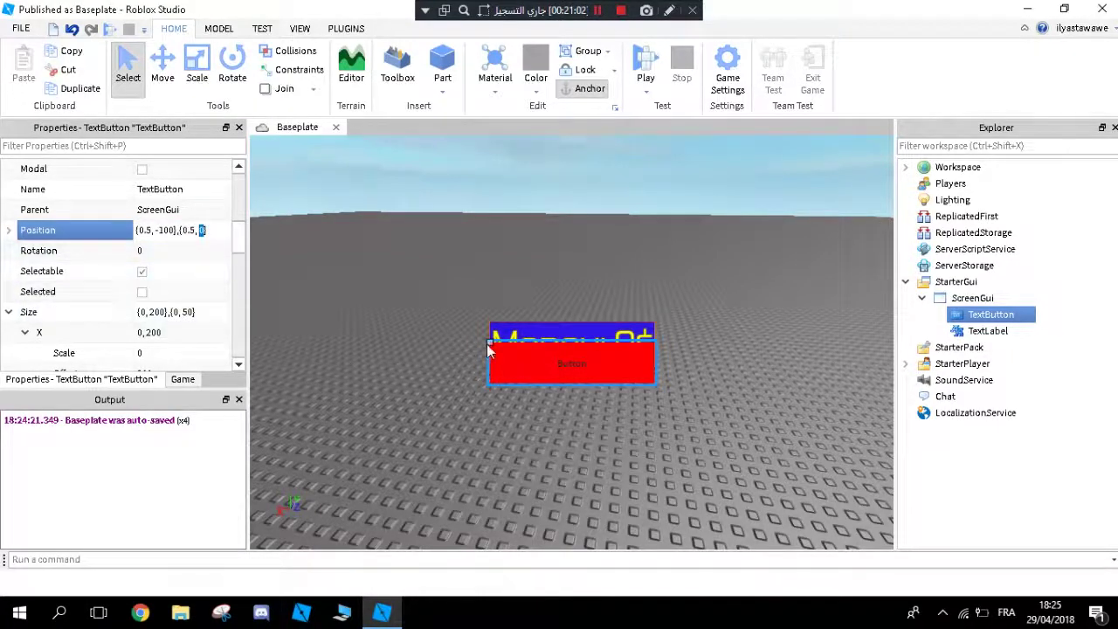
{"action": "type", "text": "25"}
{"action": "key", "text": "Return"}
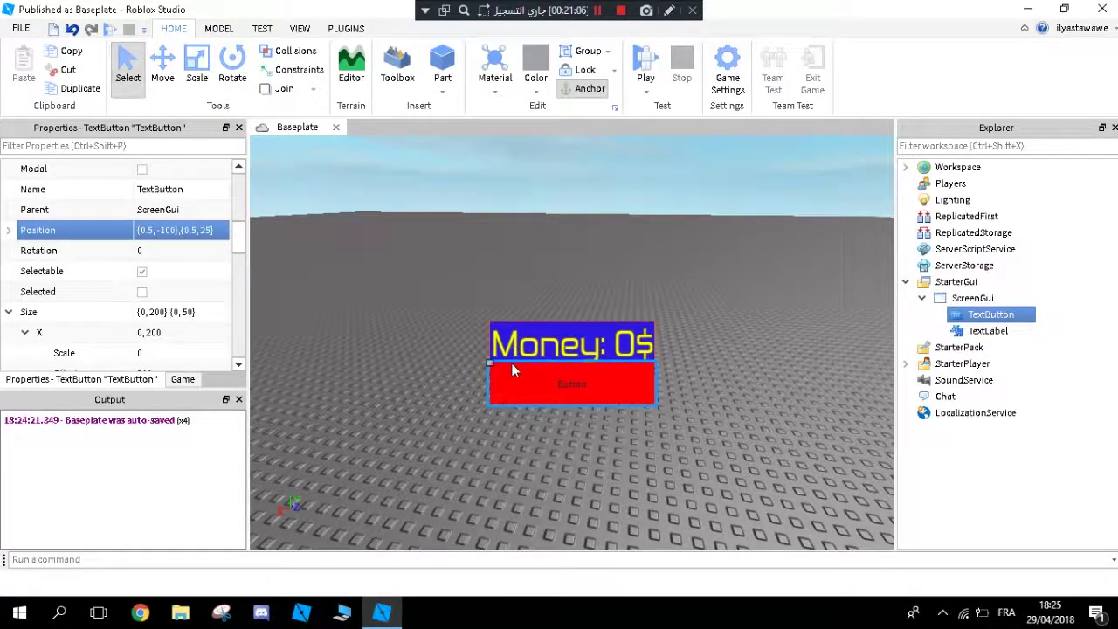
Step: Inspect the edge where the TextButton meets the Money label, and review the label's border and background properties
{"action": "left_click", "coordinate": [219, 230]}
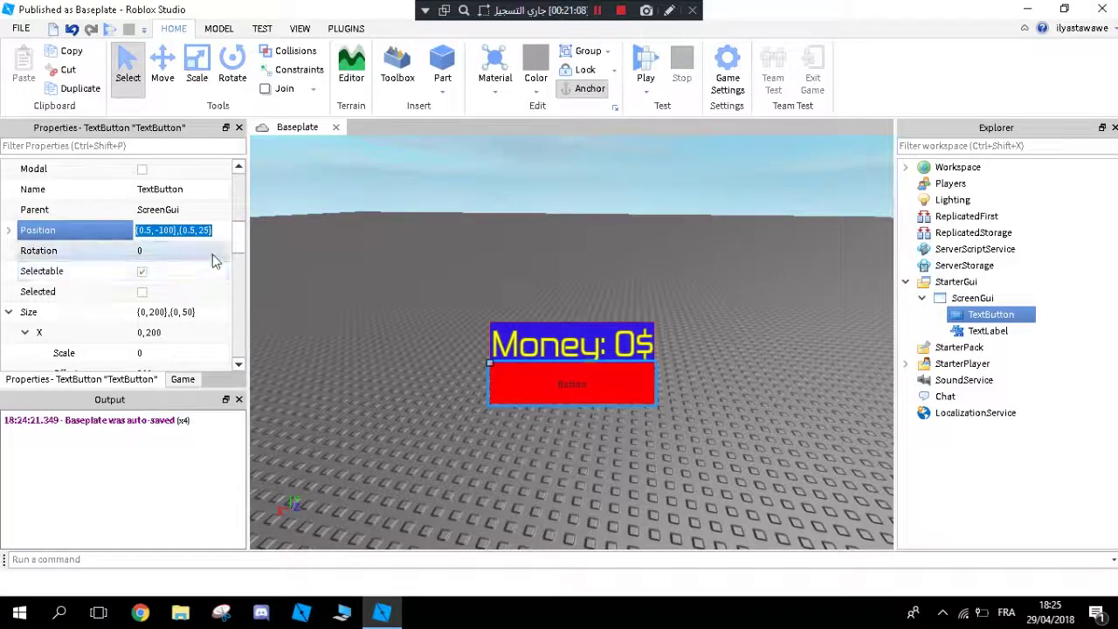
{"action": "left_click", "coordinate": [415, 281]}
{"action": "right_click_drag", "start_coordinate": [415, 282], "coordinate": [414, 283]}
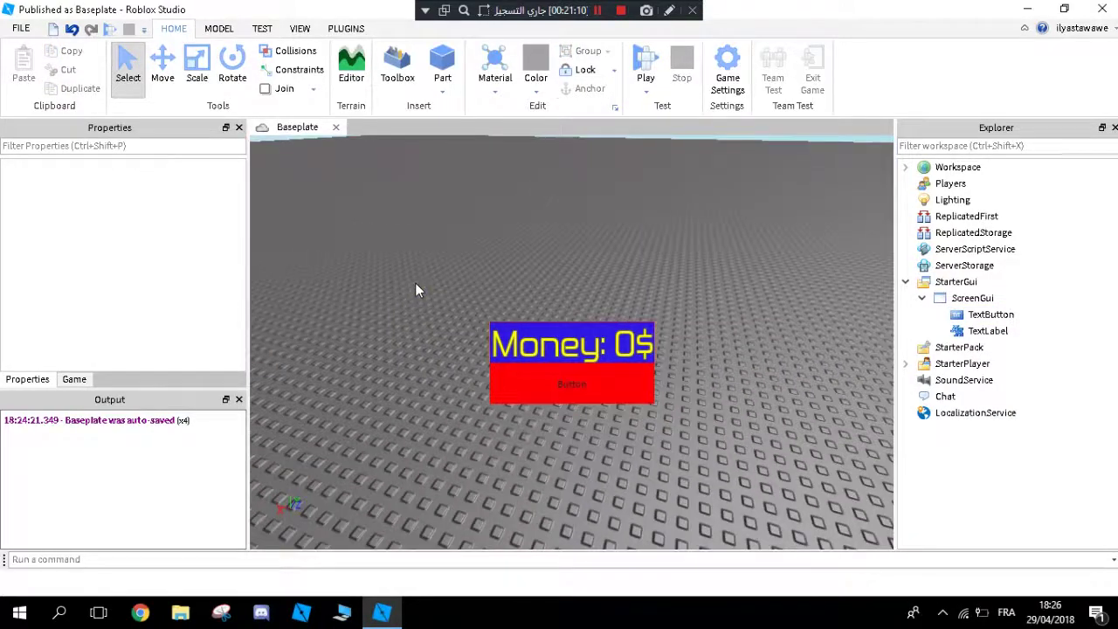
{"action": "left_click", "coordinate": [964, 331]}
{"action": "left_click_drag", "start_coordinate": [884, 354], "coordinate": [405, 330]}
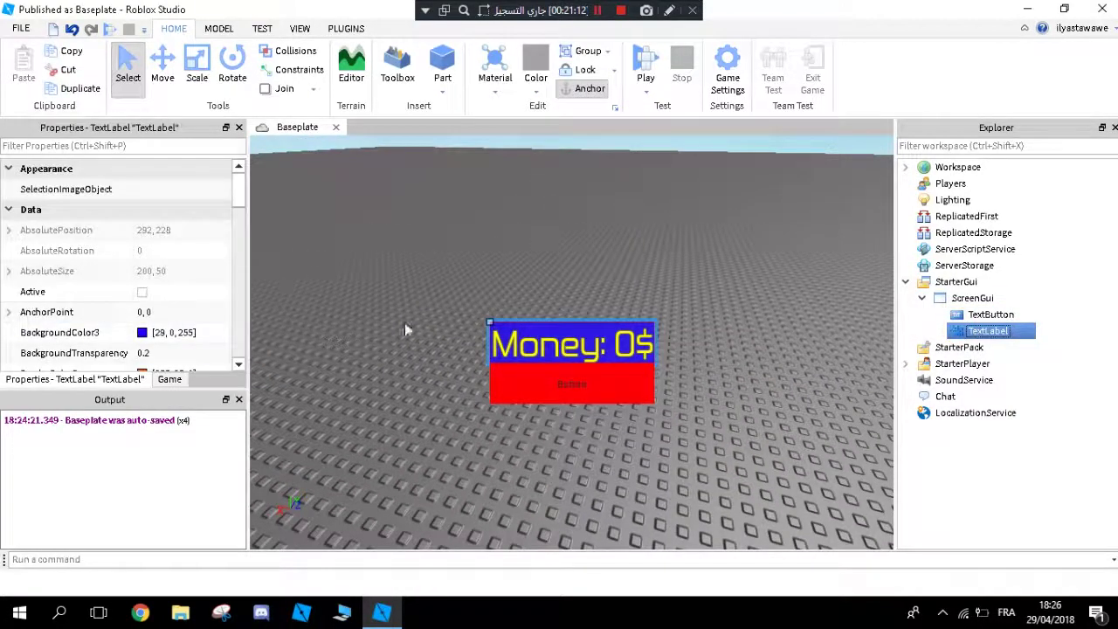
{"action": "left_click", "coordinate": [500, 380]}
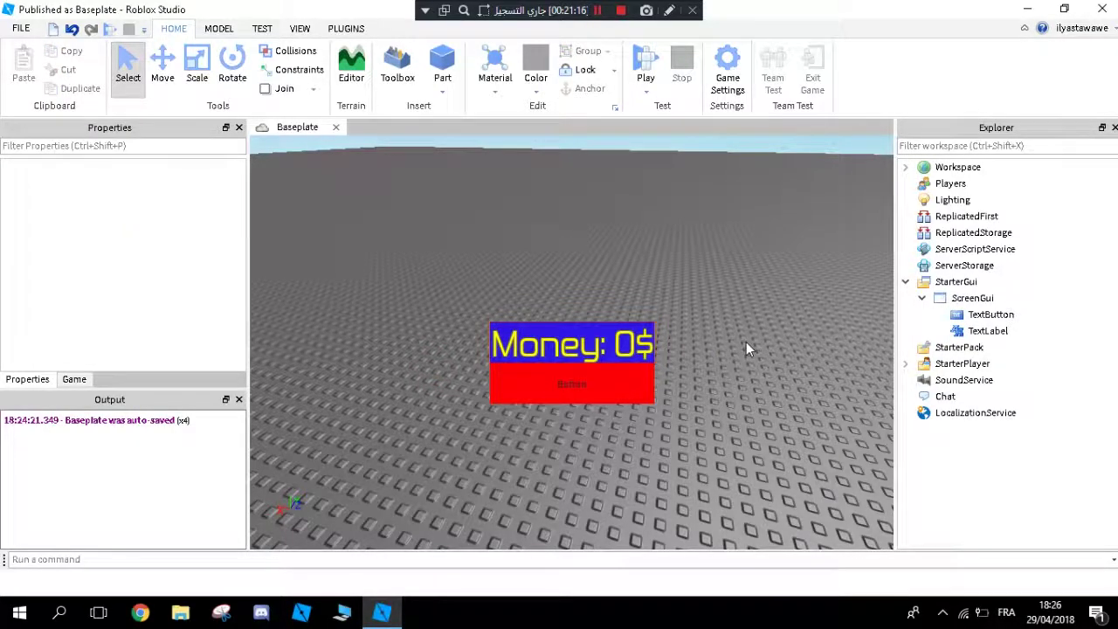
{"action": "left_click", "coordinate": [988, 331]}
{"action": "scroll", "coordinate": [201, 321], "scroll_direction": "down", "scroll_amount": 2}
{"action": "scroll", "coordinate": [201, 322], "scroll_direction": "down", "scroll_amount": 2}
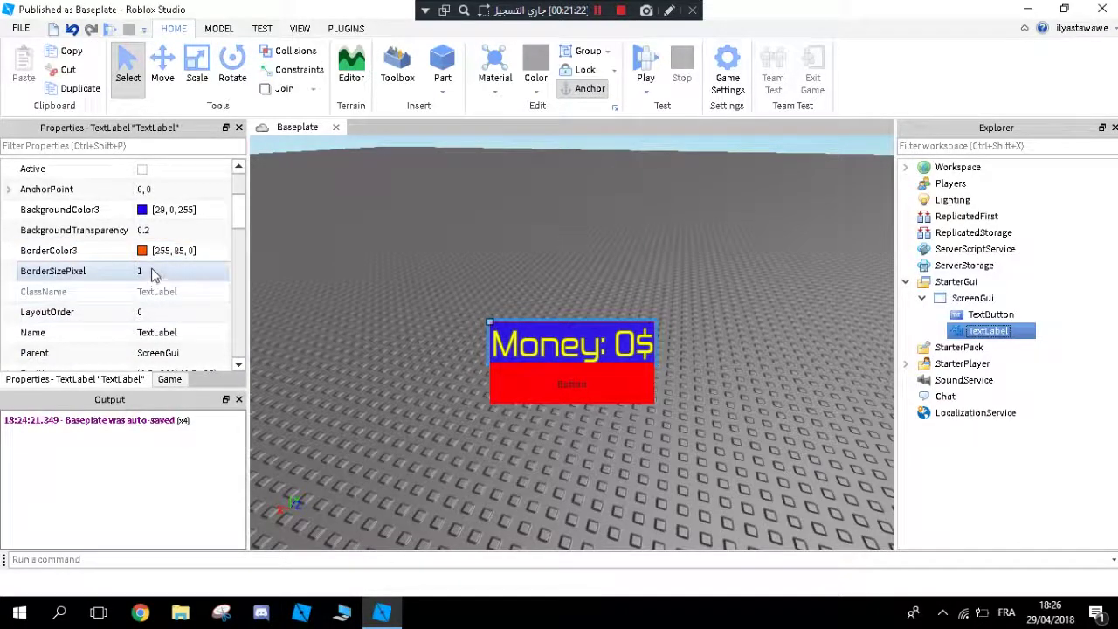
{"action": "scroll", "coordinate": [179, 262], "scroll_direction": "up", "scroll_amount": 2}
{"action": "scroll", "coordinate": [192, 305], "scroll_direction": "down", "scroll_amount": 2}
Step: Set the TextButton's Position Y offset to 26 and check its spacing from the Money label
{"action": "left_click", "coordinate": [962, 320]}
{"action": "scroll", "coordinate": [183, 279], "scroll_direction": "down", "scroll_amount": 2}
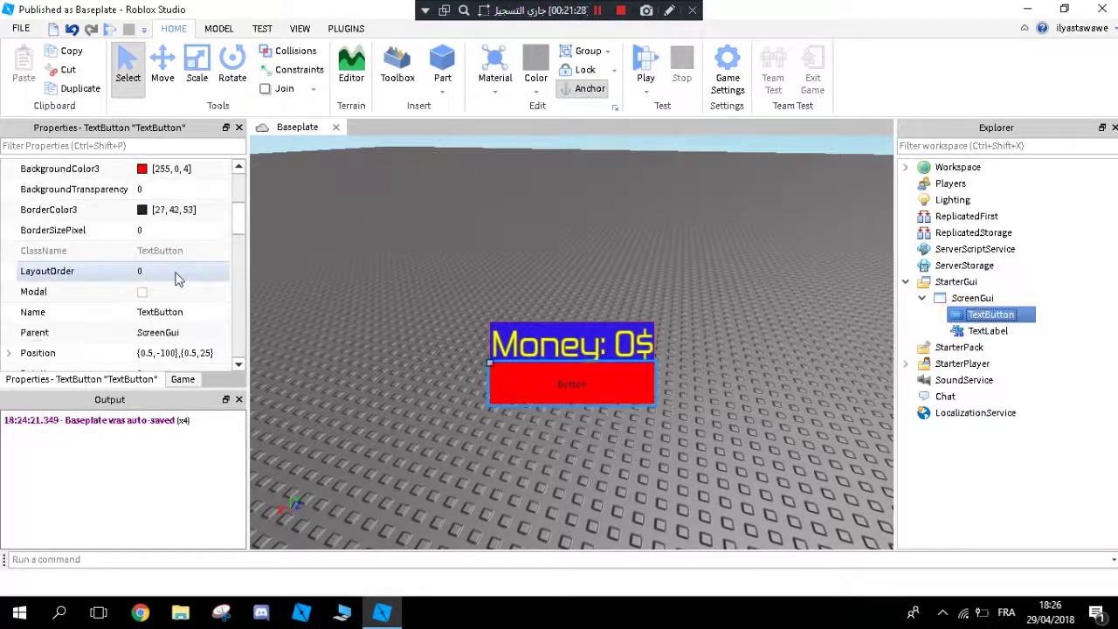
{"action": "left_click", "coordinate": [204, 294]}
{"action": "left_click", "coordinate": [200, 294]}
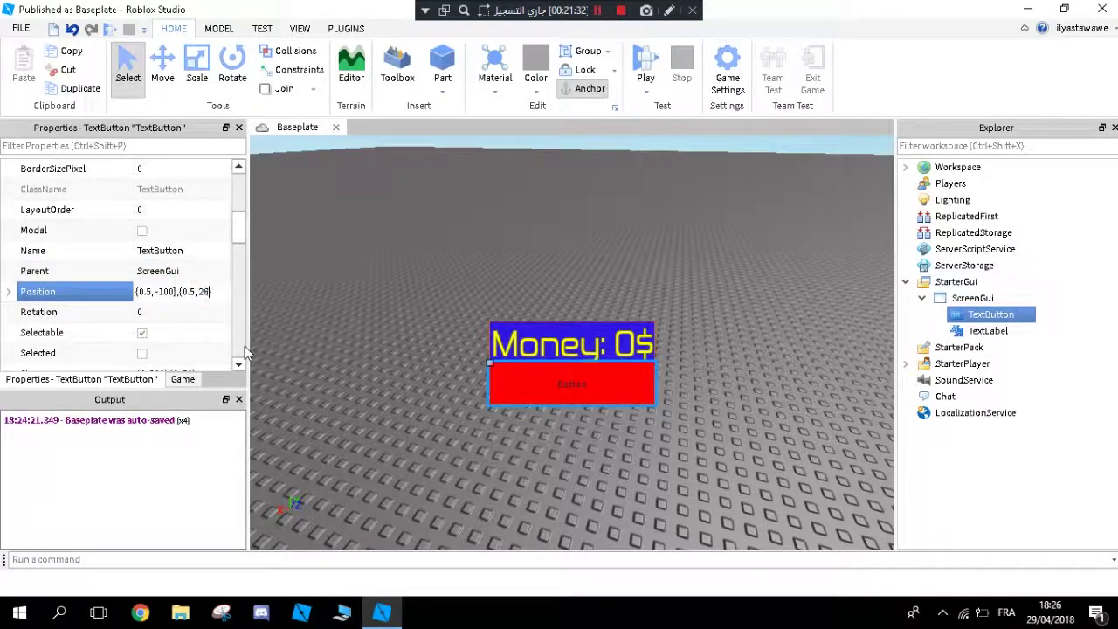
{"action": "key", "text": "Caps_Lock"}
{"action": "left_click", "coordinate": [428, 322]}
{"action": "right_click_drag", "start_coordinate": [429, 323], "coordinate": [434, 335]}
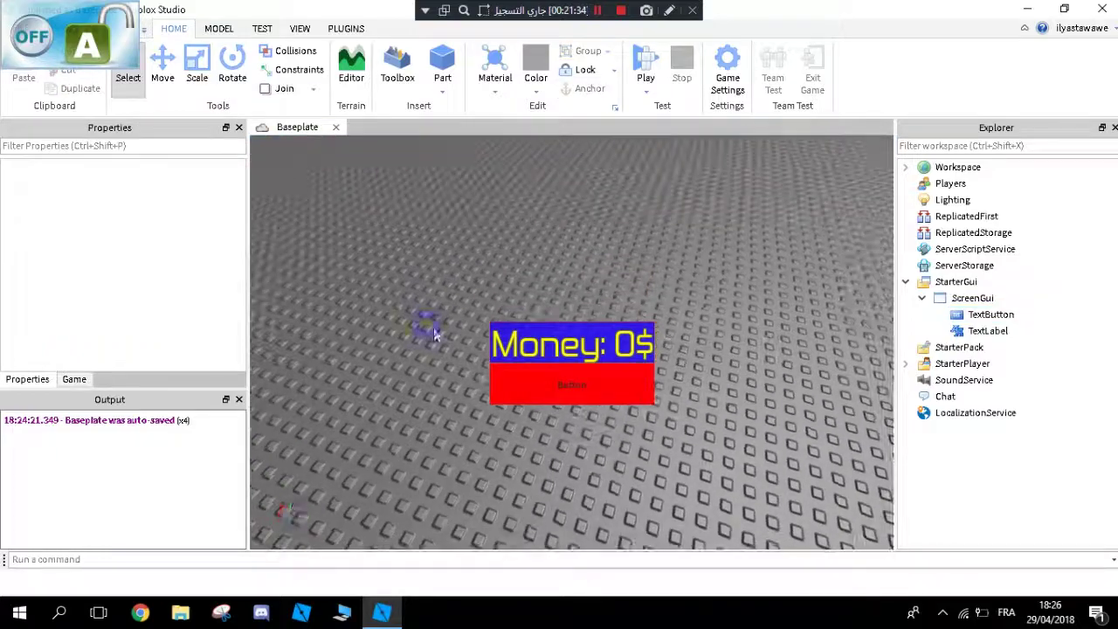
{"action": "right_click_drag", "start_coordinate": [593, 360], "coordinate": [629, 375]}
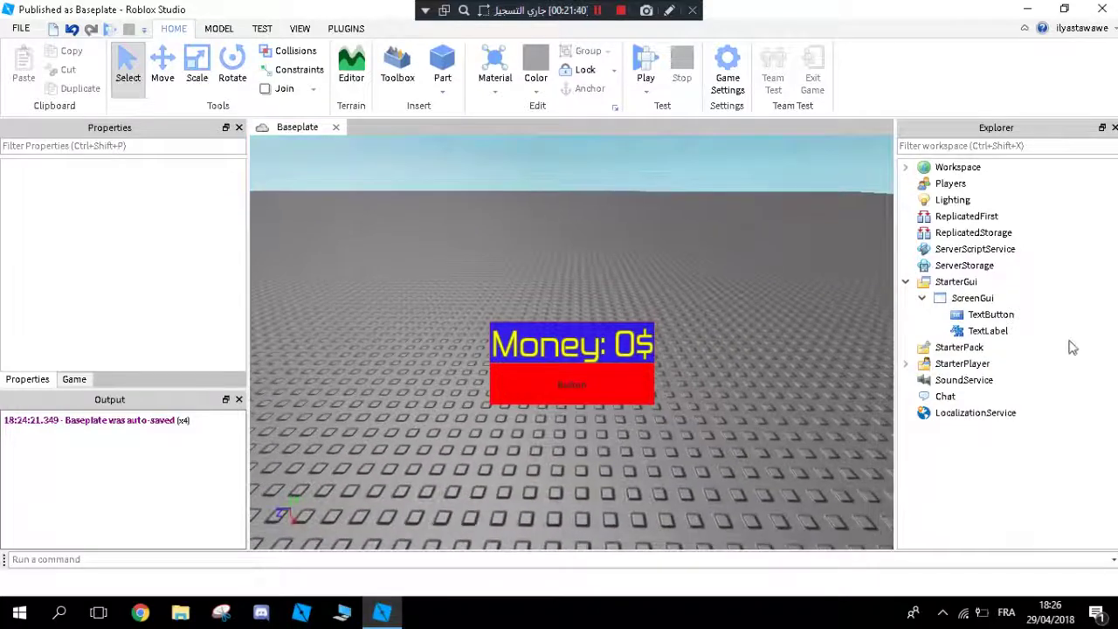
Step: Compare with the TextLabel's Position, and set the TextButton's Position Y offset to 30 to leave a gap between them
{"action": "left_click", "coordinate": [987, 331]}
{"action": "scroll", "coordinate": [181, 311], "scroll_direction": "down", "scroll_amount": 3}
{"action": "scroll", "coordinate": [191, 303], "scroll_direction": "down", "scroll_amount": 6}
{"action": "left_click", "coordinate": [208, 251]}
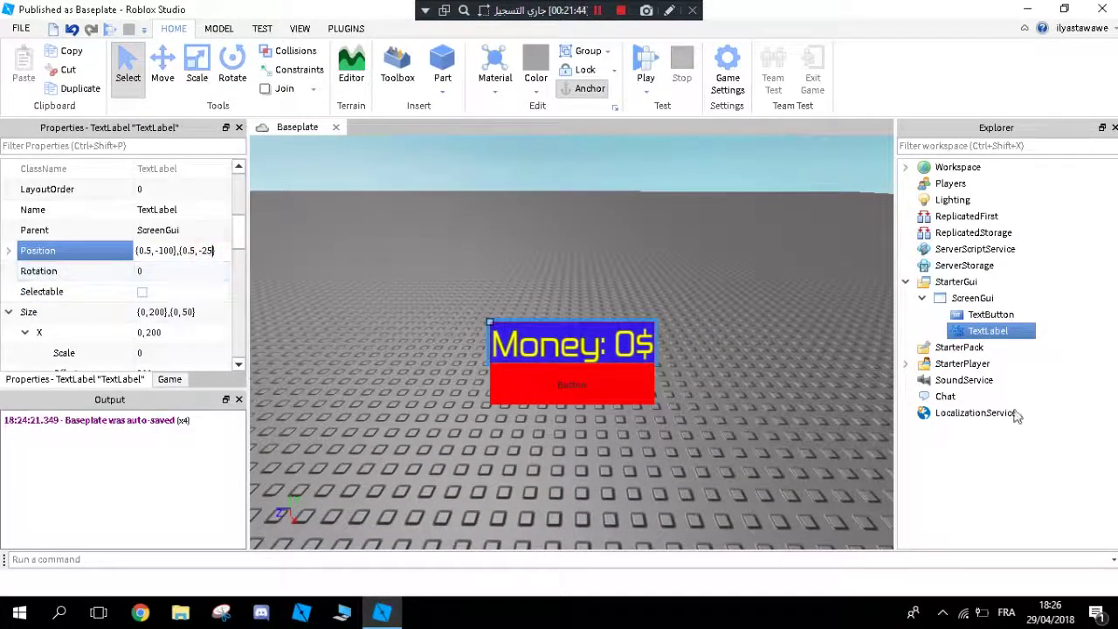
{"action": "left_click", "coordinate": [986, 315]}
{"action": "left_click", "coordinate": [212, 292]}
{"action": "left_click", "coordinate": [208, 298]}
{"action": "type", "text": "0.5, -100},{0.5, 30}"}
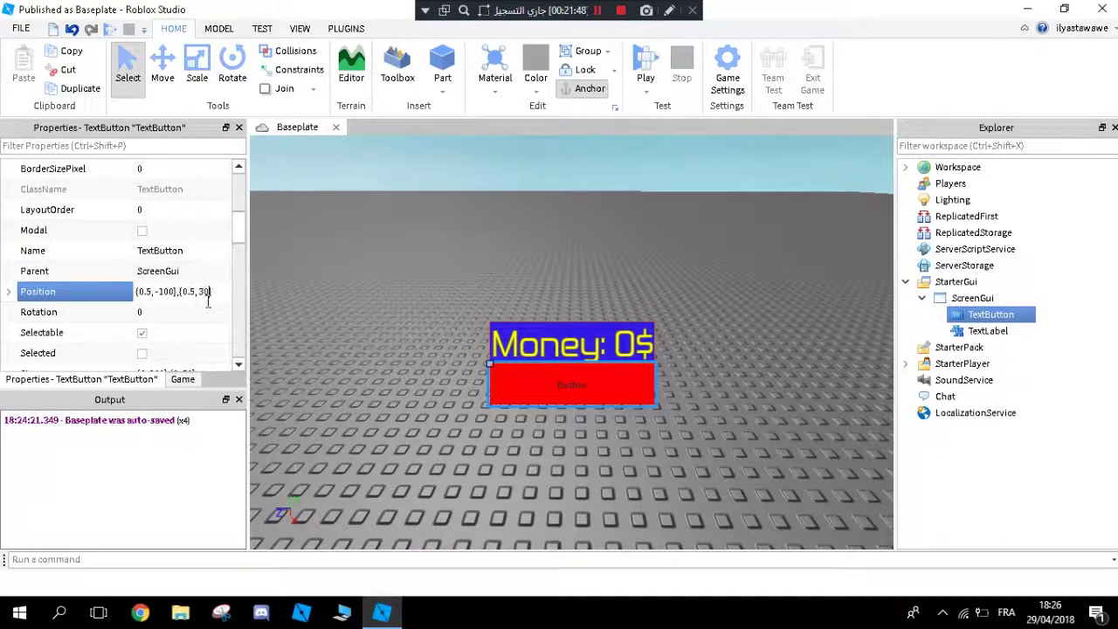
{"action": "key", "text": "Return"}
{"action": "left_click", "coordinate": [397, 272]}
{"action": "right_click_drag", "start_coordinate": [397, 272], "coordinate": [398, 280]}
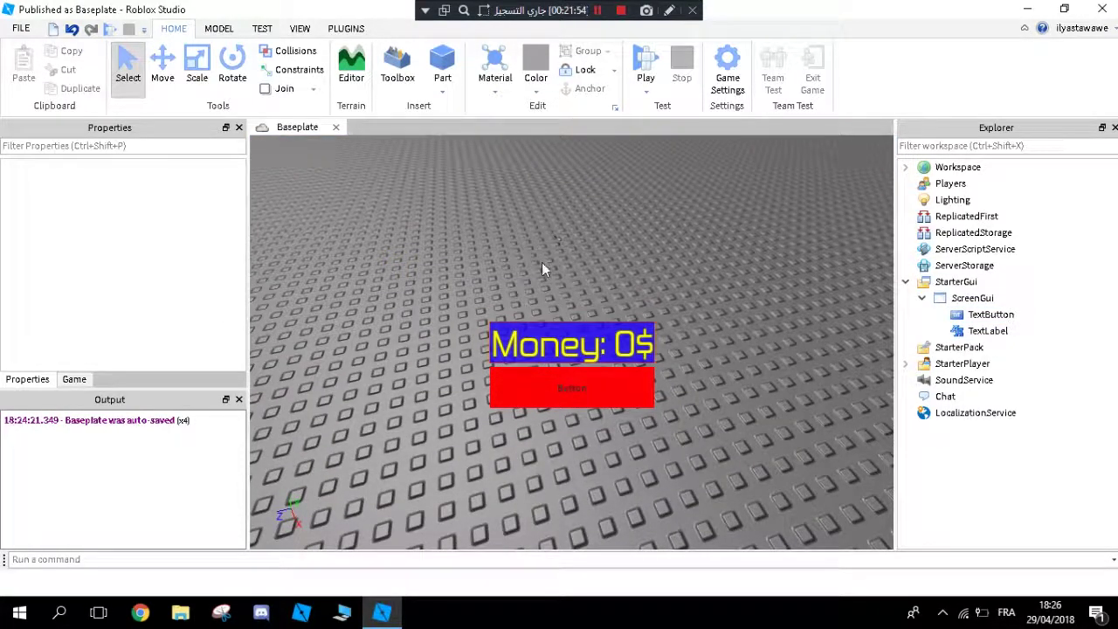
{"action": "right_click_drag", "start_coordinate": [571, 227], "coordinate": [581, 226]}
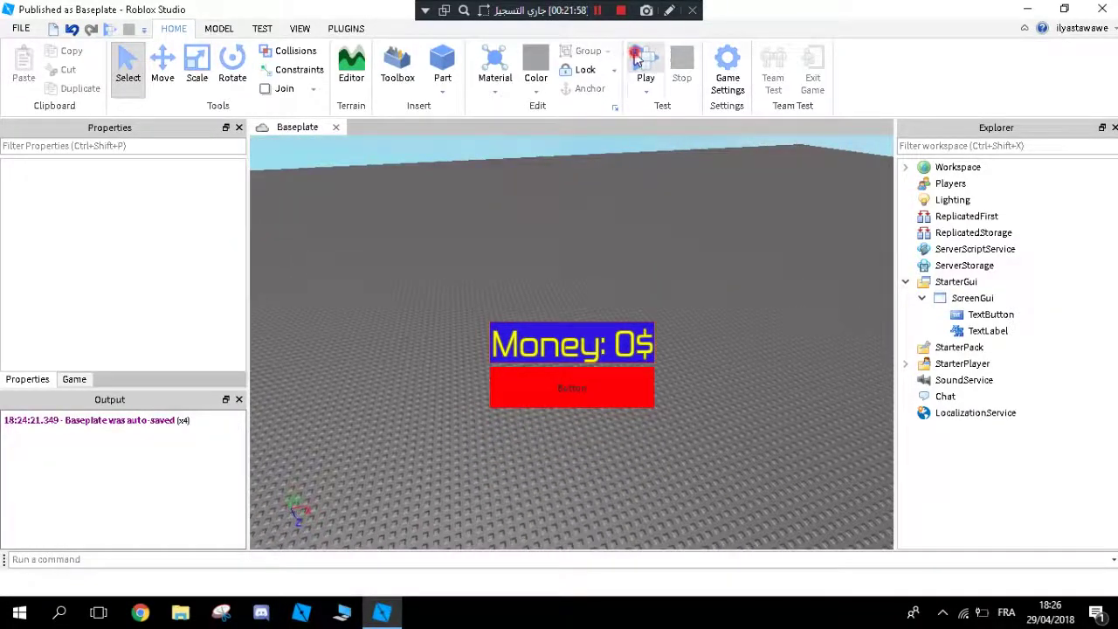
Step: Playtest the game, try the red TextButton under the Money label several times, and stop the test
{"action": "left_click", "coordinate": [642, 61]}
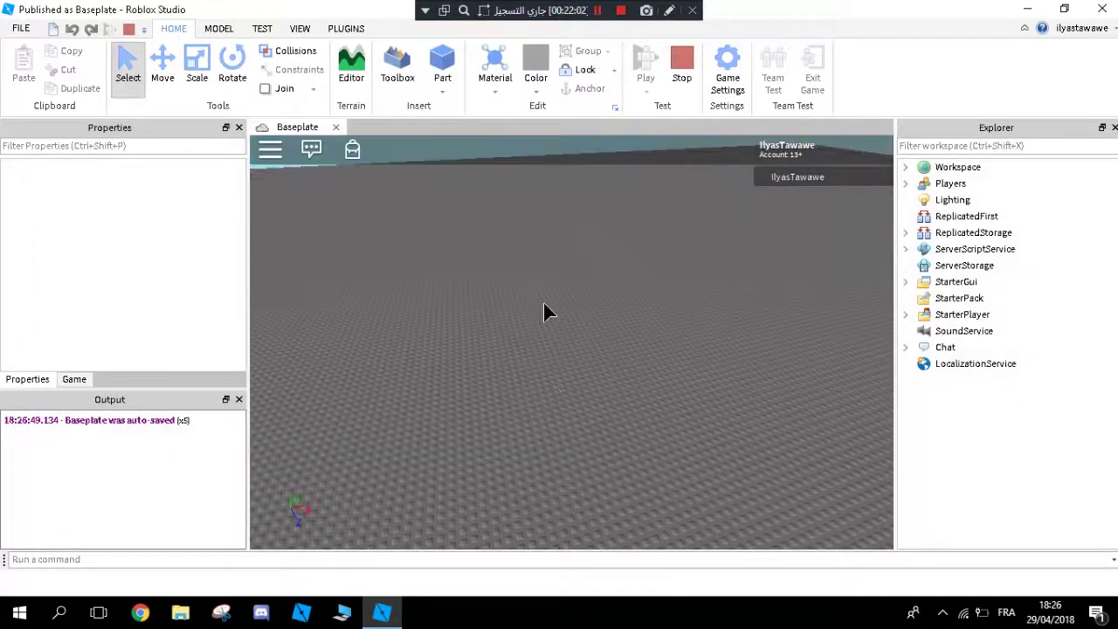
{"action": "left_click", "coordinate": [554, 406]}
{"action": "right_click_drag", "start_coordinate": [442, 305], "coordinate": [442, 288]}
{"action": "left_click", "coordinate": [546, 408]}
{"action": "left_click", "coordinate": [544, 411]}
{"action": "left_click", "coordinate": [542, 404]}
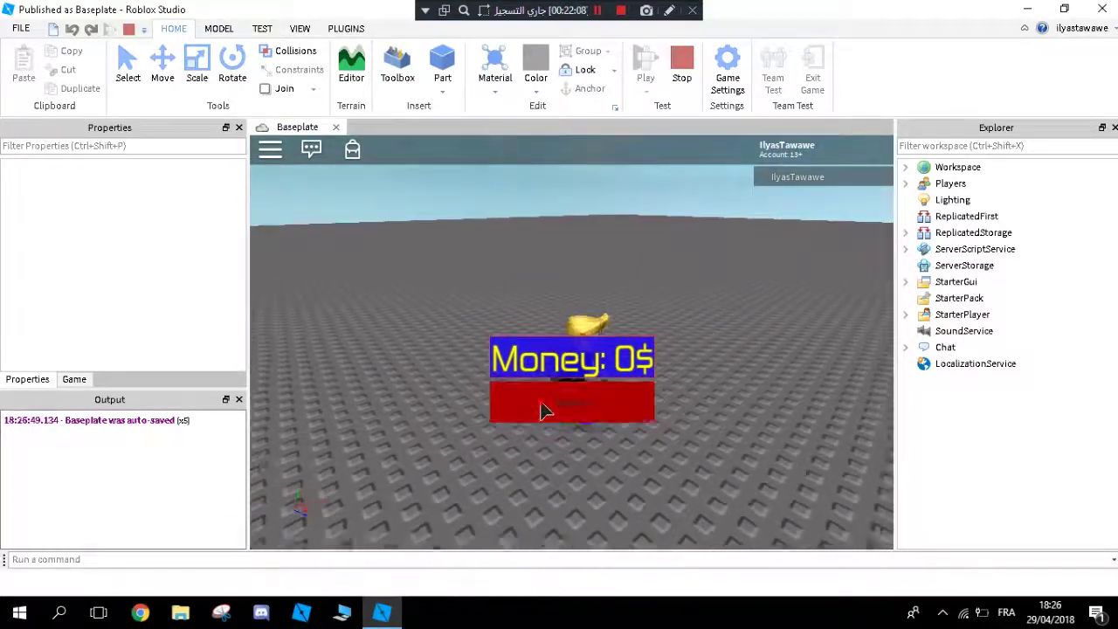
{"action": "left_click", "coordinate": [683, 70]}
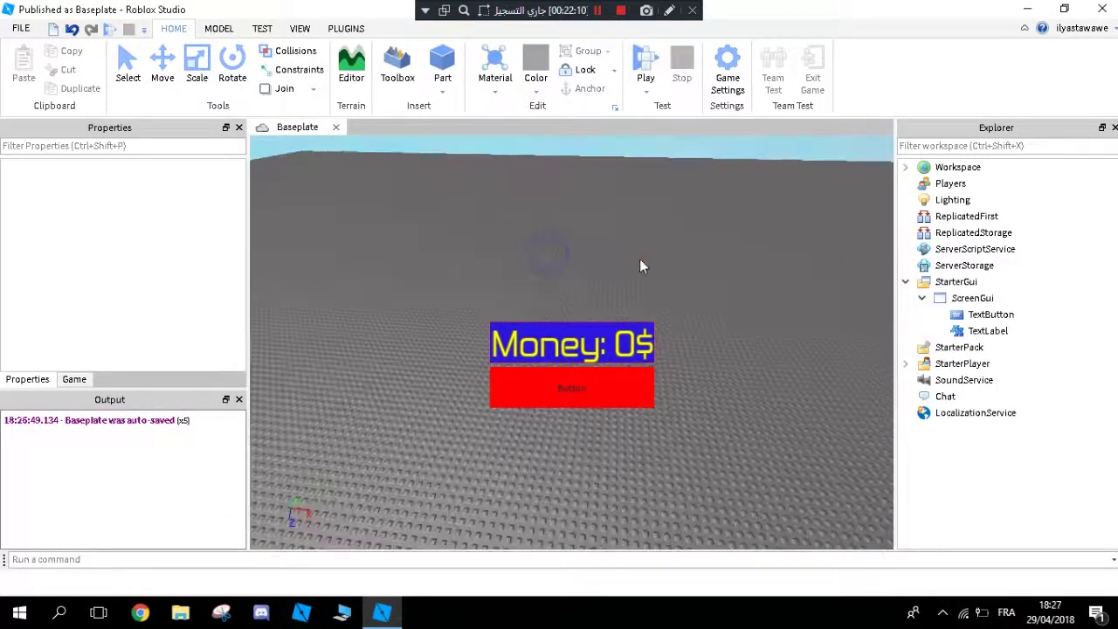
{"action": "left_click", "coordinate": [984, 314]}
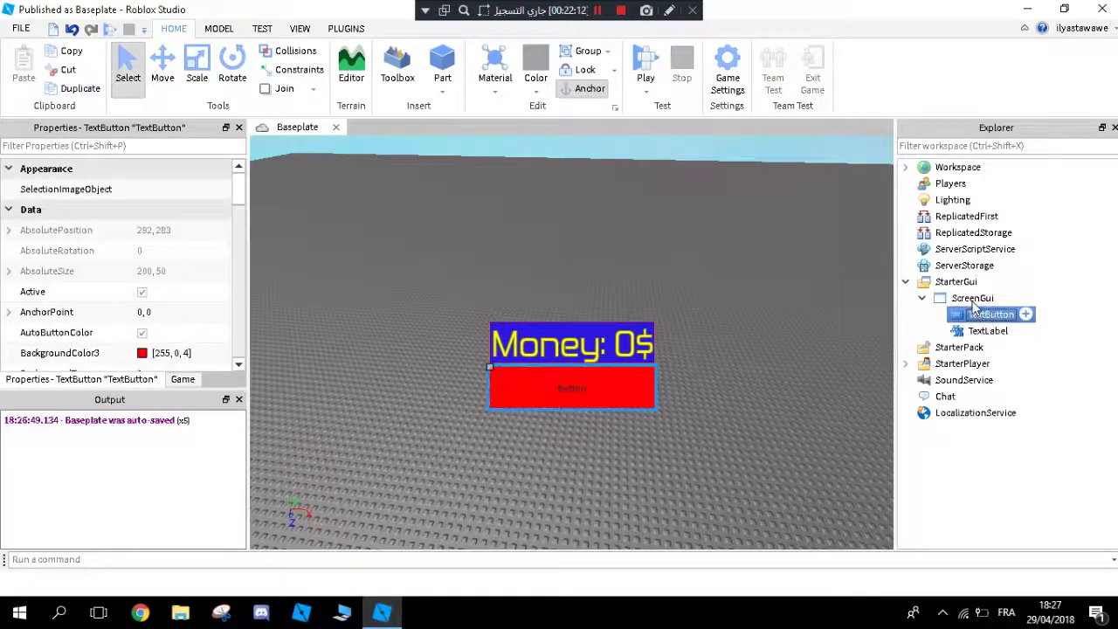
{"action": "left_click", "coordinate": [970, 298]}
{"action": "right_click", "coordinate": [960, 300]}
{"action": "mouse_move", "coordinate": [966, 267]}
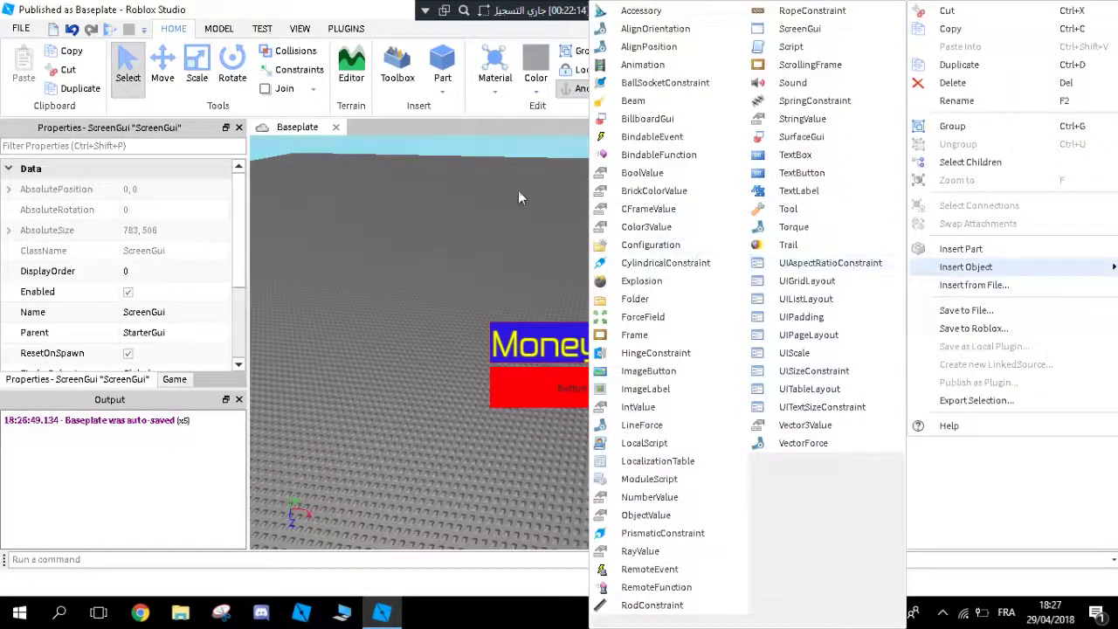
{"action": "left_click", "coordinate": [812, 206]}
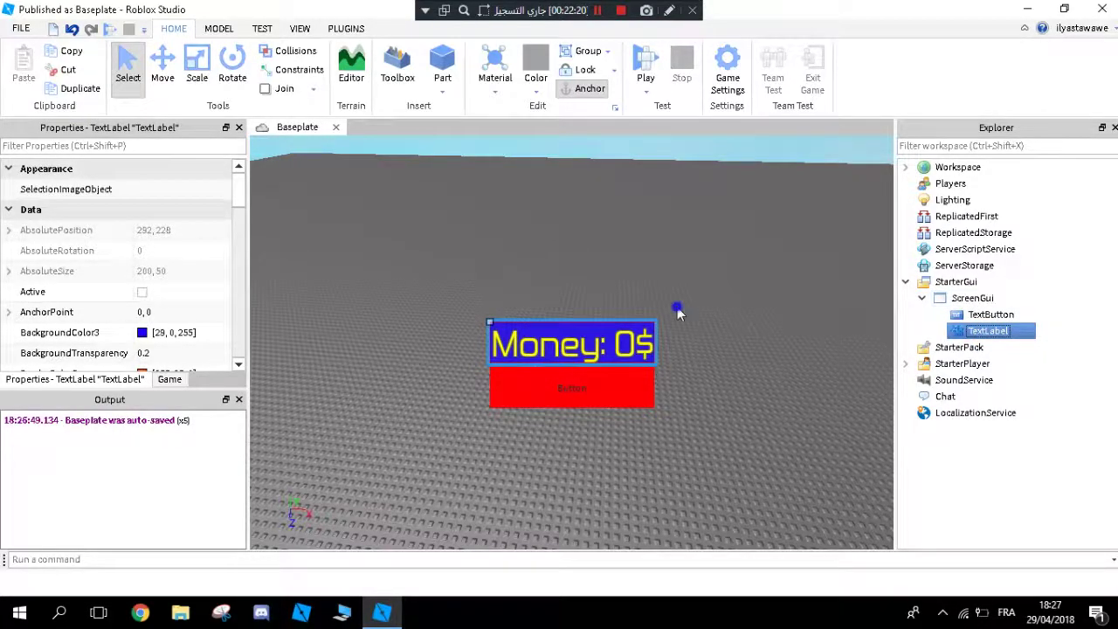
{"action": "right_click_drag", "start_coordinate": [679, 311], "coordinate": [822, 397]}
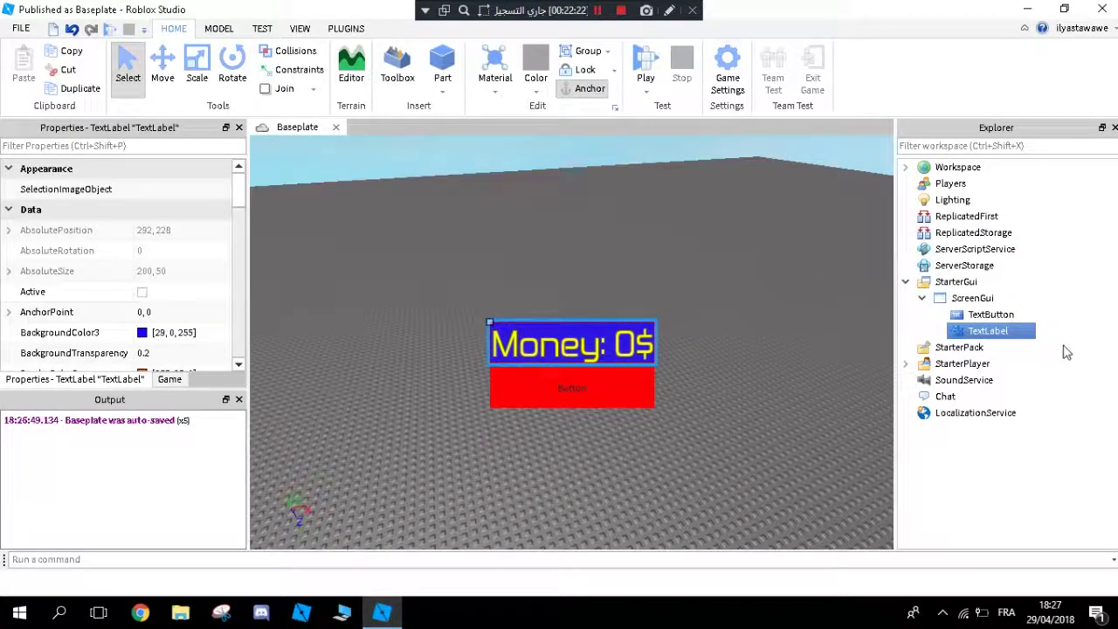
Step: Insert a LocalScript into the TextLabel and replace its default code with "script.Parent."
{"action": "right_click", "coordinate": [963, 335]}
{"action": "mouse_move", "coordinate": [913, 268]}
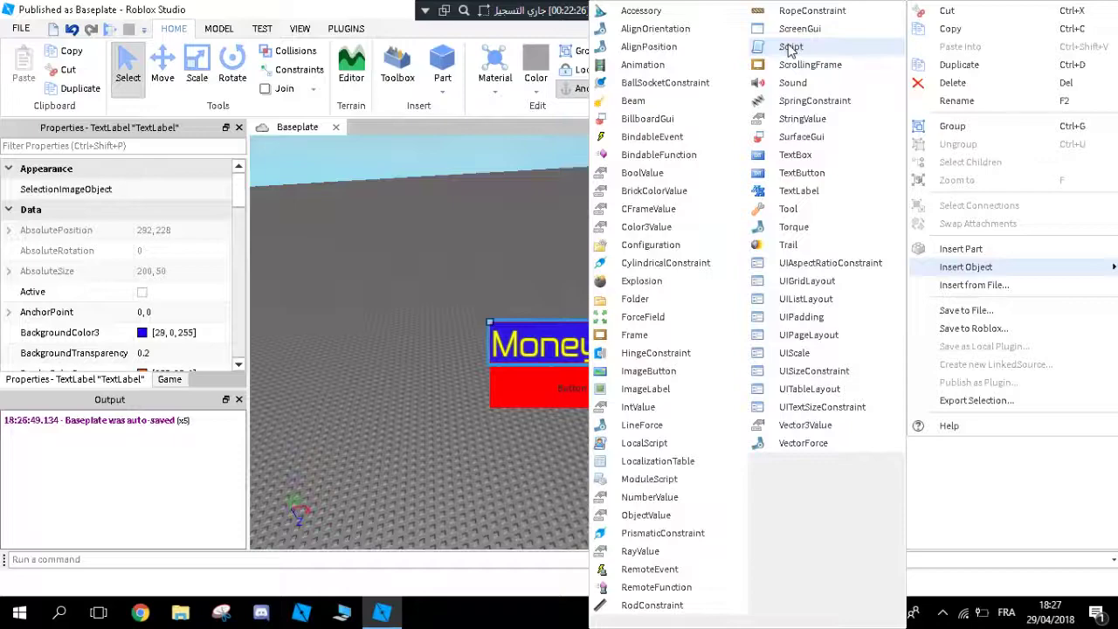
{"action": "left_click", "coordinate": [646, 445]}
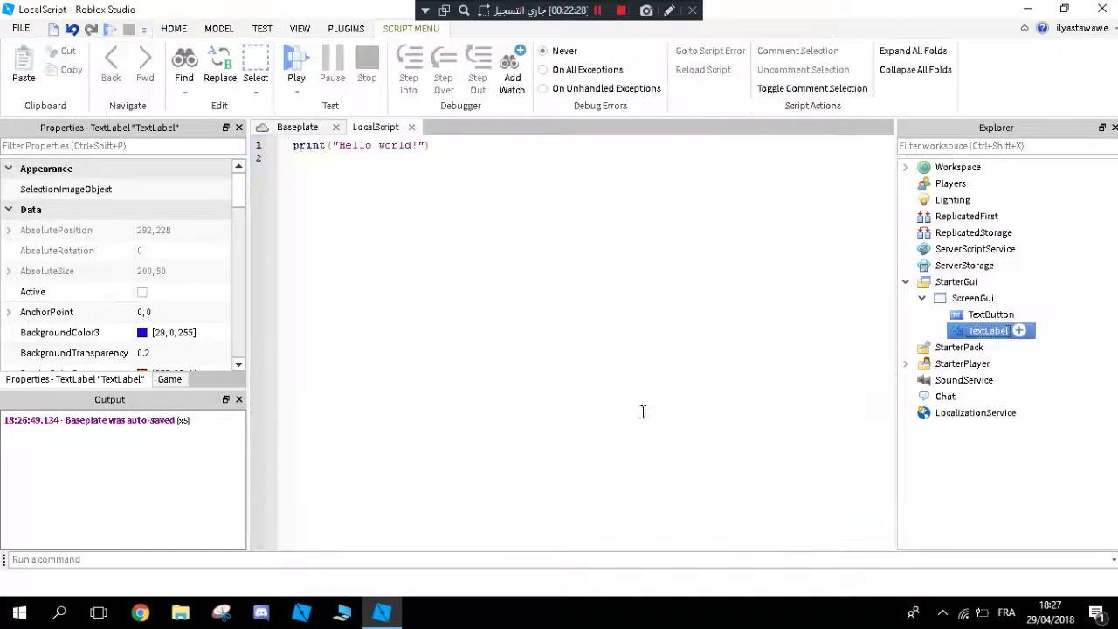
{"action": "key", "text": "ctrl+a"}
{"action": "key", "text": "BackSpace"}
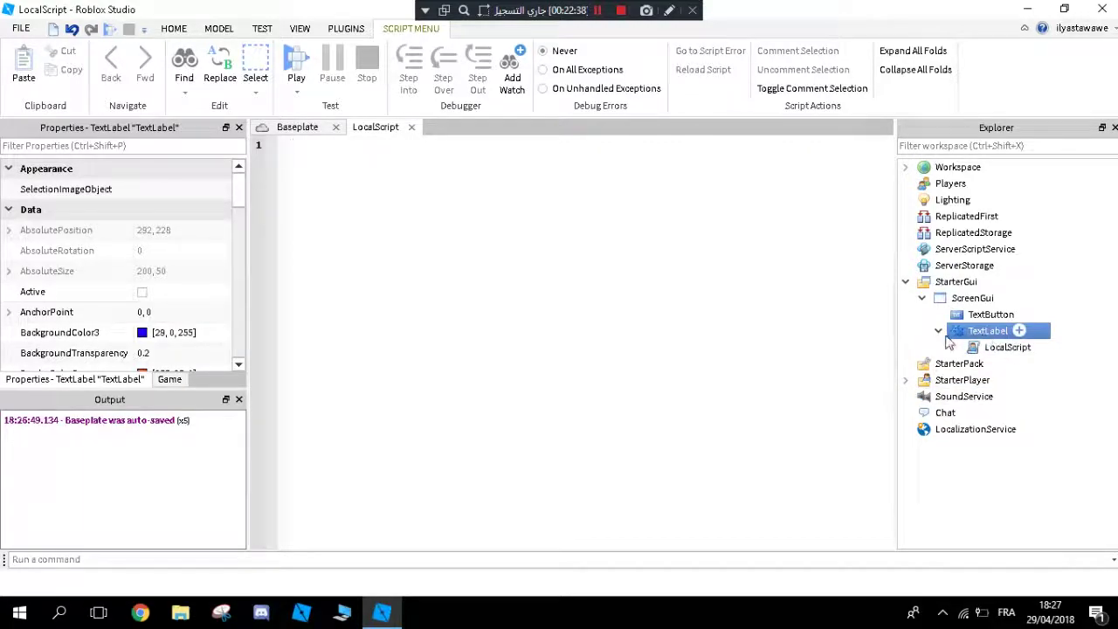
{"action": "type", "text": "script.Parent"}
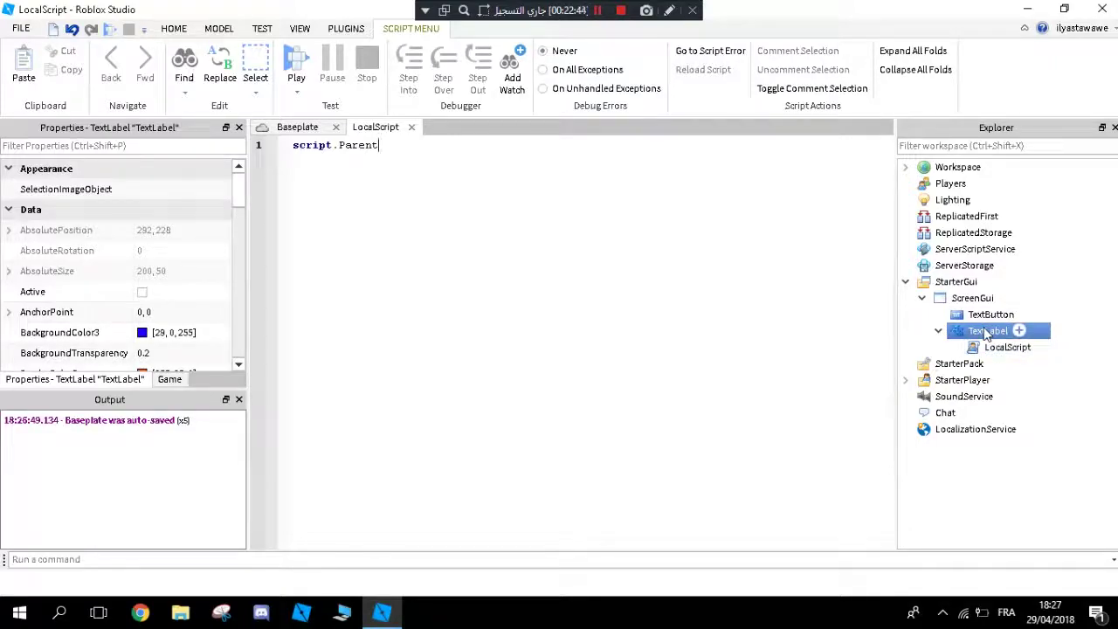
{"action": "type", "text": "."}
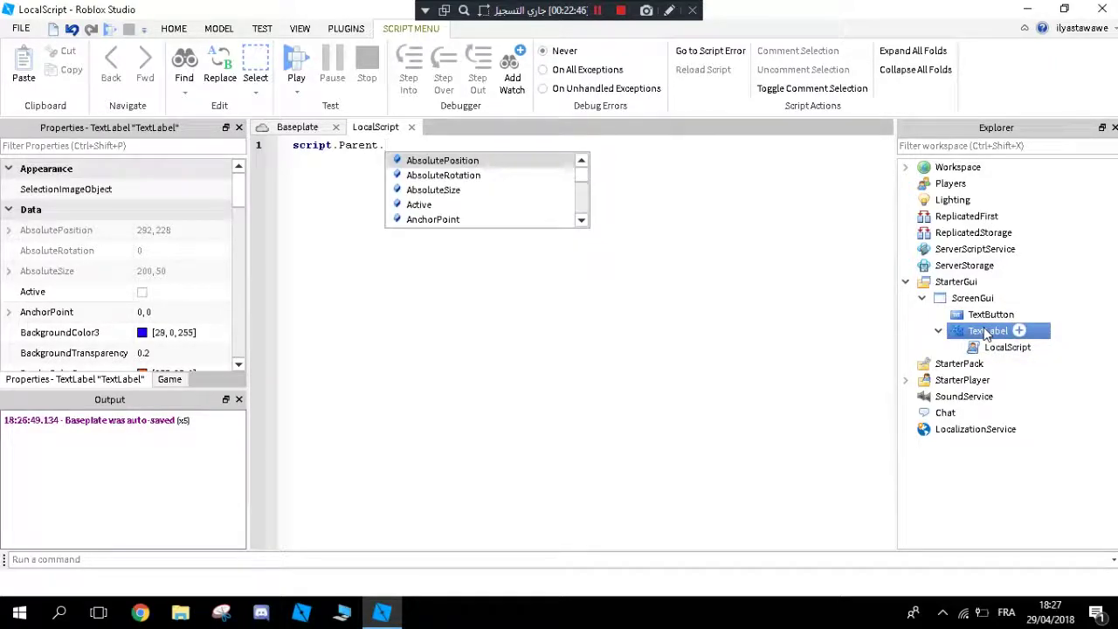
{"action": "type", "text": "button"}
{"action": "key", "text": "Escape"}
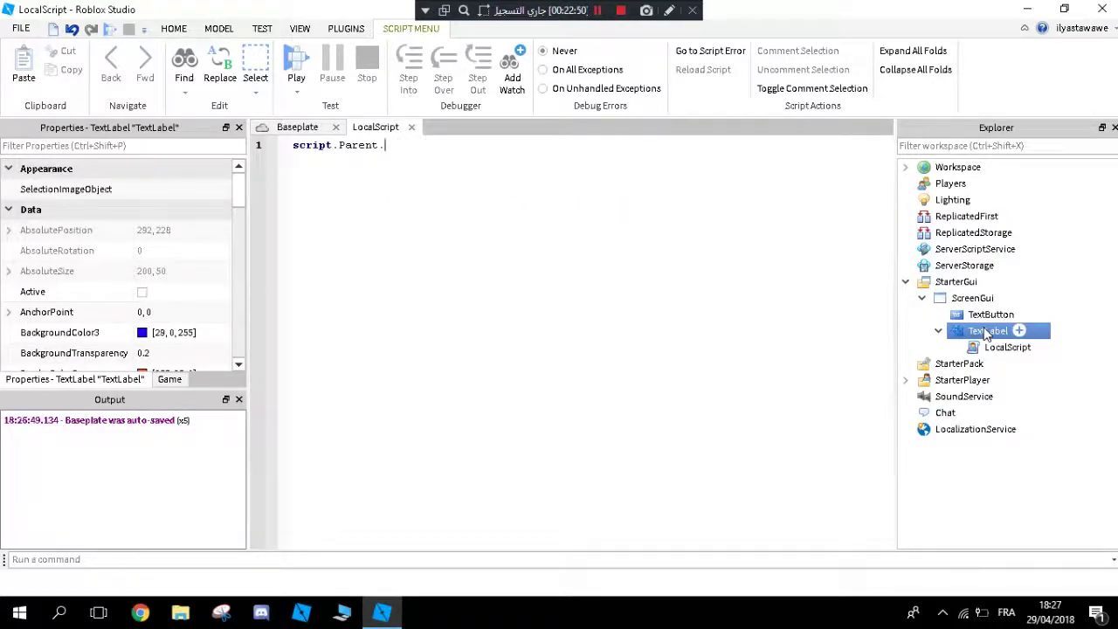
{"action": "type", "text": "Button"}
{"action": "key", "text": "BackSpace"}
{"action": "key", "text": "BackSpace"}
{"action": "key", "text": "BackSpace"}
{"action": "key", "text": "BackSpace"}
{"action": "key", "text": "BackSpace"}
{"action": "key", "text": "BackSpace"}
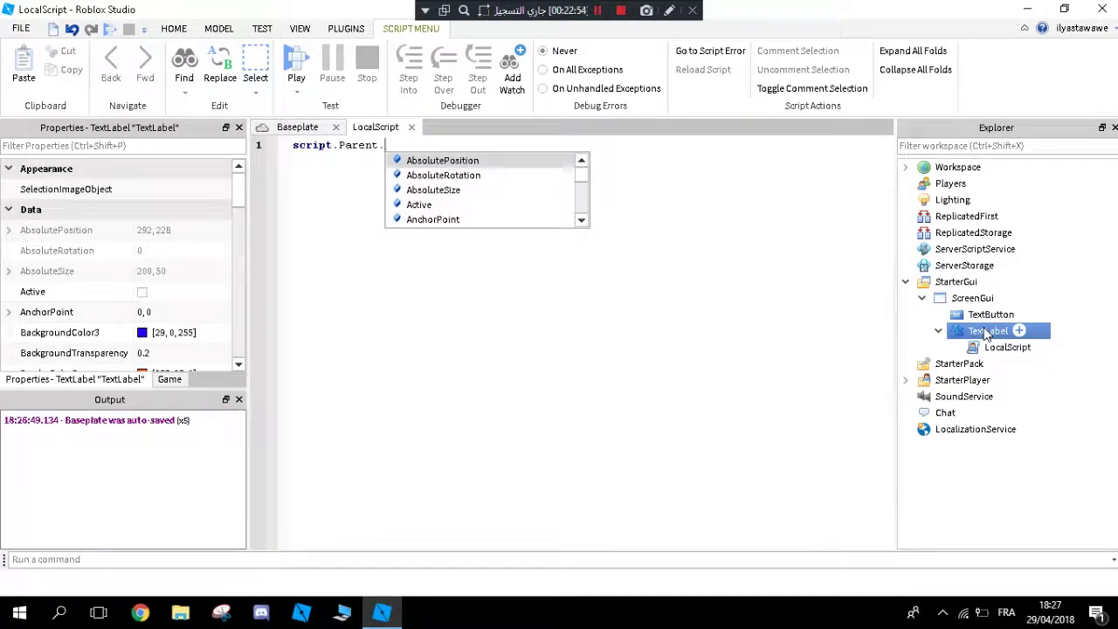
Step: Look through the suggested members of script.Parent for a mouse button event
{"action": "key", "text": "Down"}
{"action": "key", "text": "Down"}
{"action": "key", "text": "Down"}
{"action": "key", "text": "Down"}
{"action": "key", "text": "Down"}
{"action": "key", "text": "Down"}
{"action": "key", "text": "Down"}
{"action": "key", "text": "Down"}
{"action": "key", "text": "Down"}
{"action": "key", "text": "Down"}
{"action": "key", "text": "Down"}
{"action": "key", "text": "Down"}
{"action": "key", "text": "Down"}
{"action": "key", "text": "Down"}
{"action": "key", "text": "Down"}
{"action": "key", "text": "Down"}
{"action": "key", "text": "Down"}
{"action": "key", "text": "Down"}
{"action": "key", "text": "Down"}
{"action": "key", "text": "Down"}
{"action": "key", "text": "Down"}
{"action": "key", "text": "Down"}
{"action": "key", "text": "Down"}
{"action": "key", "text": "Down"}
{"action": "key", "text": "Down"}
{"action": "key", "text": "Down"}
{"action": "key", "text": "Down"}
{"action": "key", "text": "Down"}
{"action": "key", "text": "Down"}
{"action": "key", "text": "Down"}
{"action": "key", "text": "Down"}
{"action": "key", "text": "Down"}
{"action": "key", "text": "Down"}
{"action": "key", "text": "Down"}
{"action": "key", "text": "Down"}
{"action": "key", "text": "Down"}
{"action": "key", "text": "Down"}
{"action": "key", "text": "Down"}
{"action": "key", "text": "Down"}
{"action": "key", "text": "Down"}
{"action": "key", "text": "Down"}
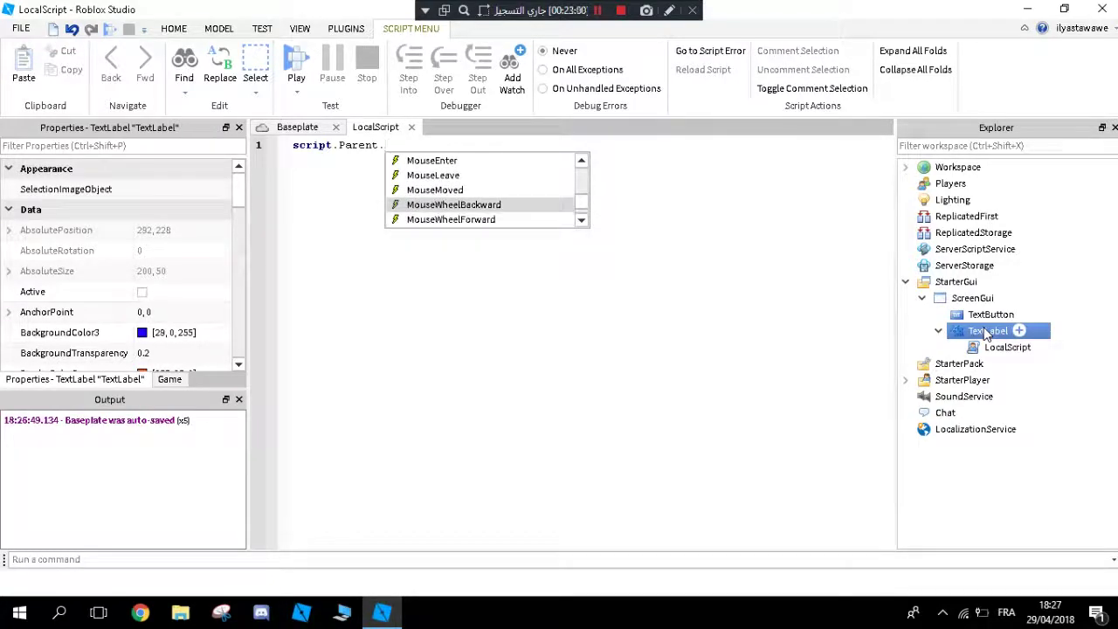
{"action": "key", "text": "Up"}
{"action": "key", "text": "Up"}
{"action": "key", "text": "Up"}
{"action": "key", "text": "Up"}
{"action": "key", "text": "Up"}
{"action": "key", "text": "Up"}
{"action": "key", "text": "Up"}
{"action": "key", "text": "Up"}
{"action": "key", "text": "Up"}
{"action": "key", "text": "Up"}
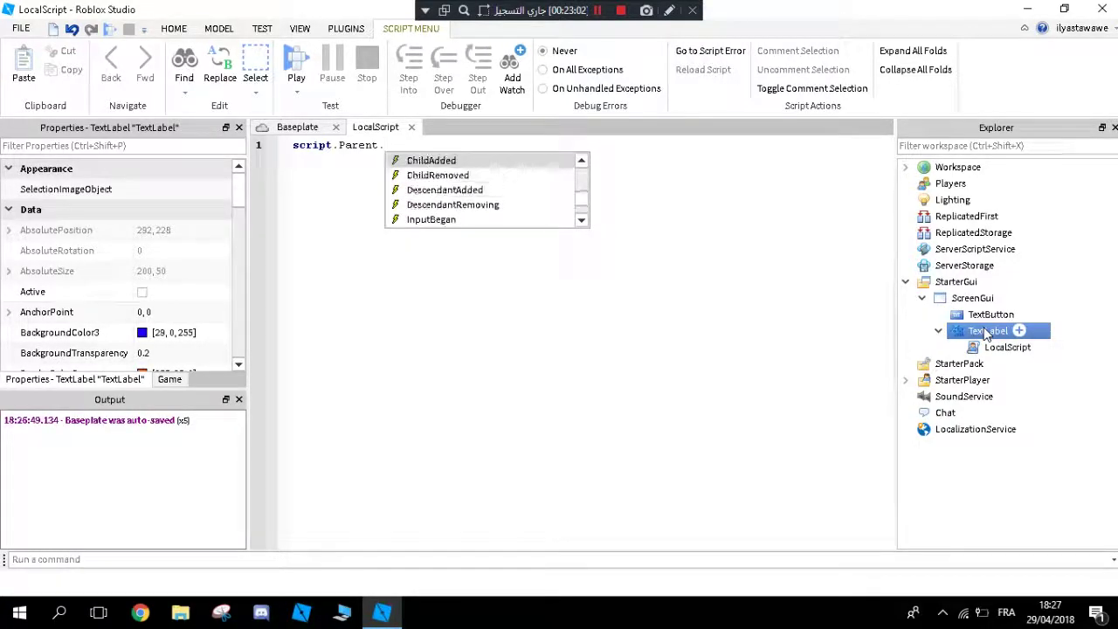
{"action": "key", "text": "Up"}
{"action": "key", "text": "Up"}
{"action": "key", "text": "Up"}
{"action": "key", "text": "Up"}
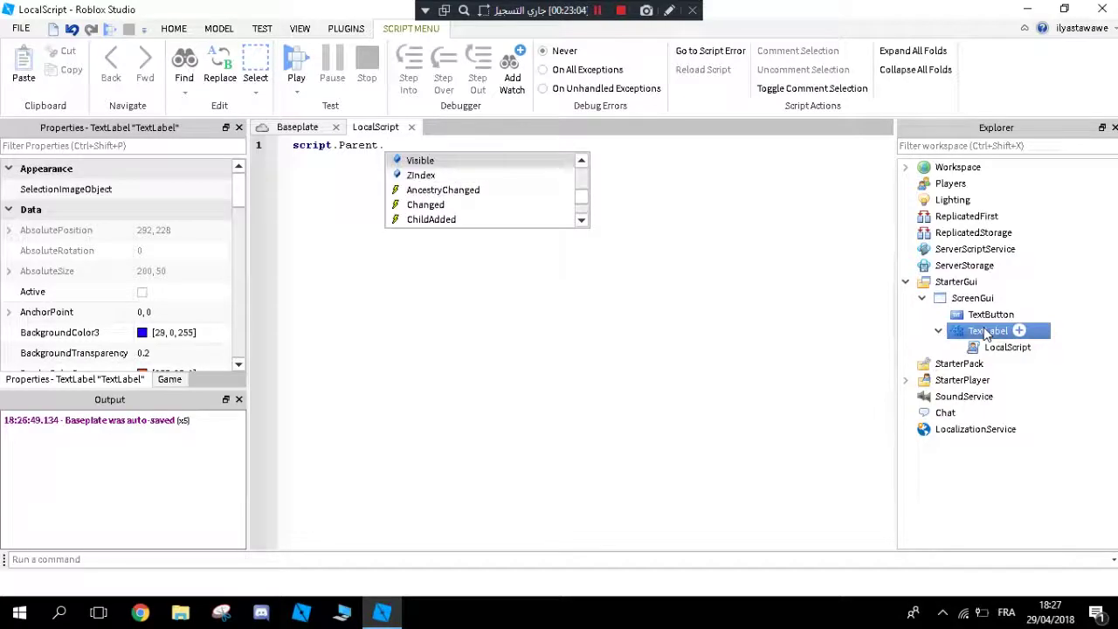
{"action": "key", "text": "Down"}
{"action": "key", "text": "Down"}
{"action": "key", "text": "Down"}
{"action": "key", "text": "Down"}
{"action": "key", "text": "Down"}
{"action": "key", "text": "Down"}
{"action": "key", "text": "Down"}
{"action": "key", "text": "Down"}
{"action": "key", "text": "Down"}
{"action": "key", "text": "Down"}
{"action": "key", "text": "Down"}
{"action": "key", "text": "Down"}
{"action": "key", "text": "Down"}
{"action": "key", "text": "Down"}
{"action": "key", "text": "Down"}
{"action": "key", "text": "Down"}
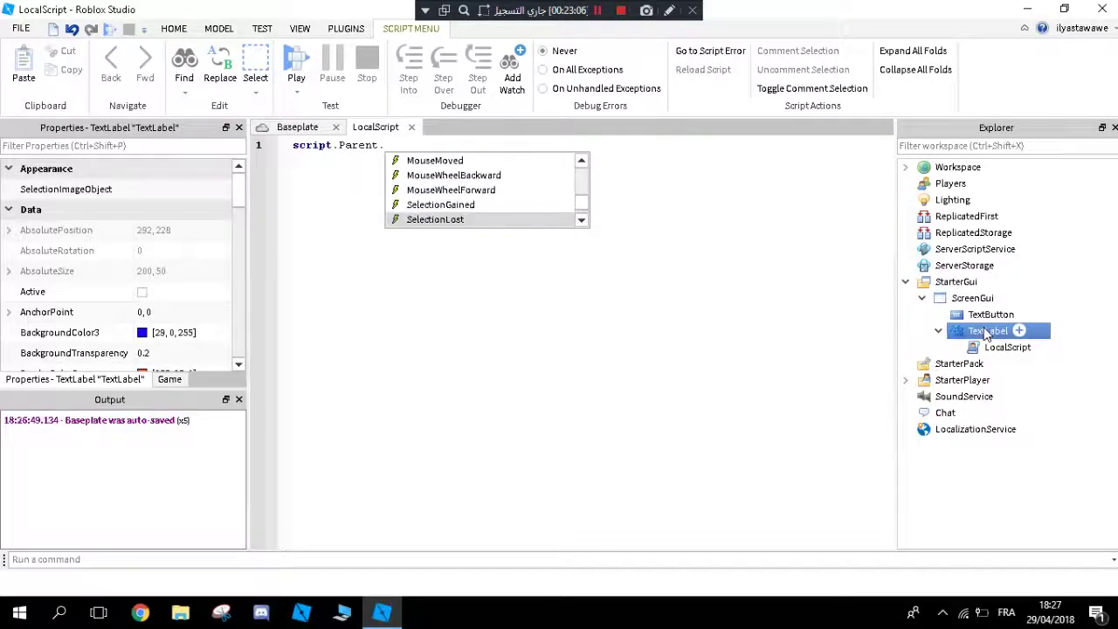
{"action": "key", "text": "Down"}
{"action": "key", "text": "Down"}
{"action": "key", "text": "Down"}
{"action": "key", "text": "Down"}
{"action": "key", "text": "Down"}
{"action": "key", "text": "Down"}
{"action": "key", "text": "Down"}
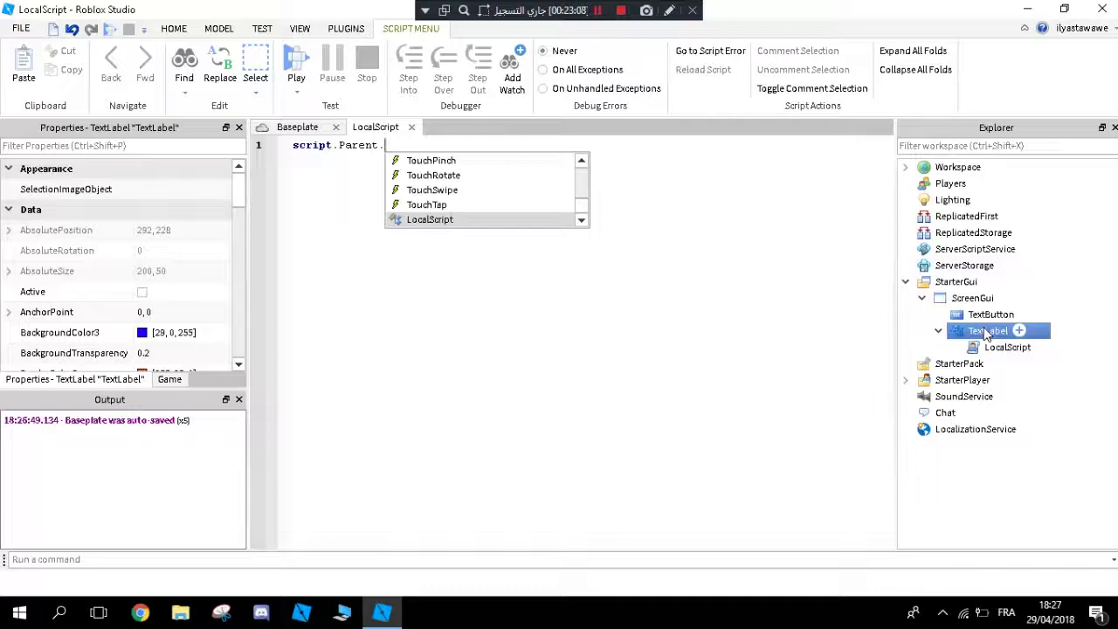
Step: Move the LocalScript from the TextLabel into the TextButton and return to its code
{"action": "left_click", "coordinate": [987, 346]}
{"action": "left_click_drag", "start_coordinate": [986, 348], "coordinate": [957, 315]}
{"action": "left_click", "coordinate": [482, 155]}
Step: Look up the button events suggested for the parent and complete the line as script.Parent.MouseButton1Down
{"action": "type", "text": "d"}
{"action": "key", "text": "BackSpace"}
{"action": "type", "text": "butto"}
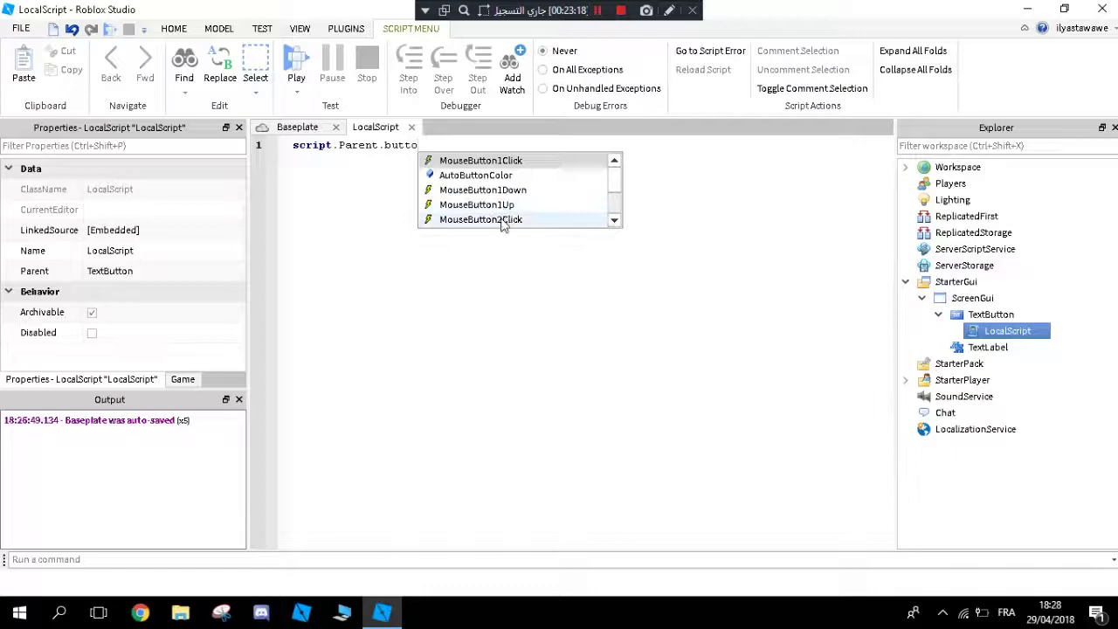
{"action": "scroll", "coordinate": [515, 213], "scroll_direction": "down", "scroll_amount": 1}
{"action": "scroll", "coordinate": [511, 215], "scroll_direction": "down", "scroll_amount": 1}
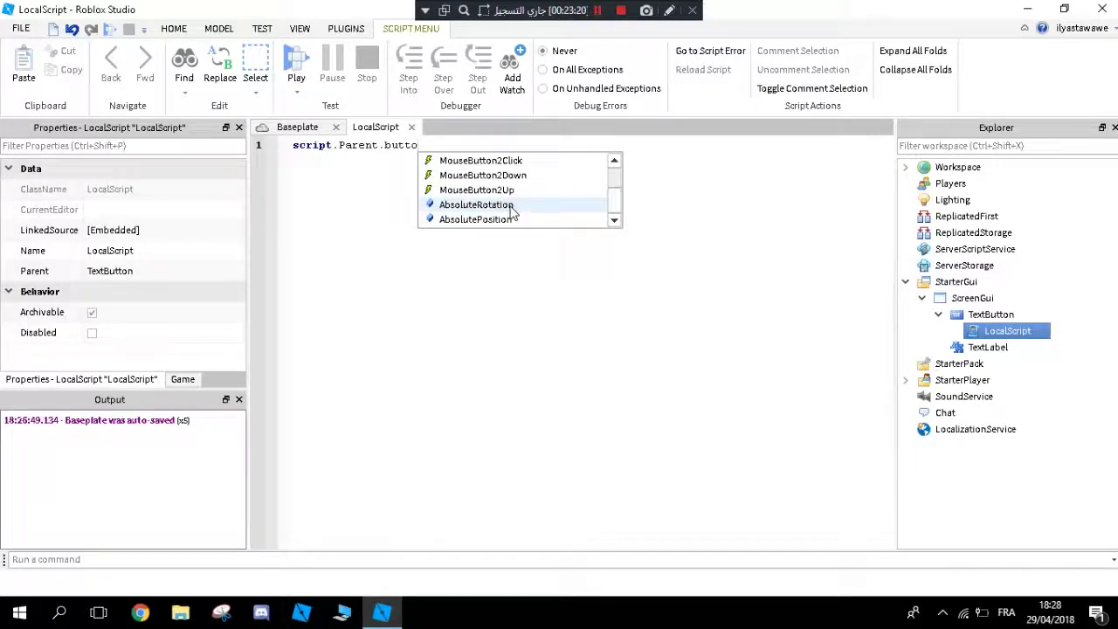
{"action": "key", "text": "BackSpace"}
{"action": "key", "text": "BackSpace"}
{"action": "key", "text": "BackSpace"}
{"action": "key", "text": "BackSpace"}
{"action": "key", "text": "BackSpace"}
{"action": "type", "text": "mo"}
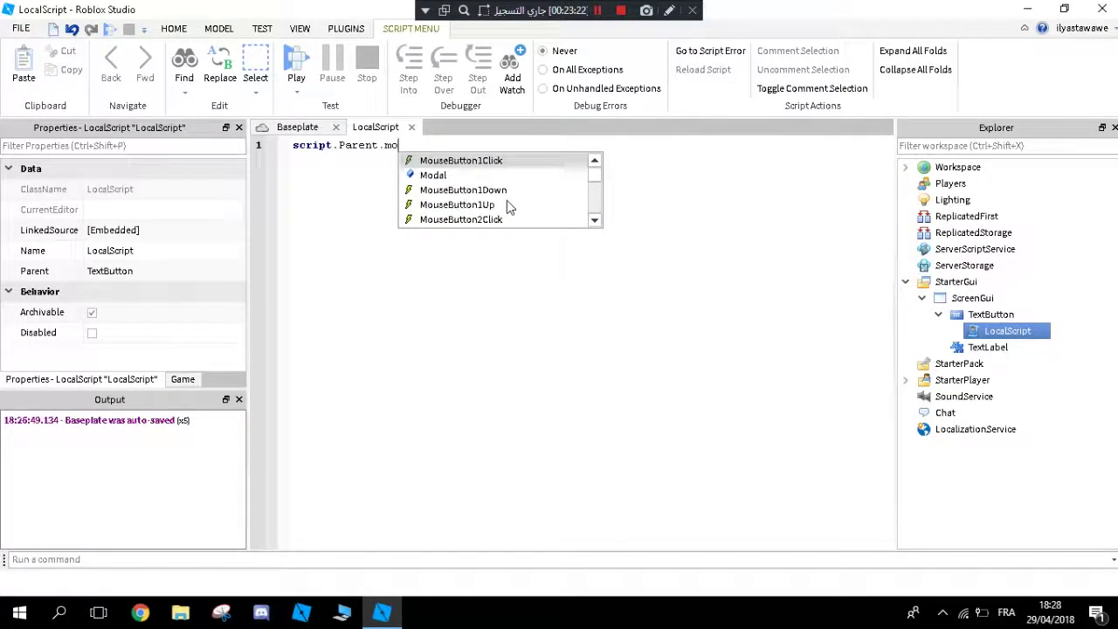
{"action": "type", "text": "use"}
{"action": "key", "text": "Down"}
{"action": "key", "text": "Return"}
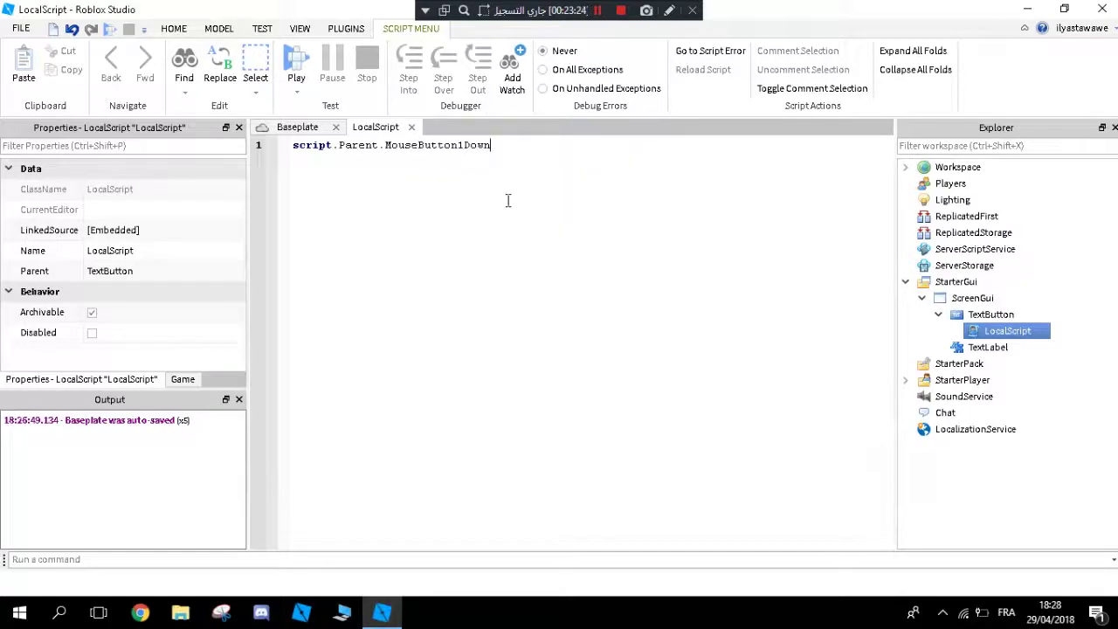
Step: Connect MouseButton1Down to an empty function with ":connect(function()" and its closing "end)"
{"action": "type", "text": ":connect(f"}
{"action": "key", "text": "Return"}
{"action": "type", "text": "()"}
{"action": "key", "text": "Return"}
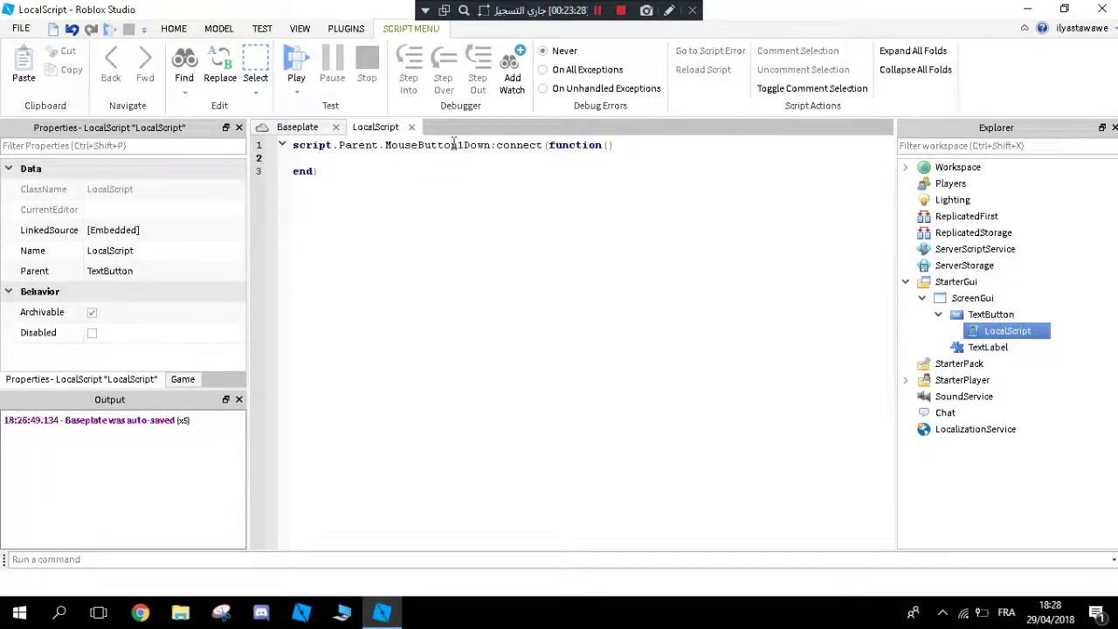
{"action": "left_click_drag", "start_coordinate": [413, 153], "coordinate": [497, 150]}
{"action": "left_click", "coordinate": [489, 150]}
{"action": "left_click", "coordinate": [462, 159]}
{"action": "left_click", "coordinate": [597, 11]}
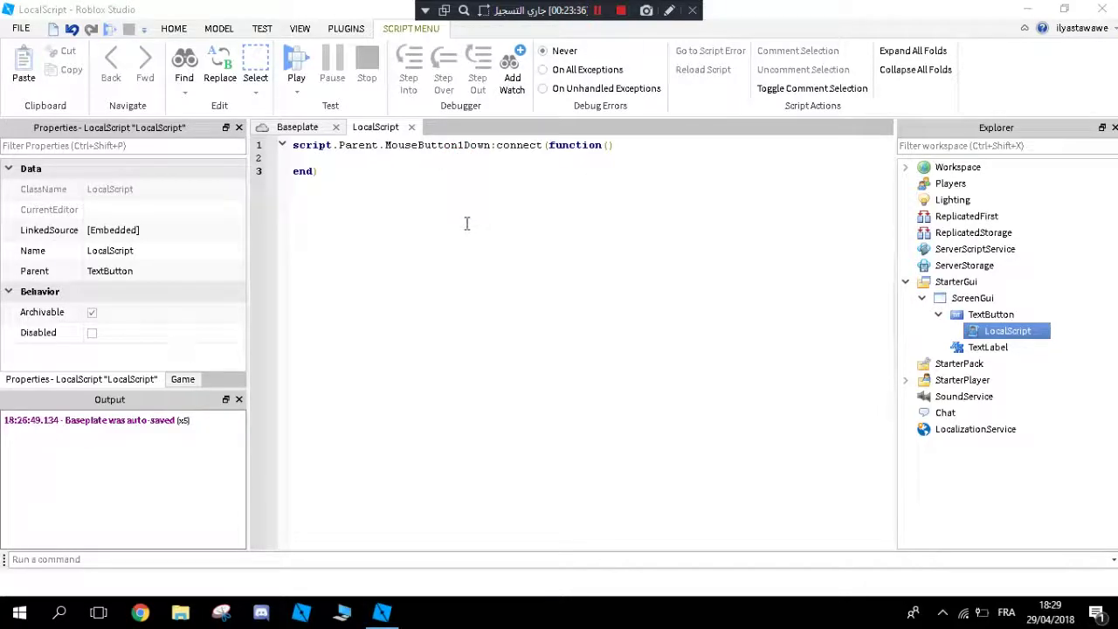
Step: Declare "local Money = 0" at the start of the script, with a blank line before the event connection
{"action": "key", "text": "Return"}
{"action": "key", "text": "Return"}
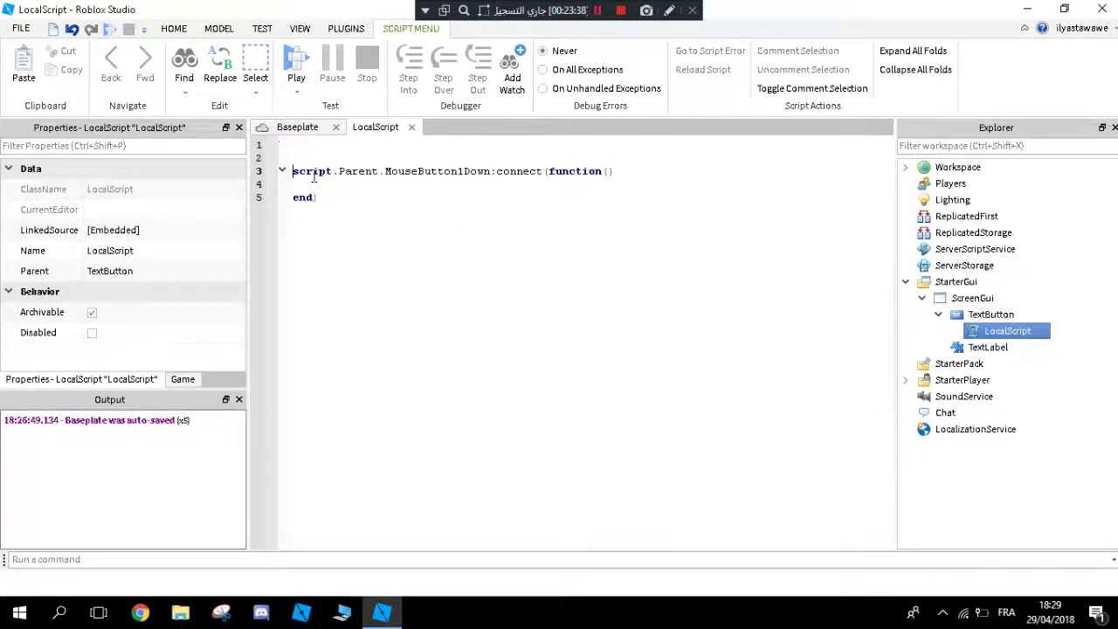
{"action": "left_click", "coordinate": [306, 145]}
{"action": "type", "text": "local m"}
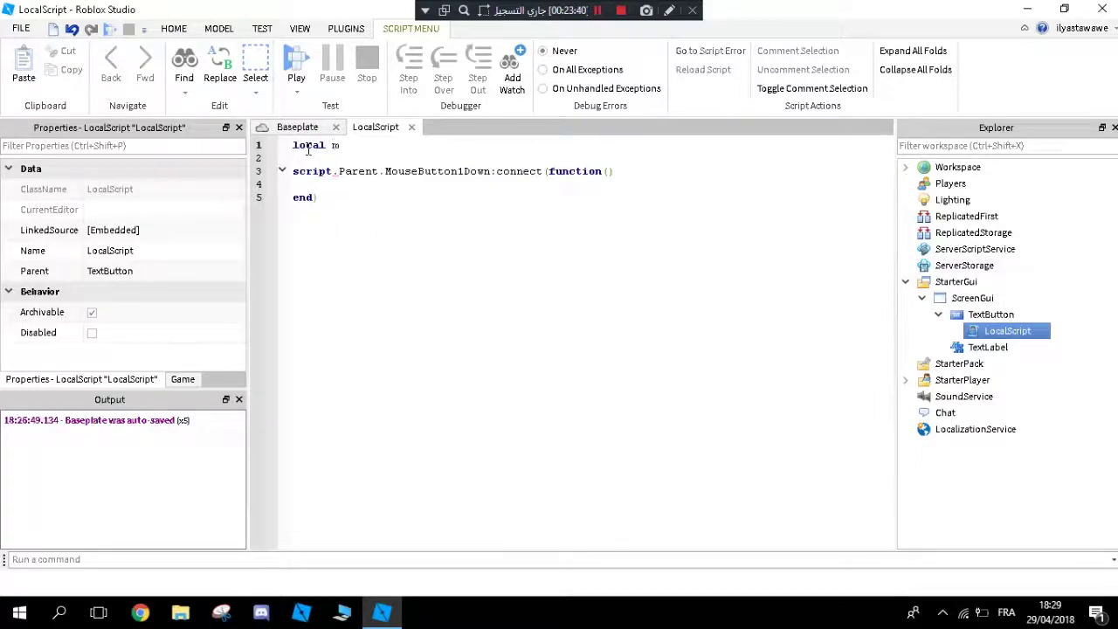
{"action": "key", "text": "BackSpace"}
{"action": "type", "text": "Money = 0"}
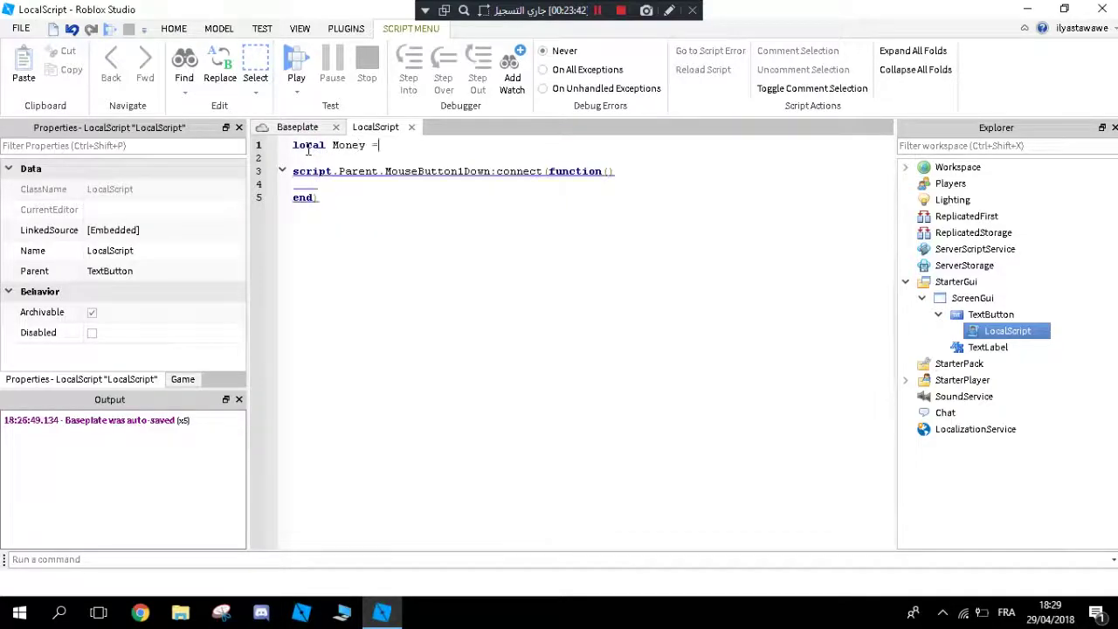
Step: Add "Money = Money + 1" inside the MouseButton1Down function
{"action": "left_click", "coordinate": [341, 183]}
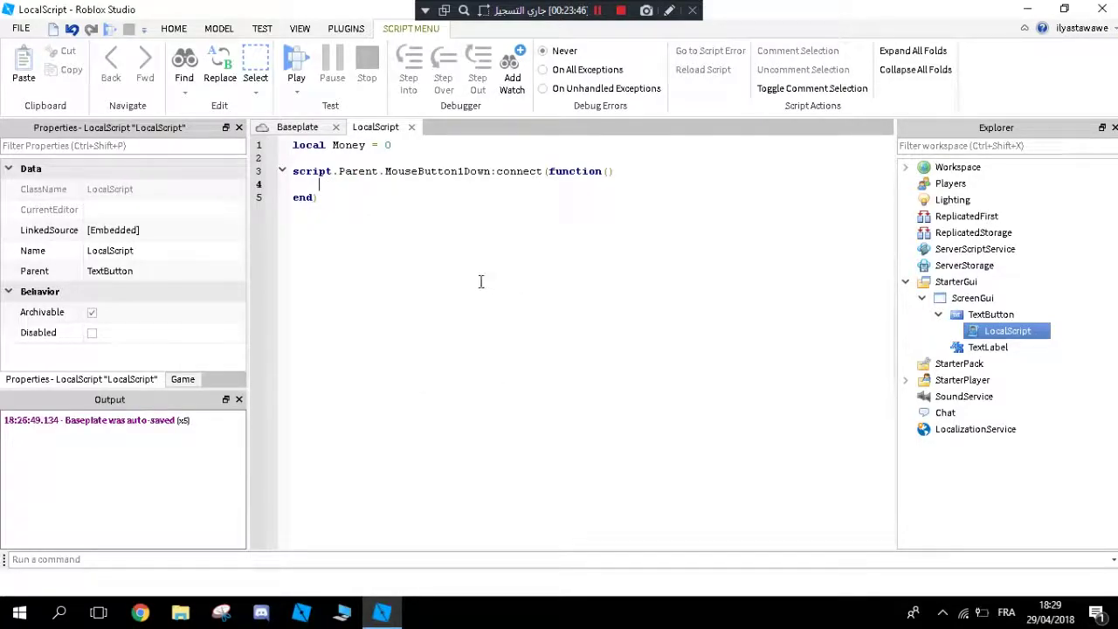
{"action": "type", "text": "Mo"}
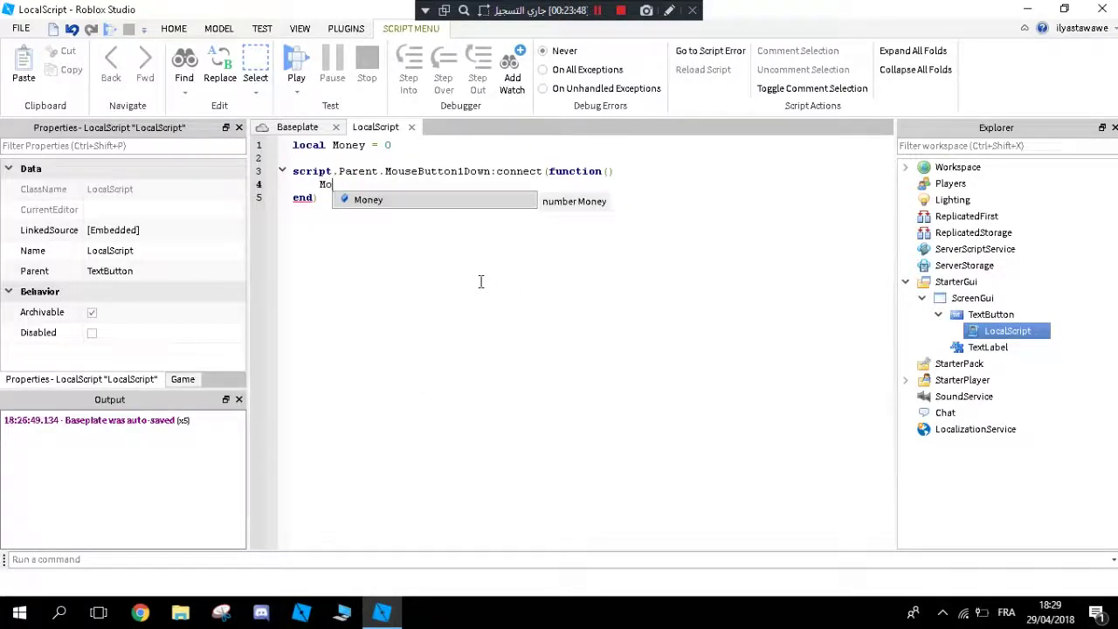
{"action": "key", "text": "Tab"}
{"action": "type", "text": "= "}
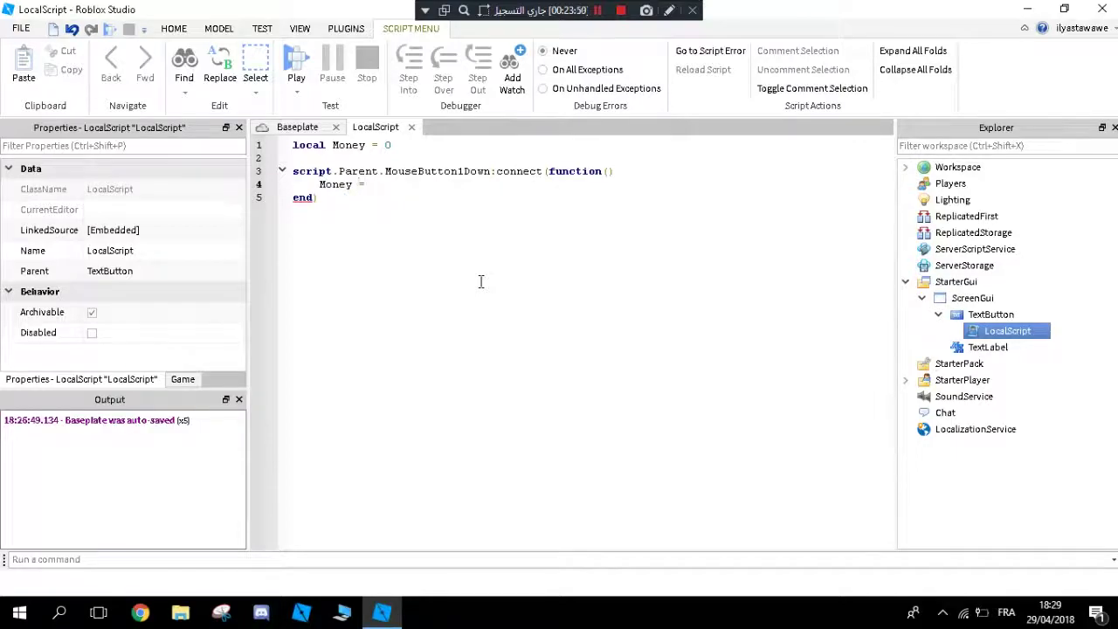
{"action": "type", "text": "Mon"}
{"action": "key", "text": "Tab"}
{"action": "type", "text": "+ 1"}
{"action": "left_click", "coordinate": [352, 186]}
{"action": "left_click", "coordinate": [455, 181]}
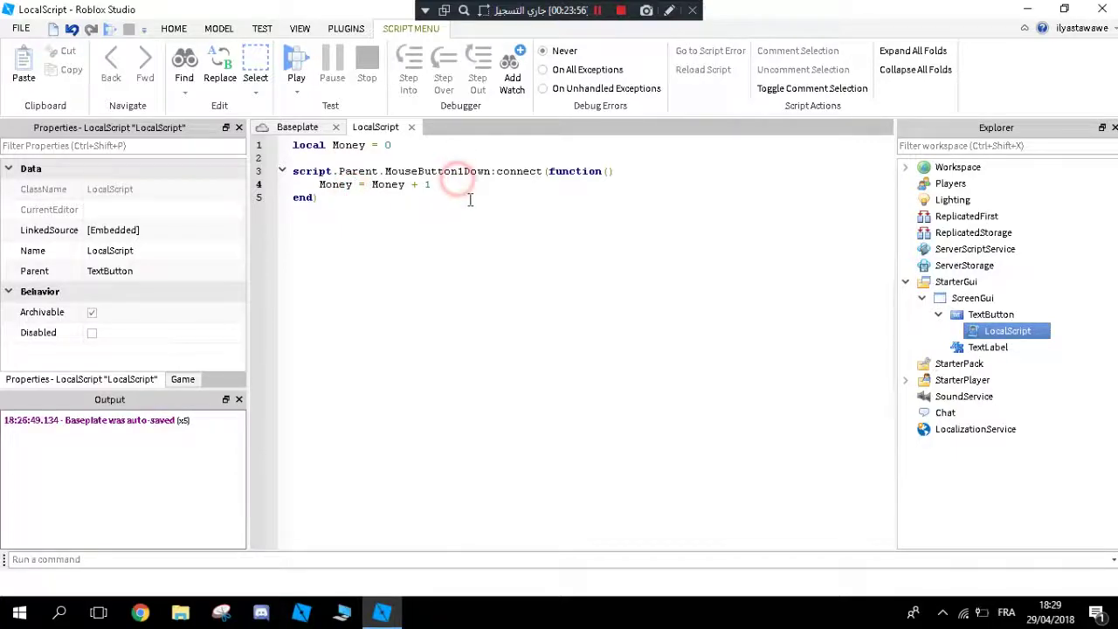
{"action": "key", "text": "Return"}
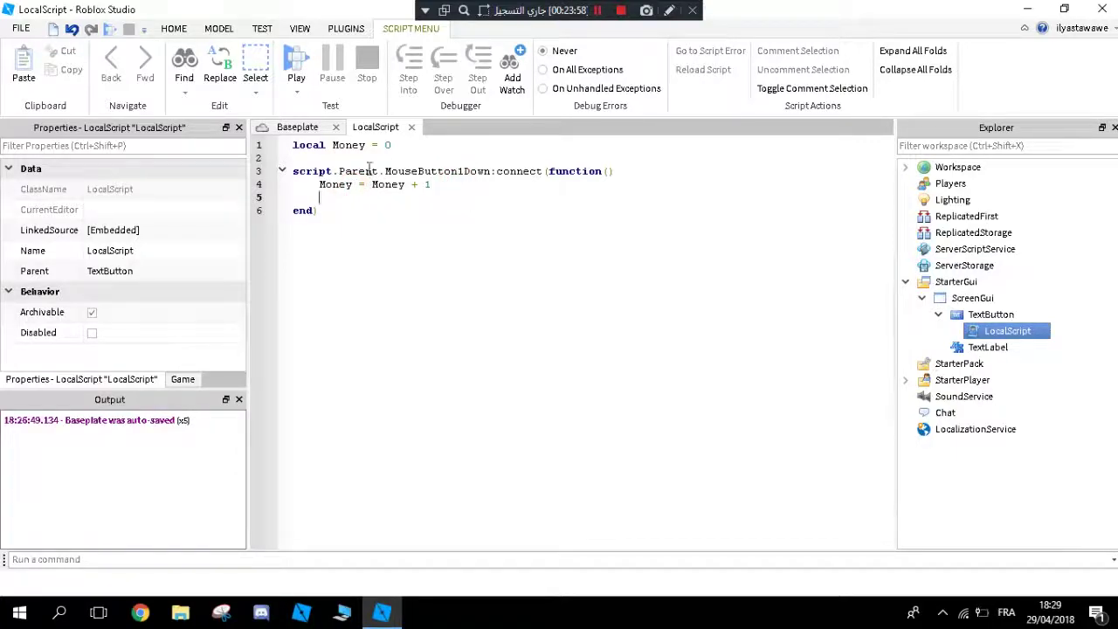
{"action": "key", "text": "BackSpace"}
{"action": "left_click", "coordinate": [367, 143]}
{"action": "left_click", "coordinate": [383, 142]}
{"action": "left_click", "coordinate": [396, 143]}
Step: Start a line below the money increment that references the label as script.Parent.Parent.TextLabel
{"action": "left_click", "coordinate": [441, 186]}
{"action": "key", "text": "Return"}
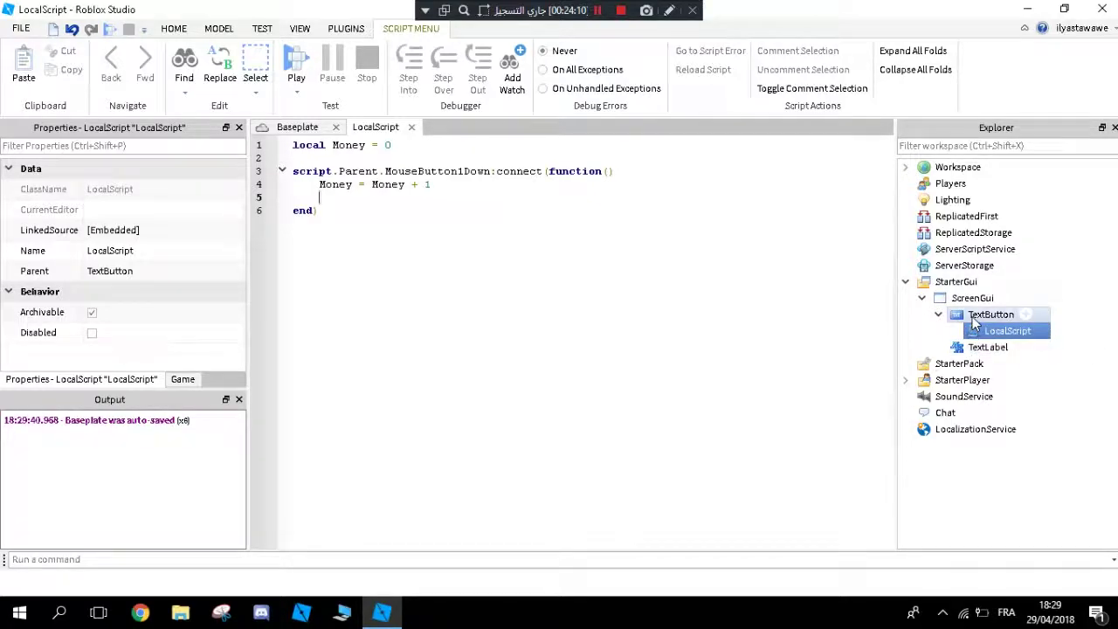
{"action": "type", "text": "script"}
{"action": "mouse_move", "coordinate": [976, 338]}
{"action": "type", "text": ".Parent"}
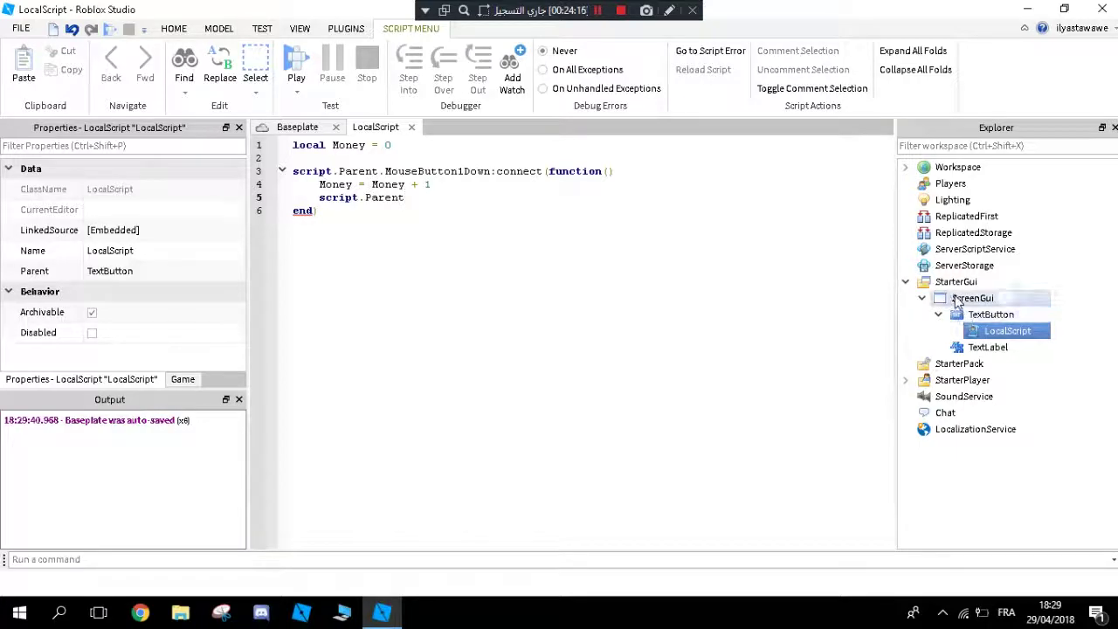
{"action": "type", "text": ".Parent"}
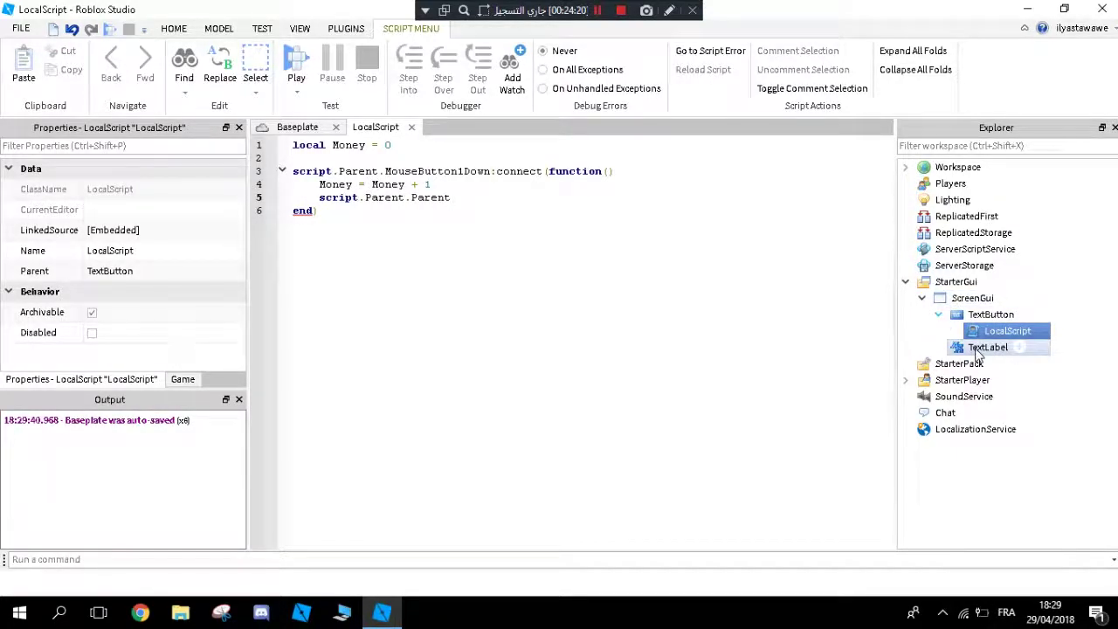
{"action": "type", "text": ".Te"}
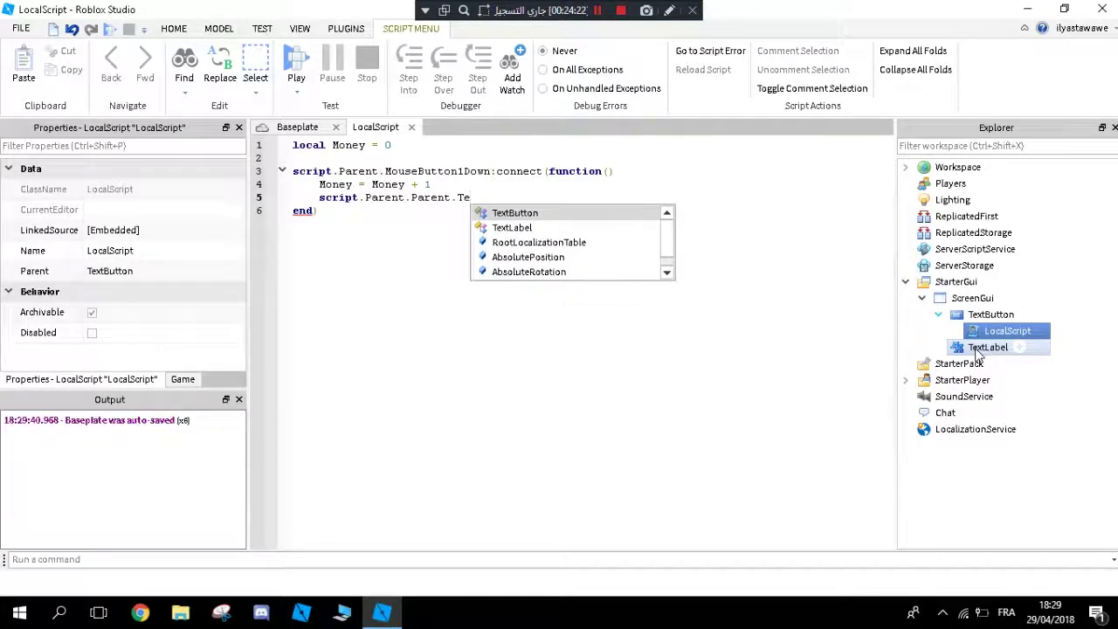
{"action": "key", "text": "Down"}
{"action": "key", "text": "Return"}
Step: Check the TextLabel's Text property and extend the reference with .Text = "Money: "
{"action": "left_click", "coordinate": [983, 348]}
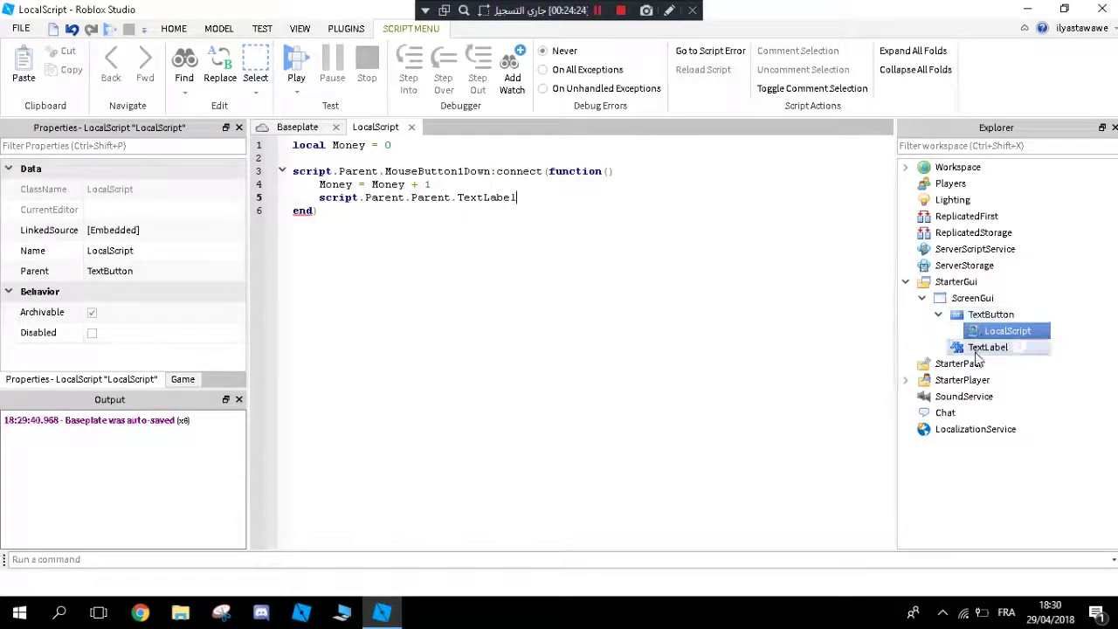
{"action": "scroll", "coordinate": [149, 297], "scroll_direction": "down", "scroll_amount": 3}
{"action": "scroll", "coordinate": [148, 294], "scroll_direction": "down", "scroll_amount": 8}
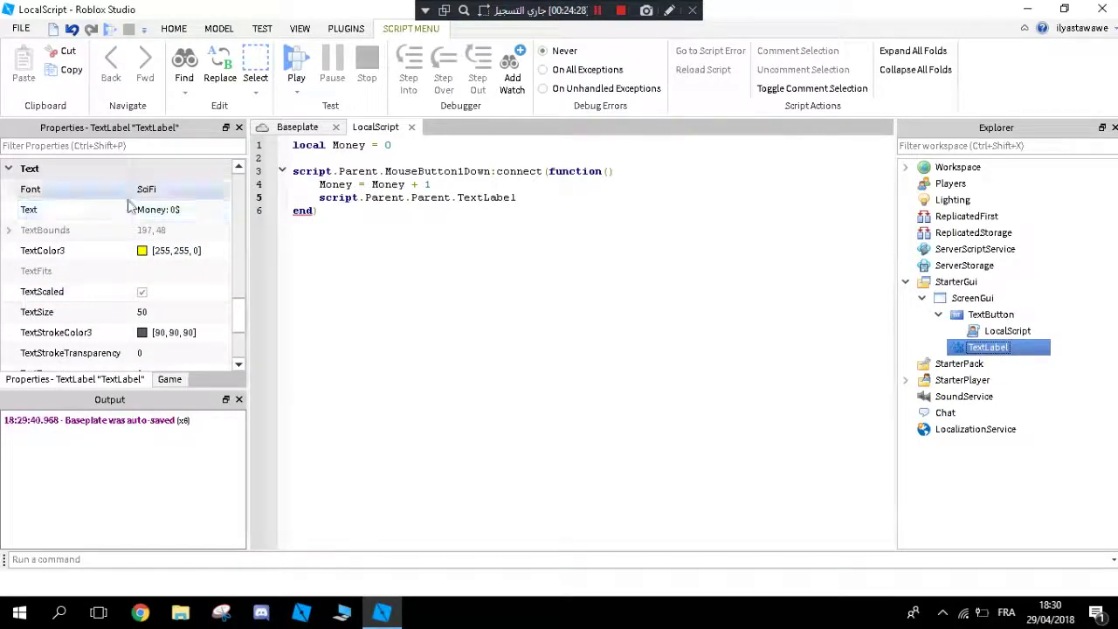
{"action": "left_click", "coordinate": [538, 198]}
{"action": "type", "text": ".Text = \"Money:"}
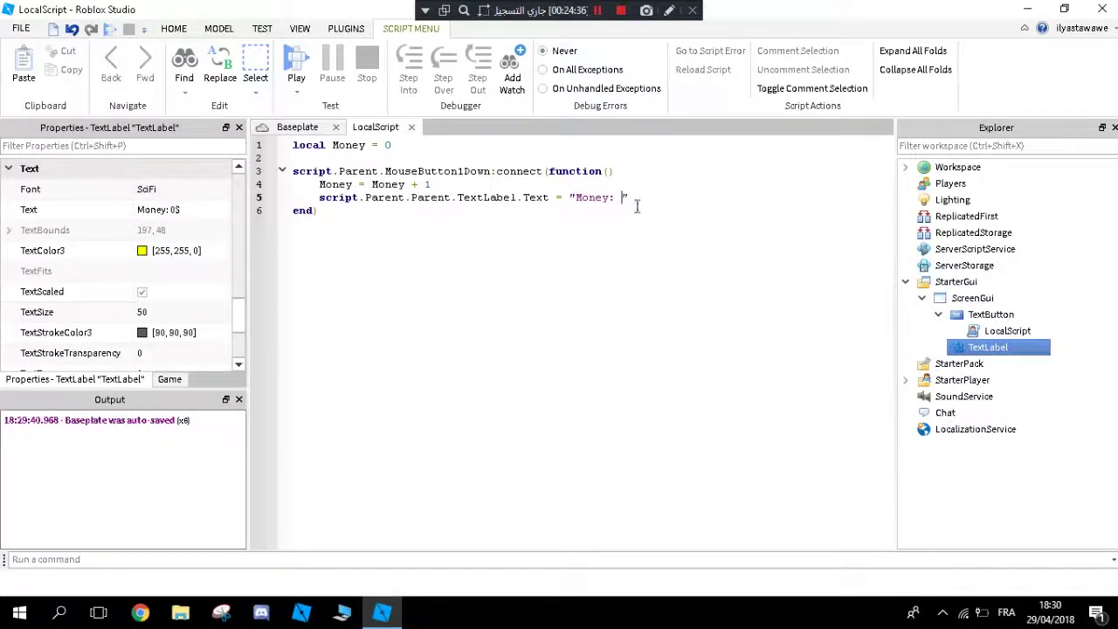
Step: Concatenate the Money variable and a dollar sign to the label text with ..Money.."$"
{"action": "left_click", "coordinate": [637, 206]}
{"action": "type", "text": "..Money"}
{"action": "left_click_drag", "start_coordinate": [394, 145], "coordinate": [339, 145]}
{"action": "left_click", "coordinate": [335, 154]}
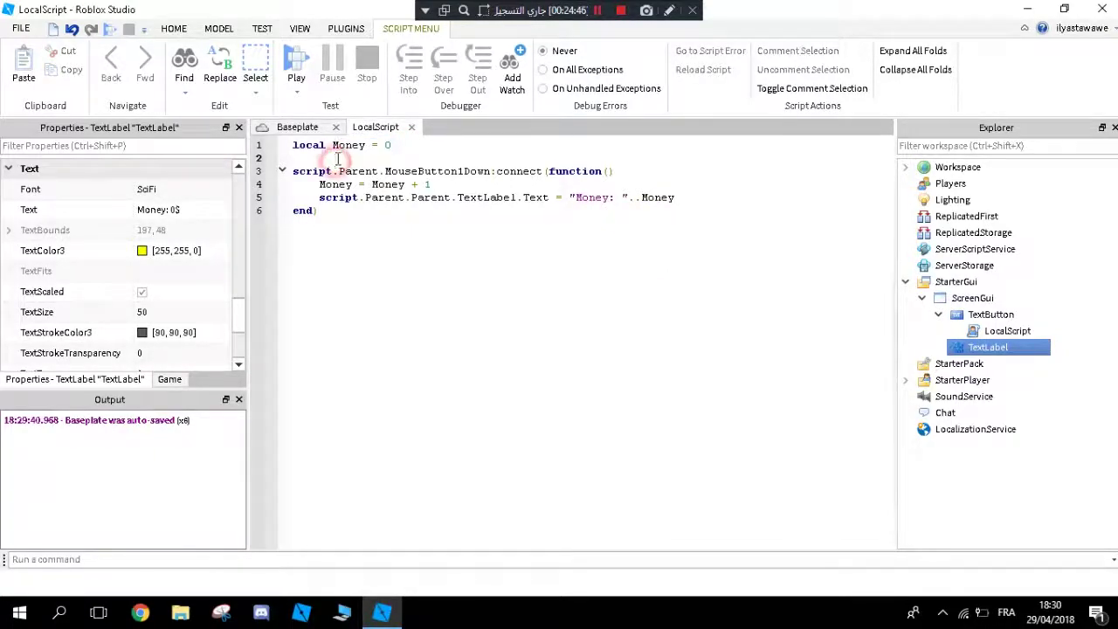
{"action": "left_click", "coordinate": [712, 196]}
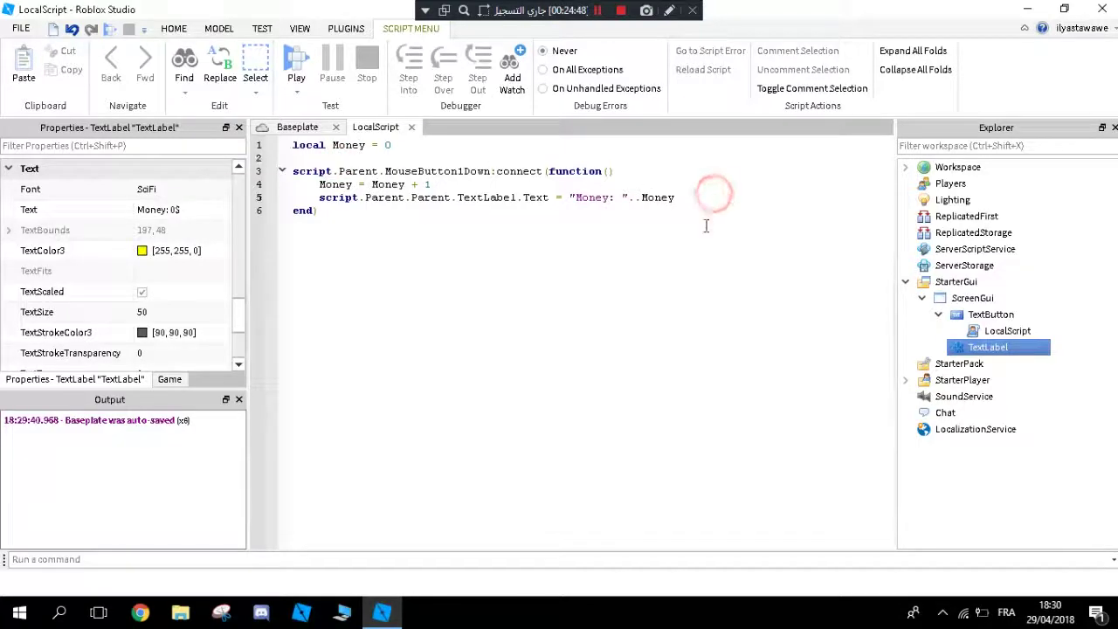
{"action": "type", "text": "..\"\""}
{"action": "left_click", "coordinate": [701, 246]}
Step: Play-test the place, trigger the red button repeatedly to check the money counter, and stop the test
{"action": "left_click", "coordinate": [296, 61]}
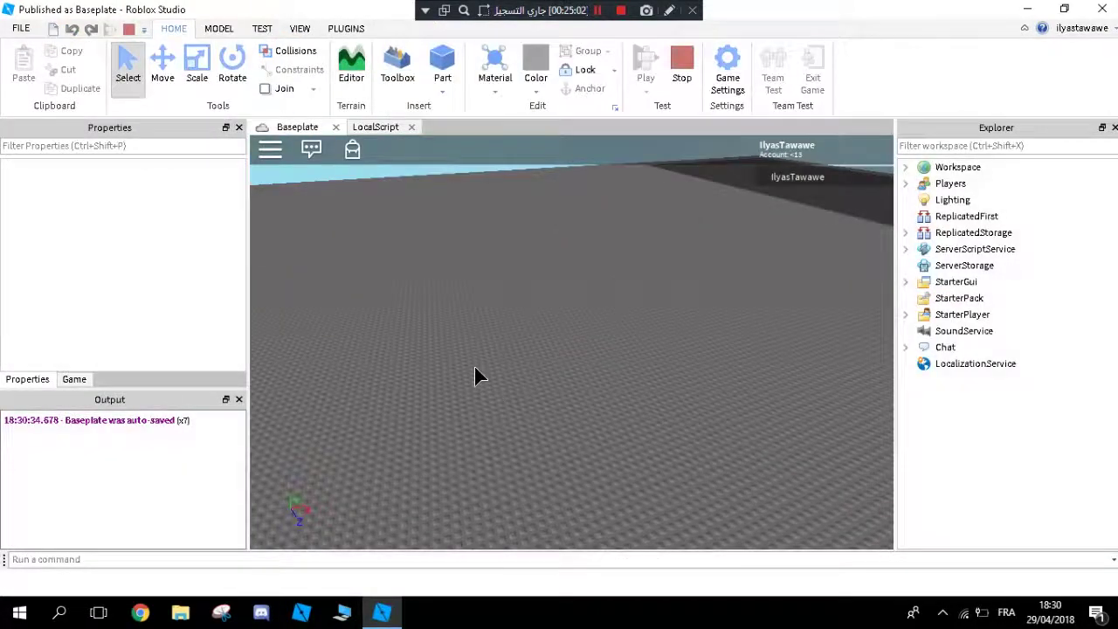
{"action": "left_click", "coordinate": [568, 410]}
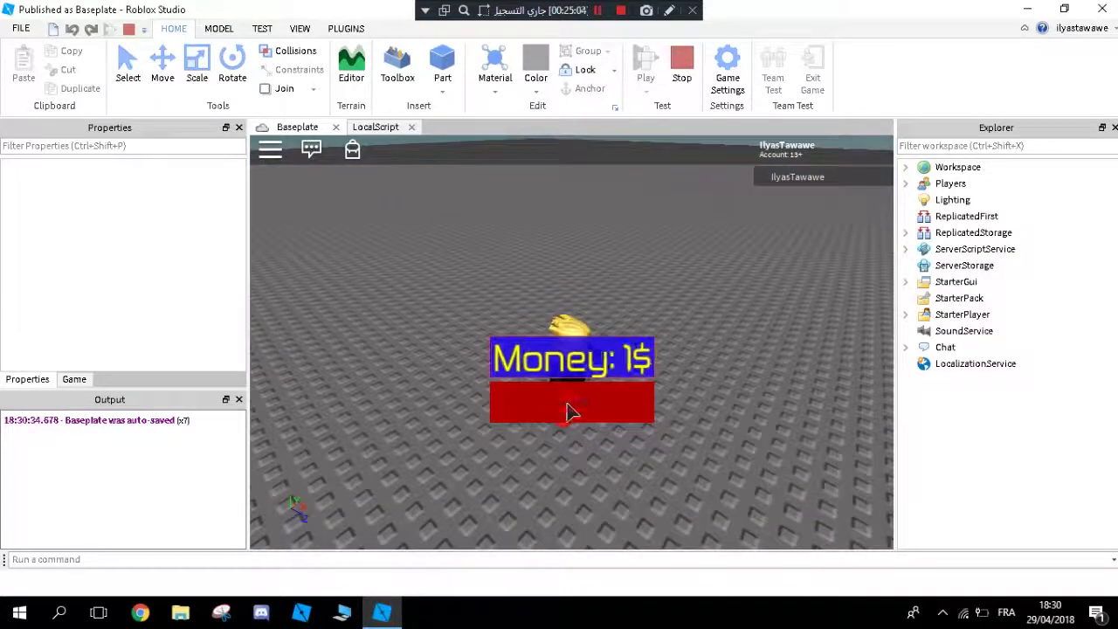
{"action": "left_click", "coordinate": [549, 409]}
{"action": "left_click", "coordinate": [549, 409]}
{"action": "left_click", "coordinate": [549, 411]}
{"action": "left_click", "coordinate": [549, 410]}
{"action": "left_click", "coordinate": [549, 411]}
{"action": "left_click", "coordinate": [549, 412]}
{"action": "left_click", "coordinate": [549, 413]}
{"action": "left_click", "coordinate": [549, 412]}
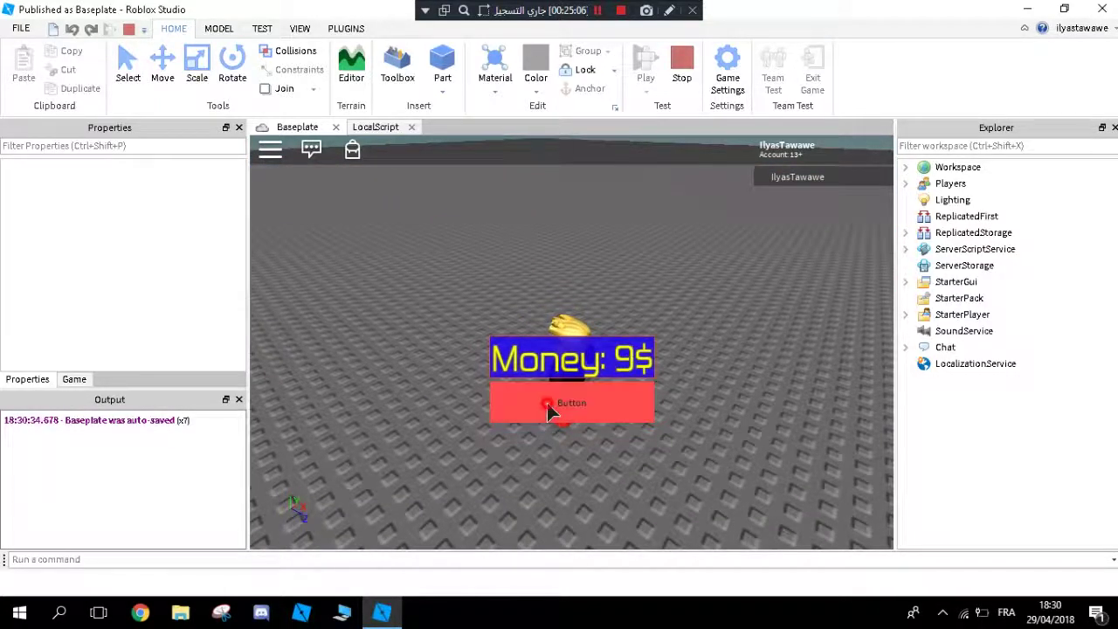
{"action": "double_click", "coordinate": [549, 413]}
{"action": "triple_click", "coordinate": [549, 413]}
{"action": "triple_click", "coordinate": [548, 412]}
{"action": "triple_click", "coordinate": [549, 413]}
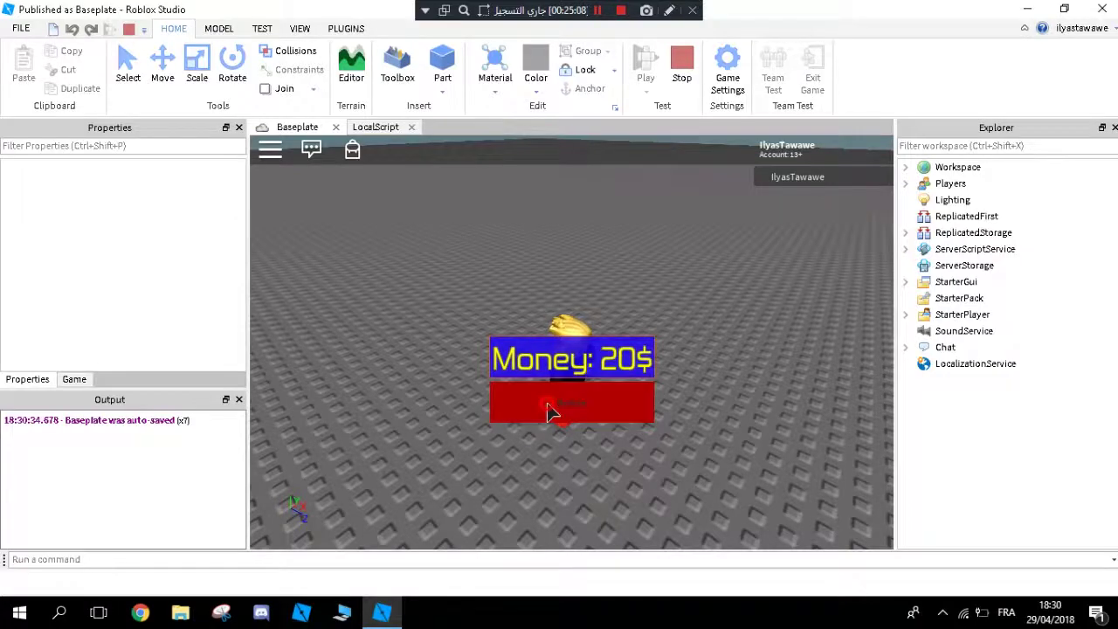
{"action": "left_click", "coordinate": [559, 412]}
{"action": "triple_click", "coordinate": [572, 415]}
{"action": "triple_click", "coordinate": [584, 417]}
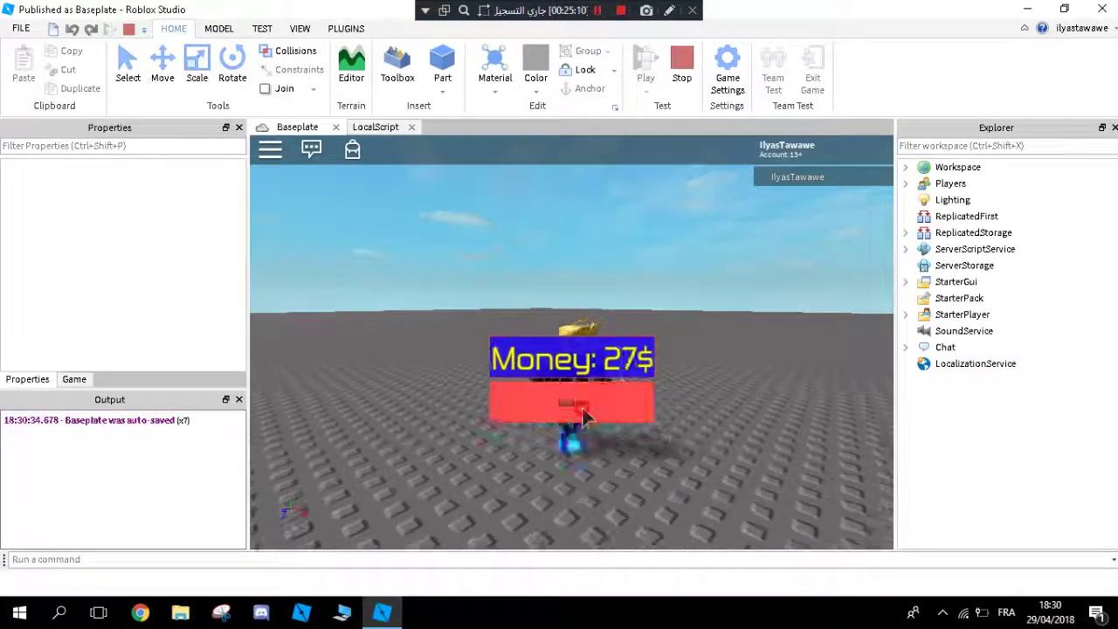
{"action": "left_click", "coordinate": [584, 416]}
{"action": "triple_click", "coordinate": [589, 403]}
{"action": "double_click", "coordinate": [592, 398]}
{"action": "triple_click", "coordinate": [592, 398]}
{"action": "double_click", "coordinate": [593, 397]}
{"action": "double_click", "coordinate": [593, 397]}
{"action": "triple_click", "coordinate": [592, 398]}
{"action": "left_click", "coordinate": [592, 397]}
{"action": "left_click", "coordinate": [592, 393]}
{"action": "double_click", "coordinate": [592, 394]}
{"action": "triple_click", "coordinate": [592, 394]}
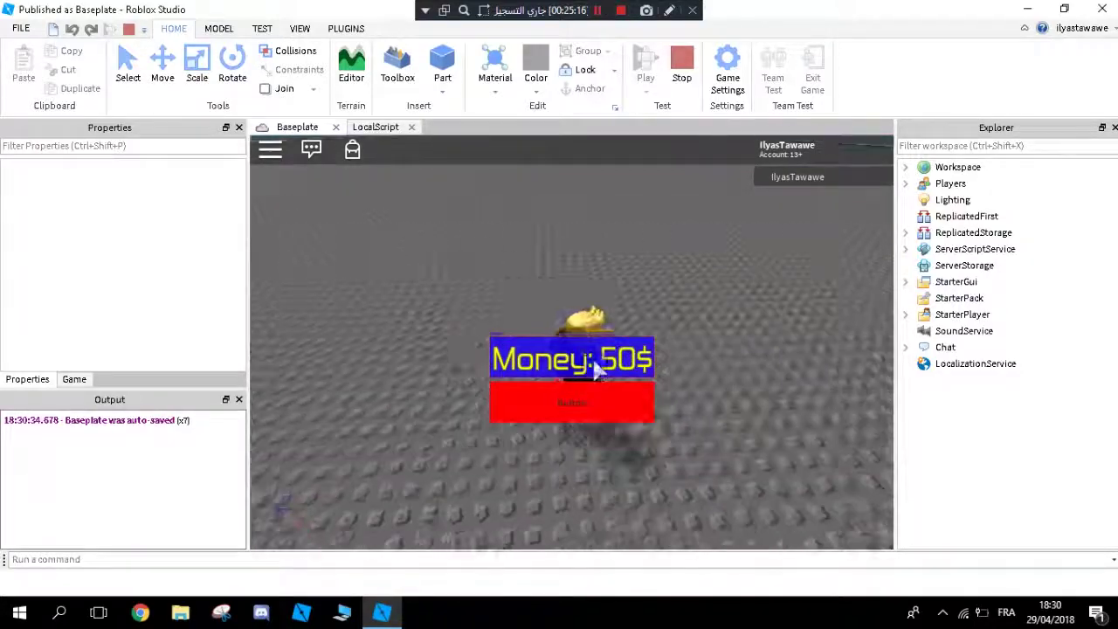
{"action": "left_click", "coordinate": [601, 408]}
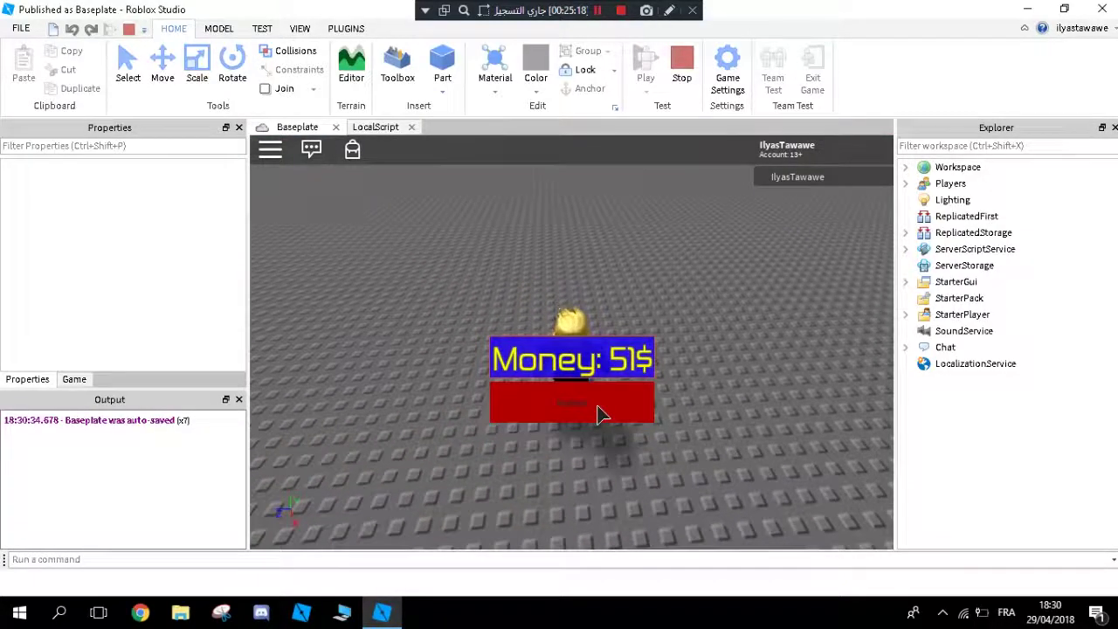
{"action": "left_click", "coordinate": [601, 414]}
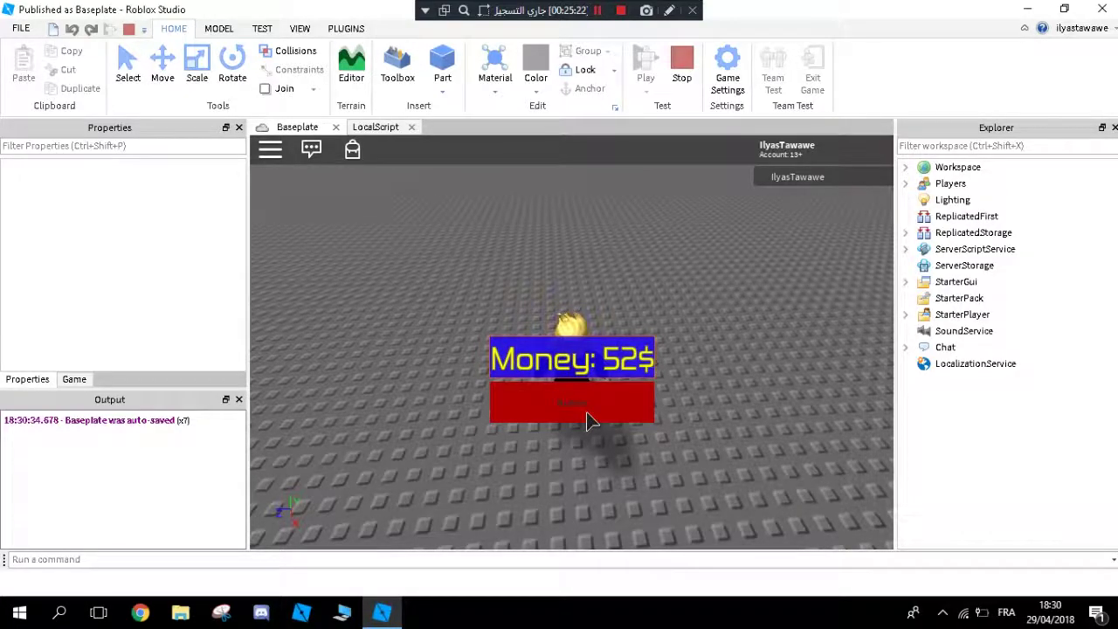
{"action": "left_click", "coordinate": [587, 421]}
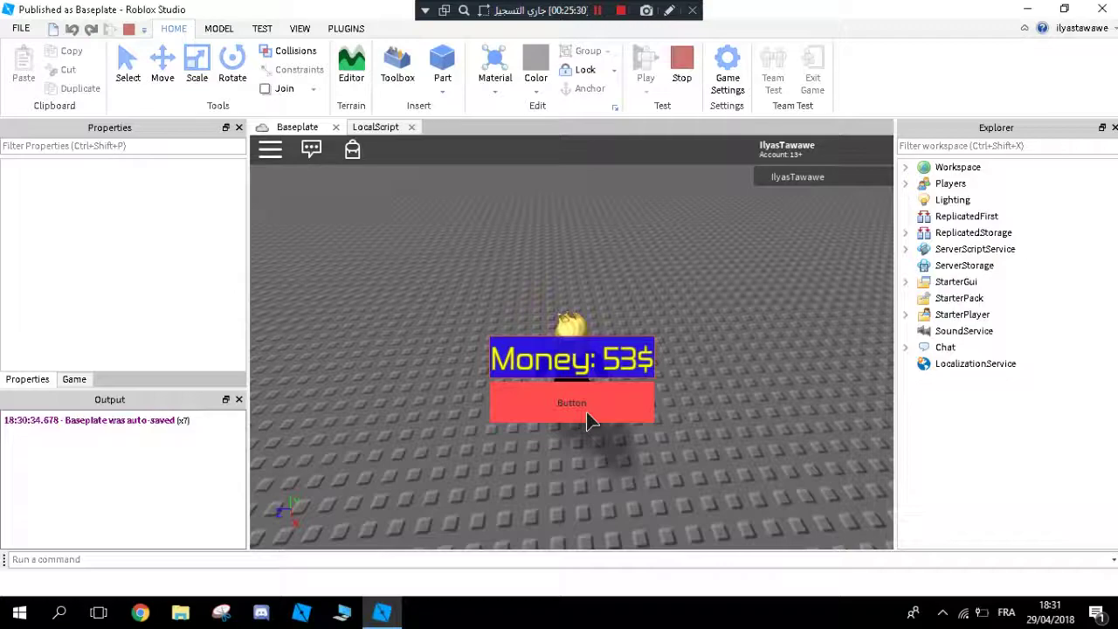
{"action": "left_click", "coordinate": [586, 413]}
{"action": "left_click", "coordinate": [586, 413]}
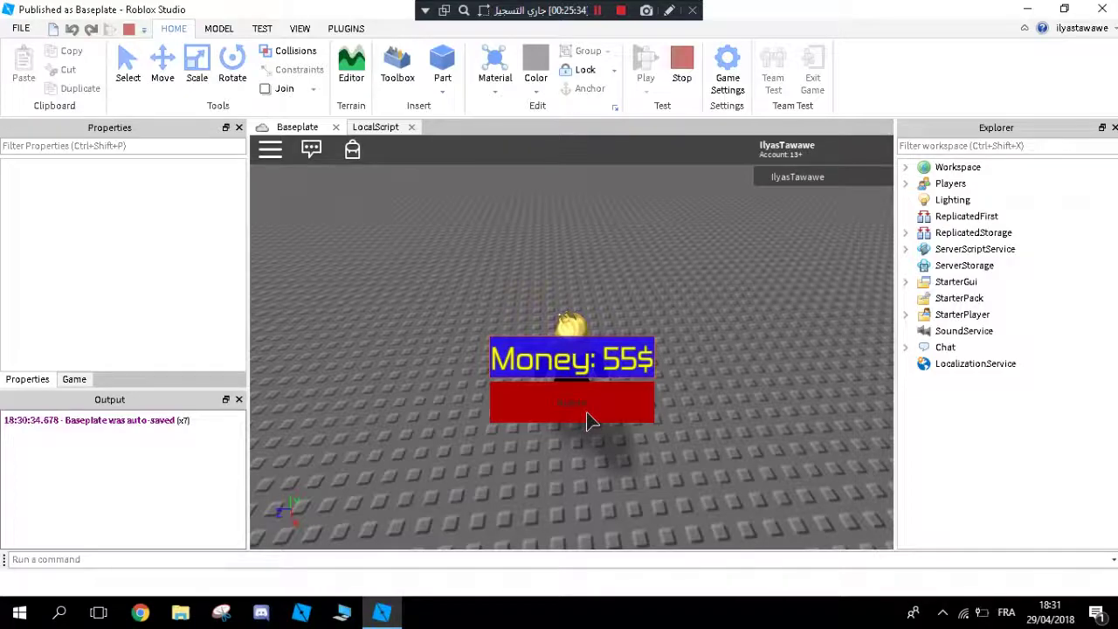
{"action": "left_click", "coordinate": [682, 63]}
Step: Change the button event in the LocalScript from MouseButton1Down to MouseButton1Up
{"action": "left_click", "coordinate": [376, 126]}
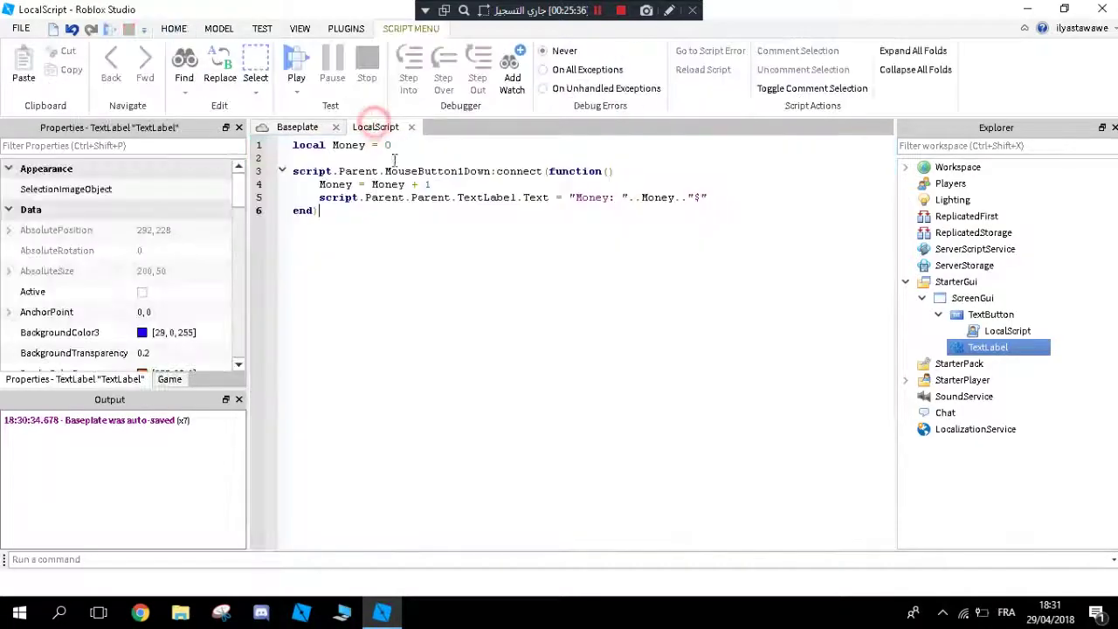
{"action": "left_click_drag", "start_coordinate": [491, 172], "coordinate": [465, 171]}
{"action": "type", "text": "Up"}
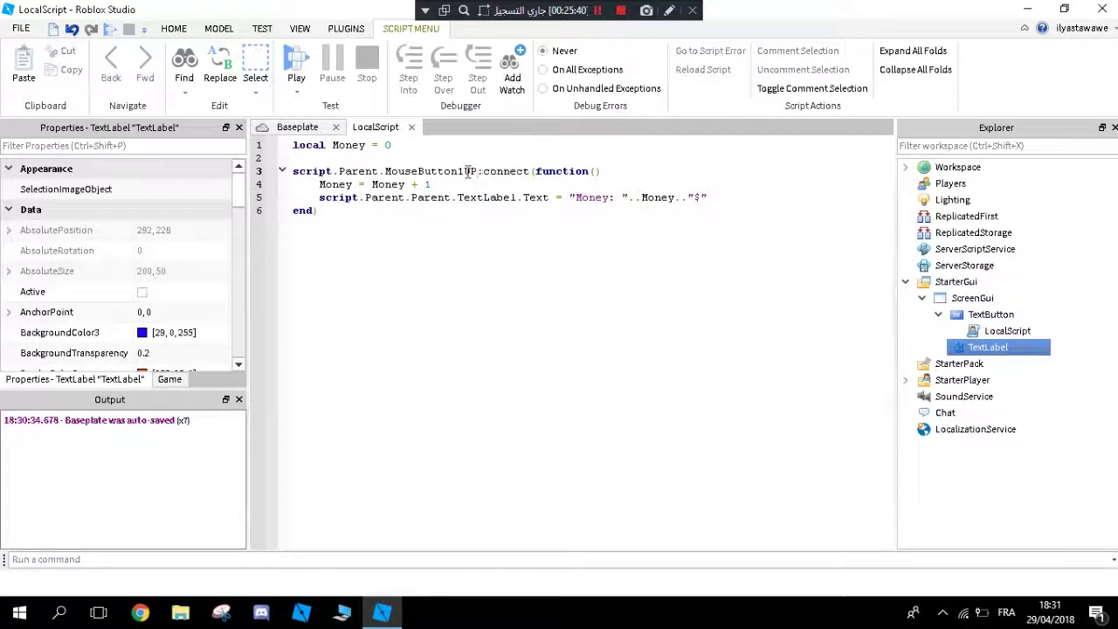
{"action": "left_click", "coordinate": [469, 197]}
Step: Play-test the MouseButton1Up version by triggering the red button many times, and stop the test
{"action": "left_click", "coordinate": [296, 63]}
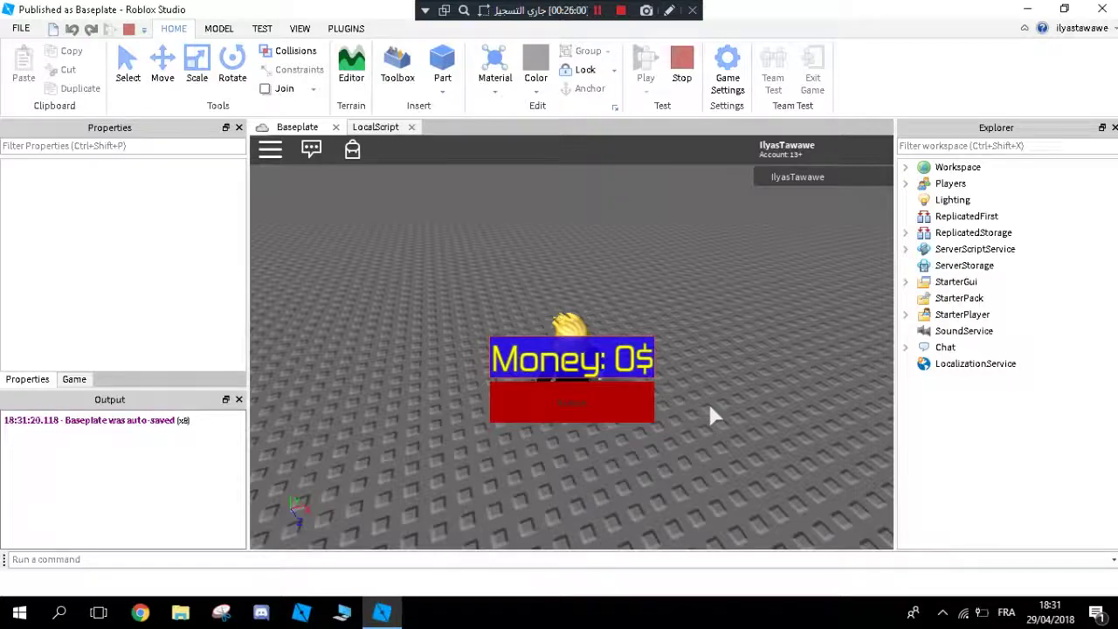
{"action": "left_click", "coordinate": [596, 409]}
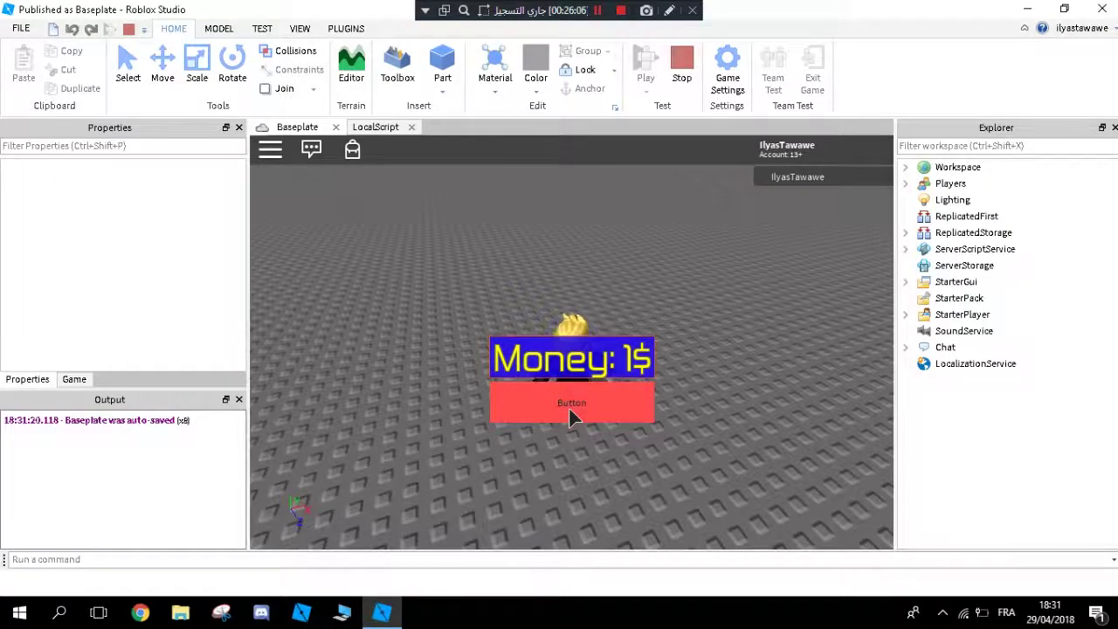
{"action": "left_click", "coordinate": [570, 410]}
{"action": "left_click", "coordinate": [570, 411]}
{"action": "left_click", "coordinate": [569, 411]}
{"action": "left_click", "coordinate": [570, 411]}
{"action": "left_click", "coordinate": [570, 411]}
{"action": "left_click", "coordinate": [570, 411]}
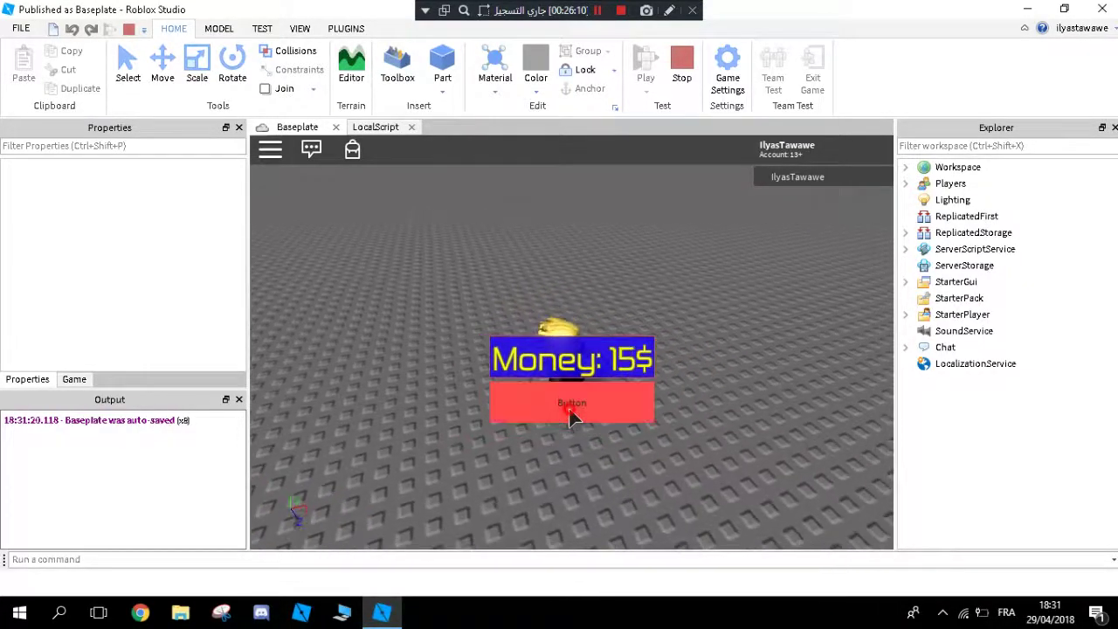
{"action": "left_click", "coordinate": [569, 411]}
{"action": "left_click", "coordinate": [570, 410]}
{"action": "left_click", "coordinate": [570, 411]}
{"action": "left_click", "coordinate": [569, 414]}
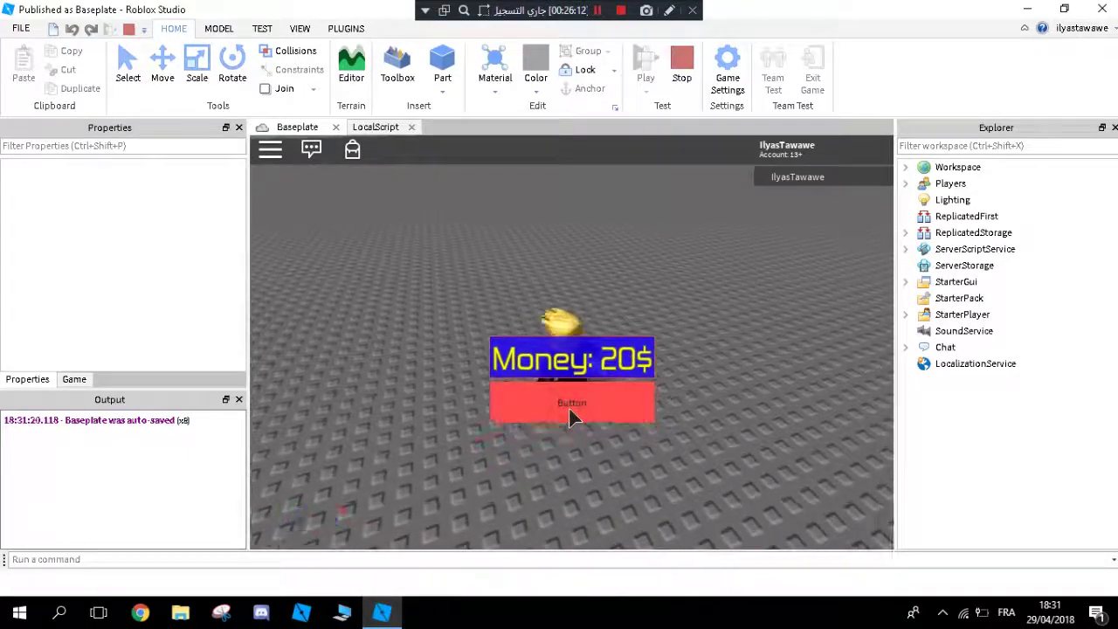
{"action": "left_click", "coordinate": [570, 415]}
{"action": "left_click", "coordinate": [570, 415]}
{"action": "left_click", "coordinate": [571, 417]}
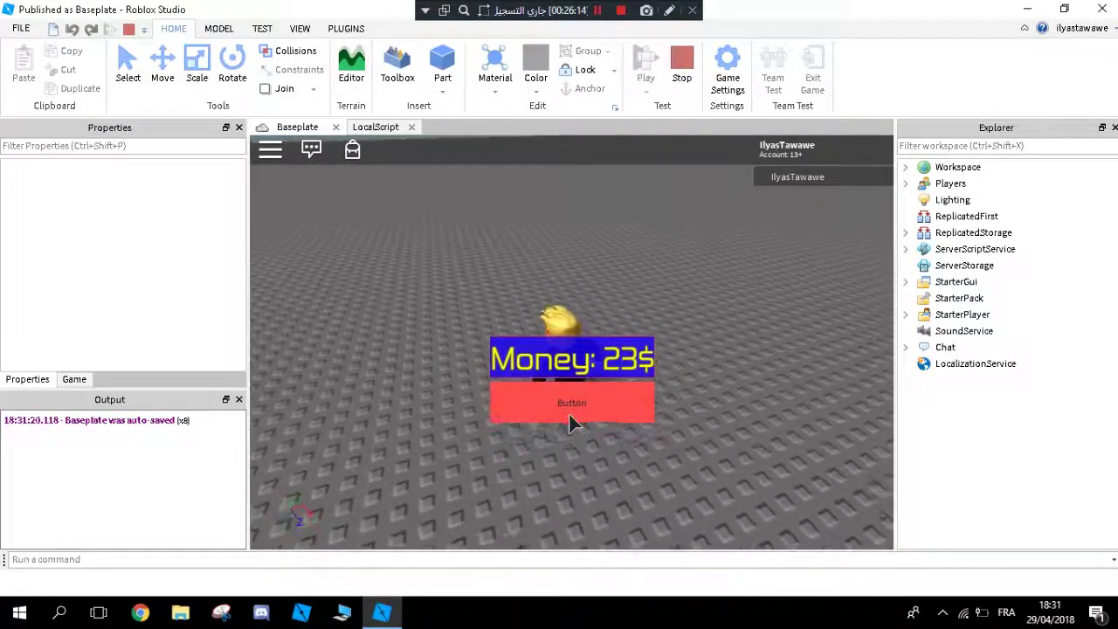
{"action": "left_click", "coordinate": [562, 395]}
{"action": "left_click", "coordinate": [562, 394]}
{"action": "left_click", "coordinate": [562, 395]}
{"action": "left_click", "coordinate": [563, 395]}
{"action": "left_click", "coordinate": [563, 395]}
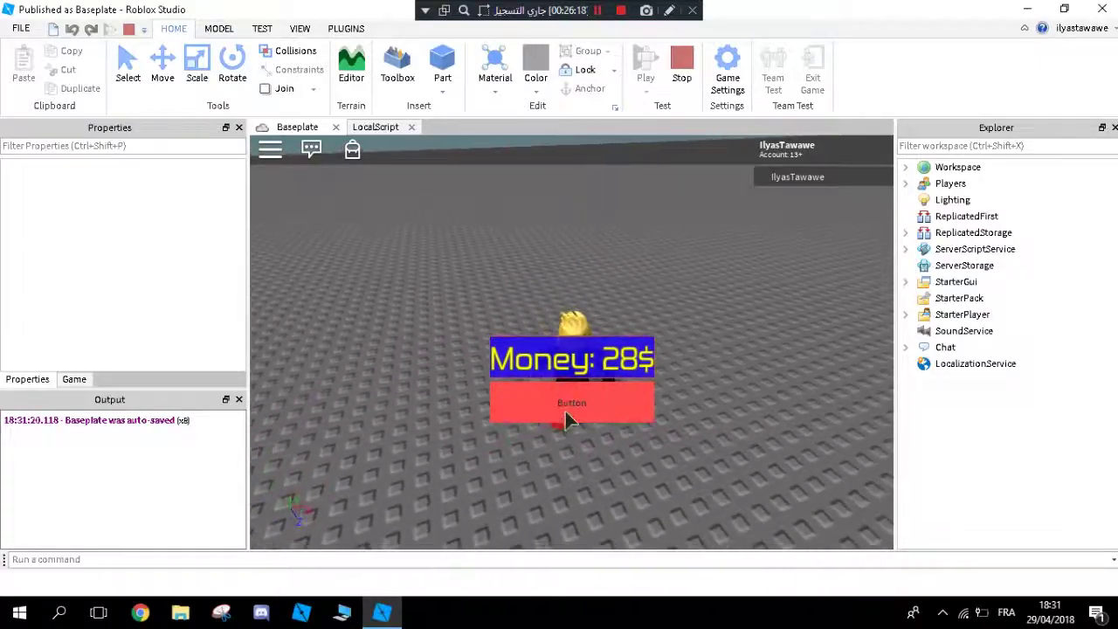
{"action": "key", "text": "w"}
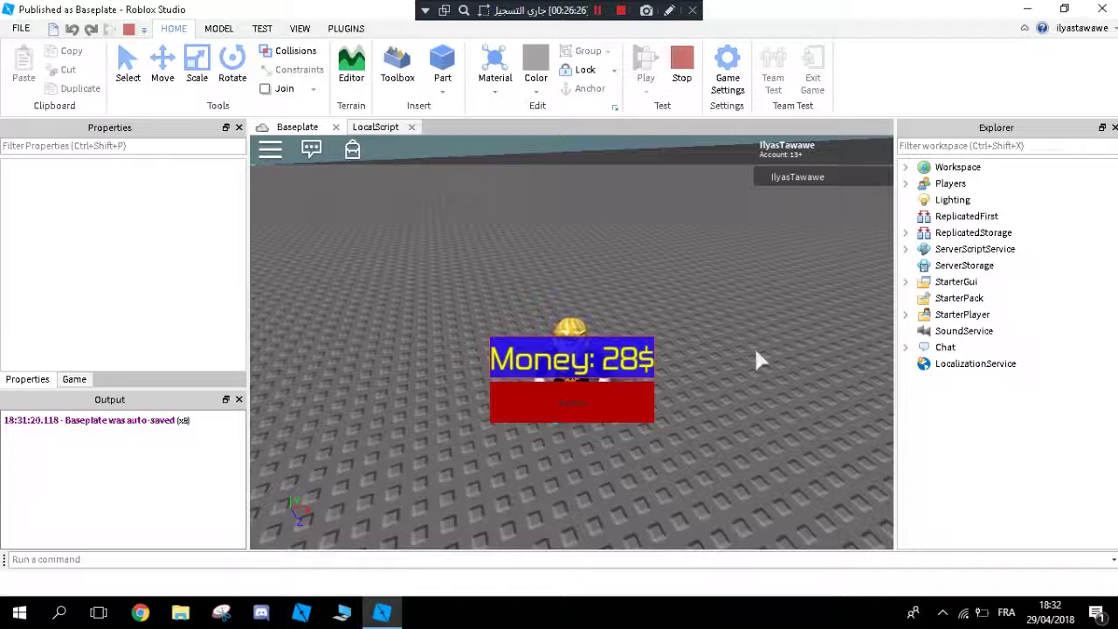
{"action": "left_click", "coordinate": [681, 77]}
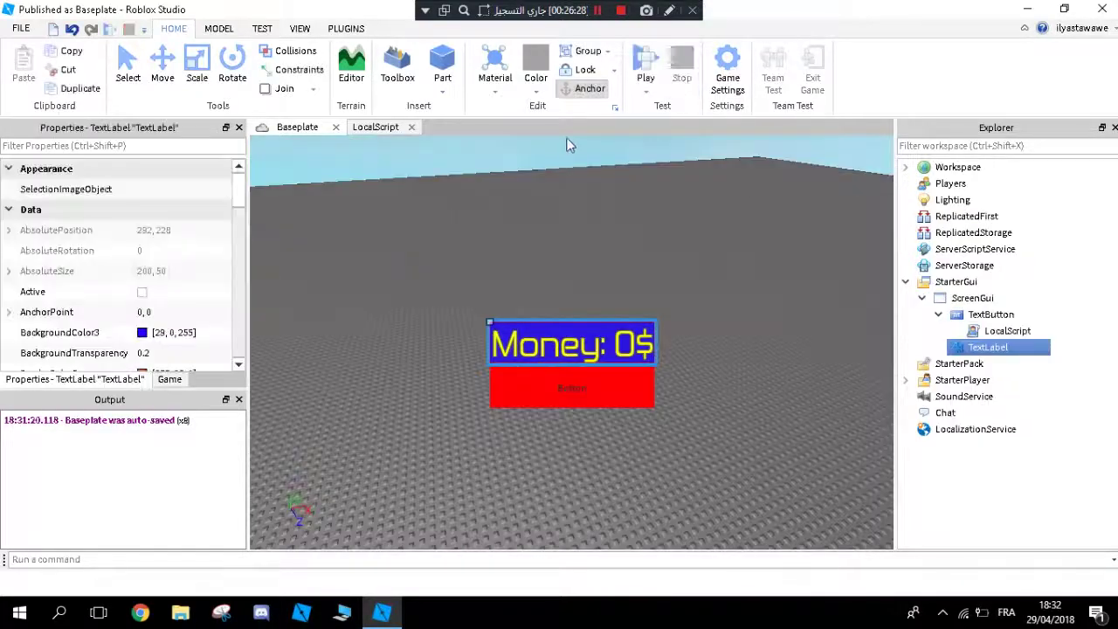
Step: Change the increment line in the LocalScript to "Money = Money + 10"
{"action": "left_click", "coordinate": [376, 128]}
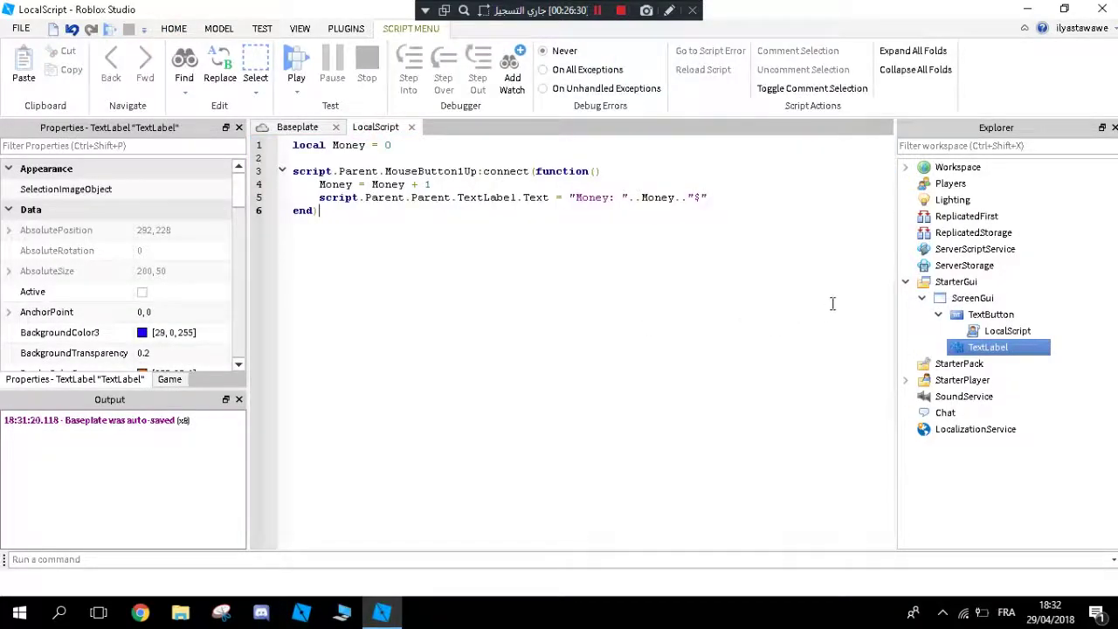
{"action": "left_click", "coordinate": [715, 200]}
{"action": "left_click", "coordinate": [431, 185]}
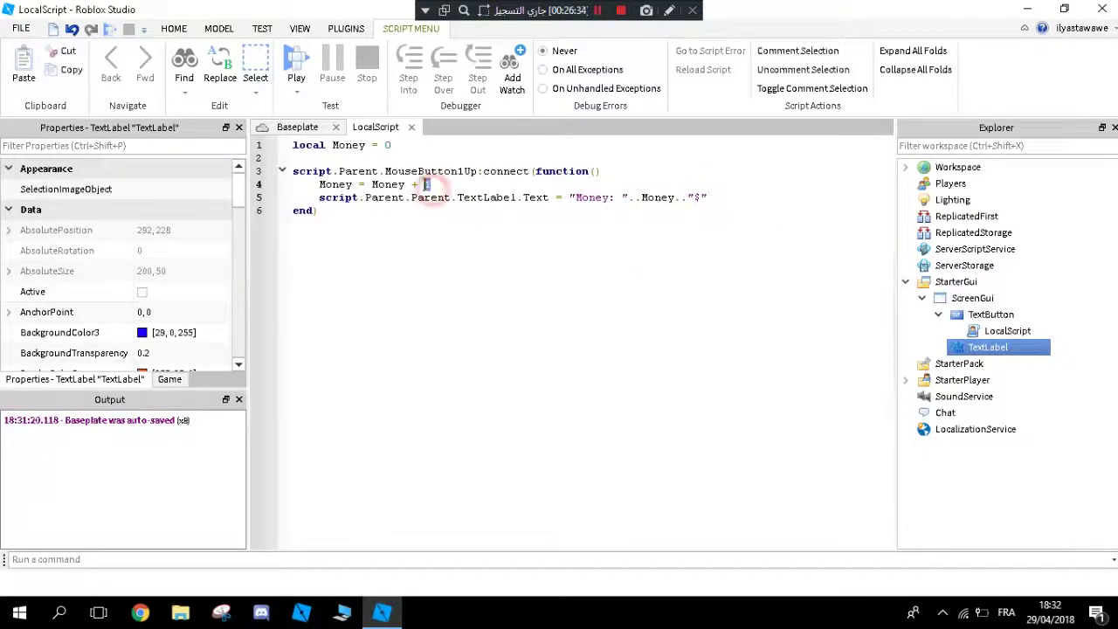
{"action": "type", "text": "0"}
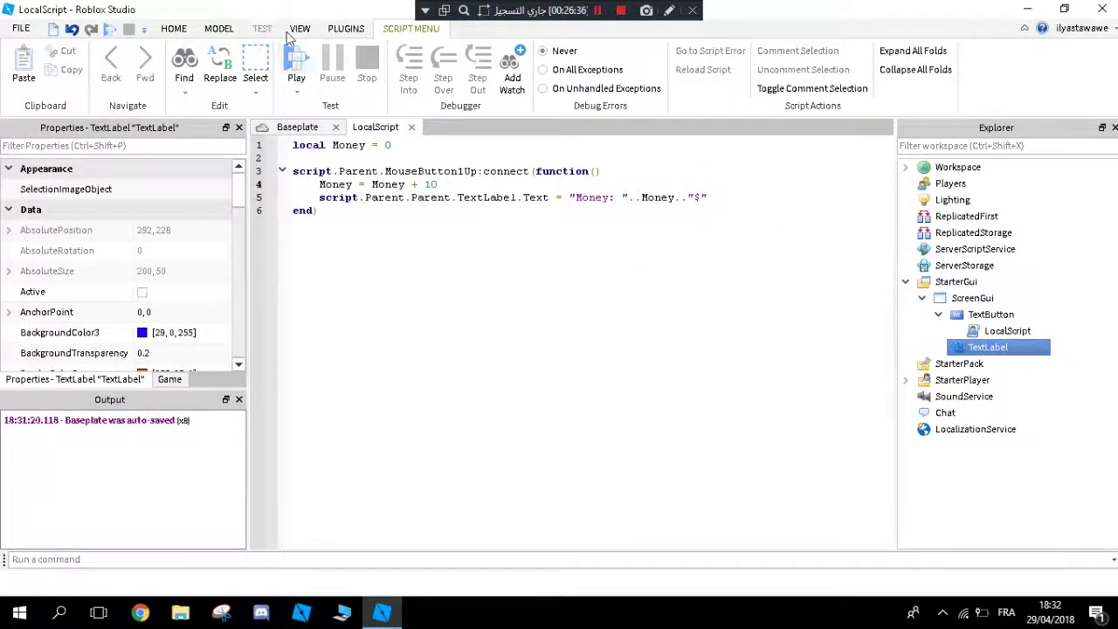
Step: Play-test the increment of 10 with repeated uses of the red button, stop the test and return to the LocalScript
{"action": "left_click", "coordinate": [297, 68]}
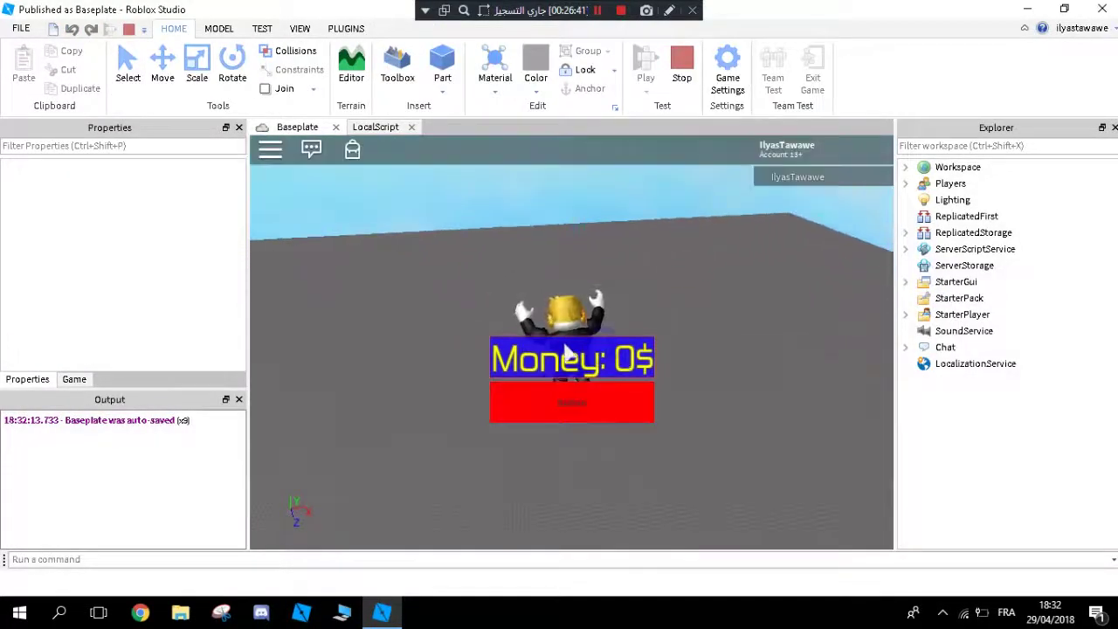
{"action": "left_click", "coordinate": [578, 400]}
{"action": "left_click", "coordinate": [582, 402]}
{"action": "left_click", "coordinate": [584, 403]}
{"action": "left_click", "coordinate": [587, 407]}
{"action": "left_click", "coordinate": [584, 405]}
{"action": "left_click", "coordinate": [582, 402]}
{"action": "left_click", "coordinate": [581, 402]}
{"action": "left_click", "coordinate": [582, 404]}
{"action": "left_click", "coordinate": [580, 403]}
{"action": "left_click", "coordinate": [580, 404]}
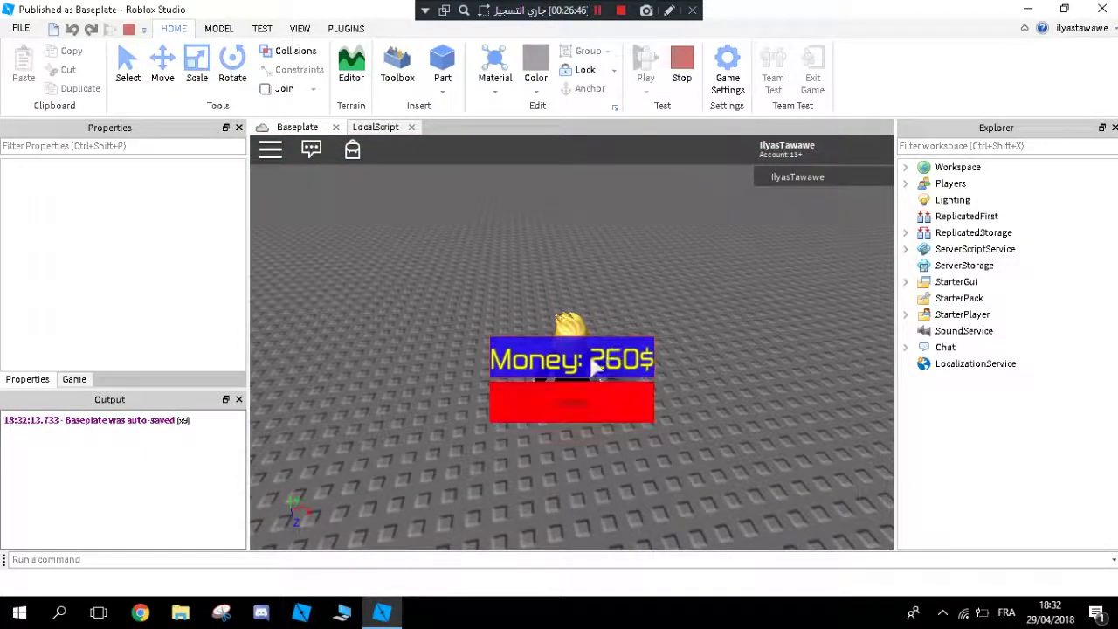
{"action": "left_click", "coordinate": [681, 70]}
{"action": "left_click", "coordinate": [375, 127]}
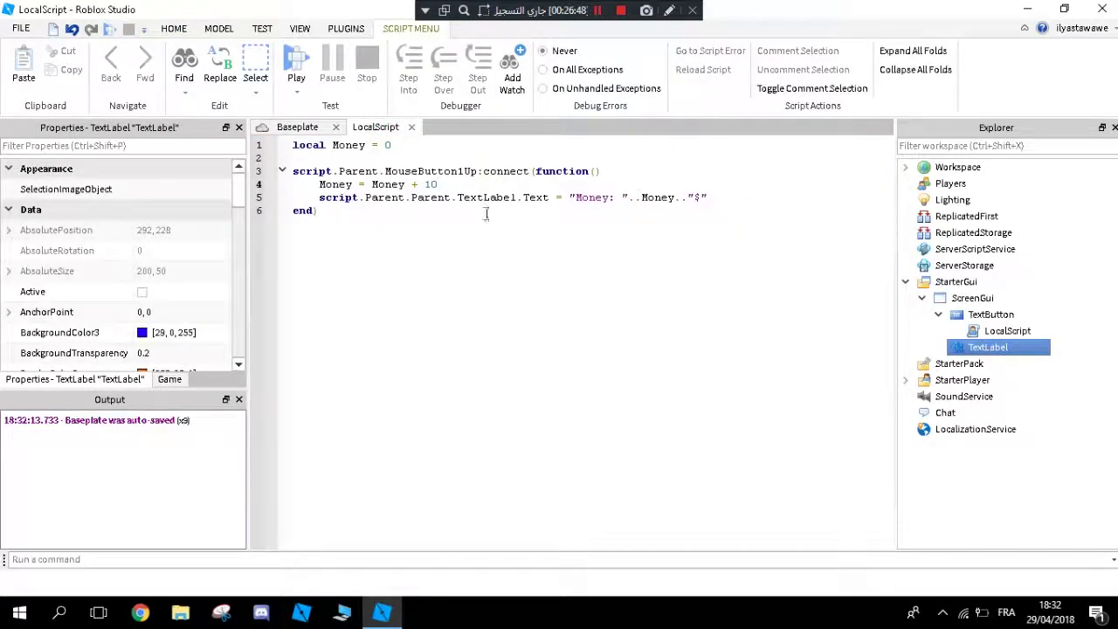
Step: Remove the MouseButton1Up connection after "script.Parent" in line 3 of the LocalScript and list the events matching "mouse"
{"action": "left_click", "coordinate": [465, 170]}
{"action": "left_click_drag", "start_coordinate": [416, 170], "coordinate": [382, 172]}
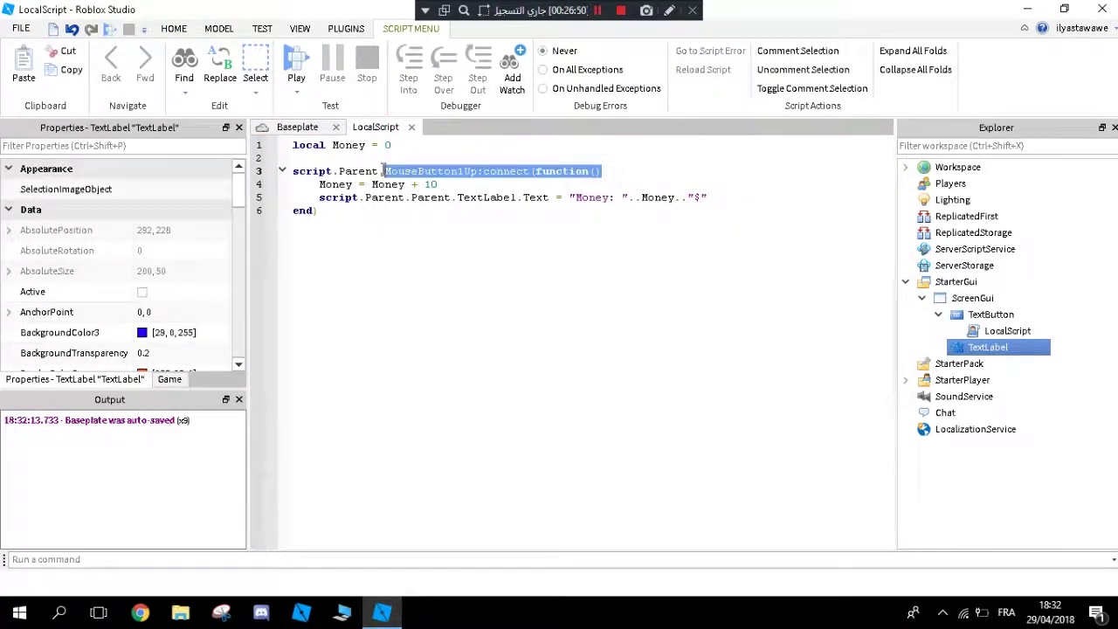
{"action": "key", "text": "BackSpace"}
{"action": "type", "text": ".Parent."}
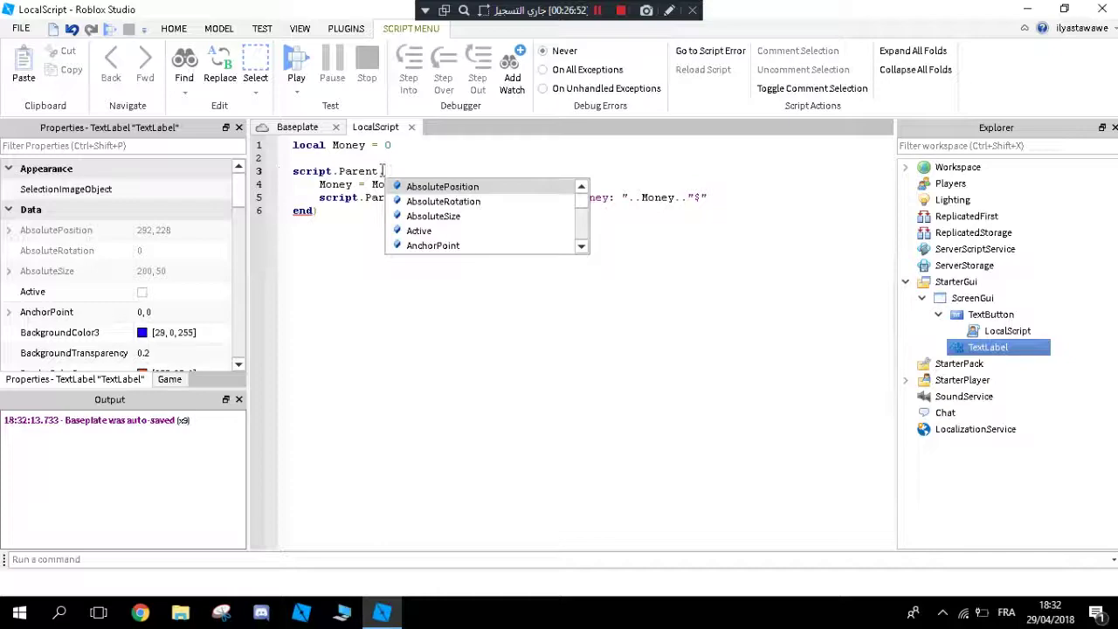
{"action": "type", "text": "mouse"}
Step: Review the suggested mouse events and complete line 3 as "script.Parent.MouseEnter:connect(function()"
{"action": "key", "text": "Down"}
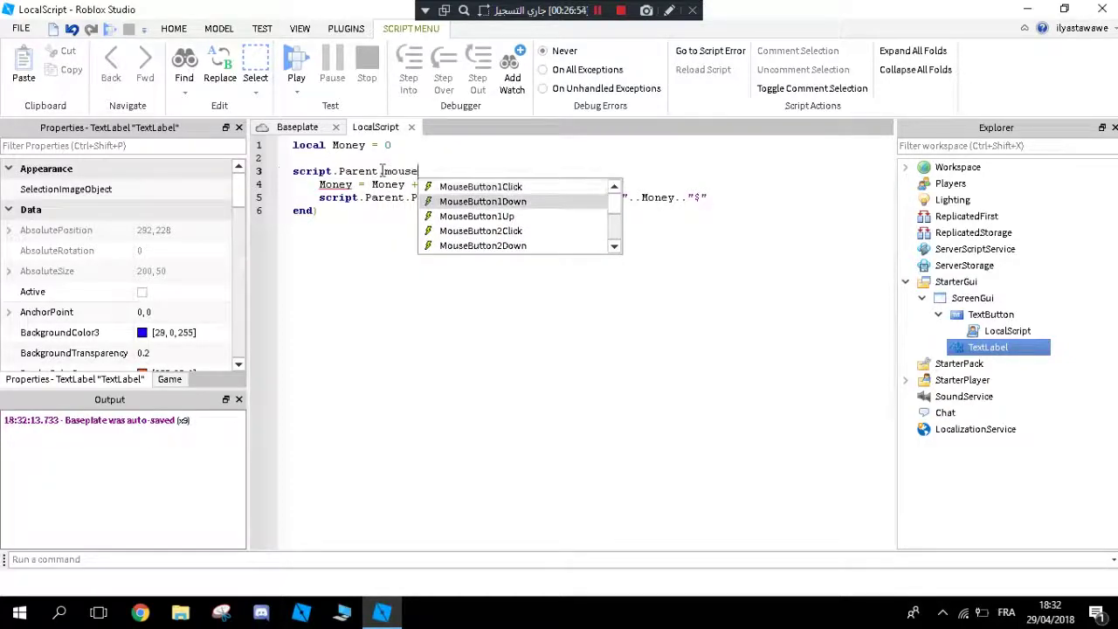
{"action": "key", "text": "Up"}
{"action": "key", "text": "Down"}
{"action": "key", "text": "Up"}
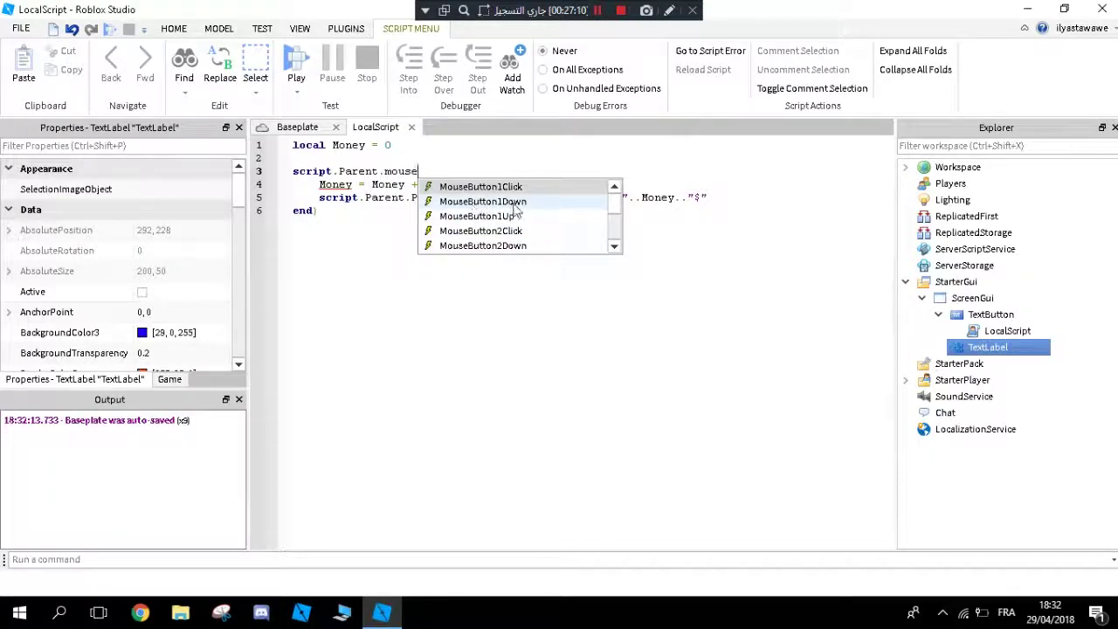
{"action": "scroll", "coordinate": [490, 216], "scroll_direction": "down", "scroll_amount": 3}
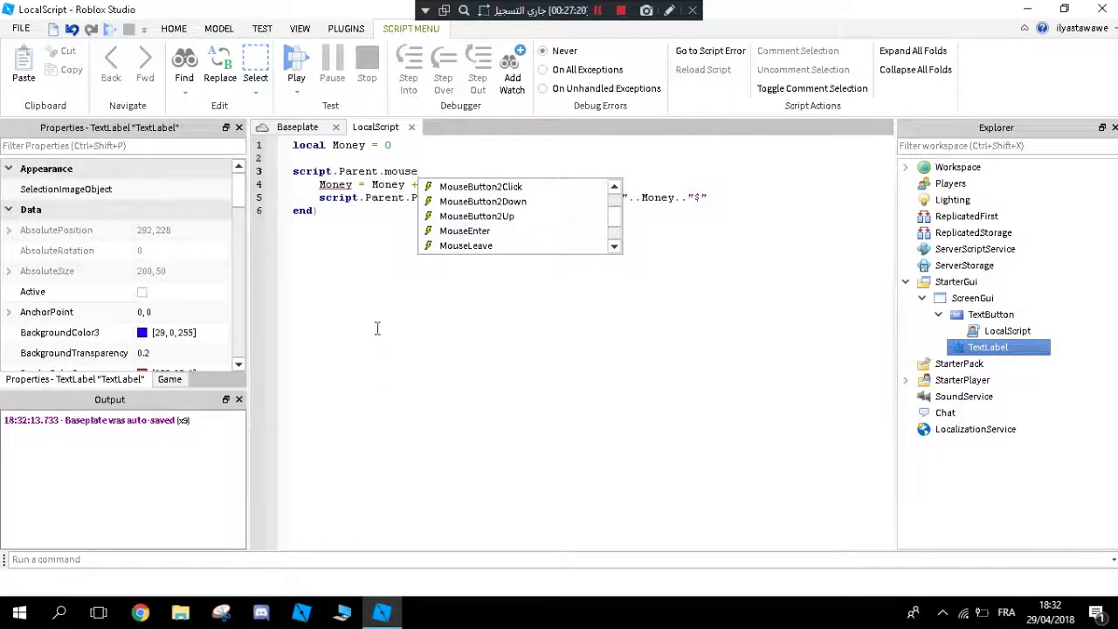
{"action": "scroll", "coordinate": [512, 227], "scroll_direction": "down", "scroll_amount": 1}
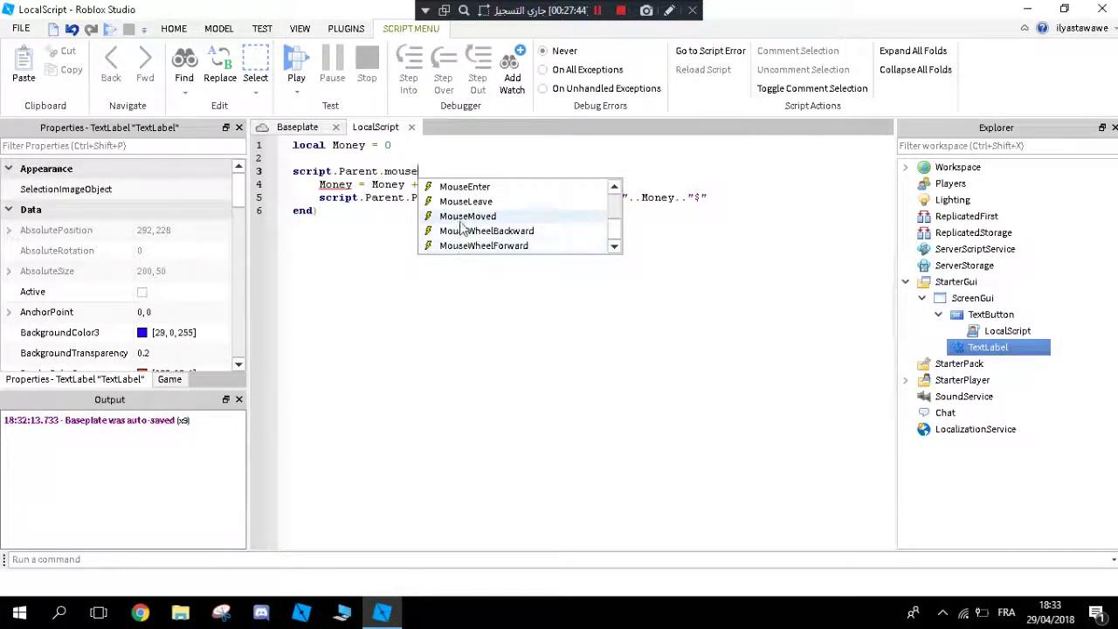
{"action": "scroll", "coordinate": [477, 250], "scroll_direction": "up", "scroll_amount": 1}
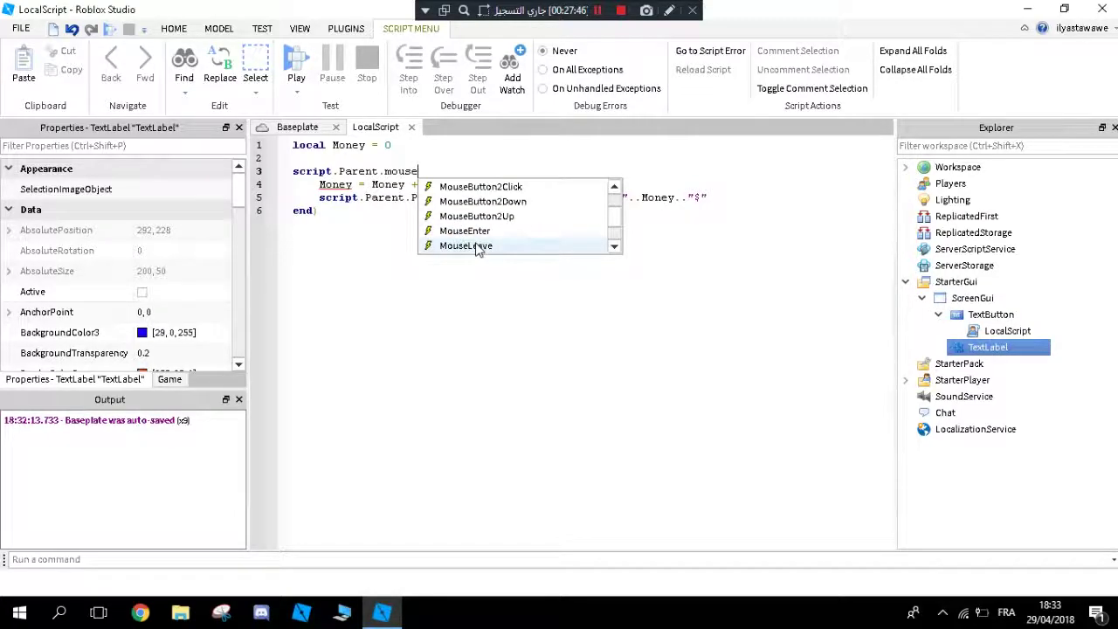
{"action": "scroll", "coordinate": [468, 204], "scroll_direction": "down", "scroll_amount": 1}
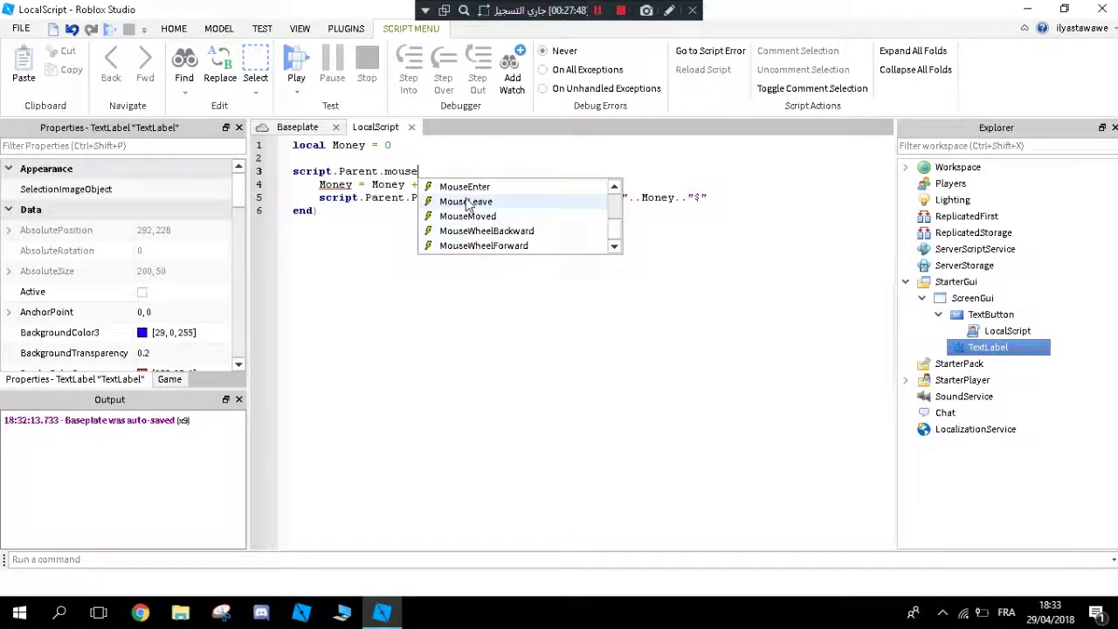
{"action": "left_click", "coordinate": [466, 188]}
{"action": "left_click", "coordinate": [466, 188]}
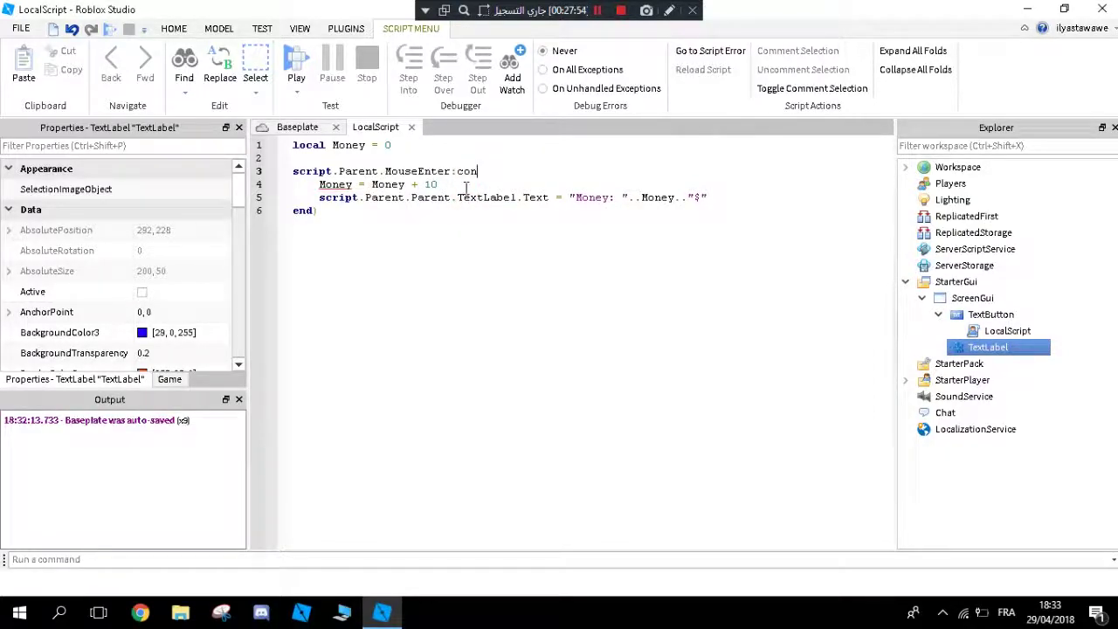
{"action": "type", "text": "unction()"}
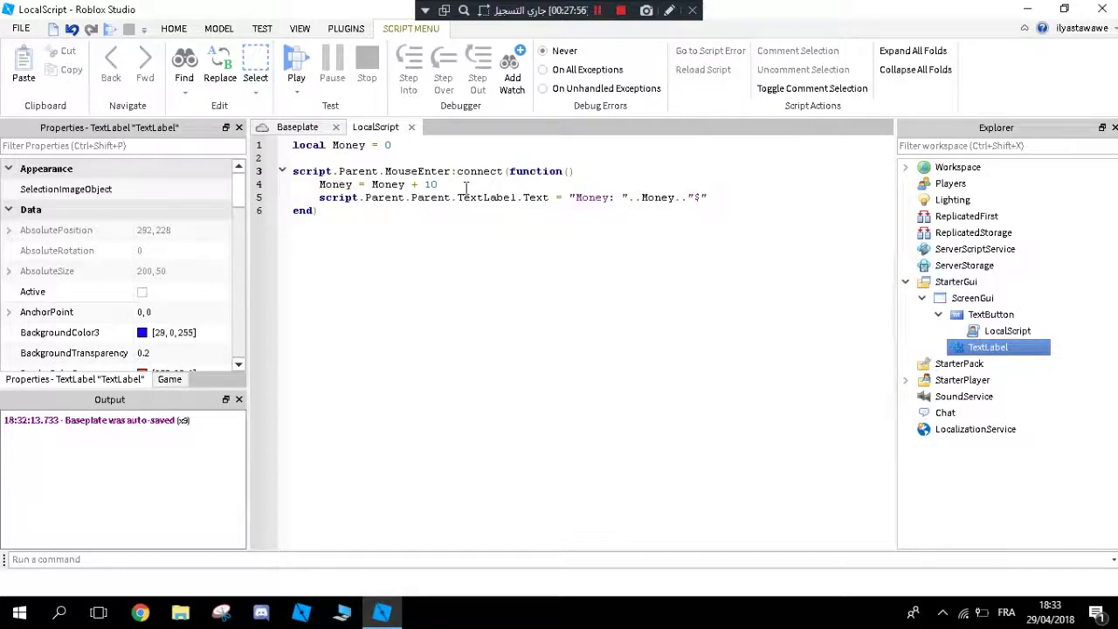
Step: Play-test the MouseEnter version by bringing the pointer onto the red button many times, and stop the test
{"action": "left_click", "coordinate": [298, 60]}
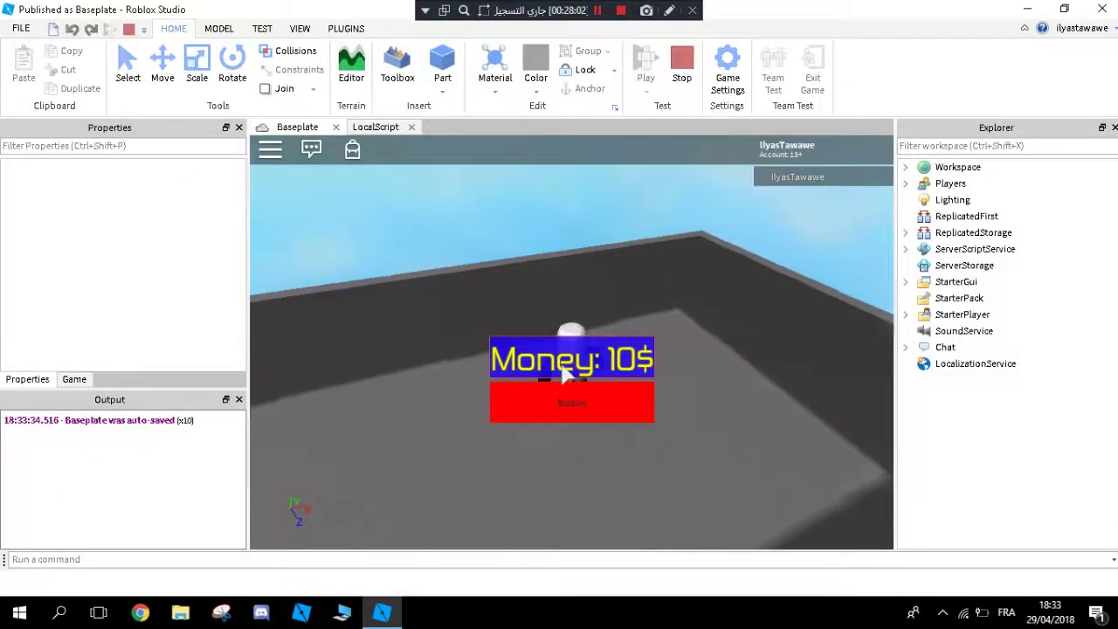
{"action": "left_click", "coordinate": [559, 404]}
{"action": "left_click", "coordinate": [557, 406]}
{"action": "left_click", "coordinate": [649, 412]}
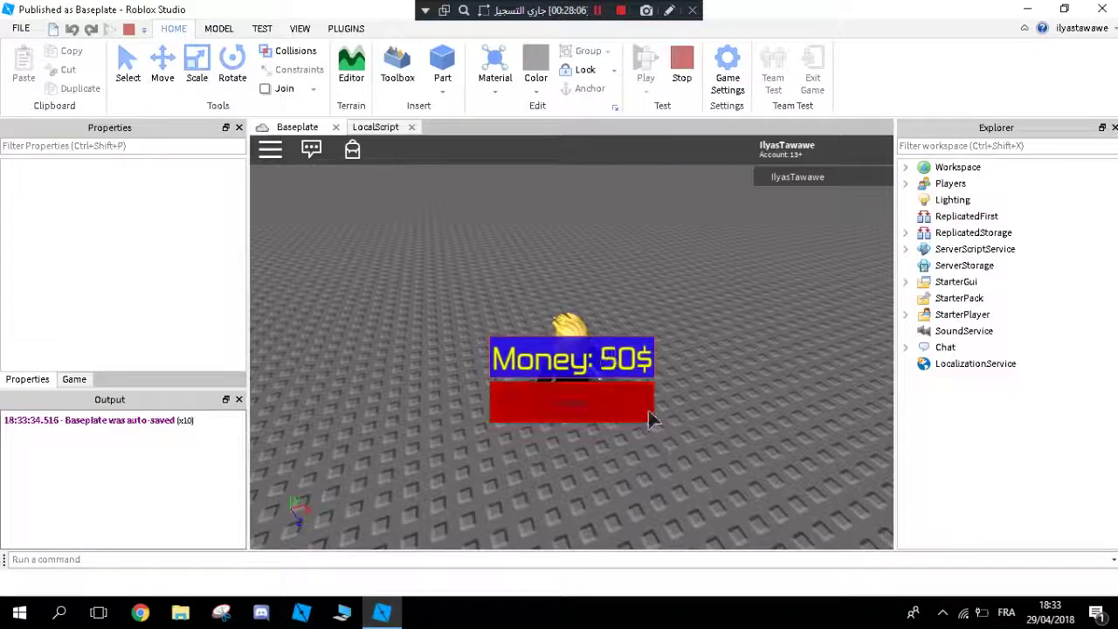
{"action": "left_click", "coordinate": [641, 407]}
{"action": "left_click", "coordinate": [639, 405]}
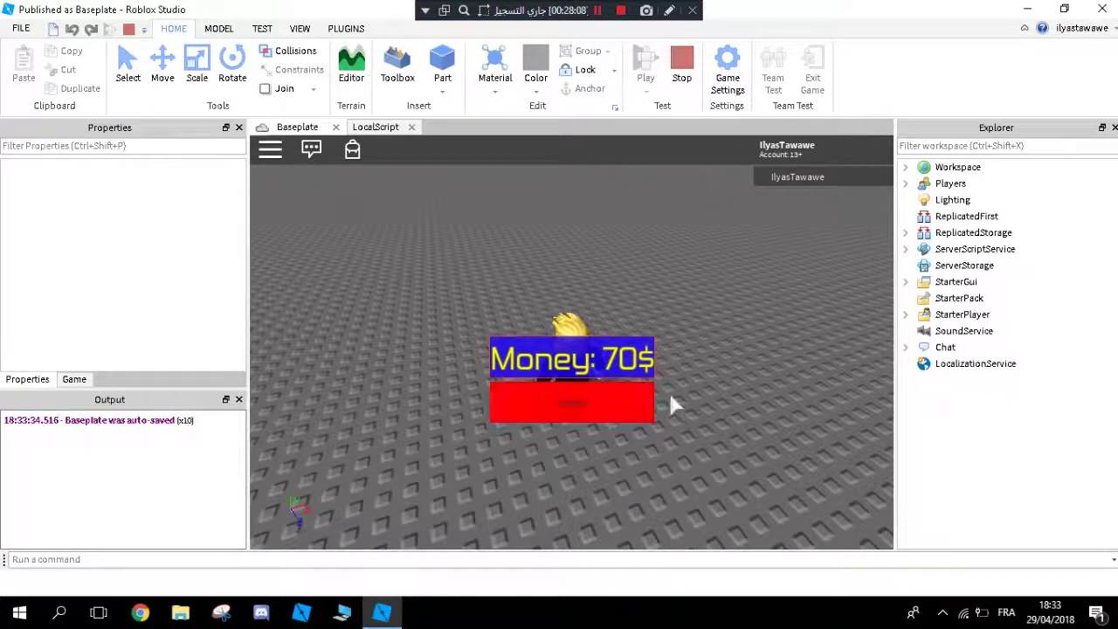
{"action": "left_click", "coordinate": [637, 401]}
{"action": "left_click", "coordinate": [638, 402]}
{"action": "left_click", "coordinate": [649, 403]}
{"action": "left_click", "coordinate": [650, 403]}
{"action": "left_click", "coordinate": [655, 406]}
{"action": "left_click", "coordinate": [653, 407]}
{"action": "left_click", "coordinate": [651, 409]}
{"action": "left_click", "coordinate": [650, 409]}
{"action": "left_click", "coordinate": [644, 413]}
{"action": "left_click", "coordinate": [603, 418]}
{"action": "left_click", "coordinate": [591, 403]}
{"action": "left_click", "coordinate": [590, 403]}
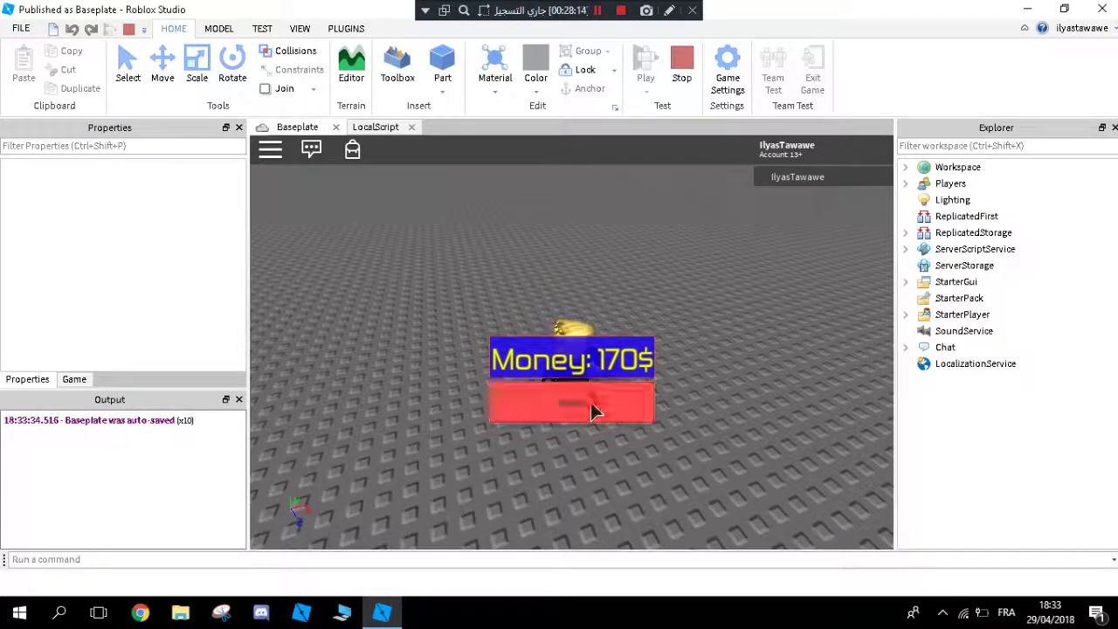
{"action": "left_click", "coordinate": [591, 402]}
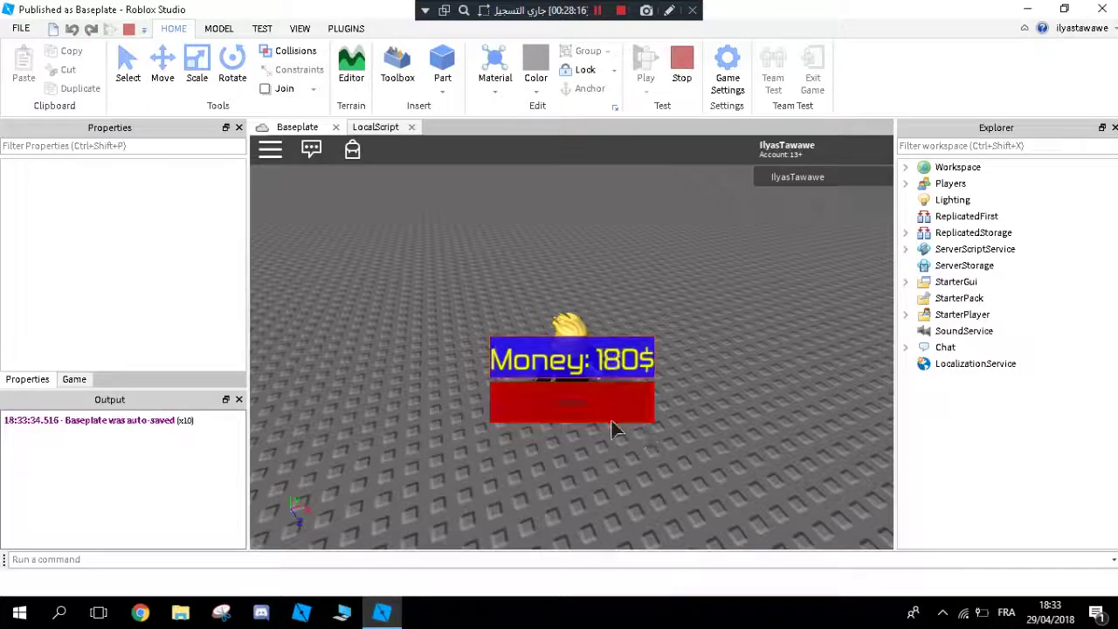
{"action": "left_click", "coordinate": [593, 412]}
{"action": "left_click", "coordinate": [583, 418]}
{"action": "left_click", "coordinate": [560, 415]}
{"action": "left_click", "coordinate": [546, 412]}
{"action": "left_click", "coordinate": [536, 393]}
{"action": "left_click", "coordinate": [538, 389]}
{"action": "left_click", "coordinate": [542, 400]}
{"action": "left_click", "coordinate": [549, 411]}
{"action": "left_click", "coordinate": [560, 414]}
{"action": "left_click", "coordinate": [540, 404]}
{"action": "left_click", "coordinate": [528, 395]}
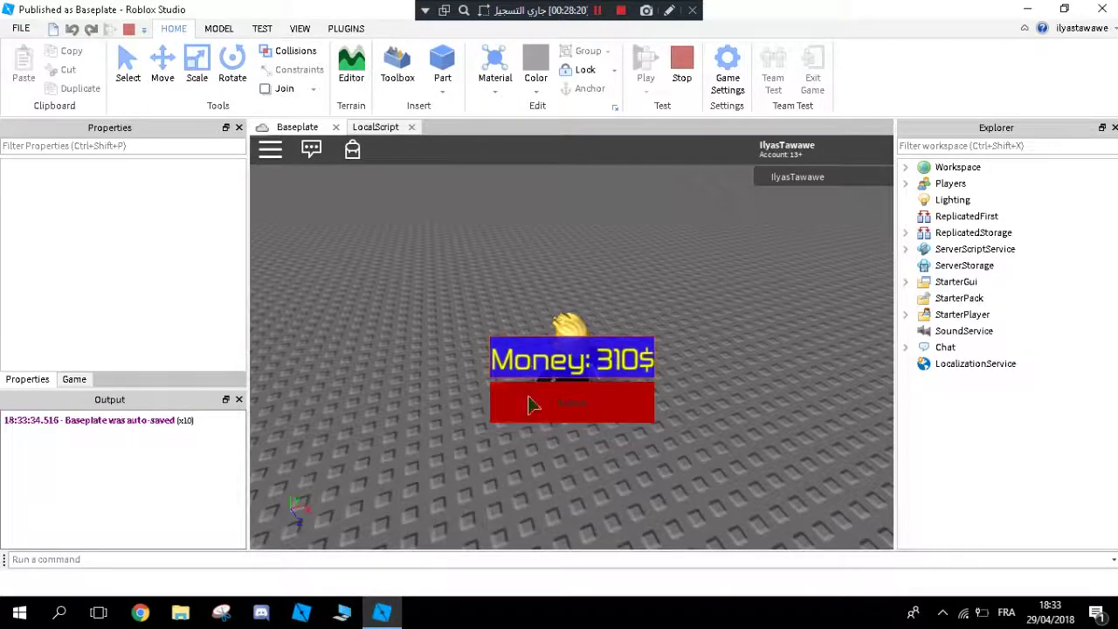
{"action": "left_click", "coordinate": [529, 396]}
{"action": "left_click", "coordinate": [538, 408]}
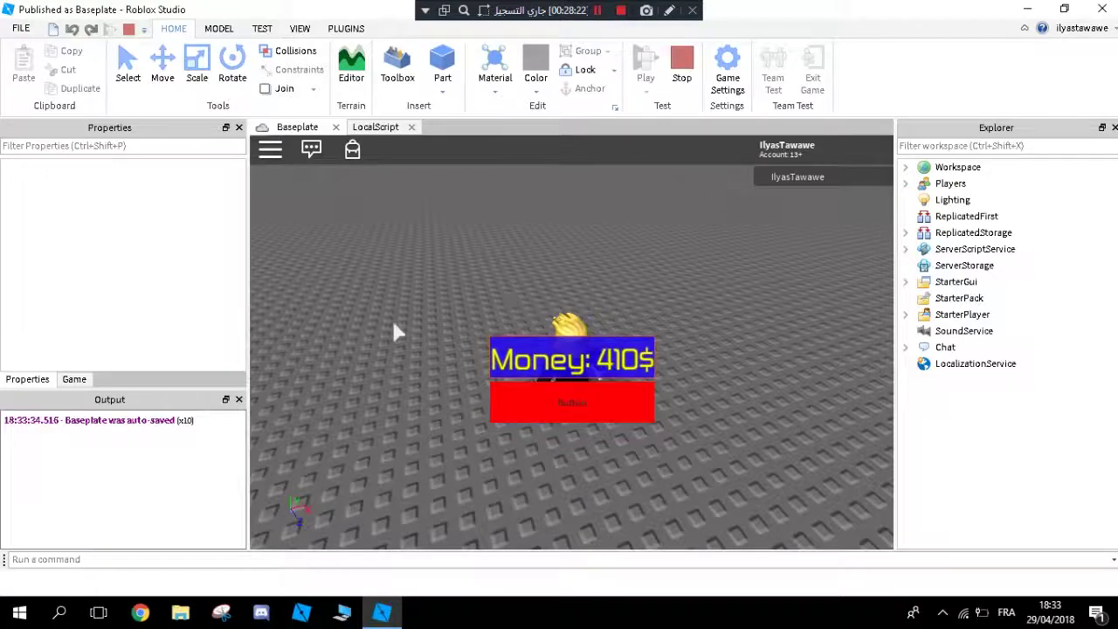
{"action": "left_click", "coordinate": [524, 398]}
{"action": "left_click", "coordinate": [558, 407]}
{"action": "left_click", "coordinate": [533, 397]}
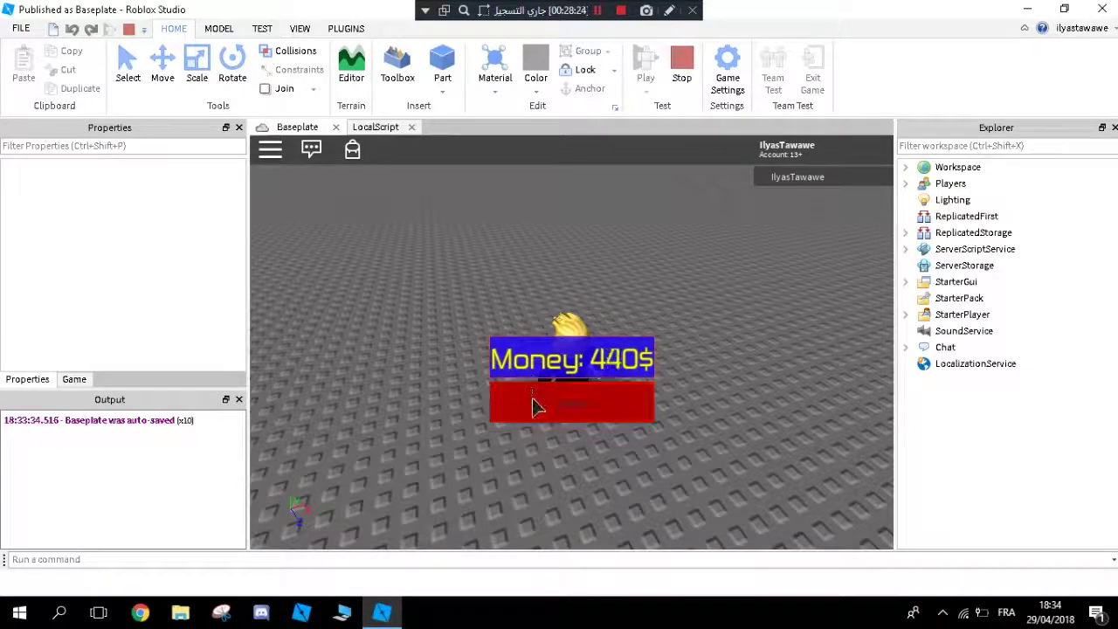
{"action": "left_click", "coordinate": [527, 403]}
{"action": "left_click", "coordinate": [524, 405]}
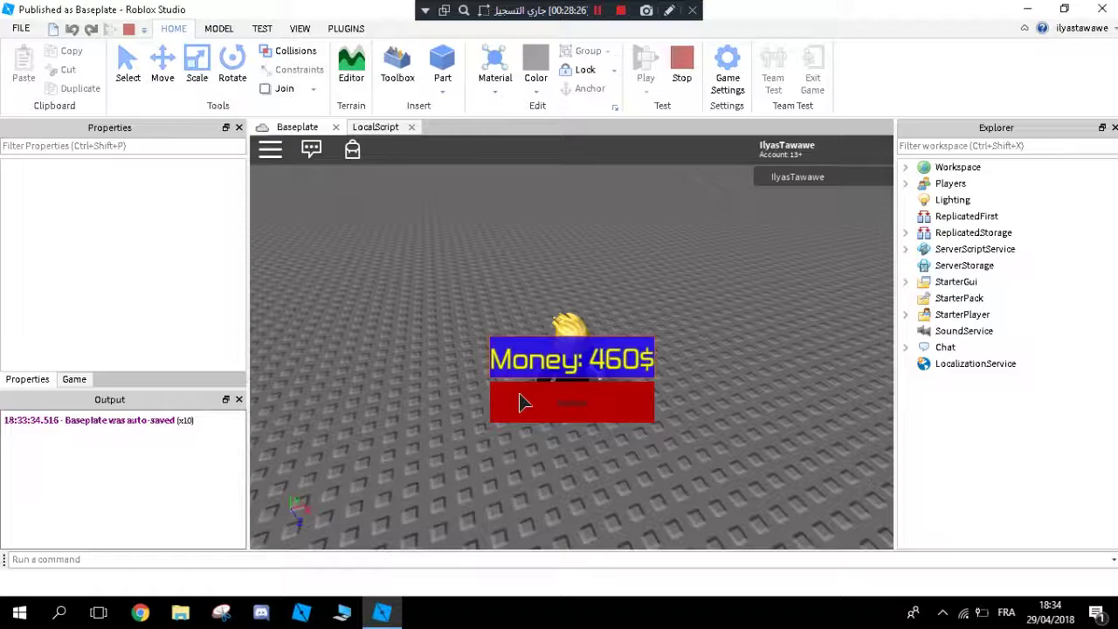
{"action": "left_click", "coordinate": [524, 400]}
{"action": "left_click", "coordinate": [681, 78]}
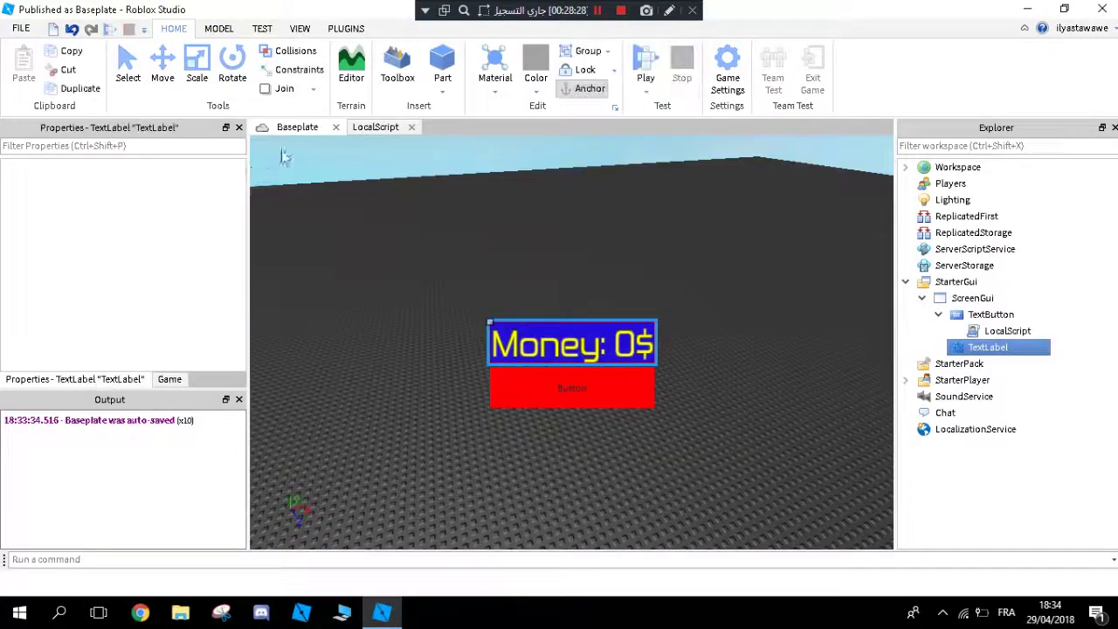
Step: Change the button event in the LocalScript from MouseEnter to MouseLeave
{"action": "left_click", "coordinate": [377, 128]}
{"action": "left_click_drag", "start_coordinate": [452, 171], "coordinate": [419, 171]}
{"action": "type", "text": "Leave:connect(function("}
Step: Play-test the MouseLeave version by moving the pointer on and off the red button, and stop the test
{"action": "left_click", "coordinate": [297, 65]}
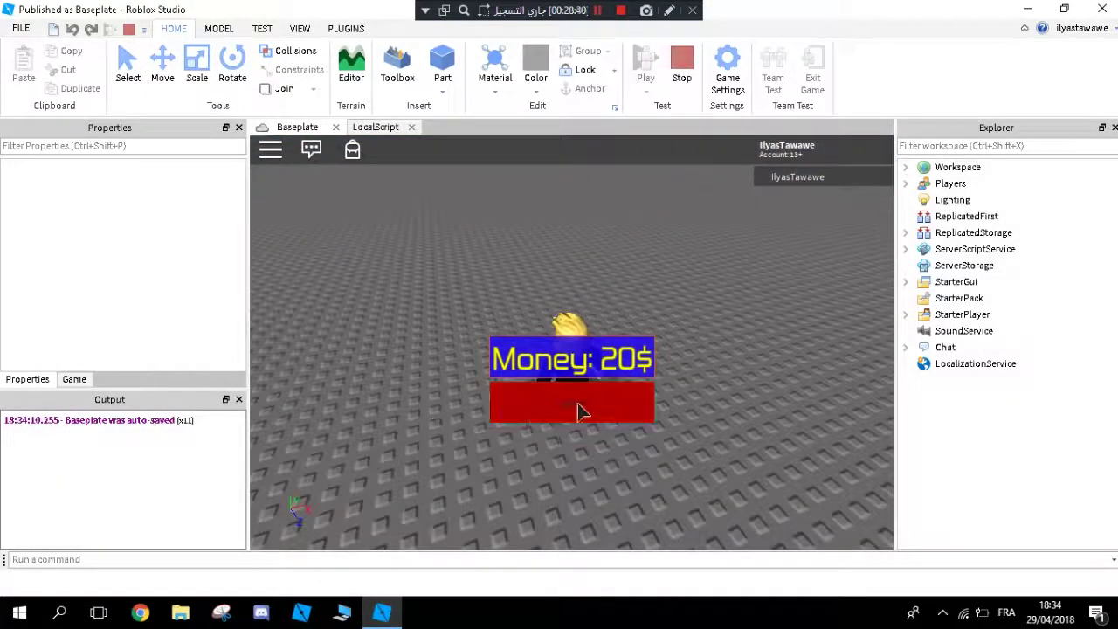
{"action": "left_click", "coordinate": [581, 412]}
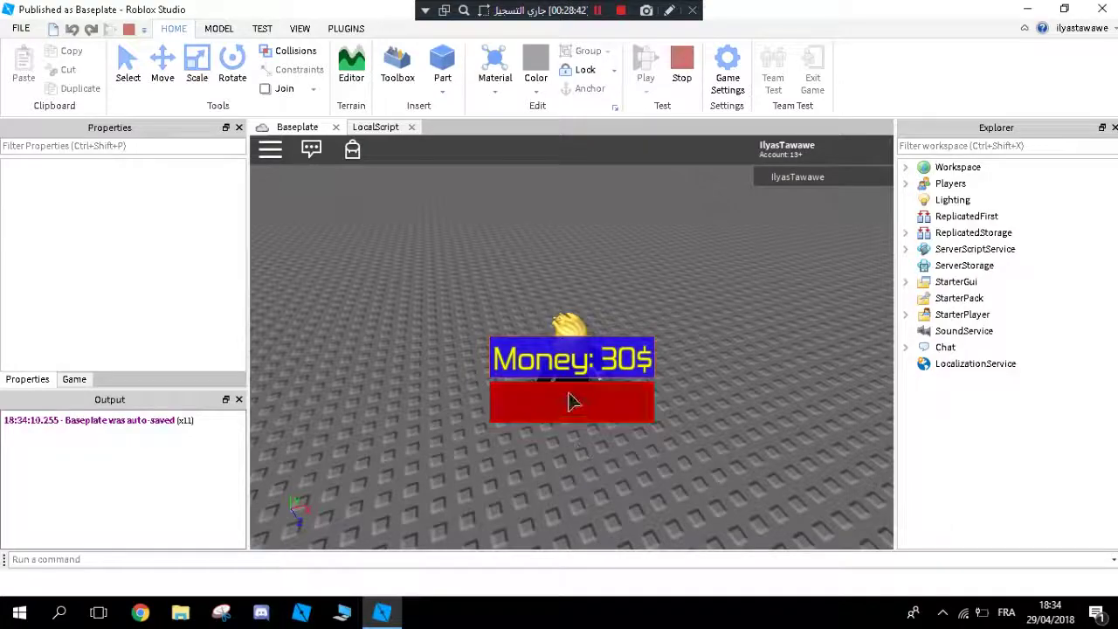
{"action": "left_click", "coordinate": [570, 407]}
{"action": "left_click", "coordinate": [580, 412]}
{"action": "left_click", "coordinate": [576, 412]}
{"action": "left_click", "coordinate": [579, 416]}
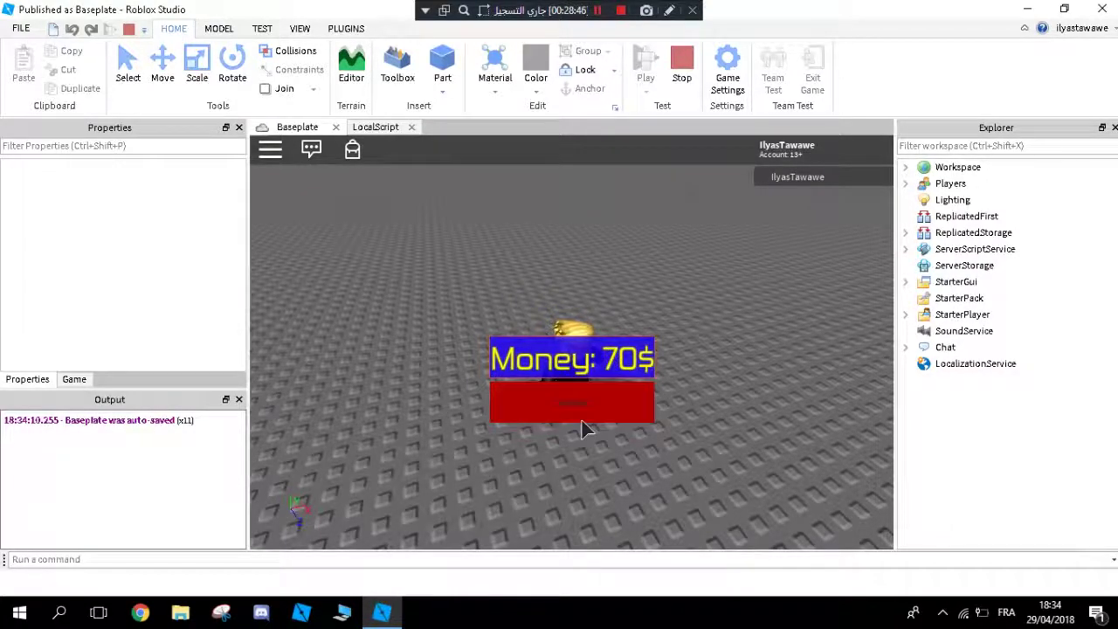
{"action": "left_click", "coordinate": [582, 419]}
{"action": "left_click", "coordinate": [682, 70]}
Step: Change the button event in the LocalScript from MouseLeave to MouseMoved
{"action": "left_click", "coordinate": [375, 127]}
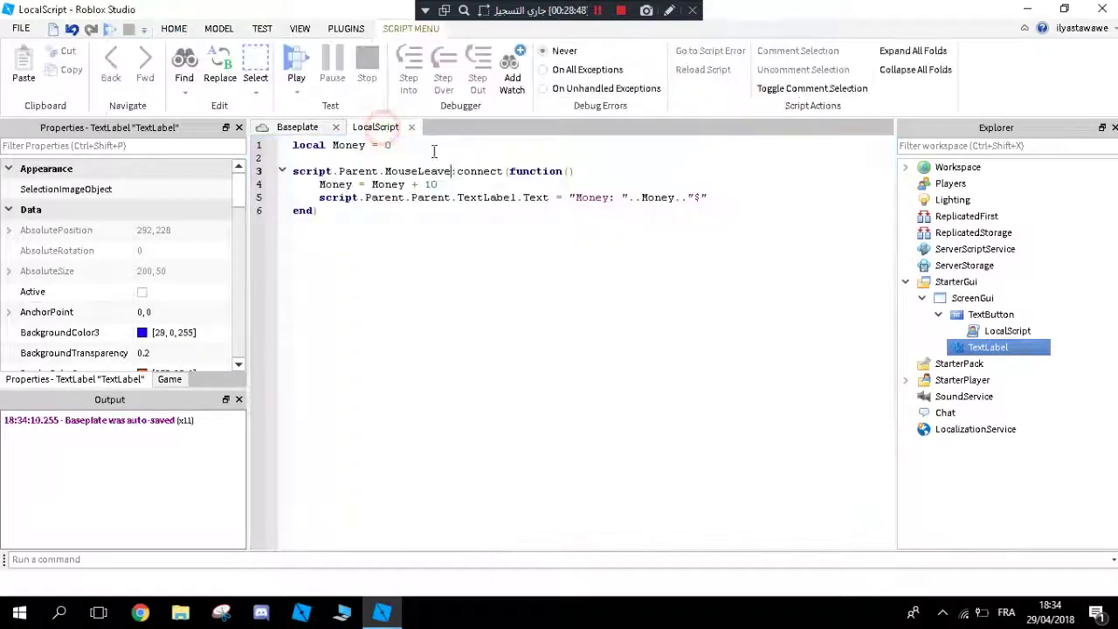
{"action": "left_click_drag", "start_coordinate": [452, 172], "coordinate": [420, 171]}
{"action": "type", "text": "Moved"}
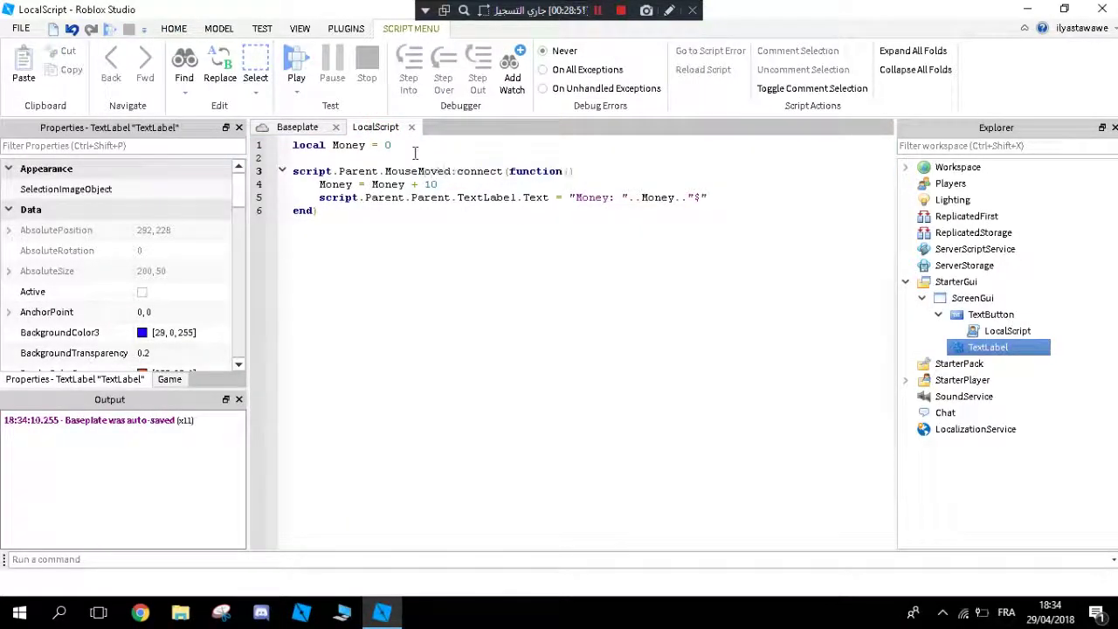
Step: Play-test the MouseMoved version by moving the pointer over the red button, stop the test and return to the LocalScript
{"action": "left_click", "coordinate": [296, 61]}
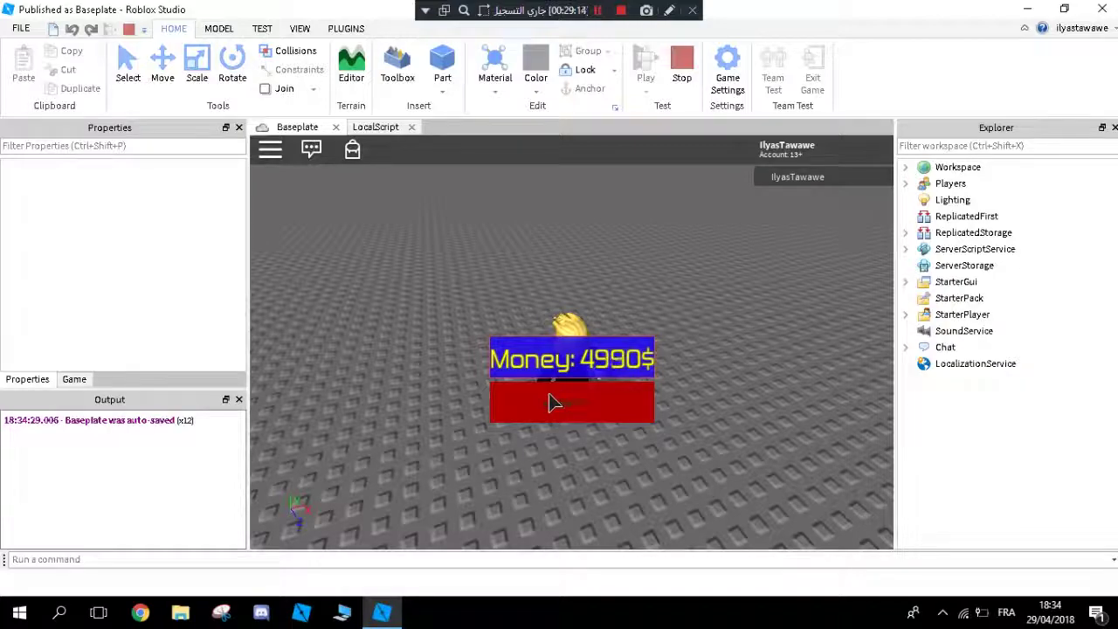
{"action": "left_click", "coordinate": [681, 70]}
{"action": "left_click", "coordinate": [394, 128]}
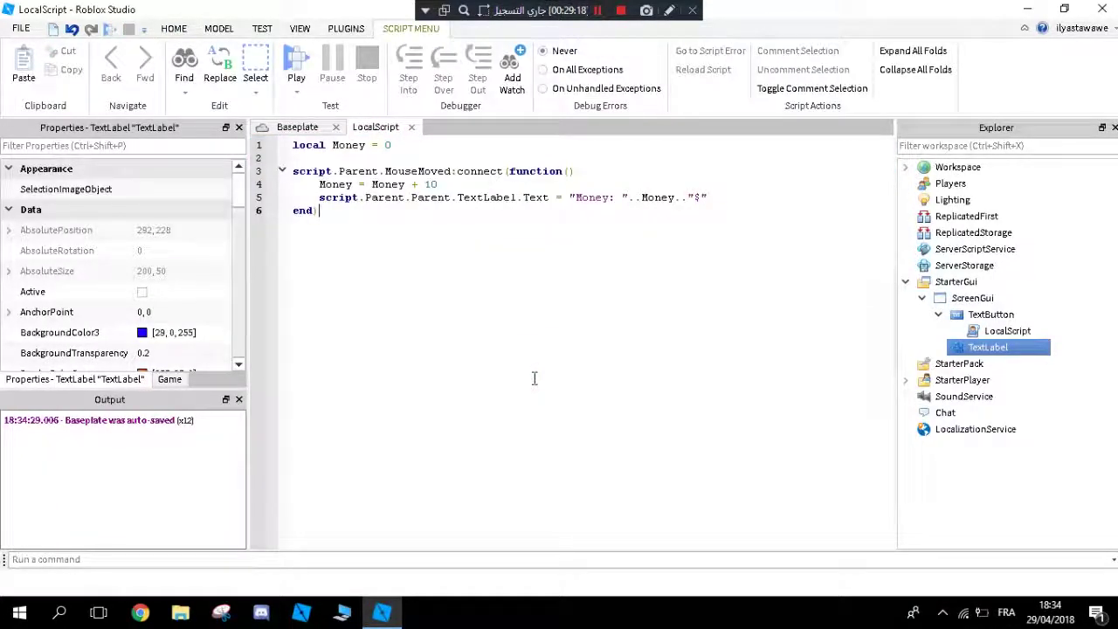
{"action": "key", "text": "ctrl+a"}
{"action": "left_click", "coordinate": [543, 520]}
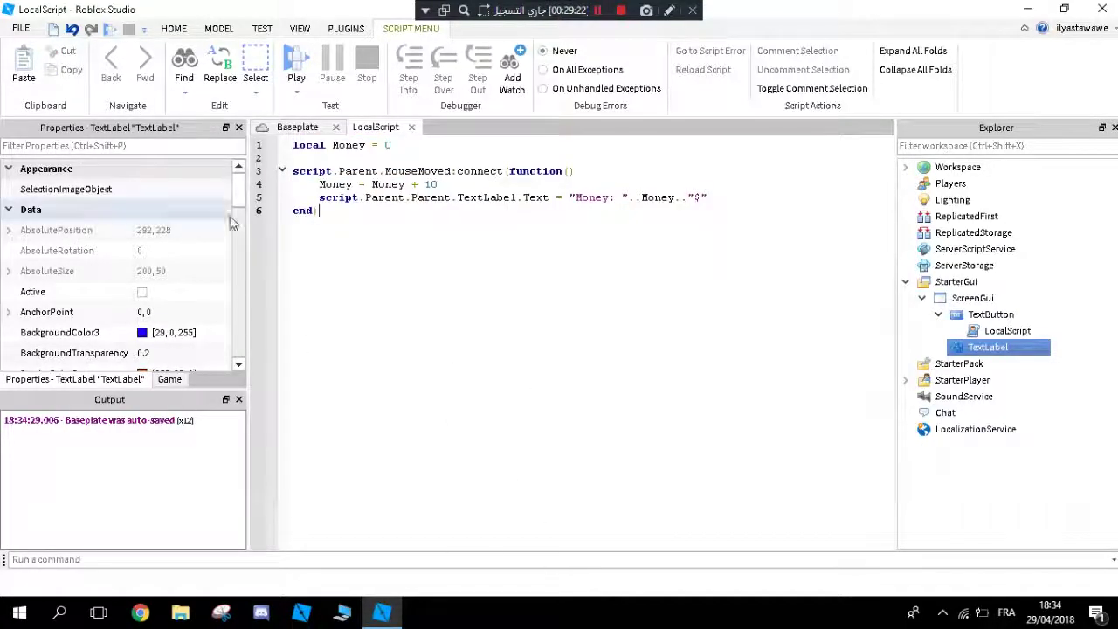